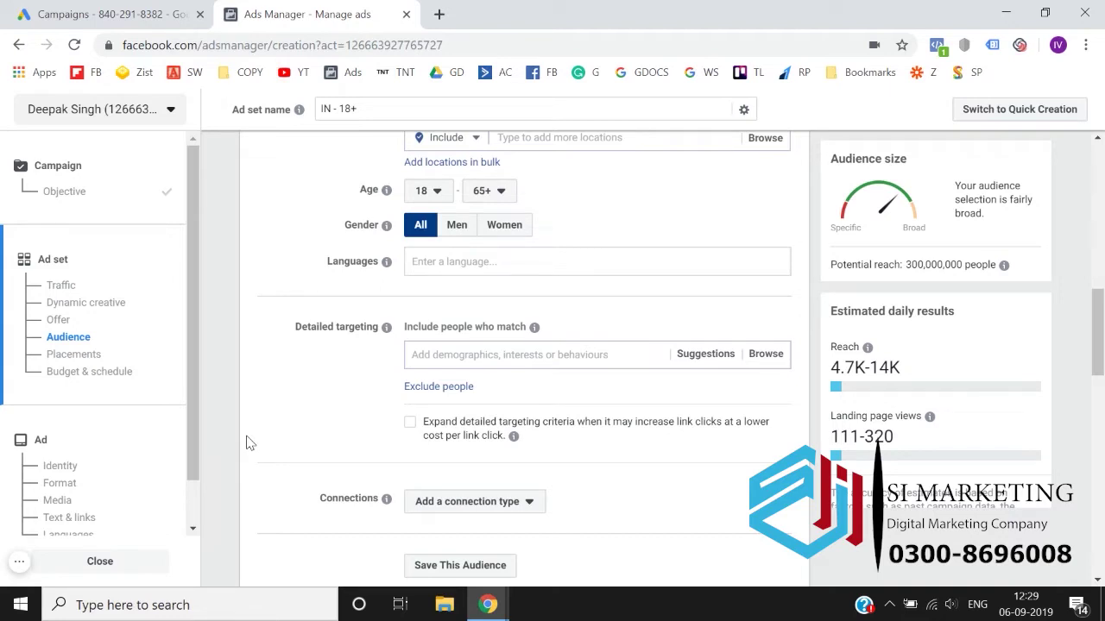
Browse the detailed targeting categories and examine the subcategories under Demographics.
scroll(388, 414, "down", 1)
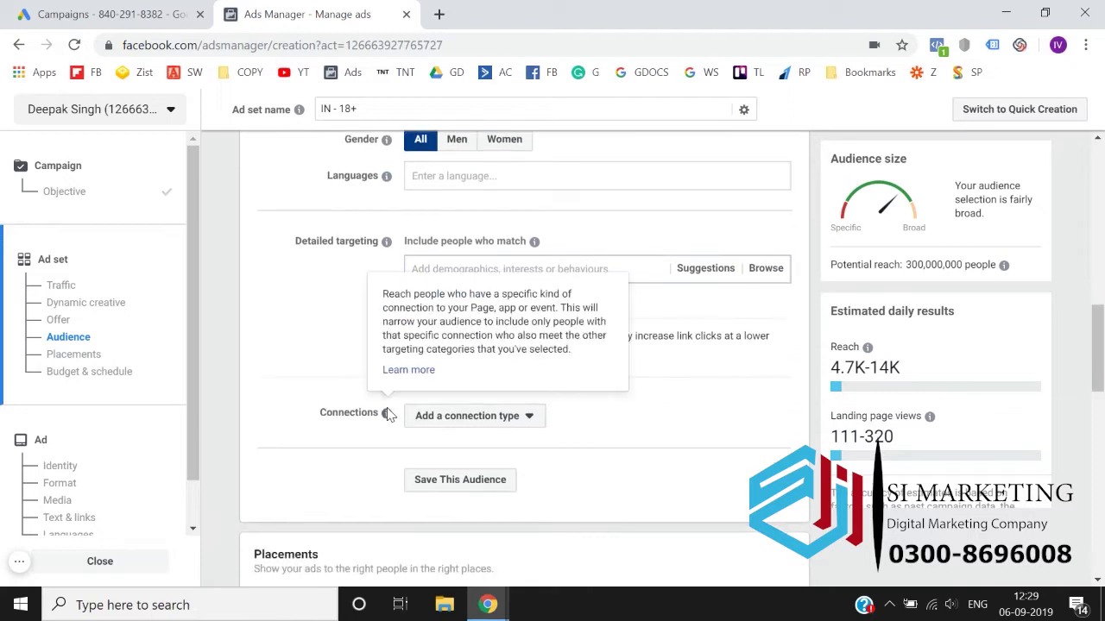
left_click(765, 268)
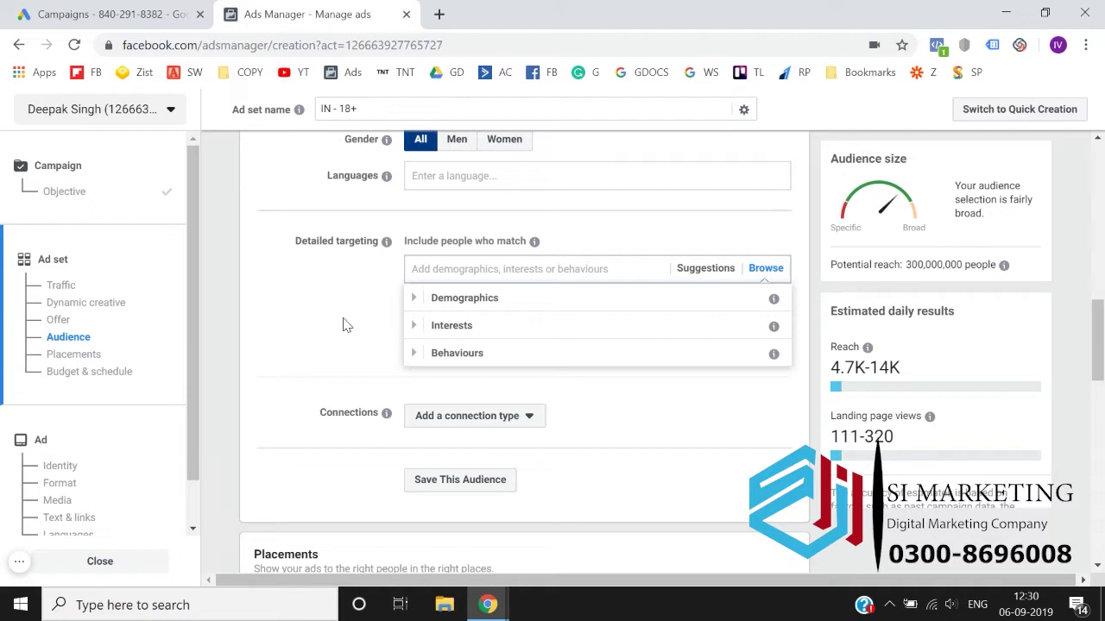
left_click(342, 324)
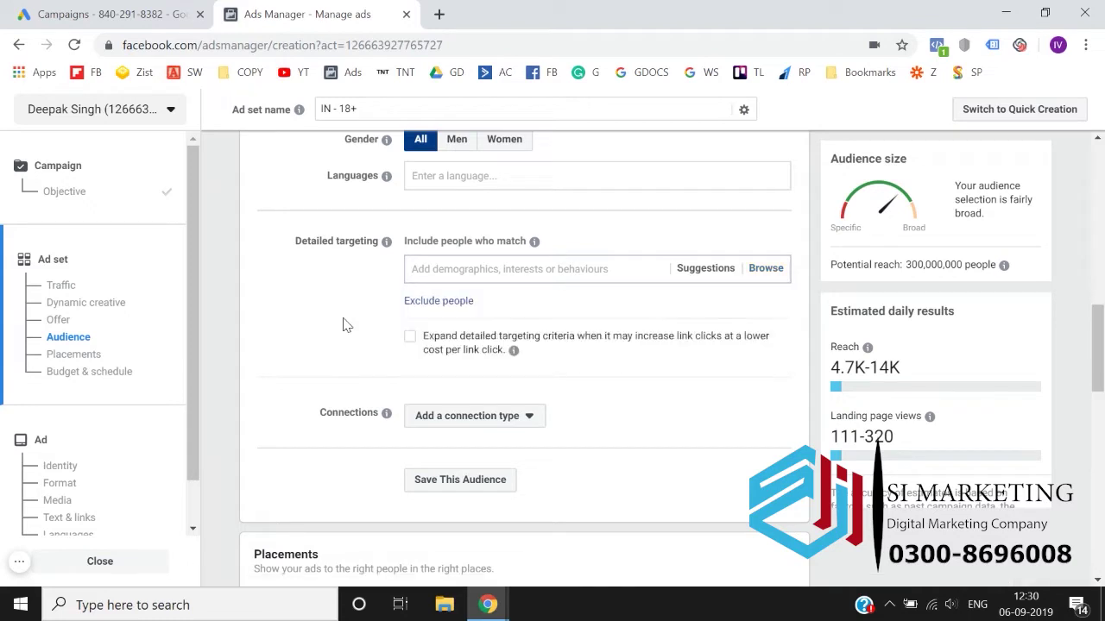
left_click(763, 273)
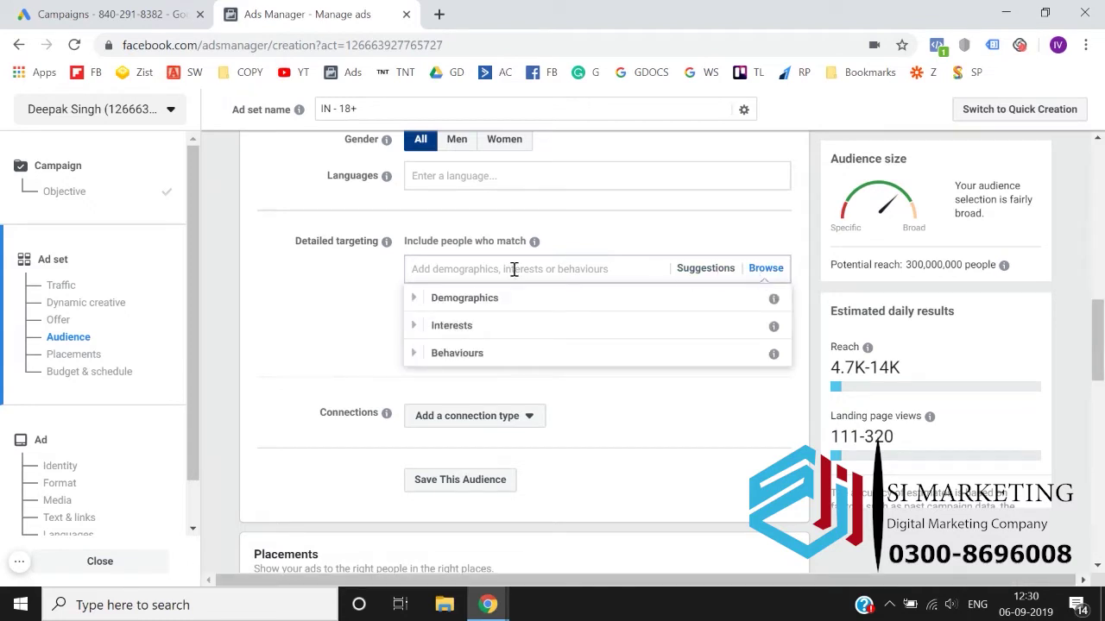
left_click(411, 308)
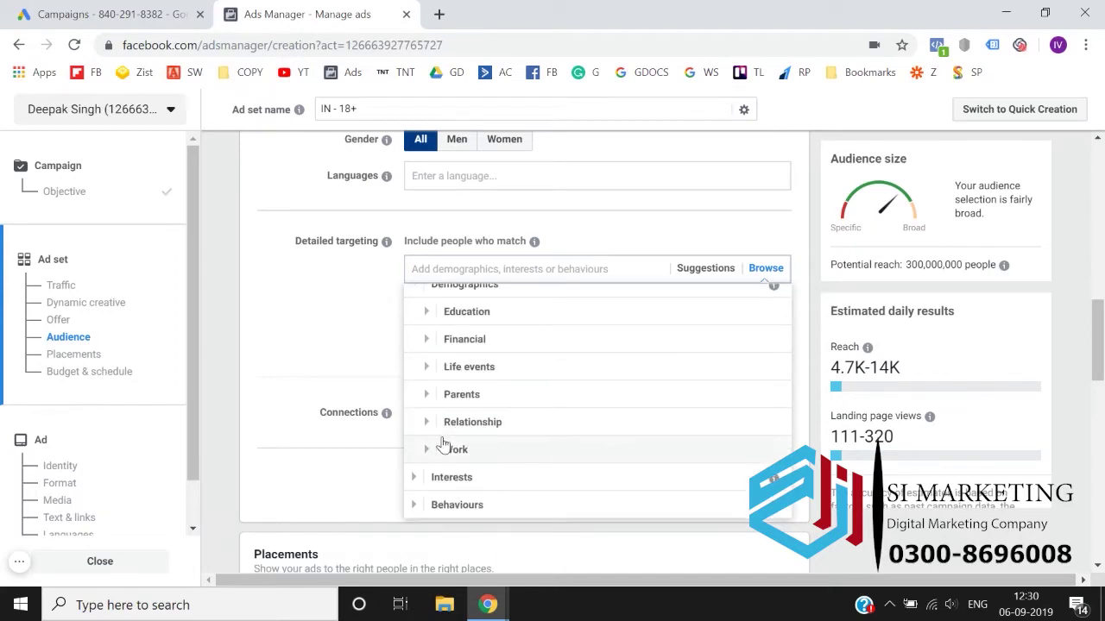
scroll(436, 444, "up", 1)
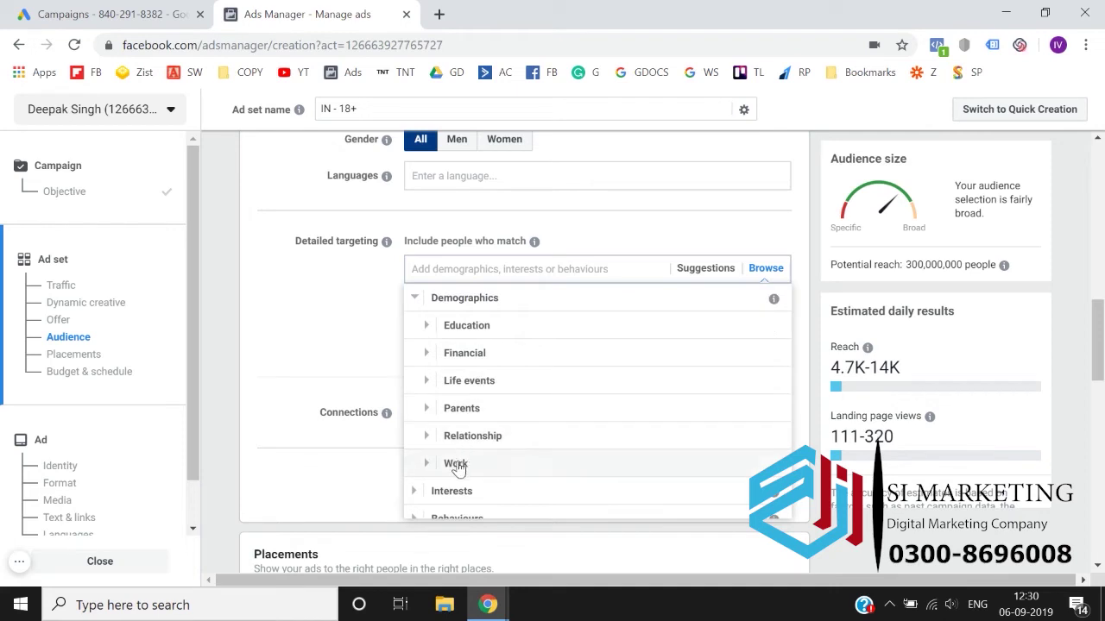
left_click(429, 308)
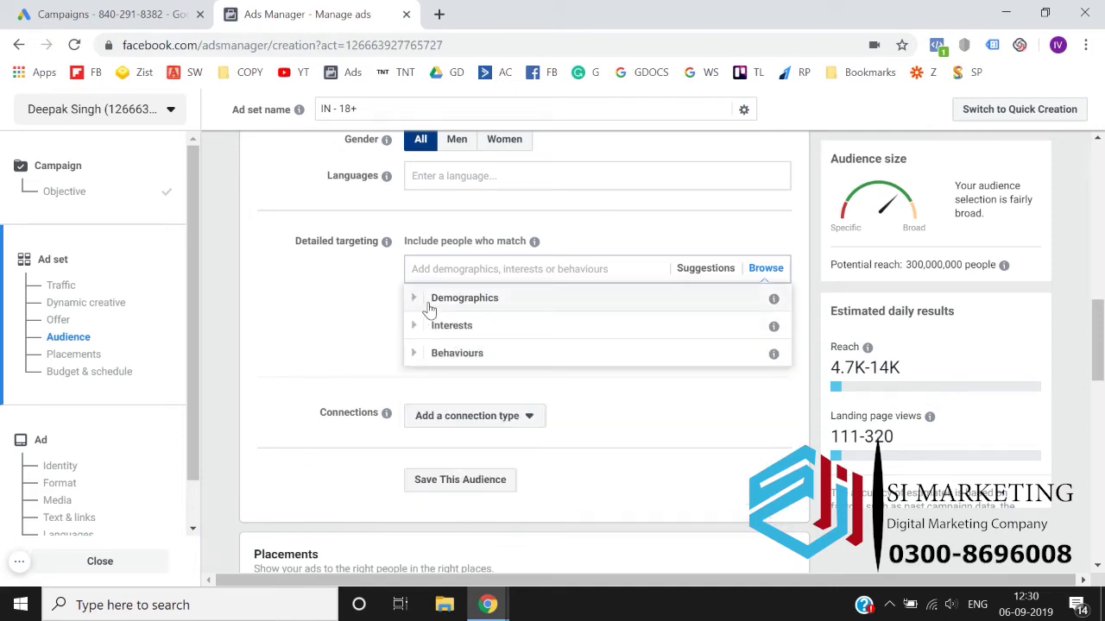
left_click(341, 309)
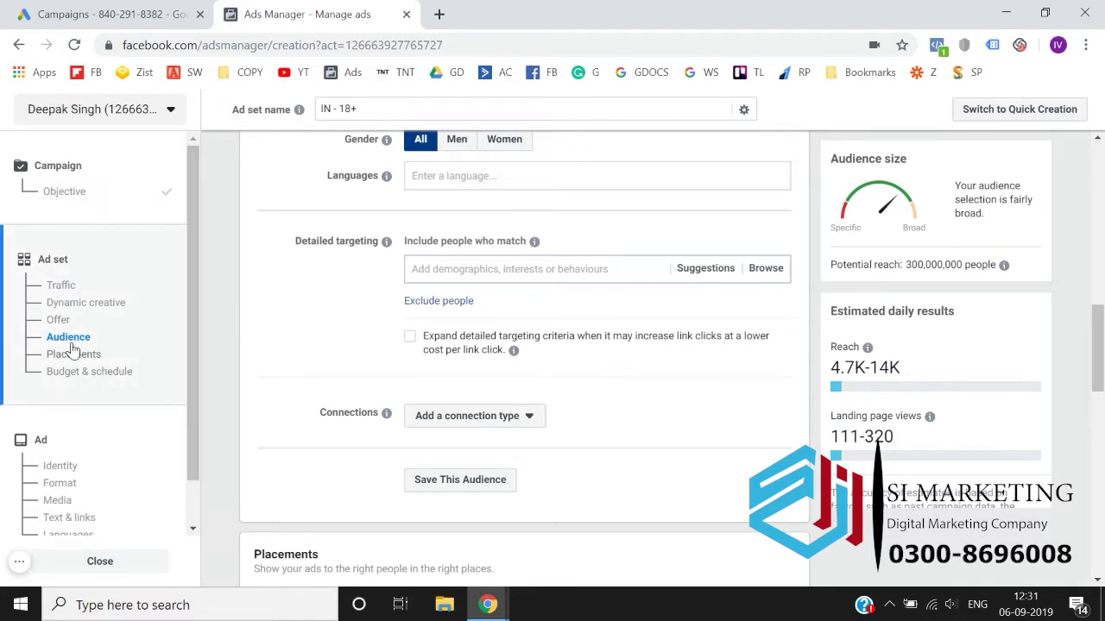
Browse the Education category within the Demographics targeting options and look at its subcategories.
left_click(766, 274)
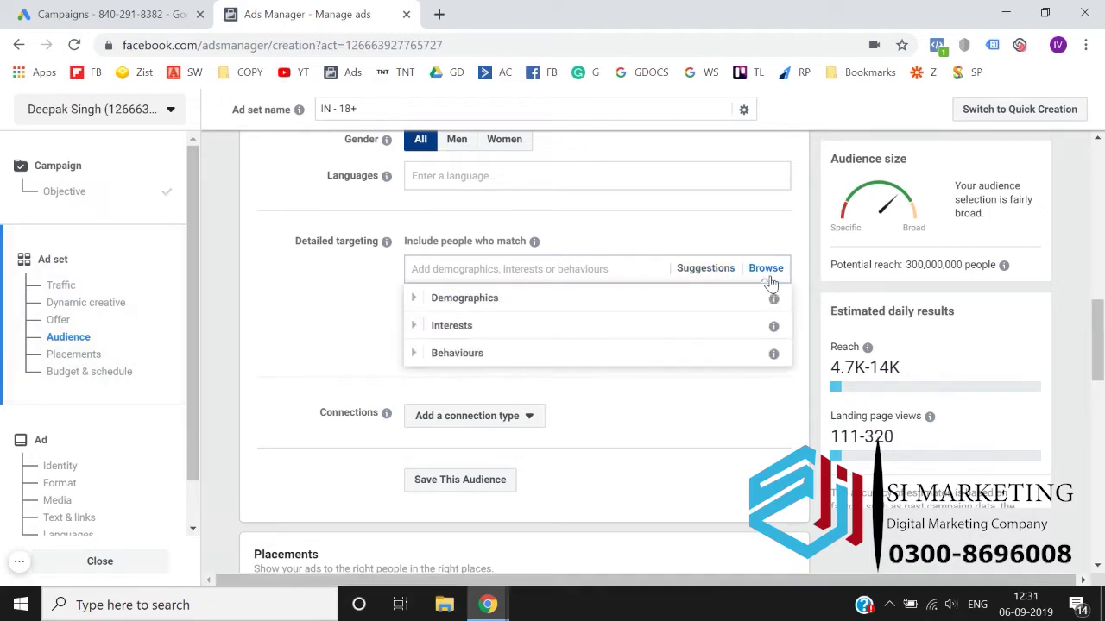
left_click(413, 299)
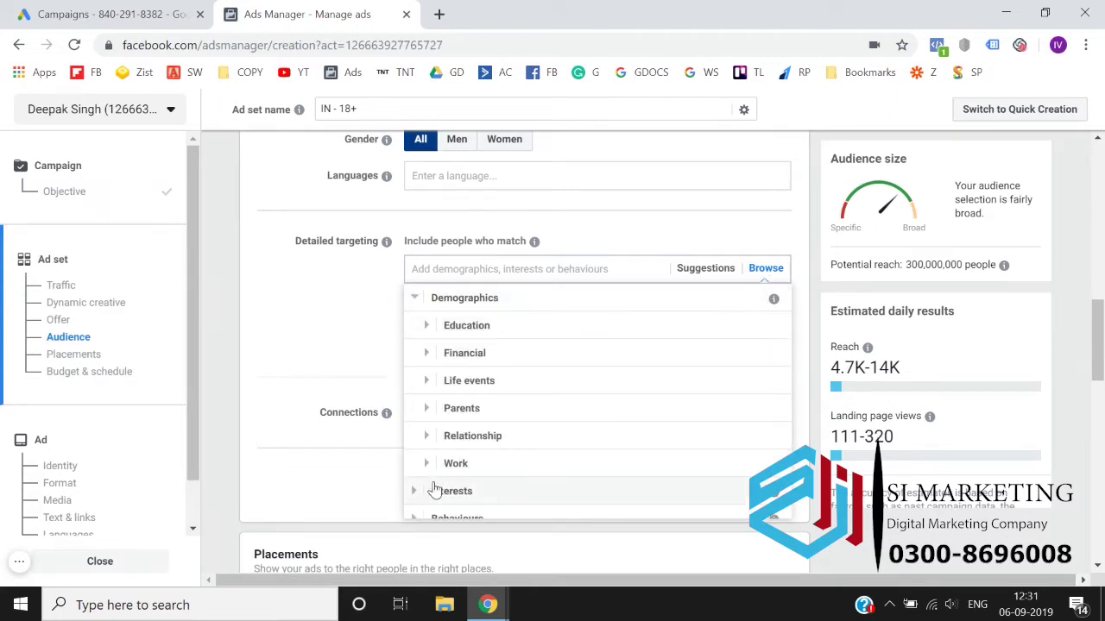
left_click(429, 327)
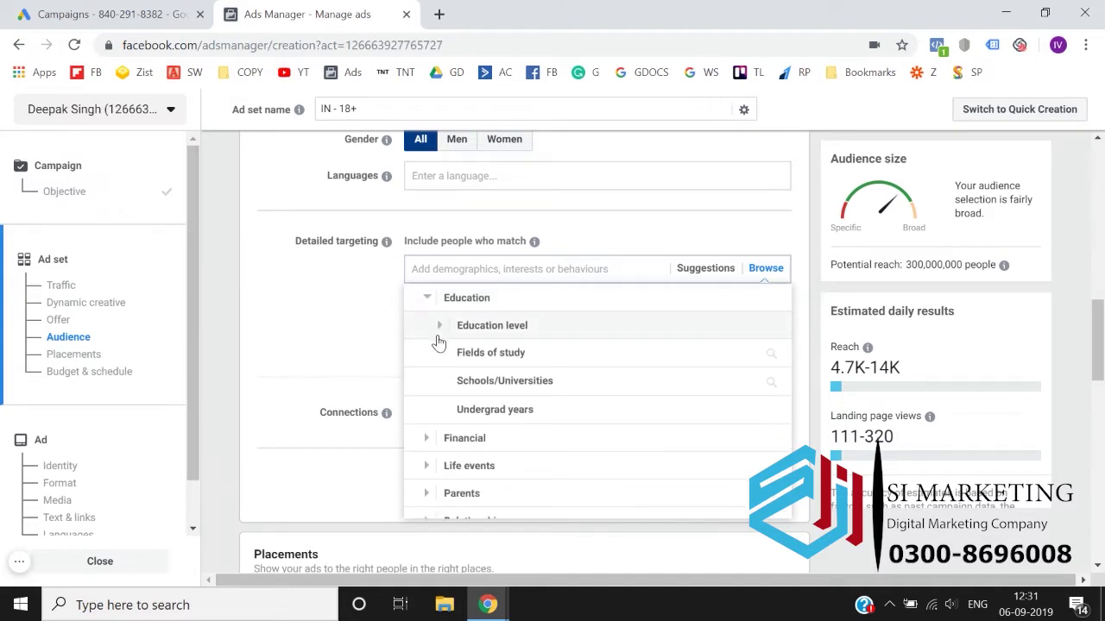
scroll(438, 343, "up", 1)
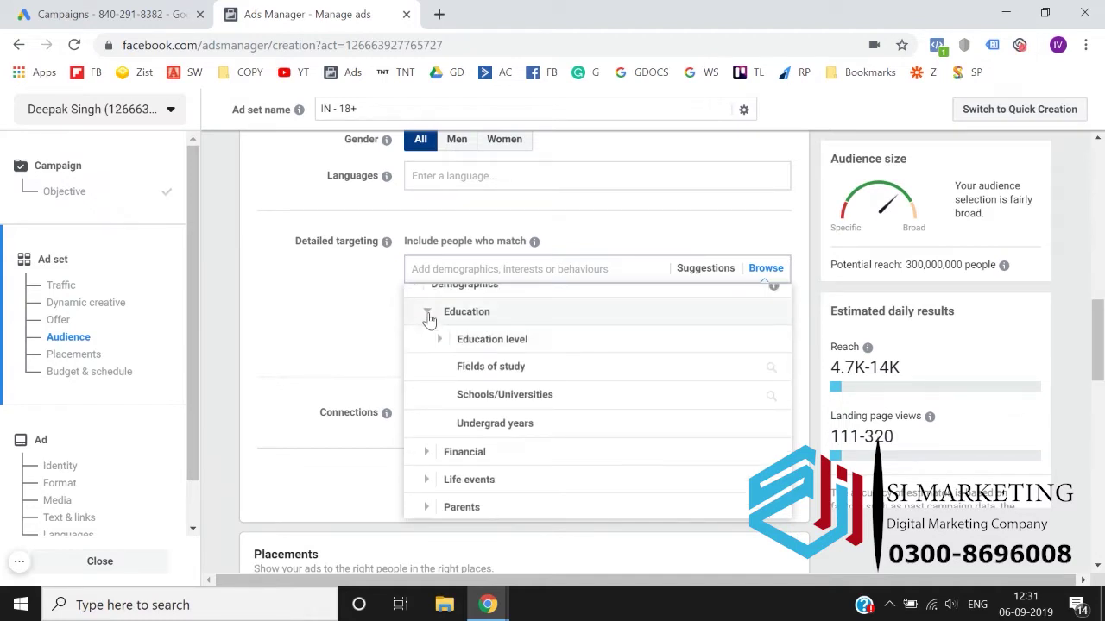
left_click(438, 339)
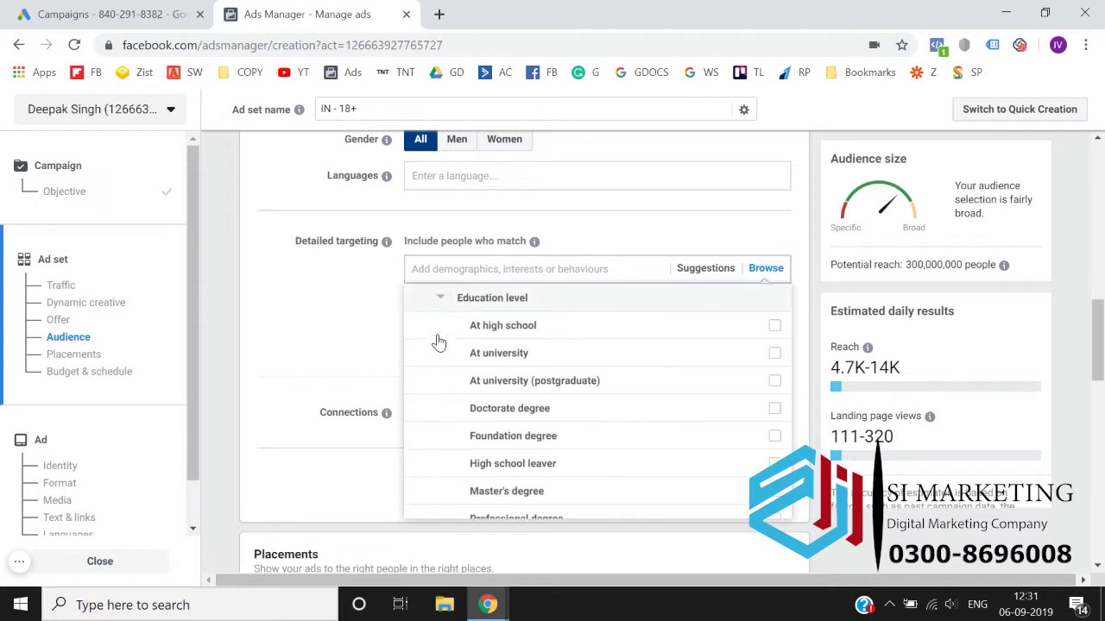
left_click(442, 300)
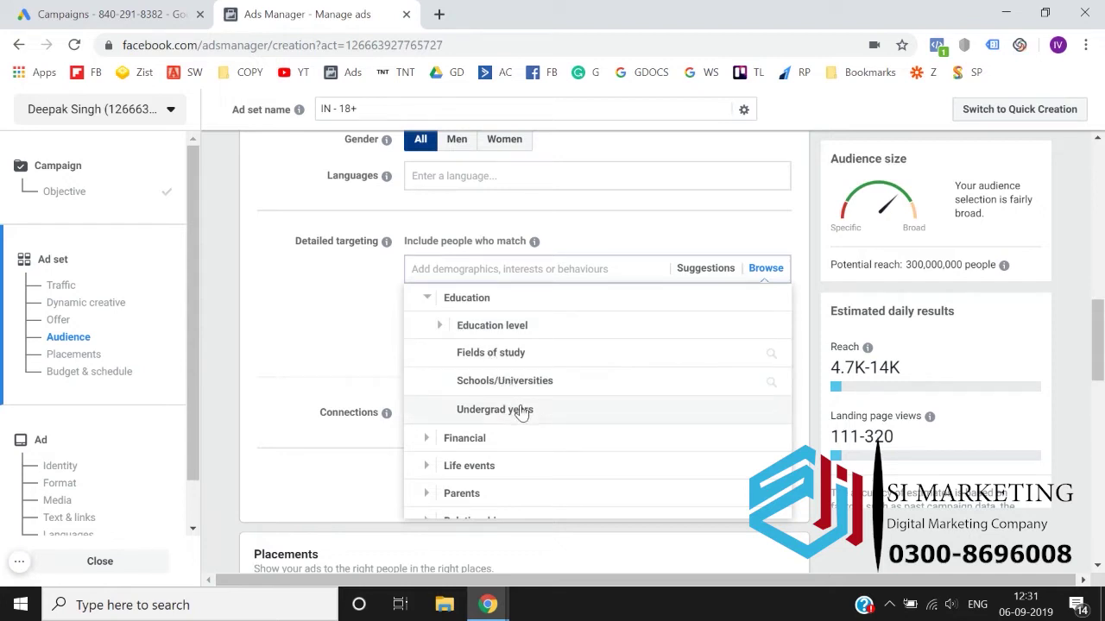
Examine the full list of Education level options, including each one's audience size and description.
left_click(451, 331)
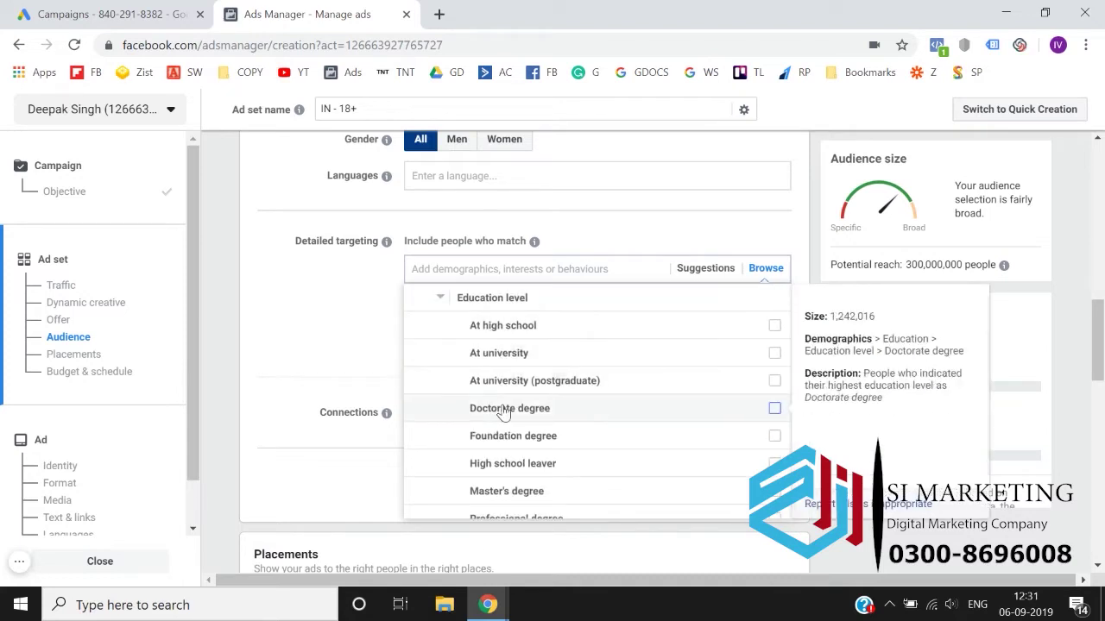
scroll(499, 407, "down", 1)
scroll(505, 412, "down", 2)
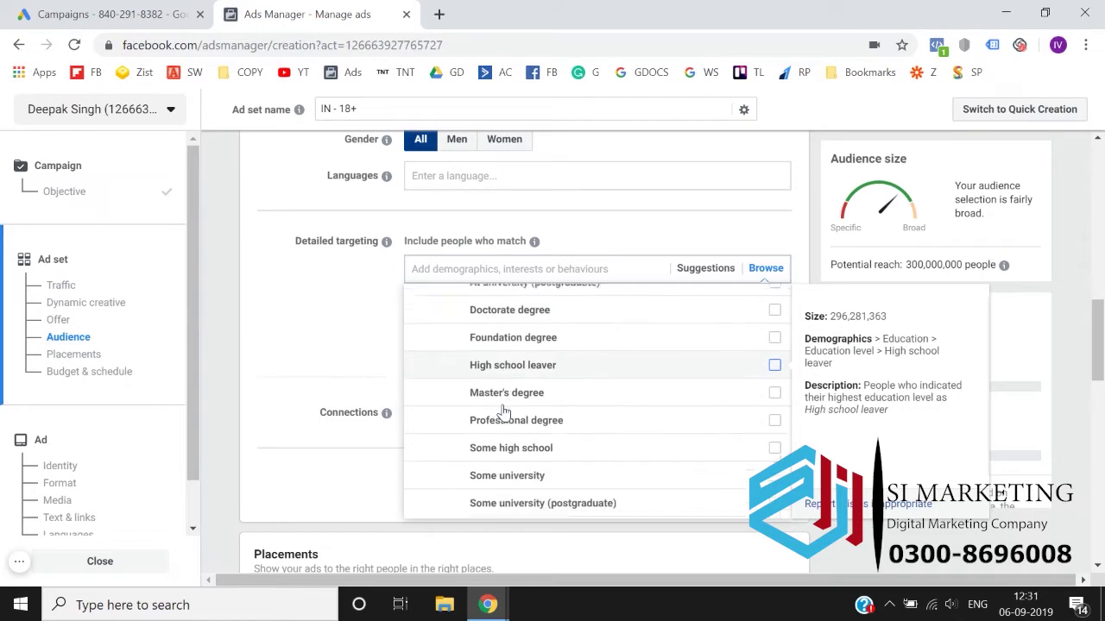
scroll(509, 483, "down", 1)
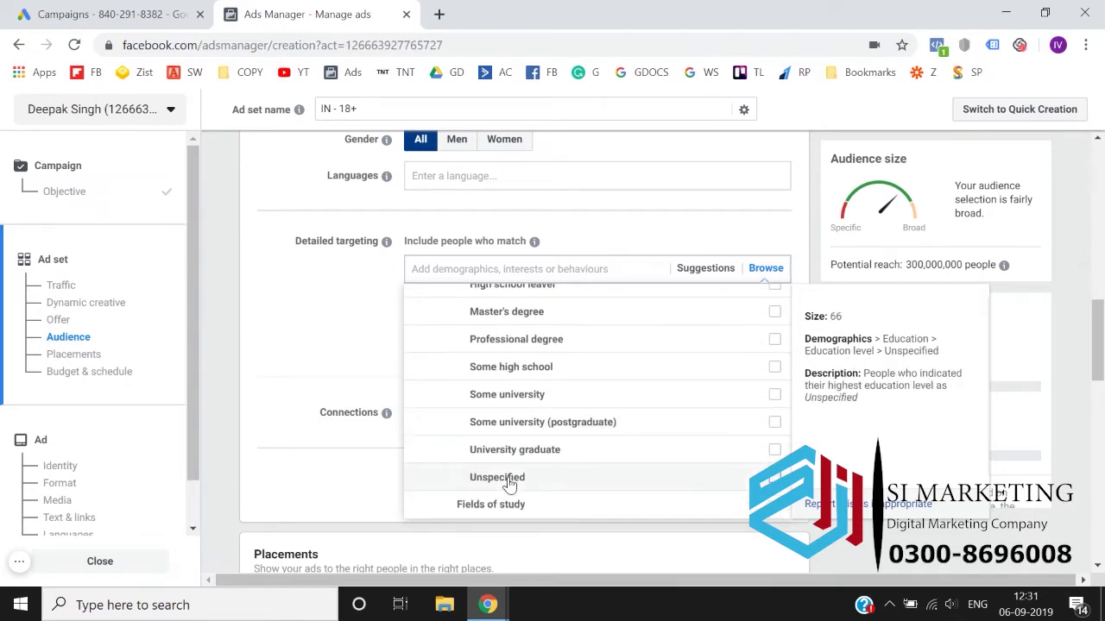
scroll(511, 484, "up", 4)
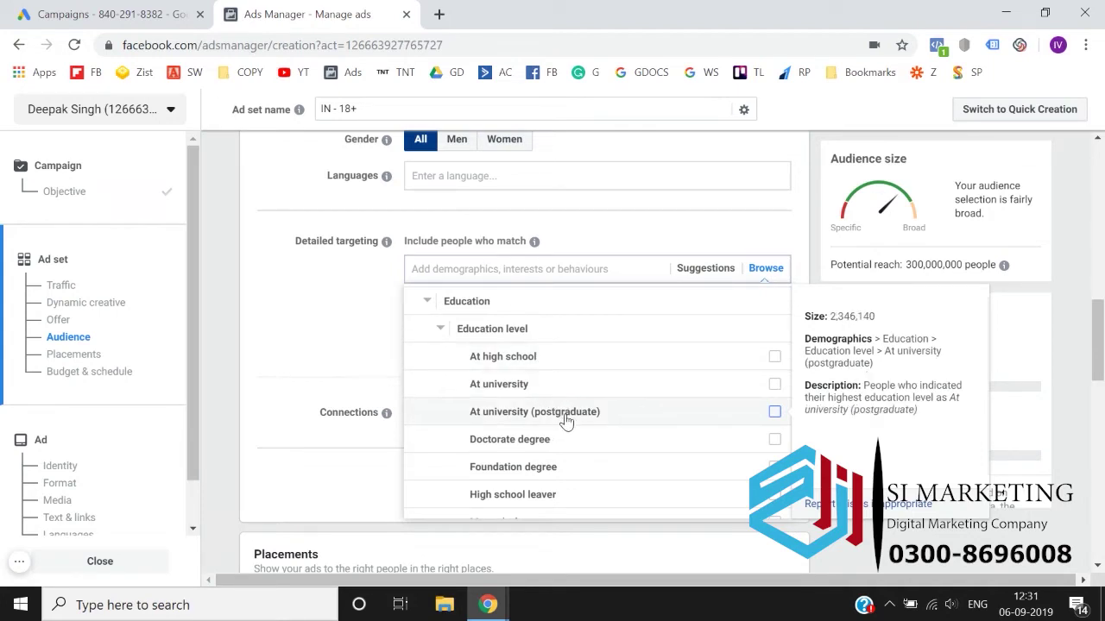
scroll(565, 421, "down", 1)
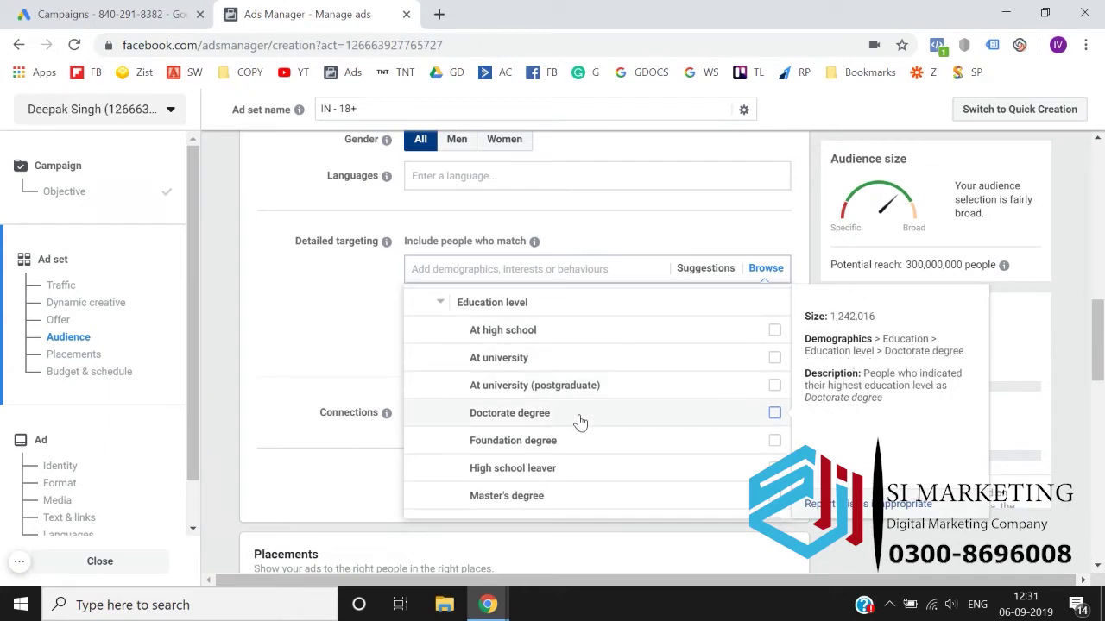
scroll(578, 421, "down", 1)
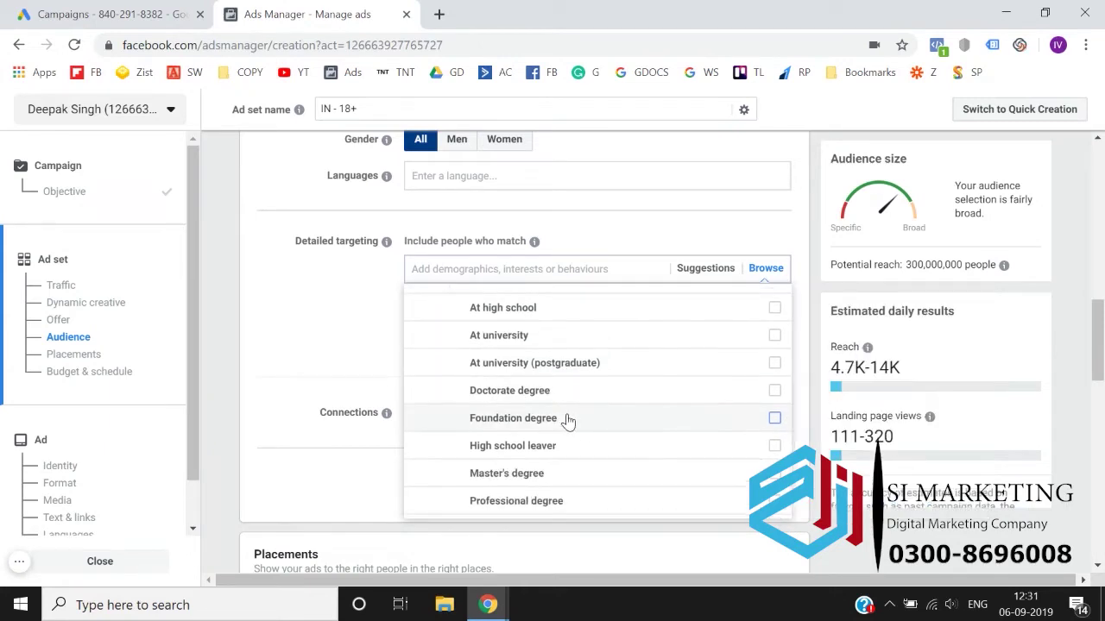
scroll(570, 421, "down", 1)
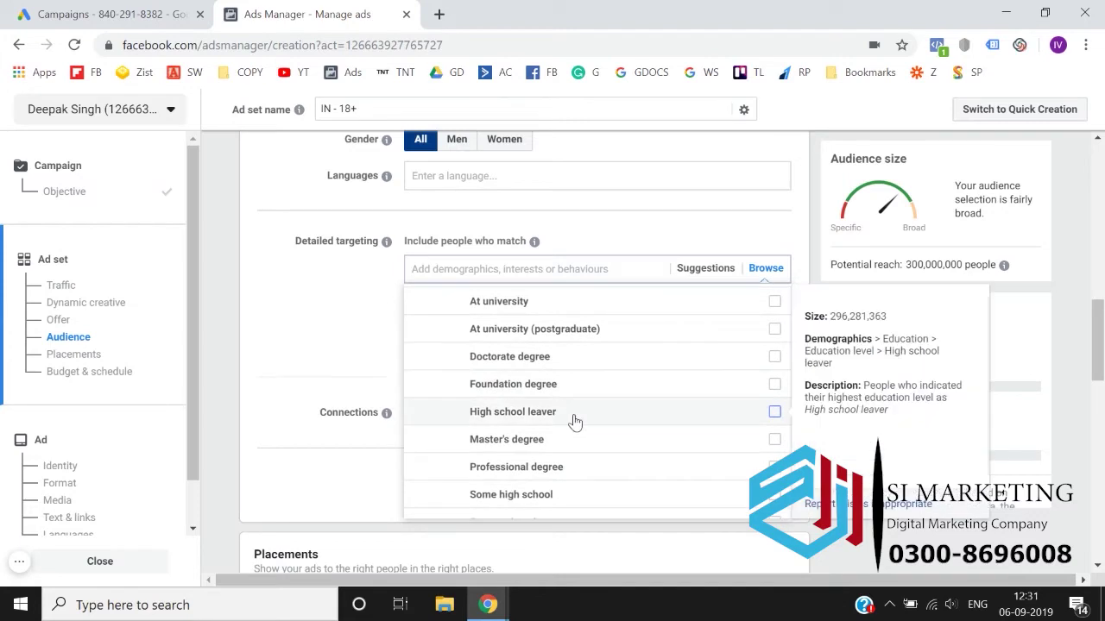
scroll(575, 421, "down", 1)
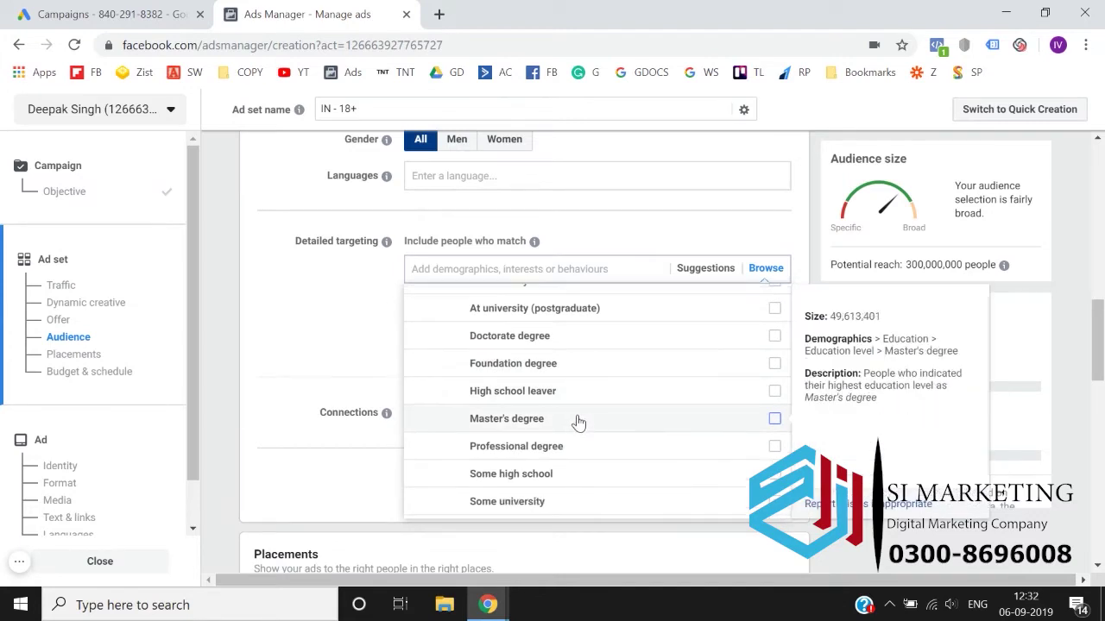
scroll(581, 426, "down", 1)
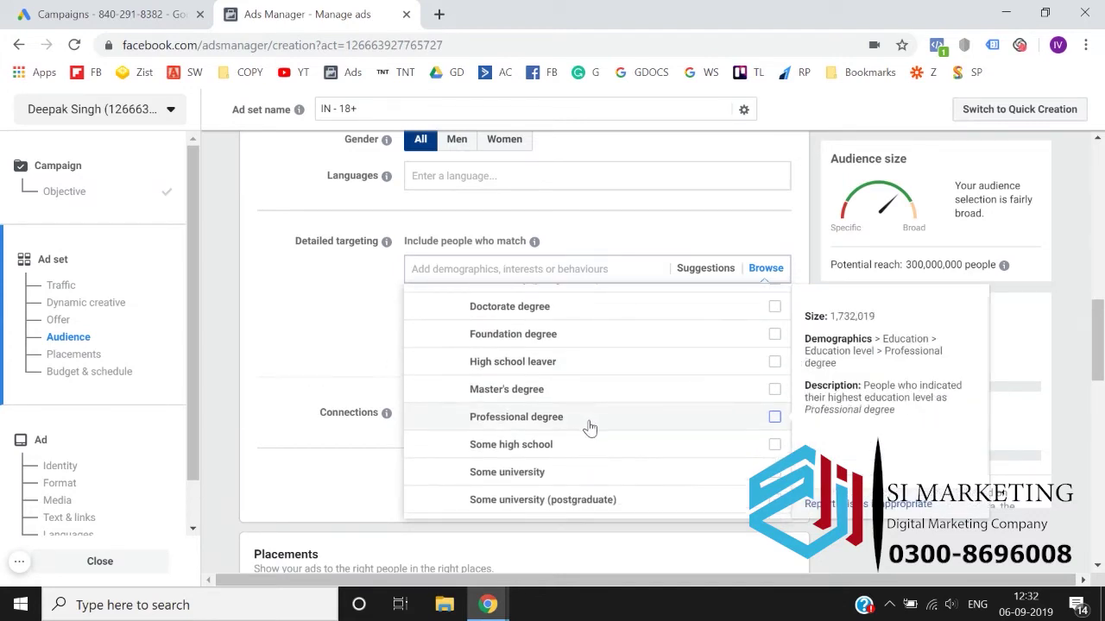
scroll(591, 428, "down", 1)
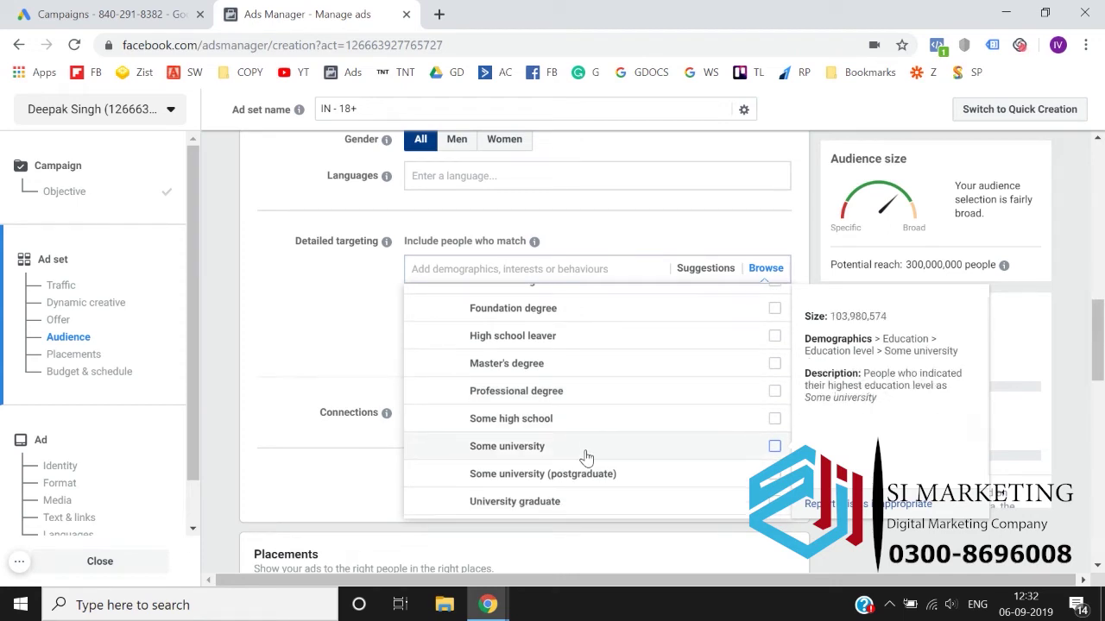
scroll(586, 456, "down", 1)
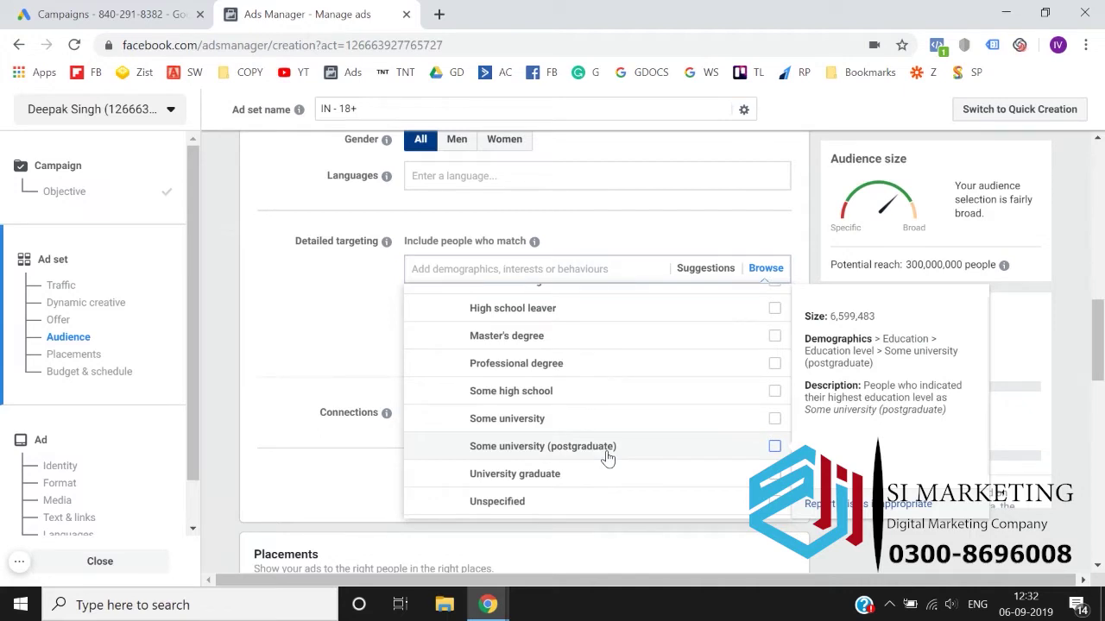
scroll(604, 457, "down", 2)
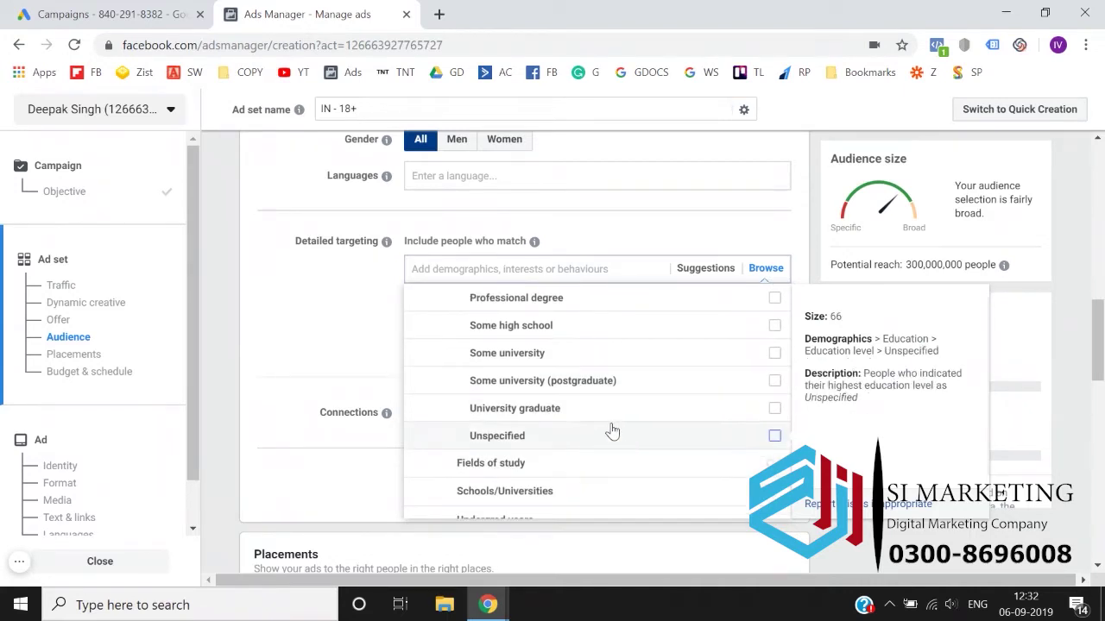
scroll(612, 429, "up", 4)
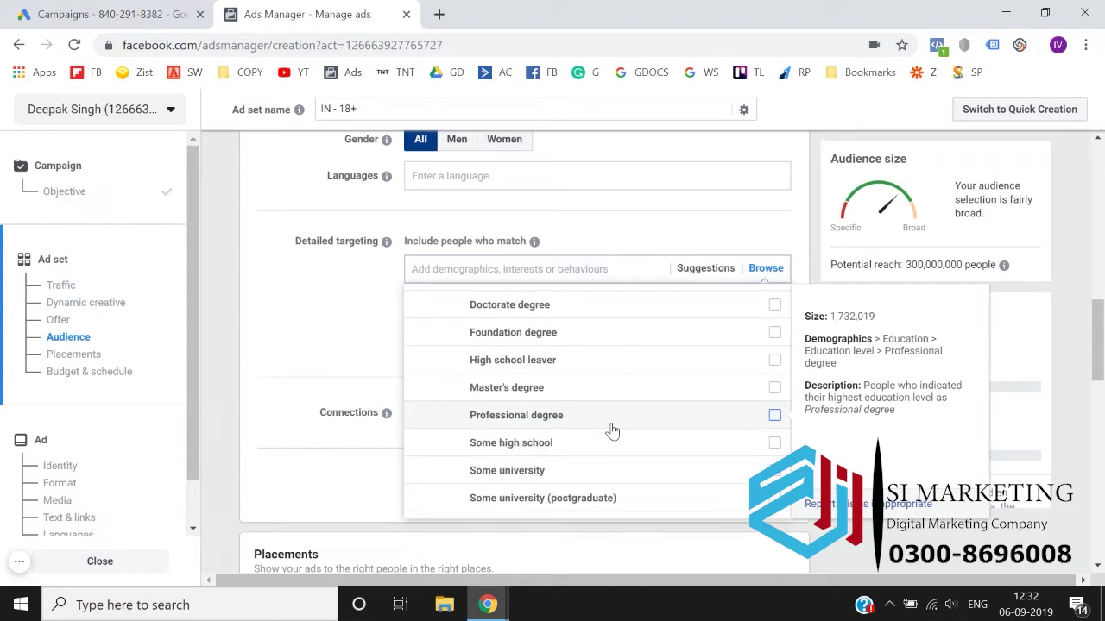
scroll(612, 429, "up", 2)
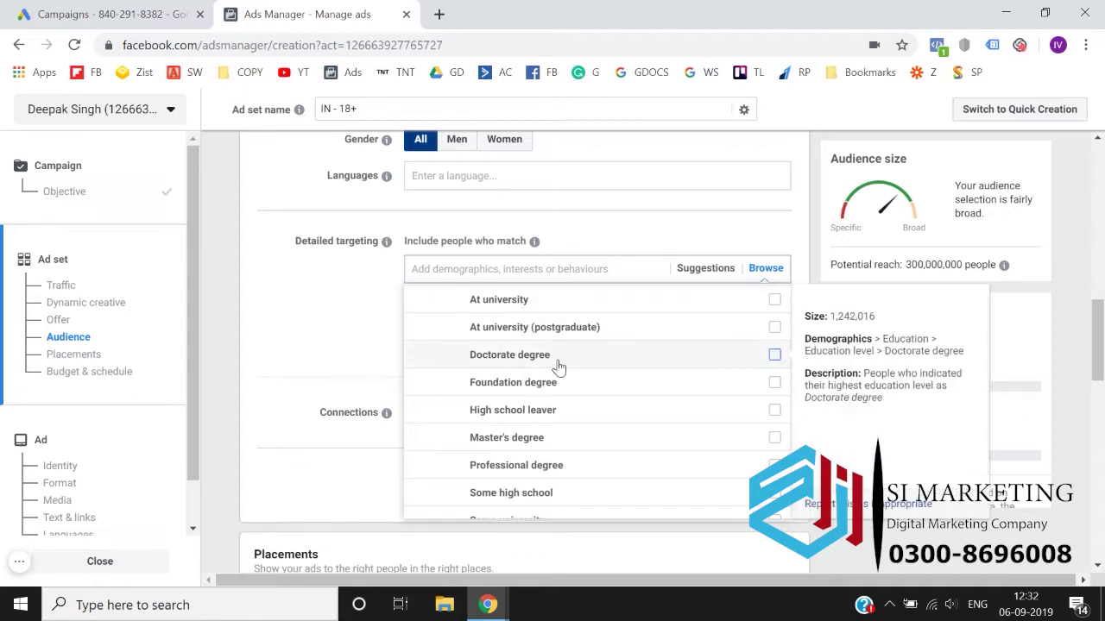
left_click(302, 300)
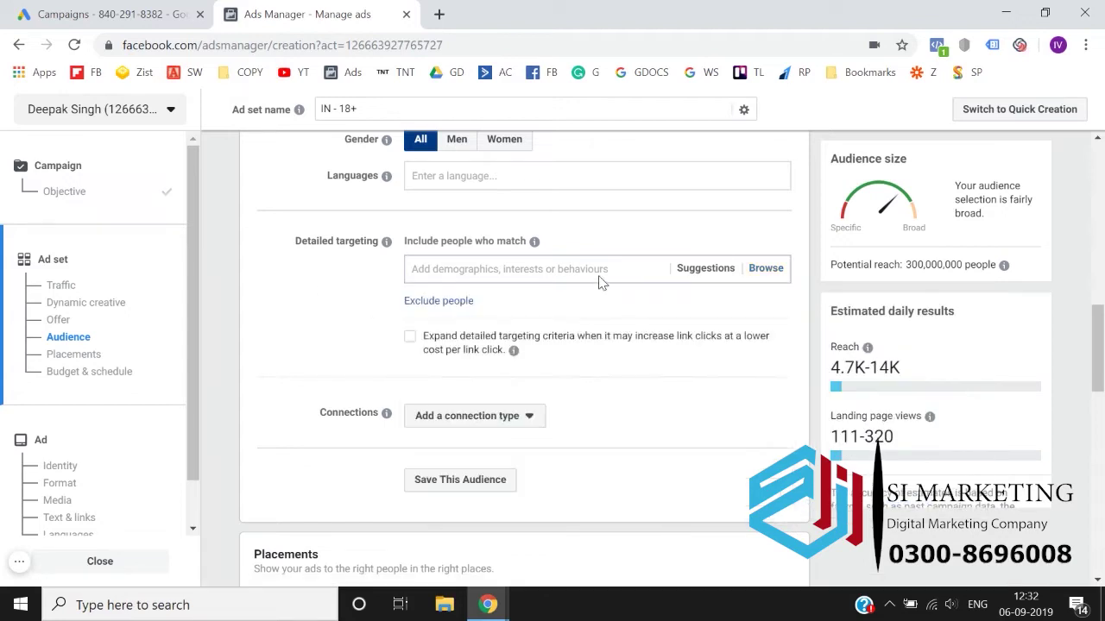
Add Doctorate degree from Demographics > Education > Education level to the ad set's detailed targeting.
left_click(765, 269)
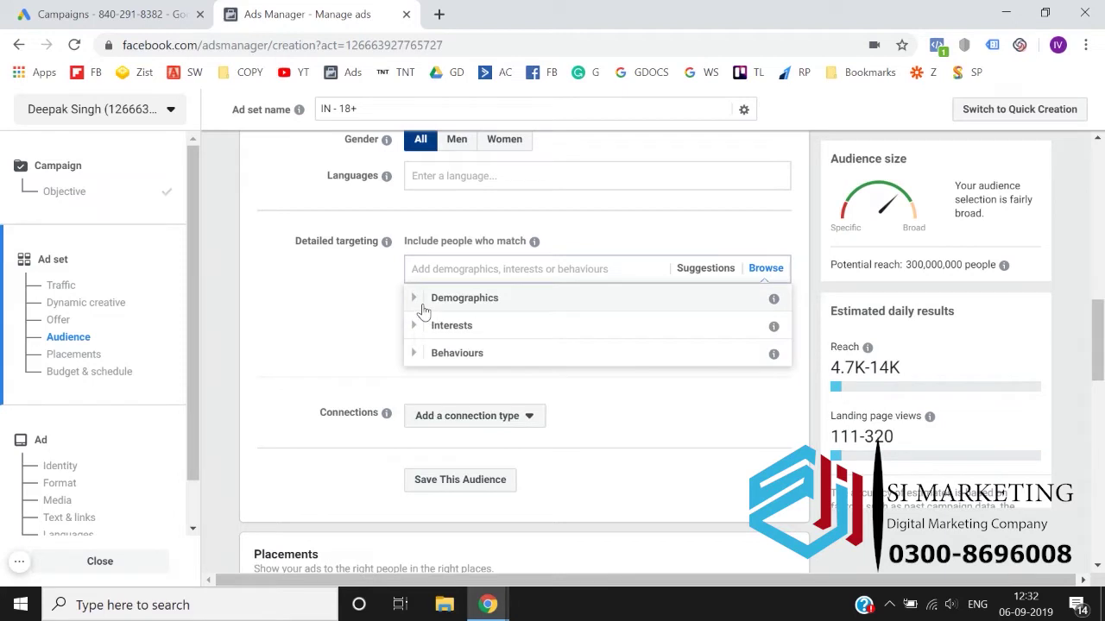
left_click(422, 304)
left_click(423, 325)
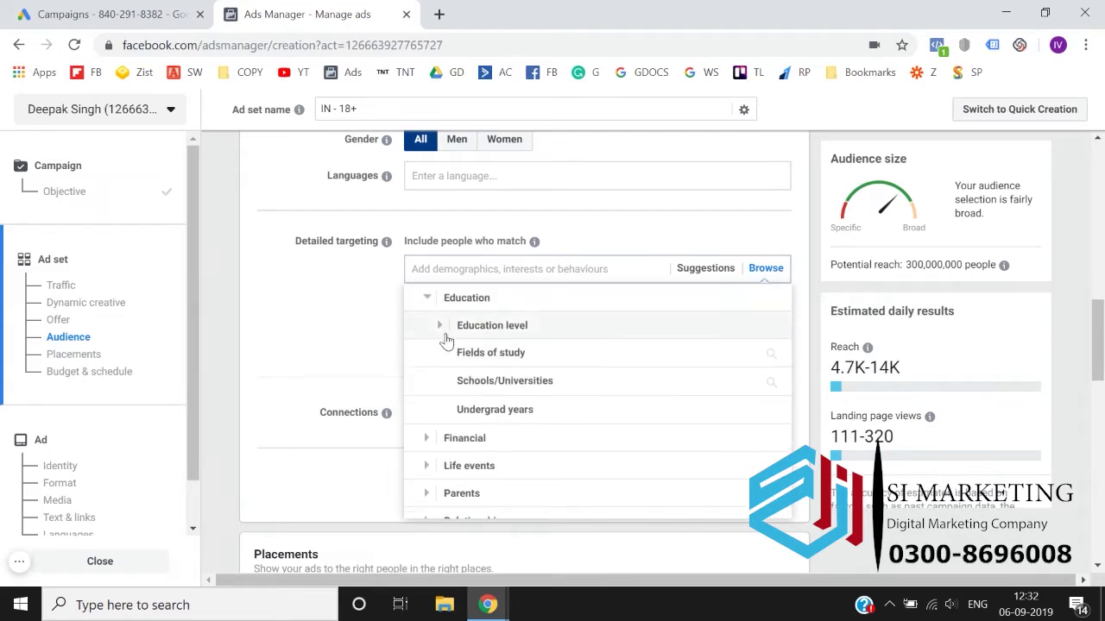
left_click(440, 325)
scroll(681, 433, "down", 1)
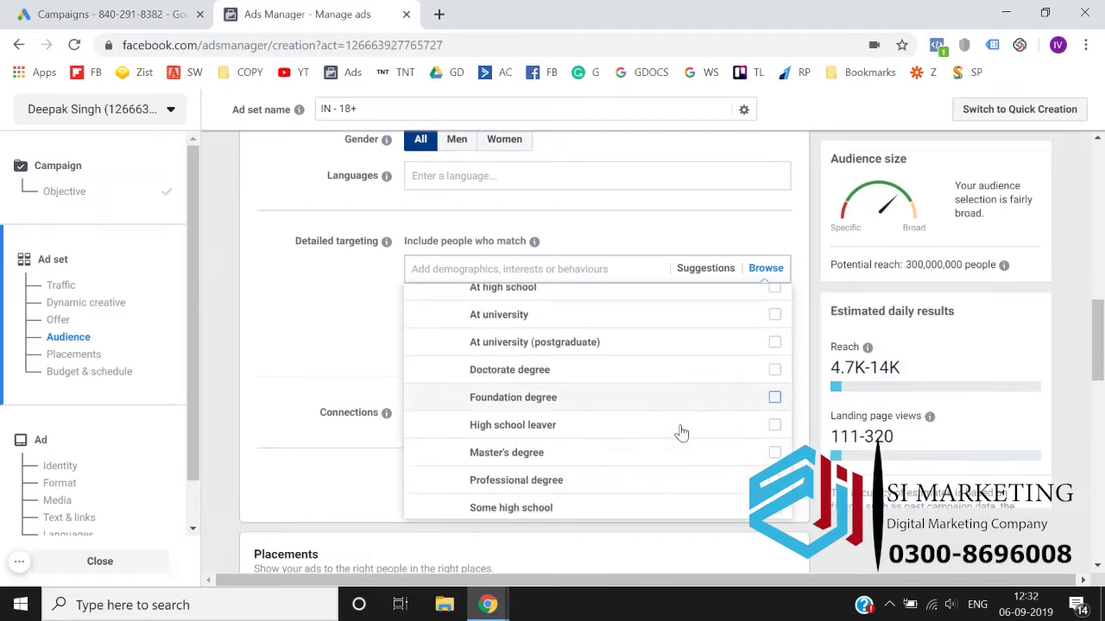
left_click(774, 369)
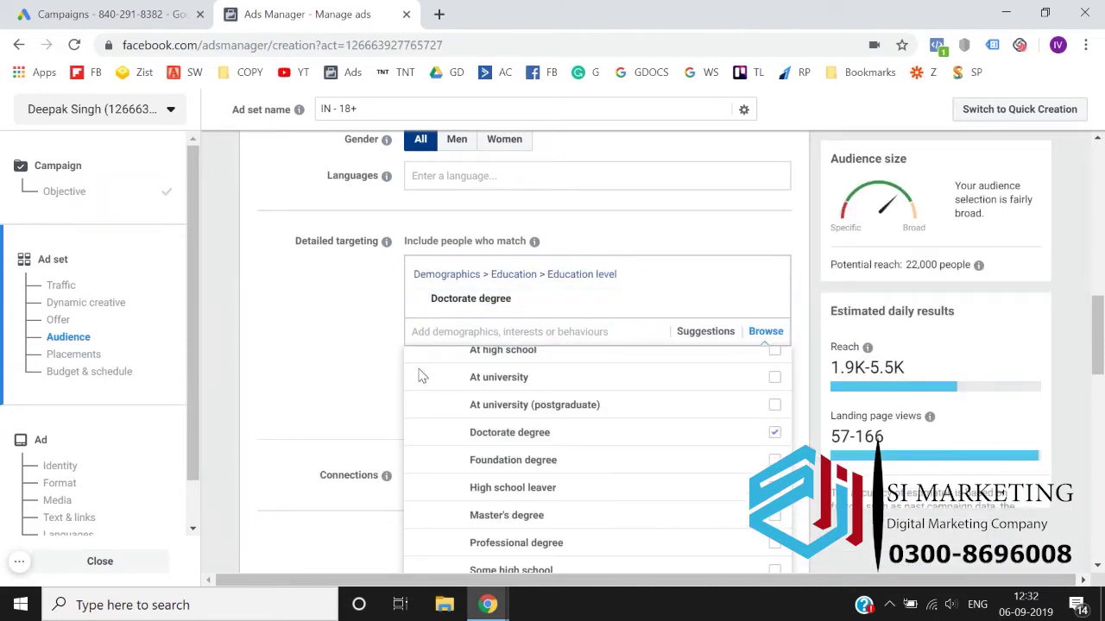
Check the audience's potential reach, and remove the Education level criterion from the detailed targeting.
left_click(920, 281)
double_click(923, 266)
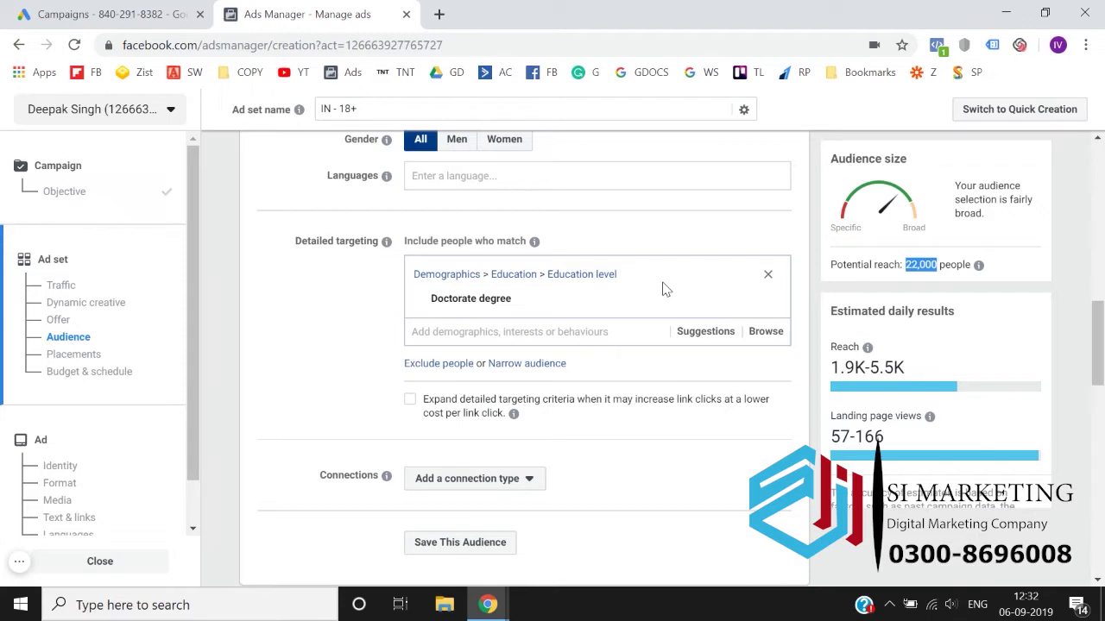
left_click(768, 276)
scroll(316, 288, "down", 1)
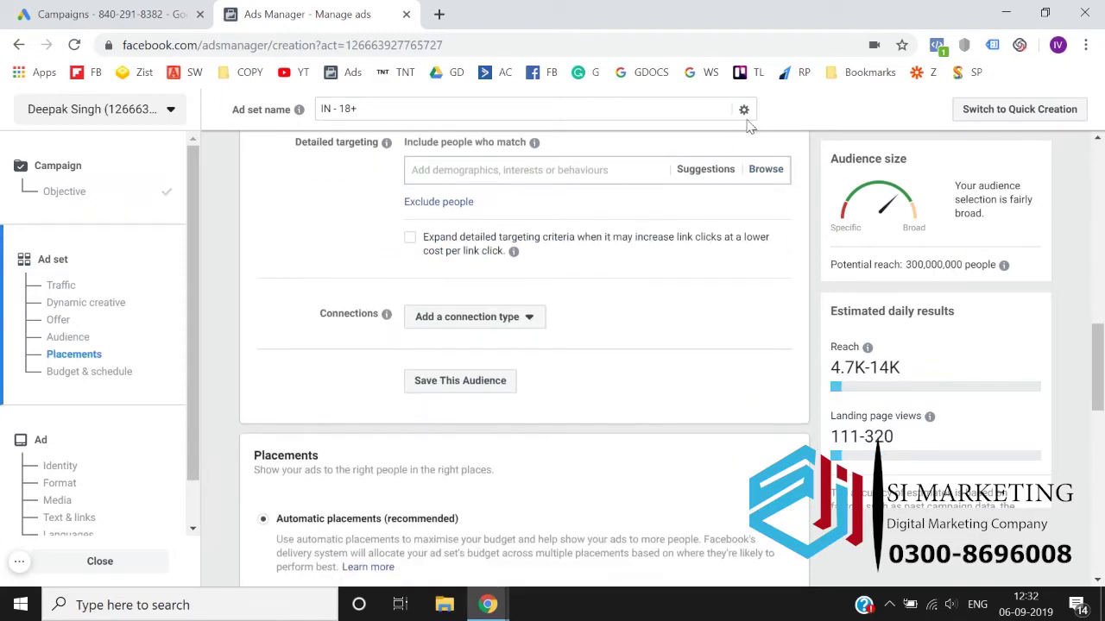
Review the Education level options under Demographics > Education again, including their audience sizes and descriptions.
left_click(767, 169)
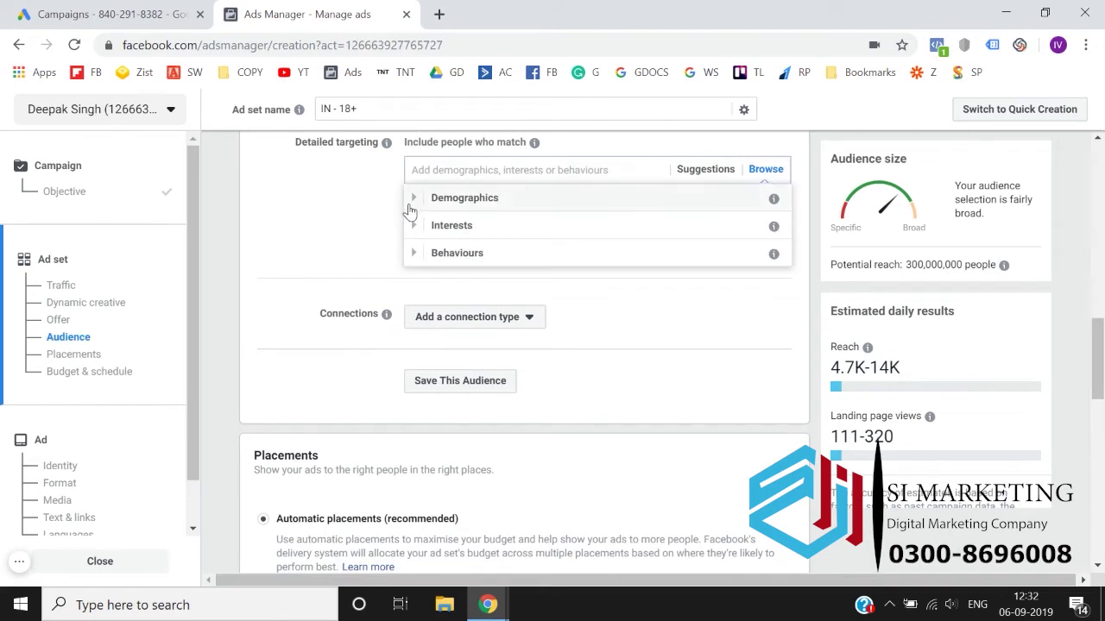
left_click(412, 206)
left_click(425, 224)
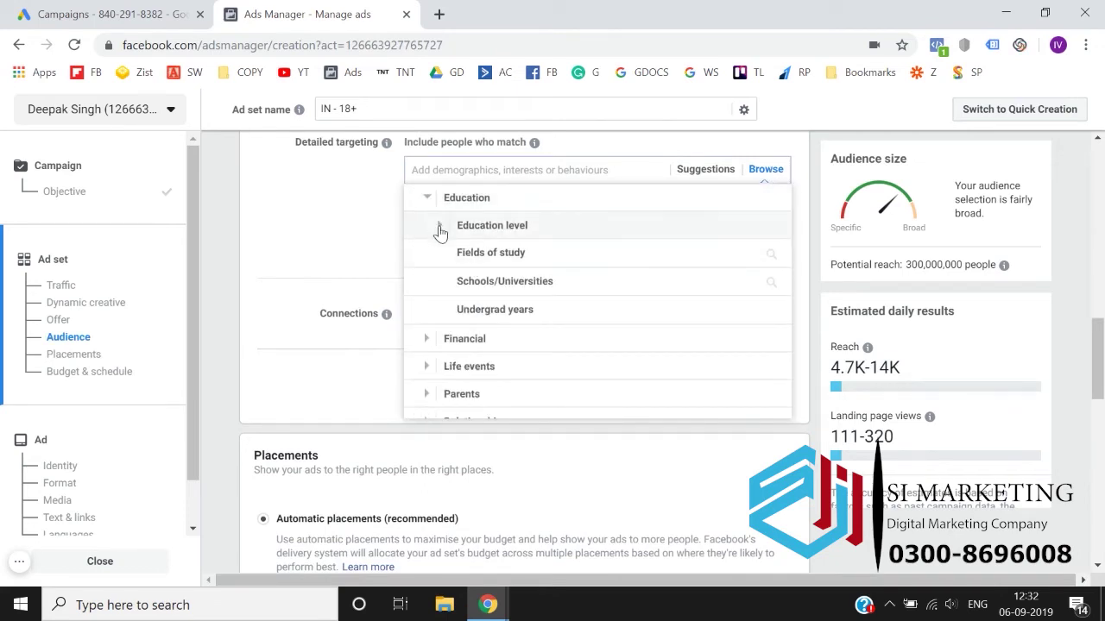
left_click(435, 226)
scroll(523, 359, "down", 3)
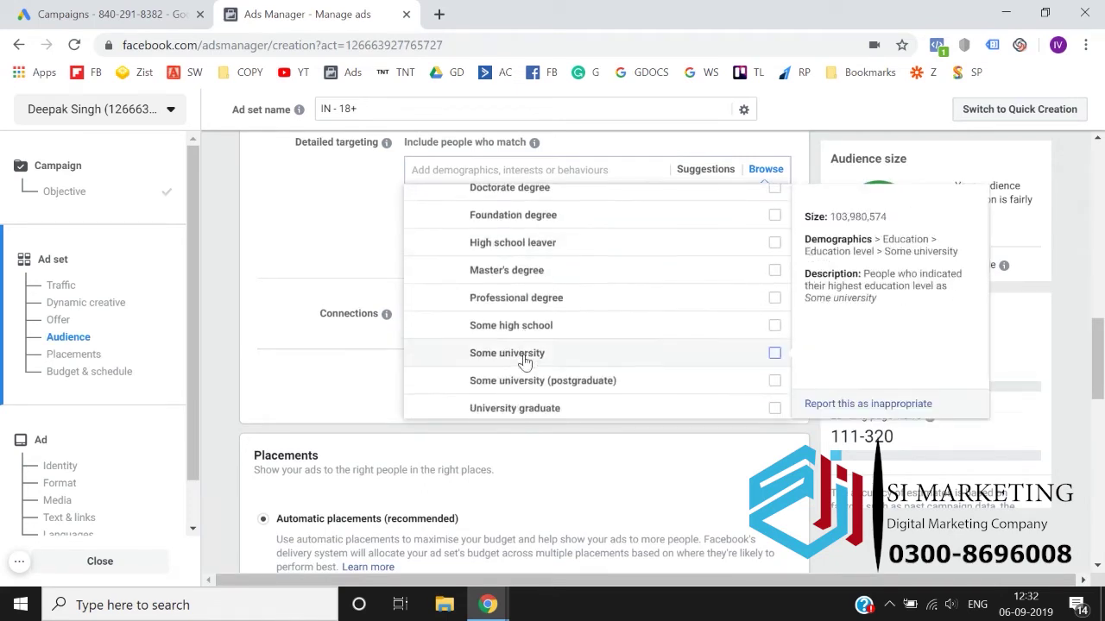
scroll(523, 361, "down", 1)
scroll(523, 361, "up", 3)
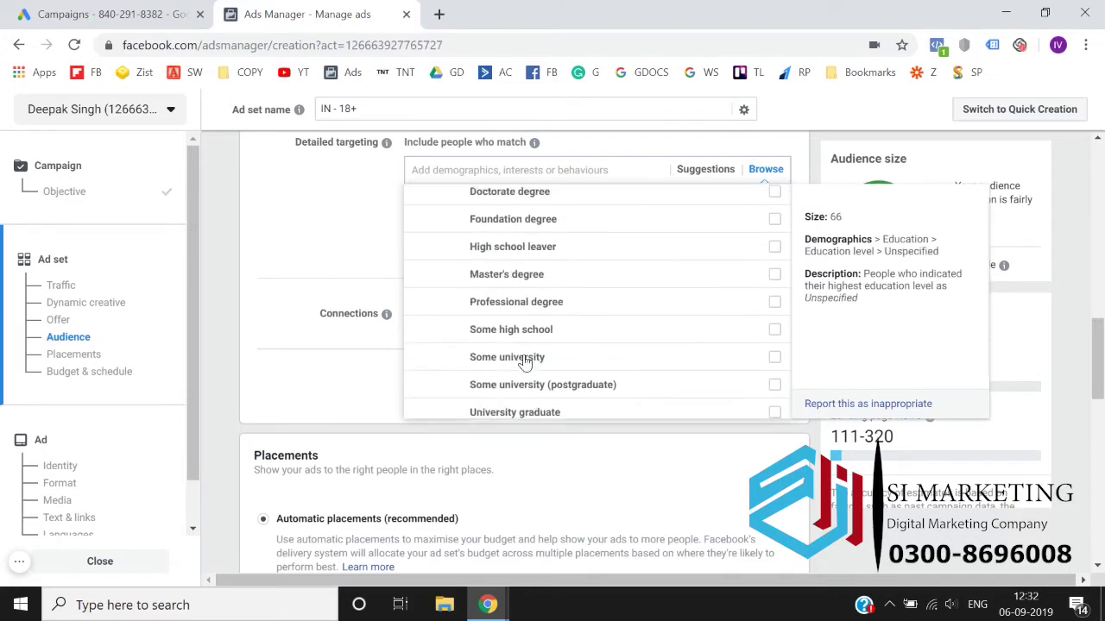
scroll(524, 363, "up", 3)
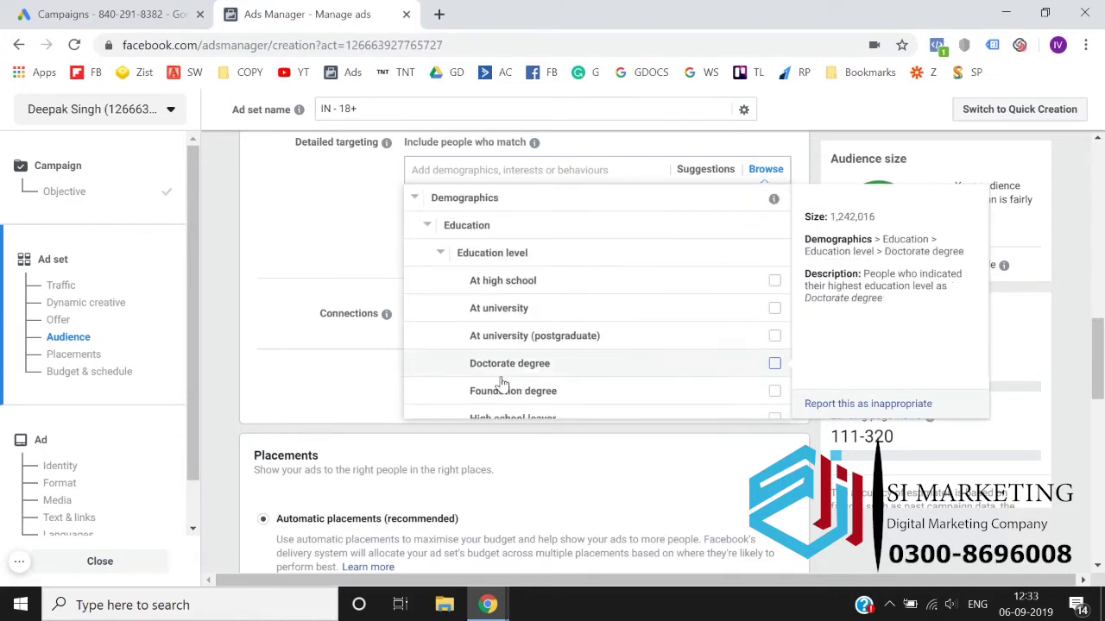
scroll(503, 383, "down", 2)
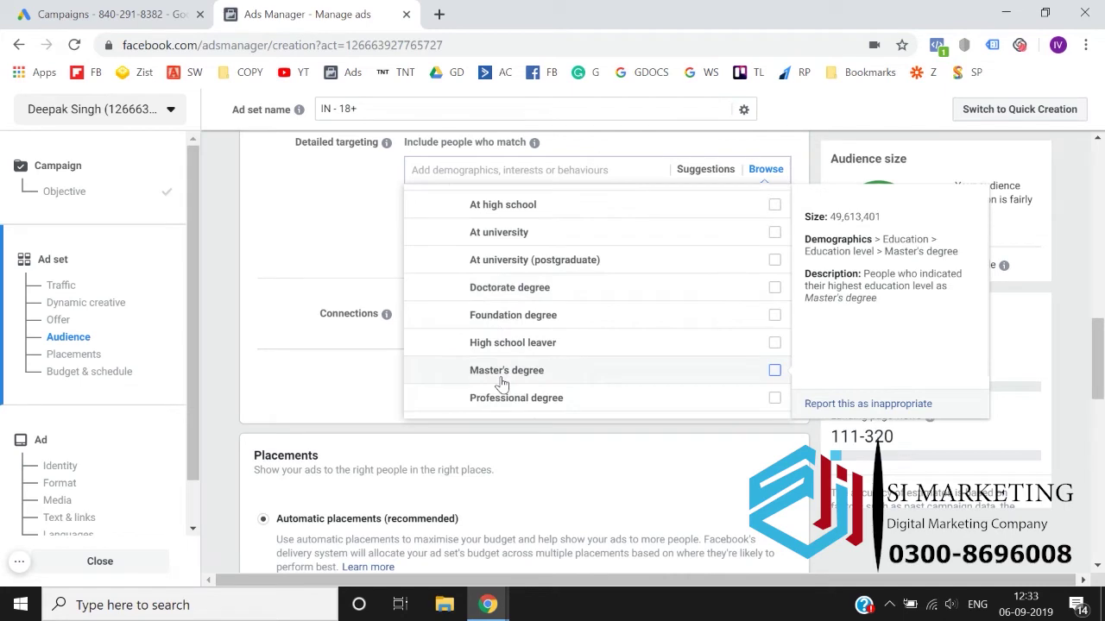
scroll(502, 384, "down", 1)
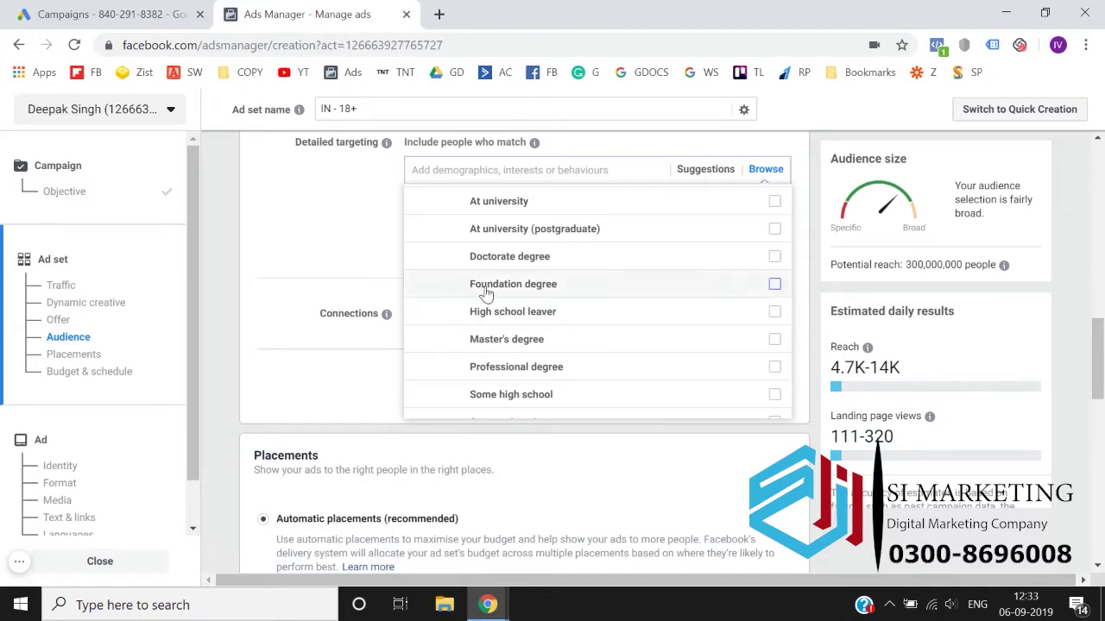
scroll(484, 289, "up", 1)
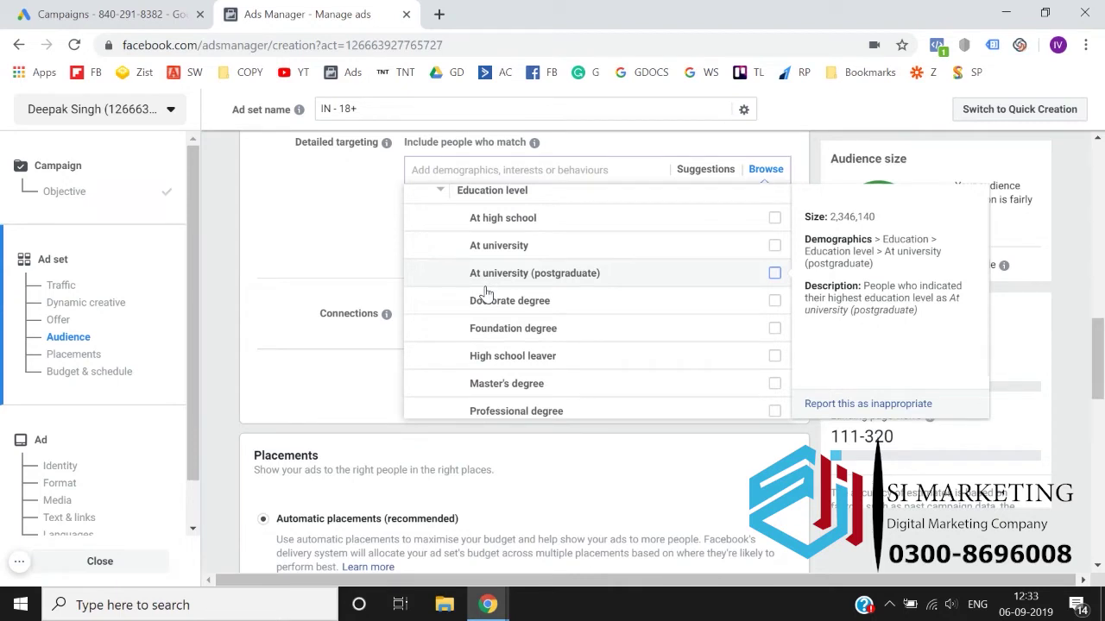
scroll(486, 293, "up", 3)
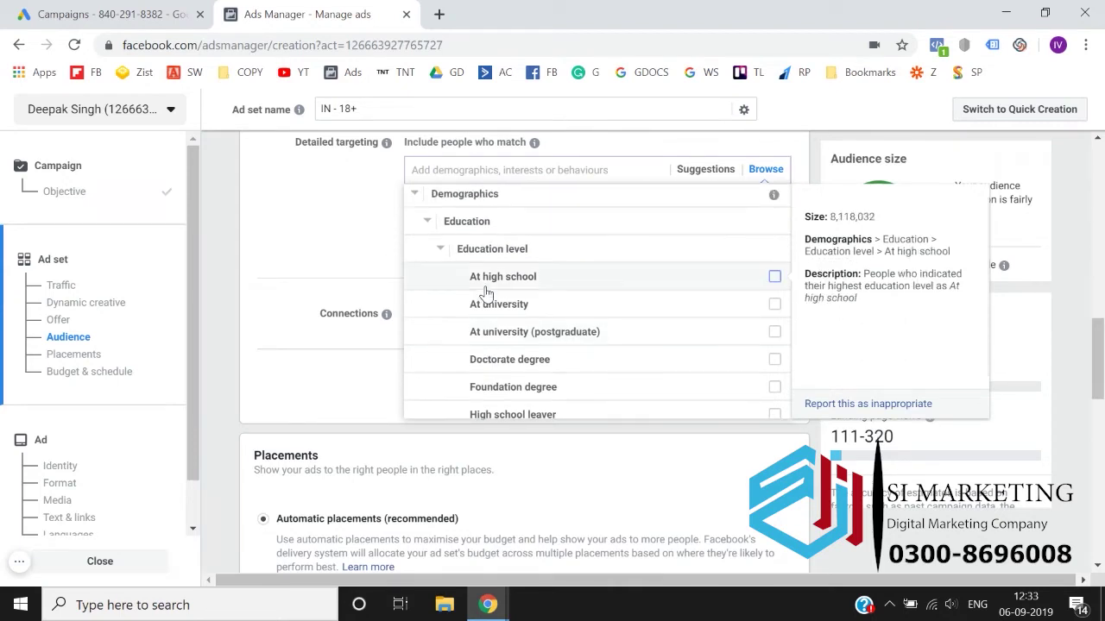
left_click(460, 259)
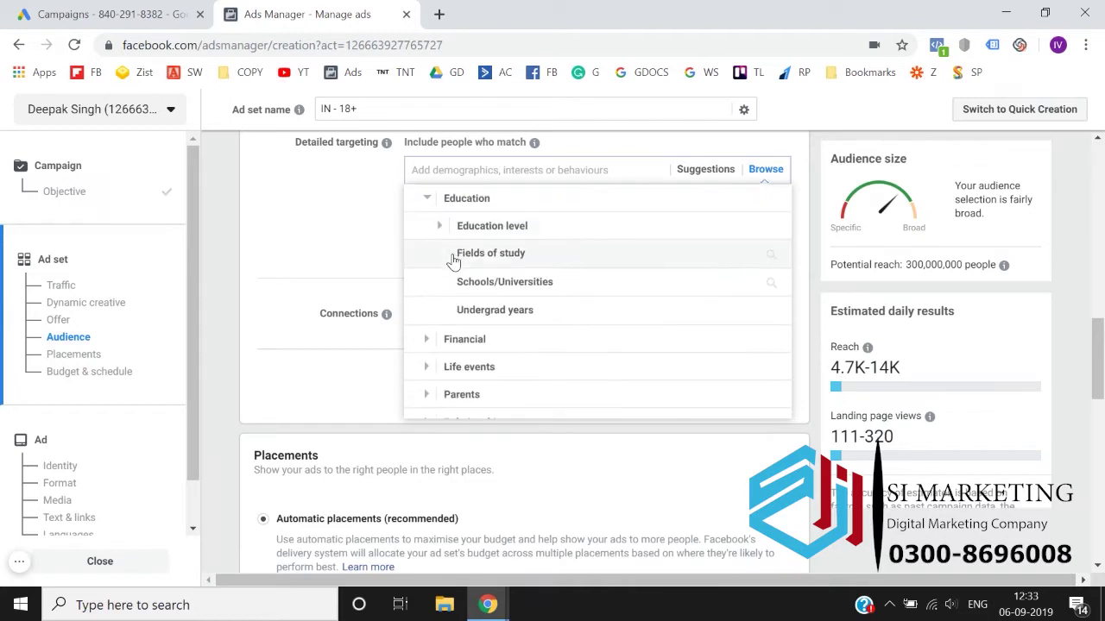
Search the Fields of study options for "accounting", and shorten the query to "account" to compare the suggestions.
left_click(480, 258)
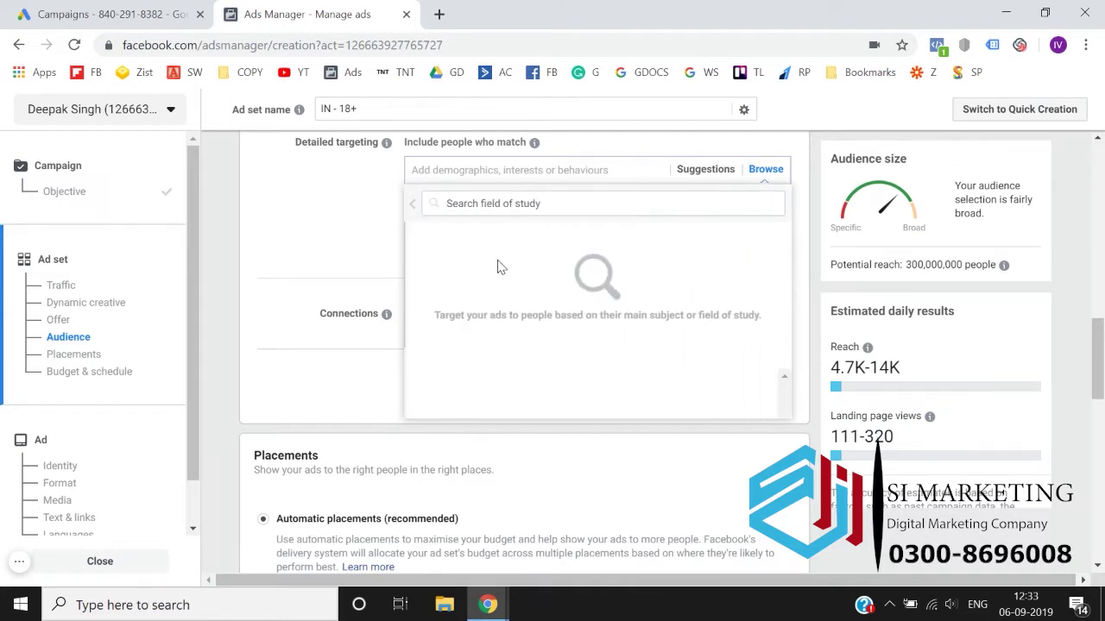
left_click(417, 208)
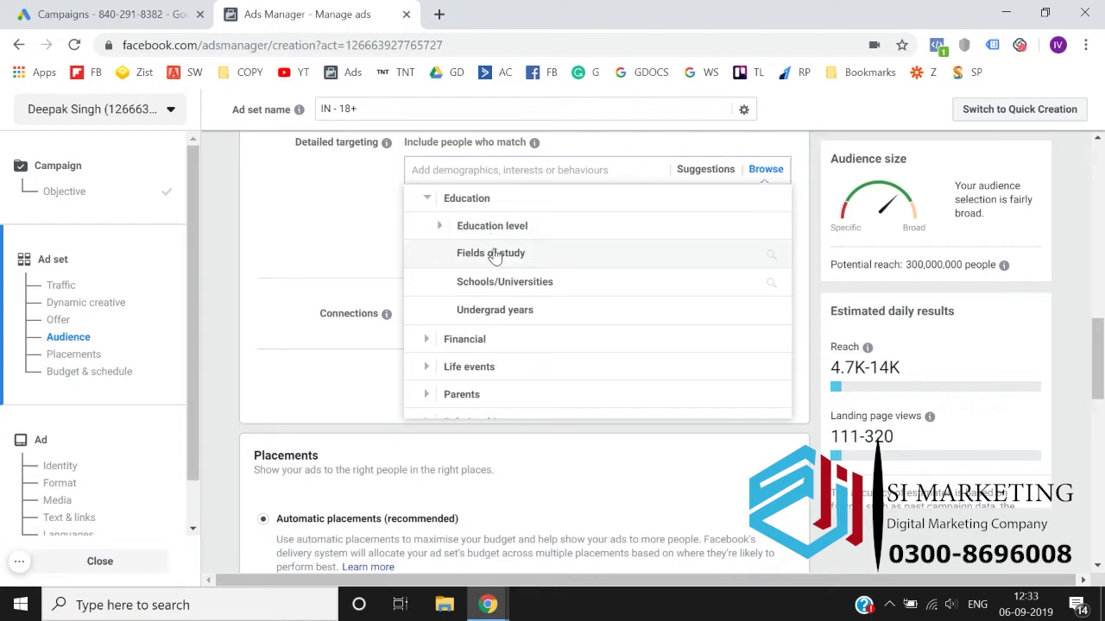
left_click(492, 254)
left_click(502, 208)
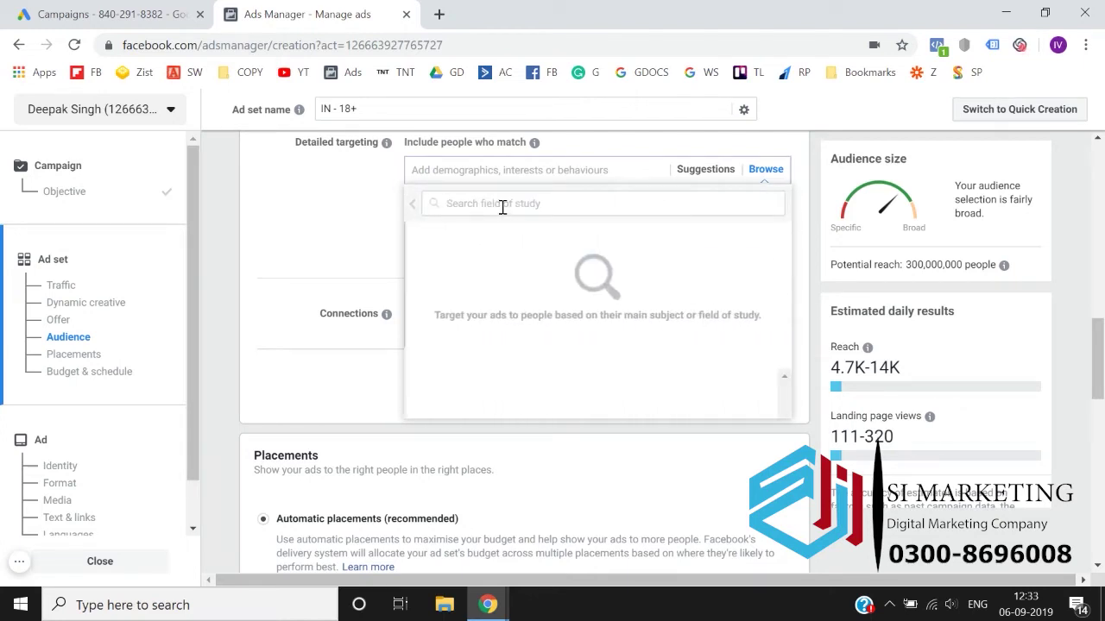
left_click(413, 207)
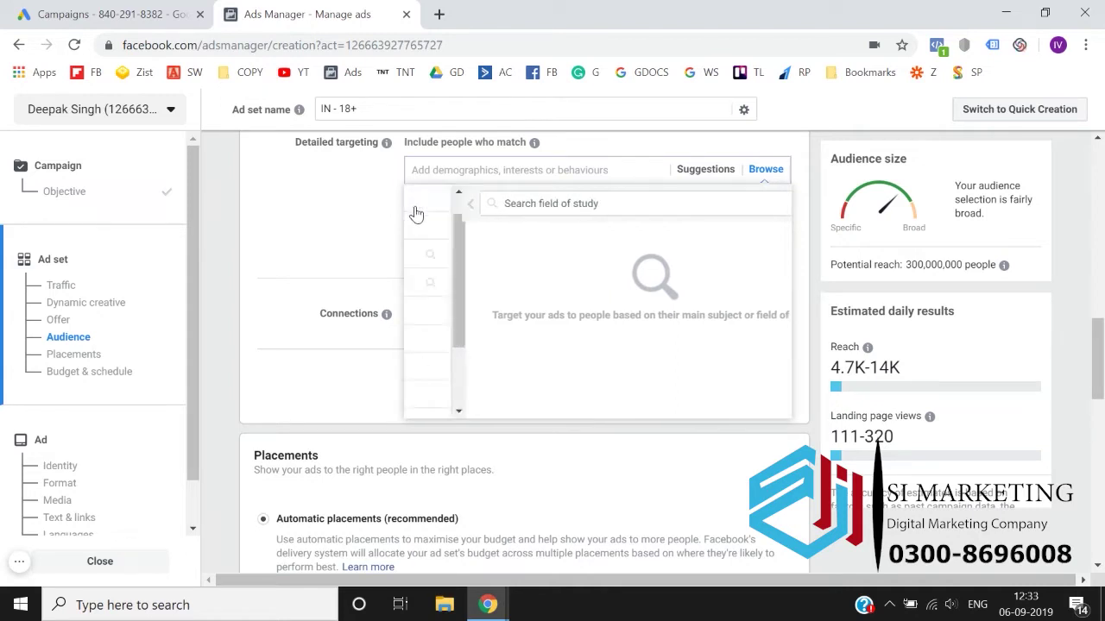
left_click(533, 259)
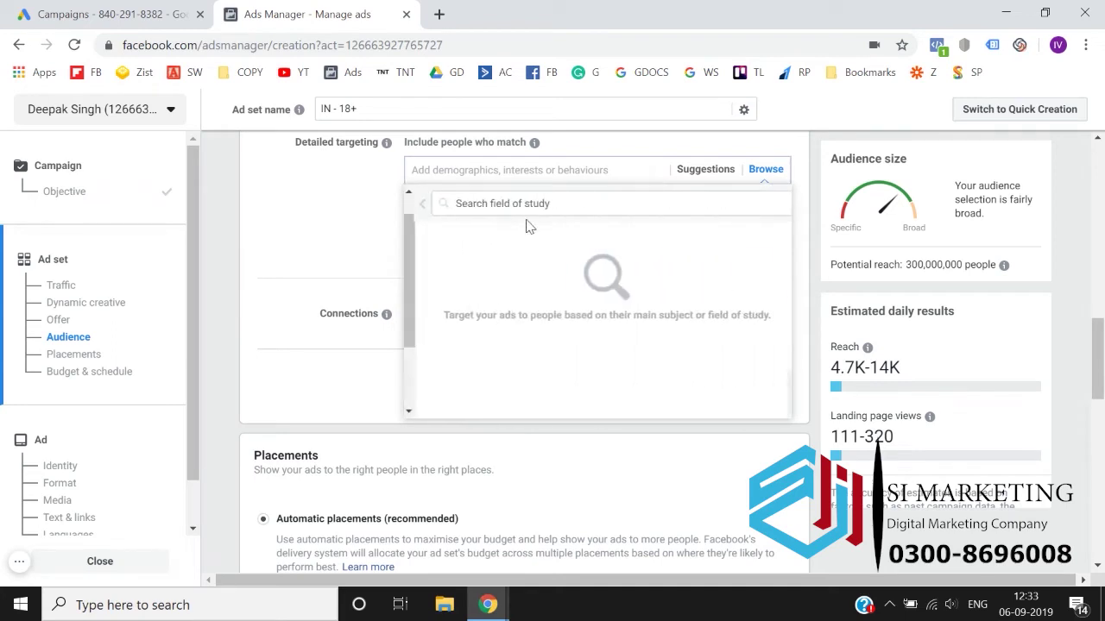
type("a")
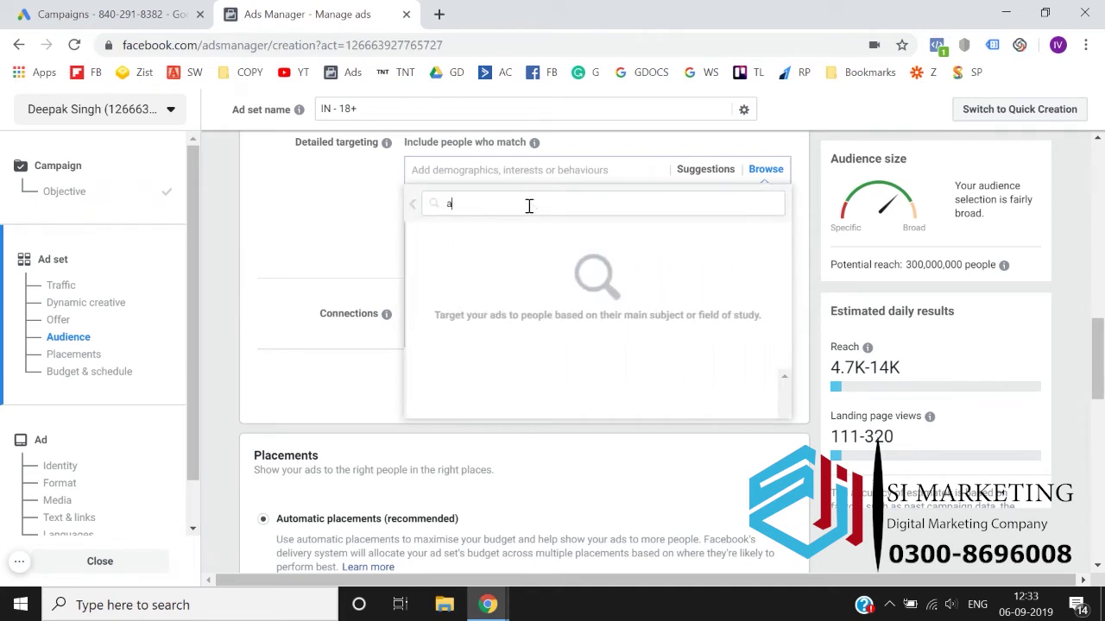
type("ccounting")
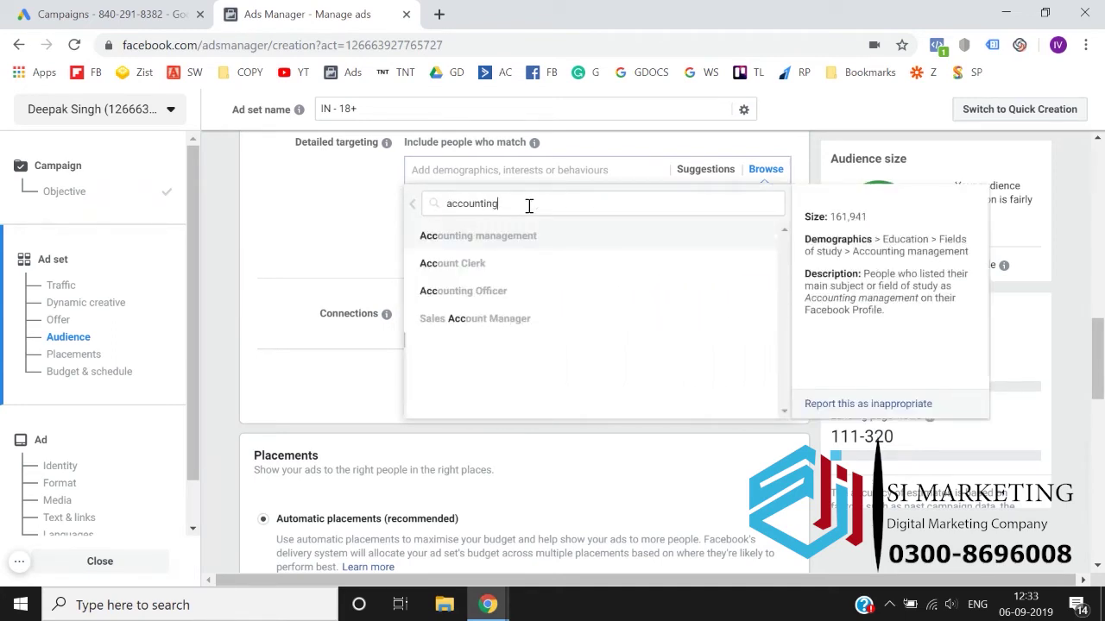
key("BackSpace")
key("BackSpace")
key("BackSpace")
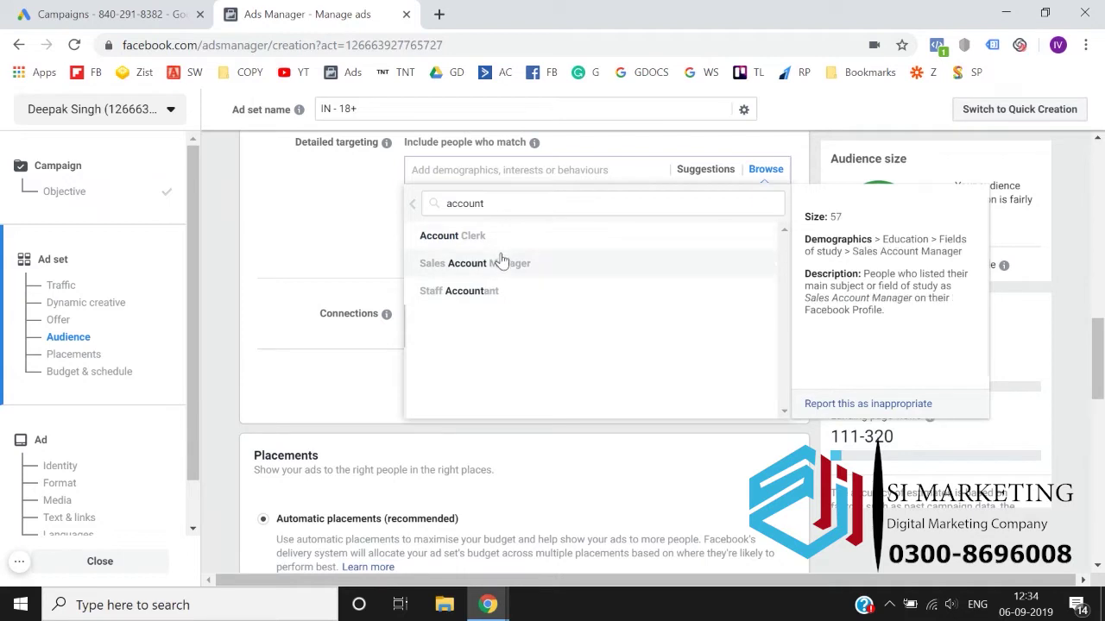
Search the fields of study for "finan" and add International Finance to the detailed targeting.
double_click(512, 207)
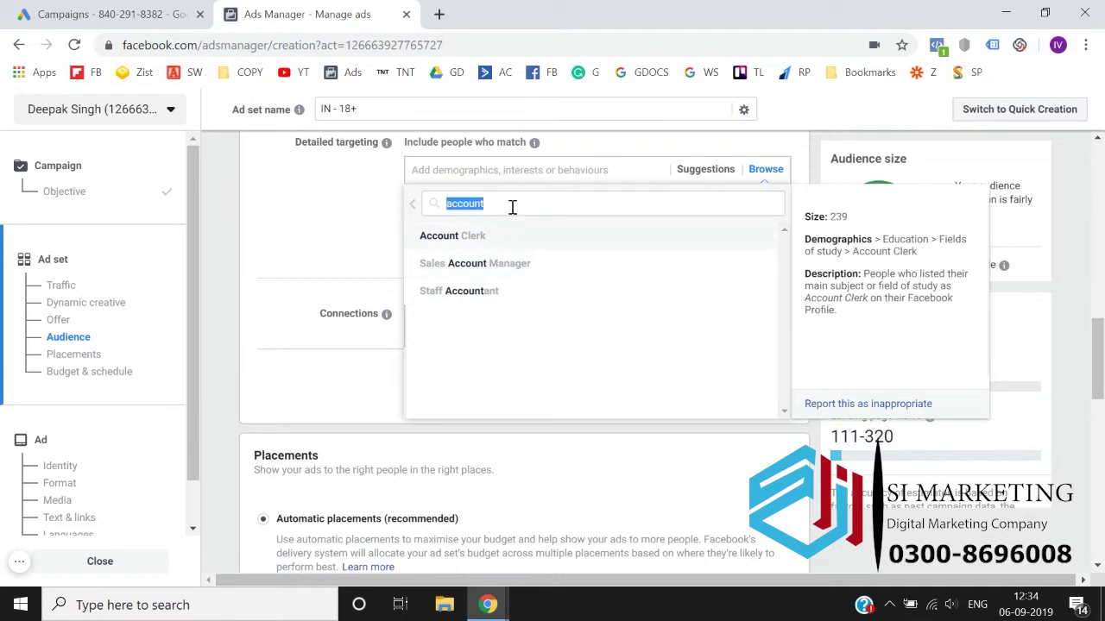
type("finance")
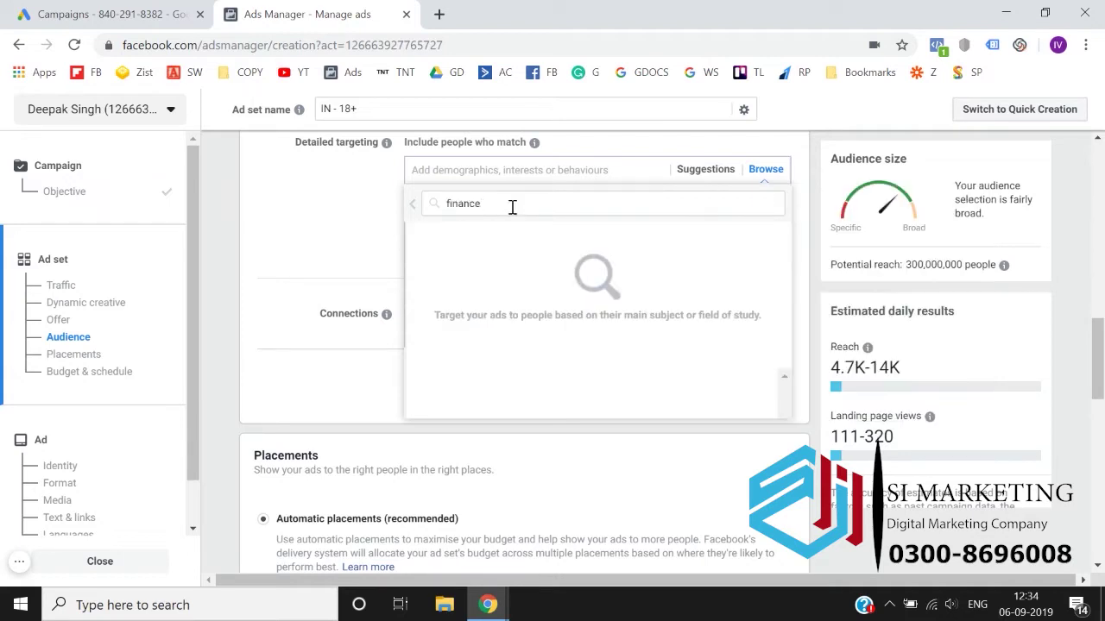
key("BackSpace")
key("BackSpace")
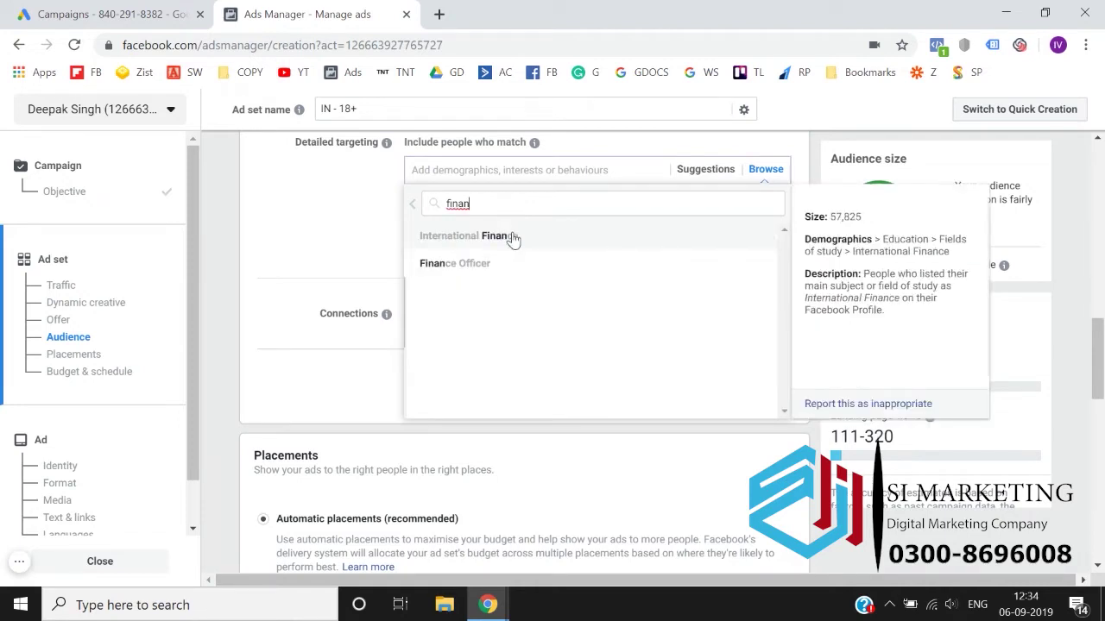
left_click(511, 238)
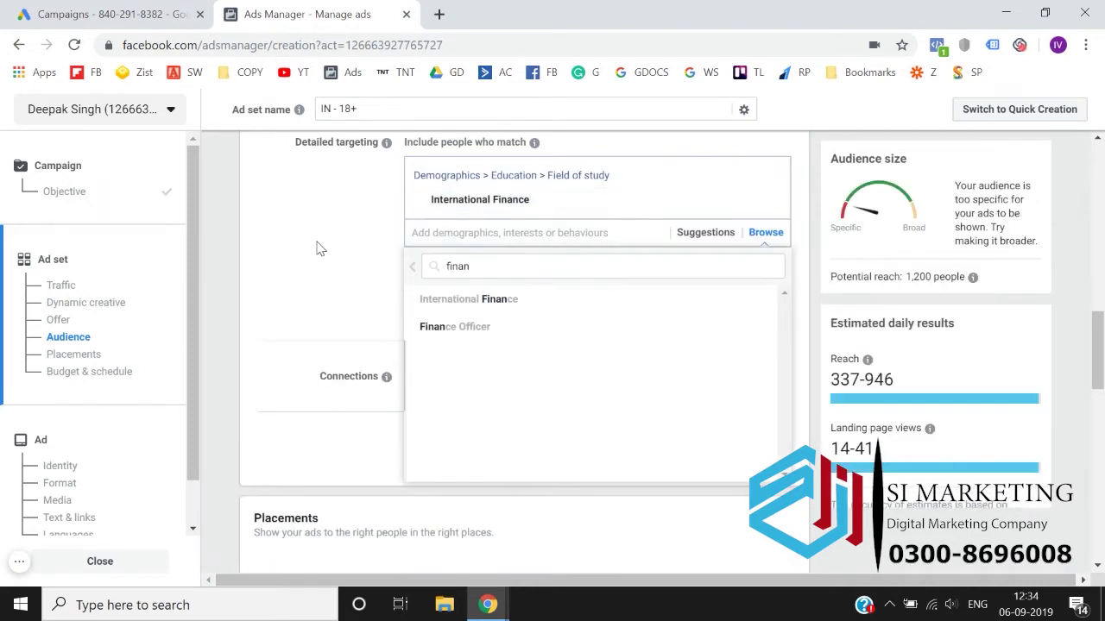
Check the audience's potential reach and International Finance's details, and remove that field of study from the detailed targeting.
left_click(317, 249)
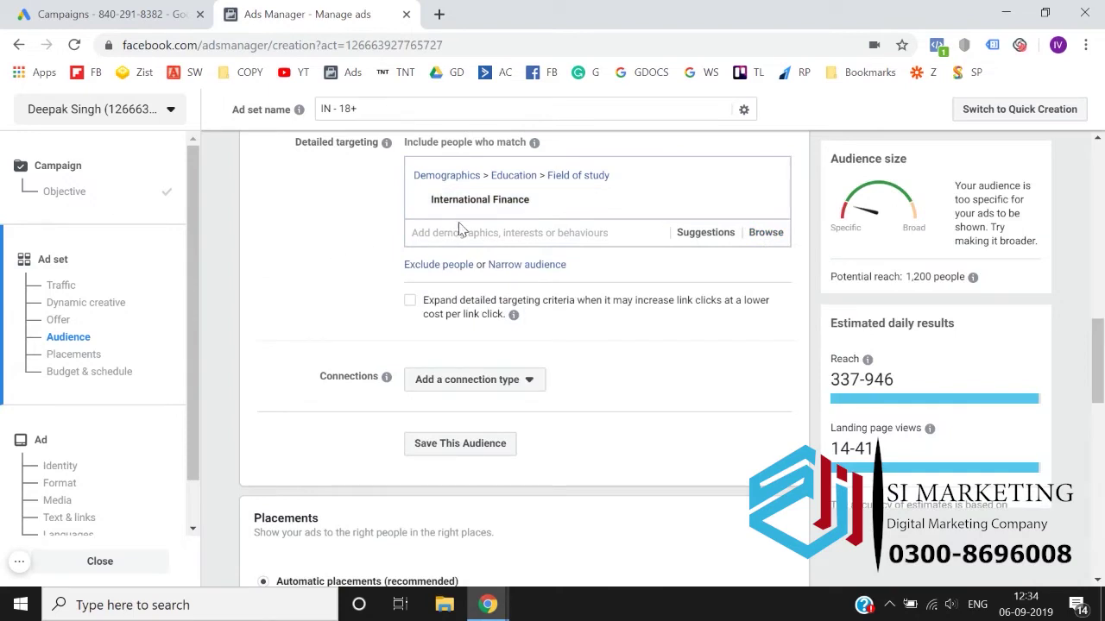
mouse_move(503, 213)
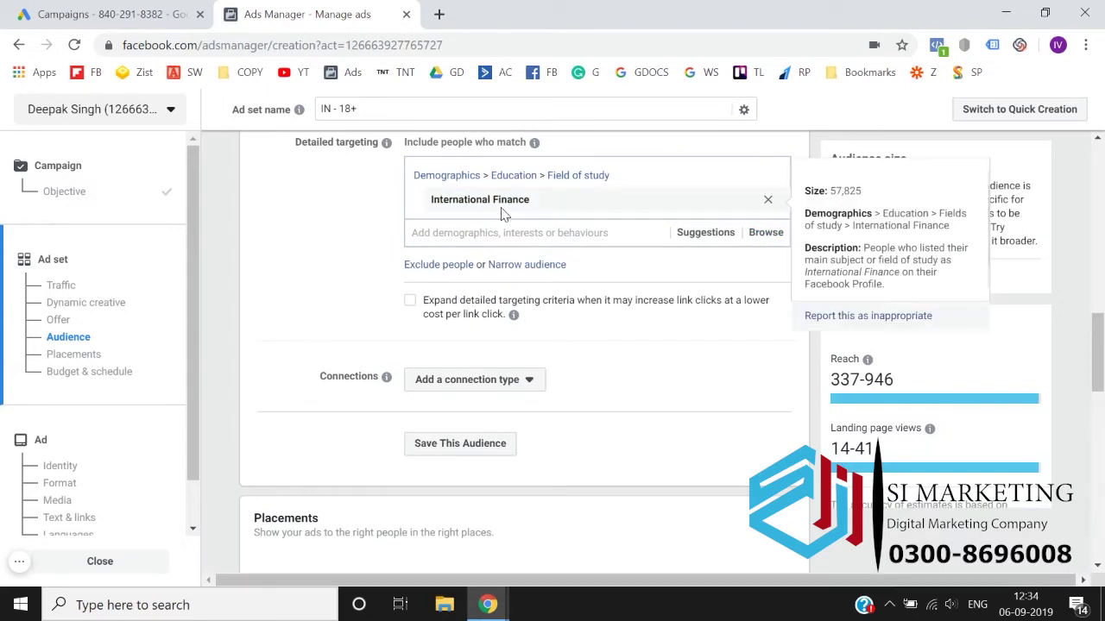
left_click(769, 201)
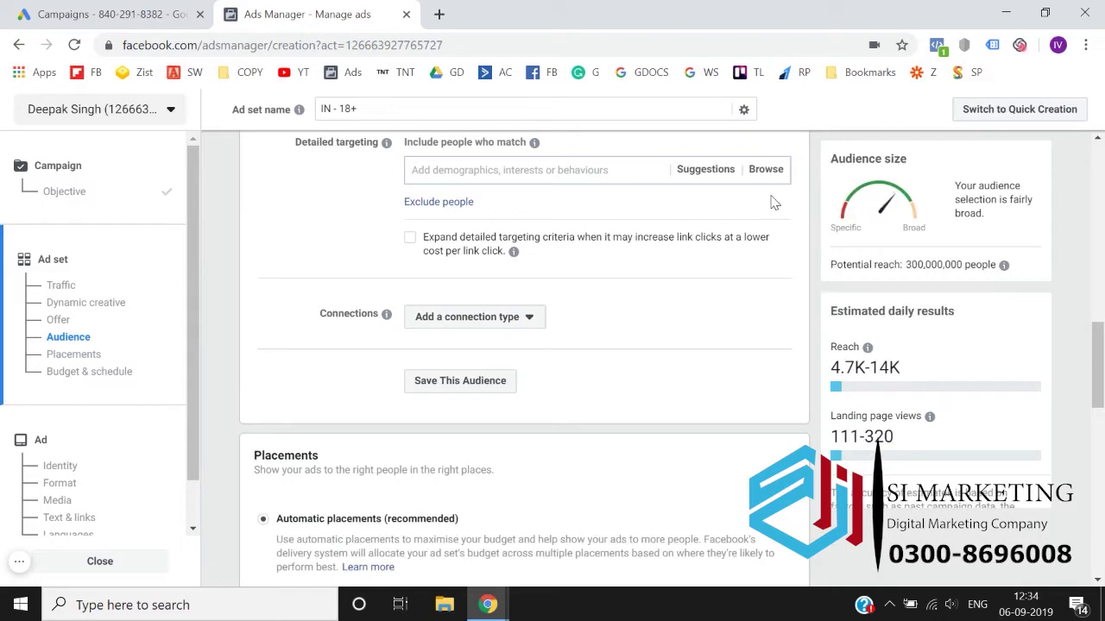
Search the Fields of study options under Demographics > Education for "commerce", and shorten the query to "commerc".
left_click(769, 176)
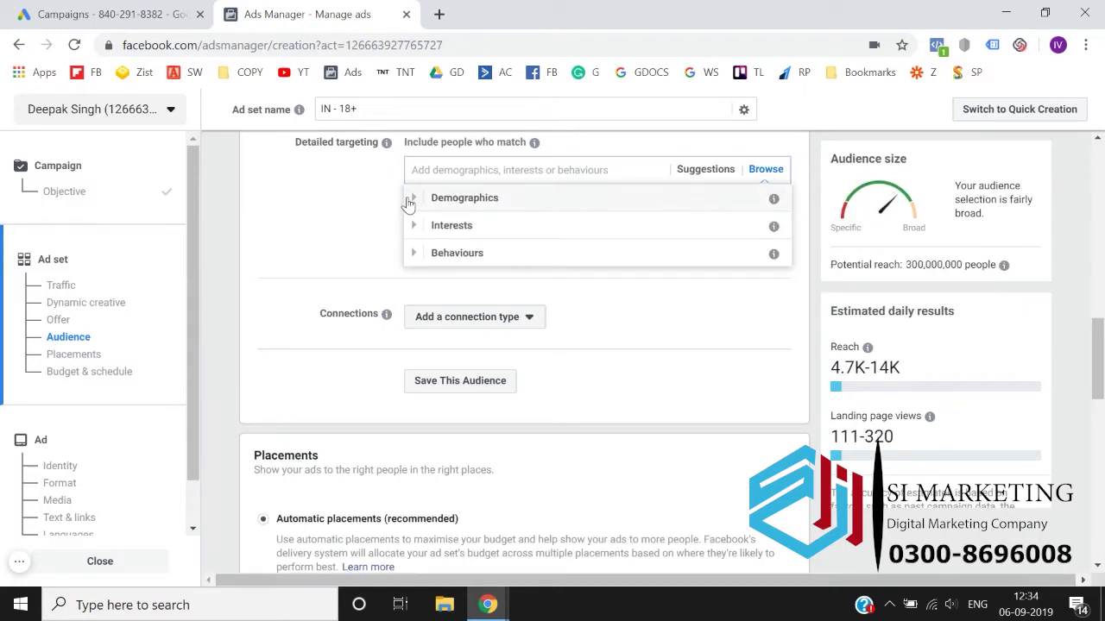
left_click(412, 198)
left_click(428, 229)
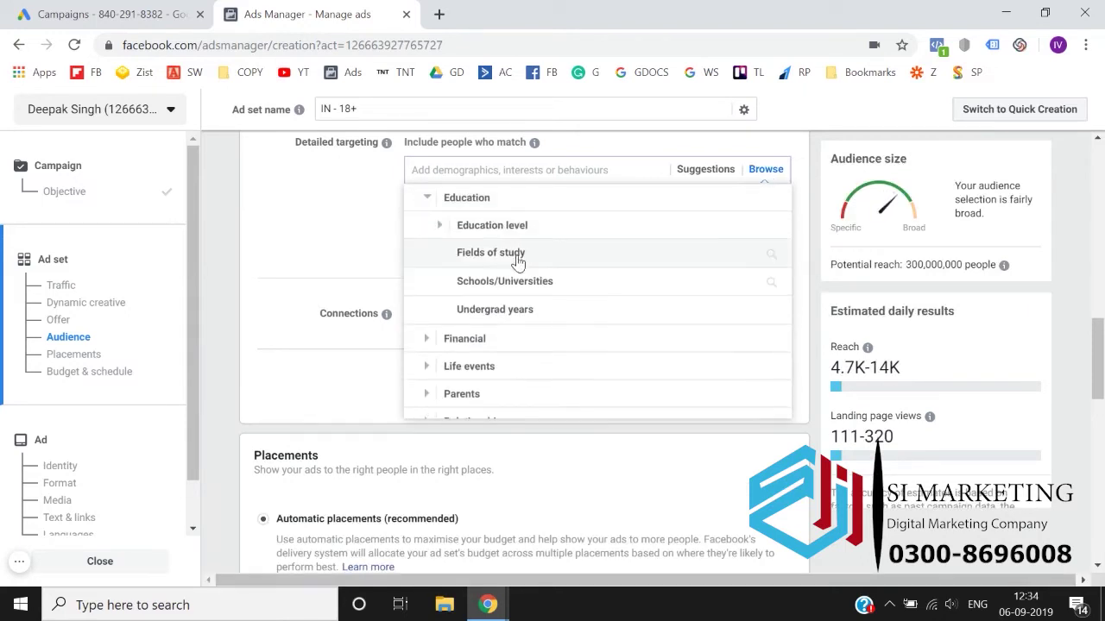
left_click(534, 264)
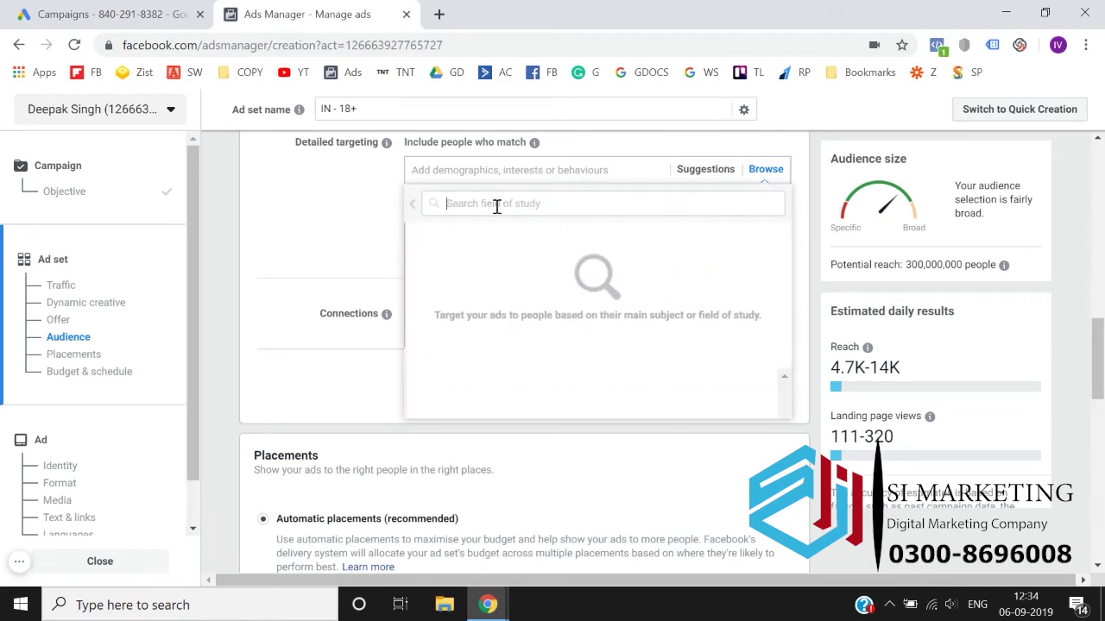
type("commerce")
key("BackSpace")
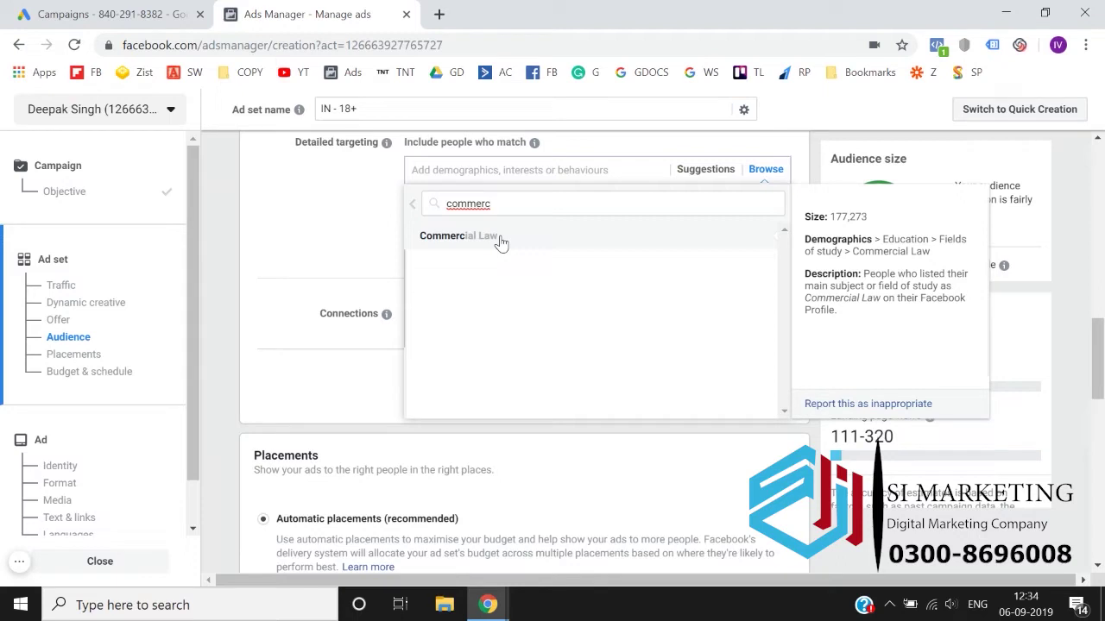
Search the fields of study for "architect", and return to the Education subcategories with the search cleared.
key("ctrl+a")
type("architect")
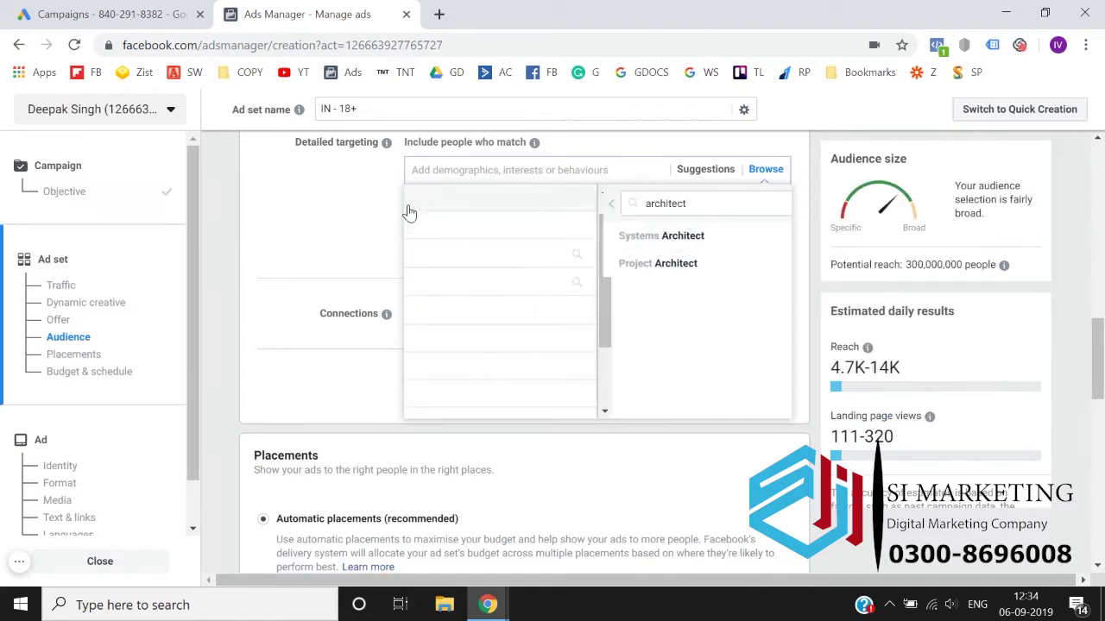
left_click(410, 207)
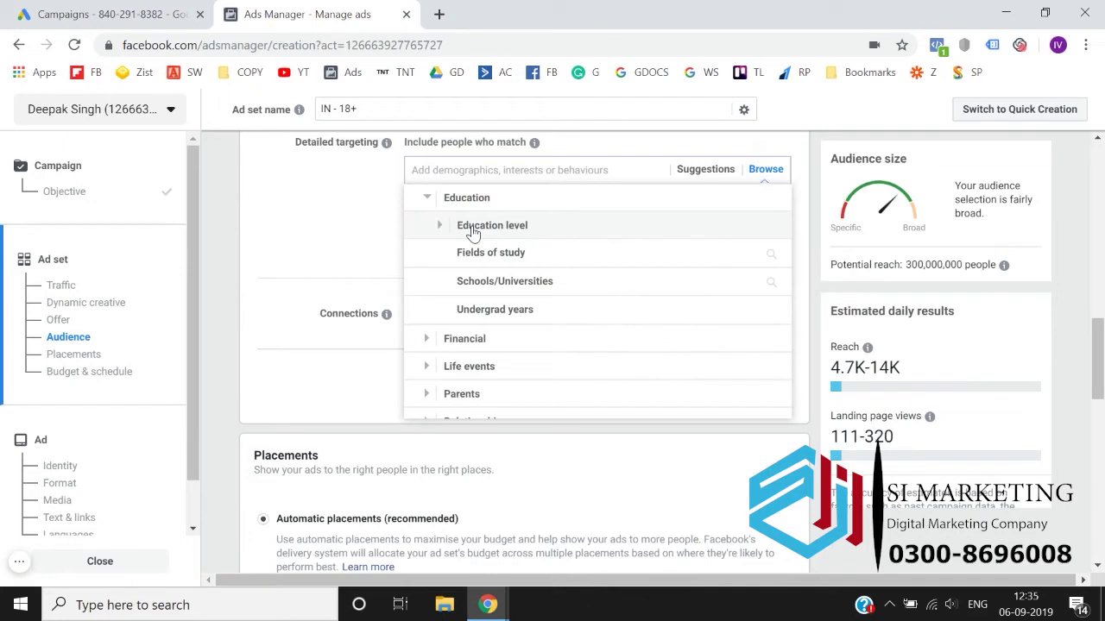
left_click_drag(477, 229, 491, 251)
left_click(492, 252)
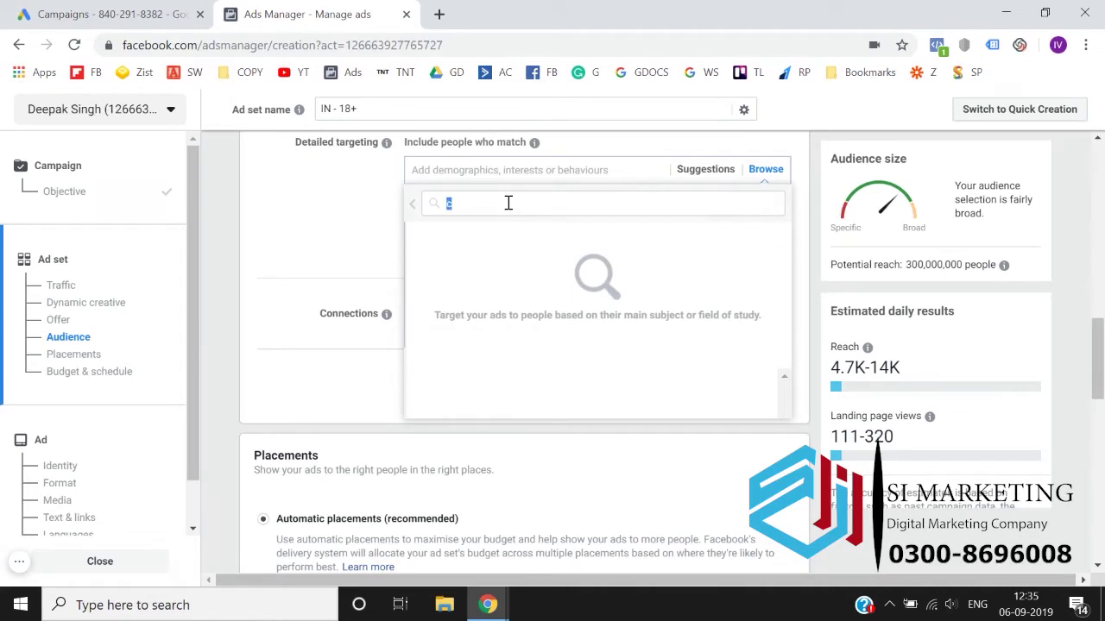
key("BackSpace")
left_click(416, 208)
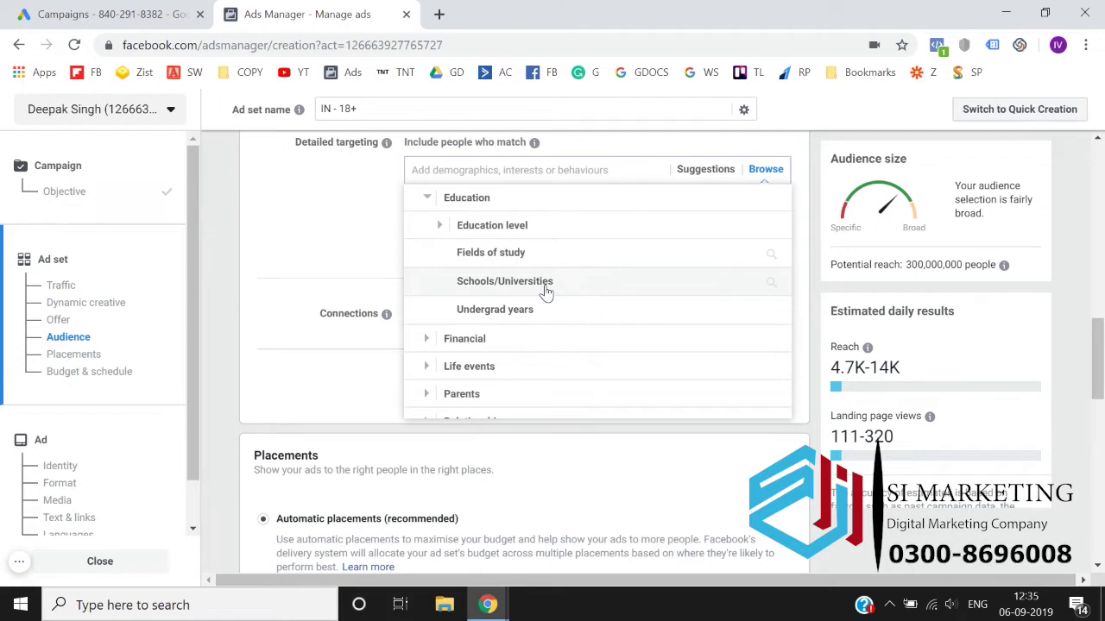
Search the Schools/Universities options for "iit ka" and clear the query.
left_click(545, 292)
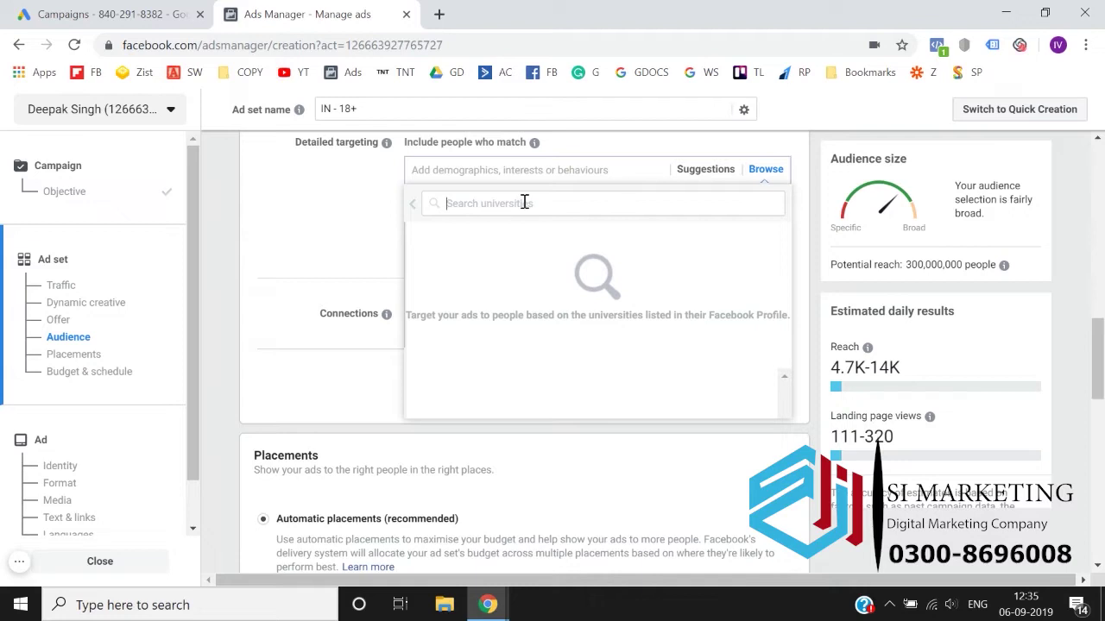
type("iit ka")
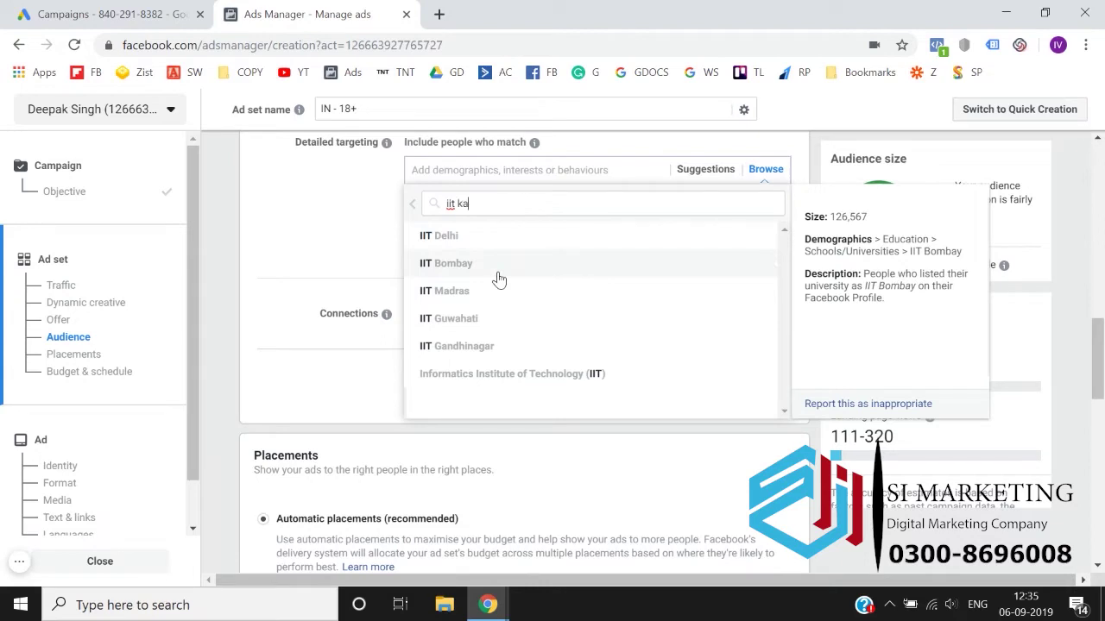
key("BackSpace")
key("BackSpace")
key("BackSpace")
key("BackSpace")
key("BackSpace")
key("BackSpace")
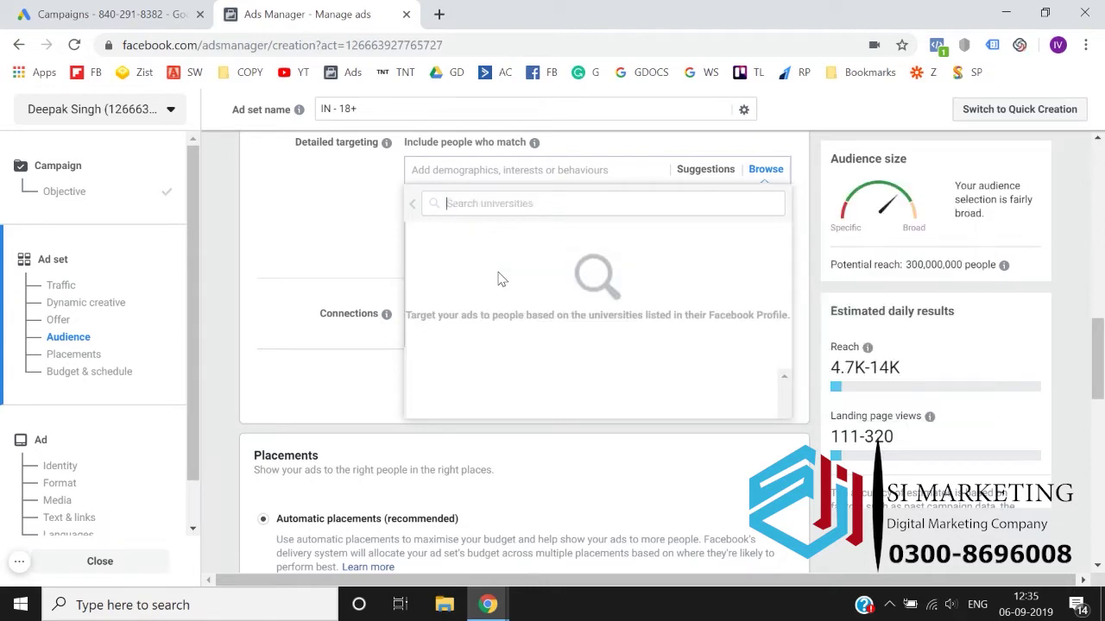
Search the universities for "Kanpur" and clear the query.
type("Kanpur")
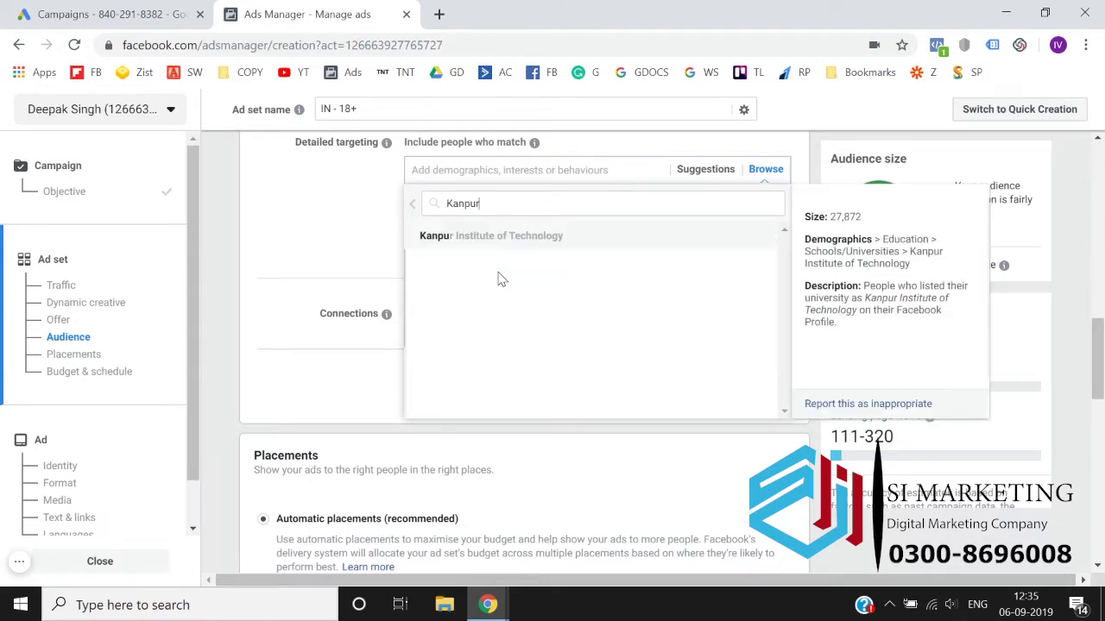
key("BackSpace")
key("BackSpace")
key("BackSpace")
key("BackSpace")
key("BackSpace")
key("BackSpace")
Add IIT Bombay to the detailed targeting from a university search for "IIT", and remove it again.
type("IIT")
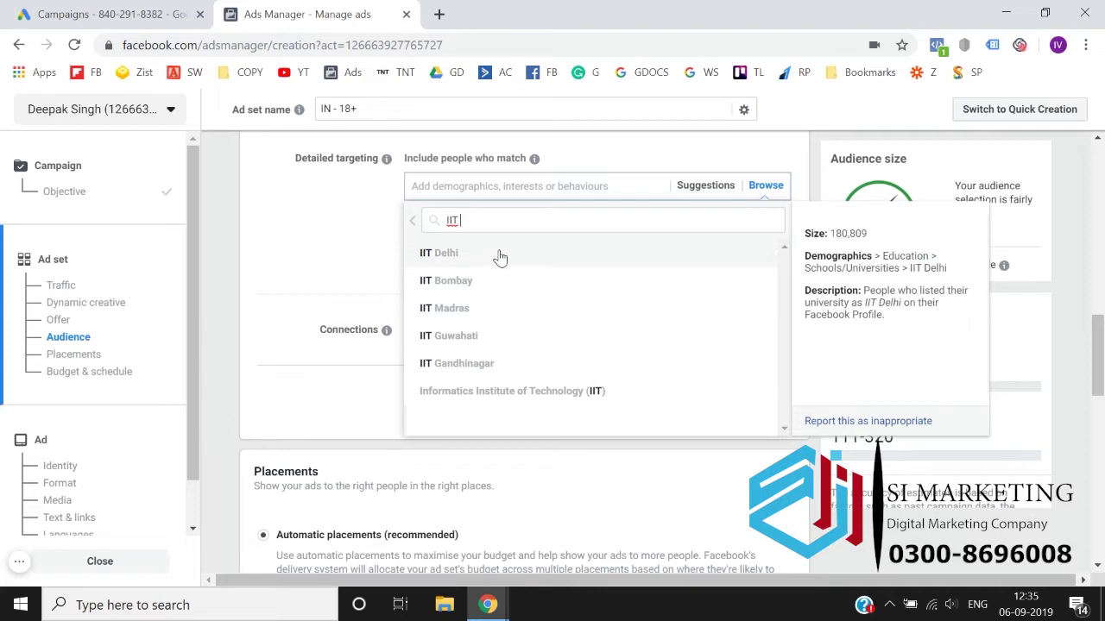
left_click(464, 282)
left_click(325, 272)
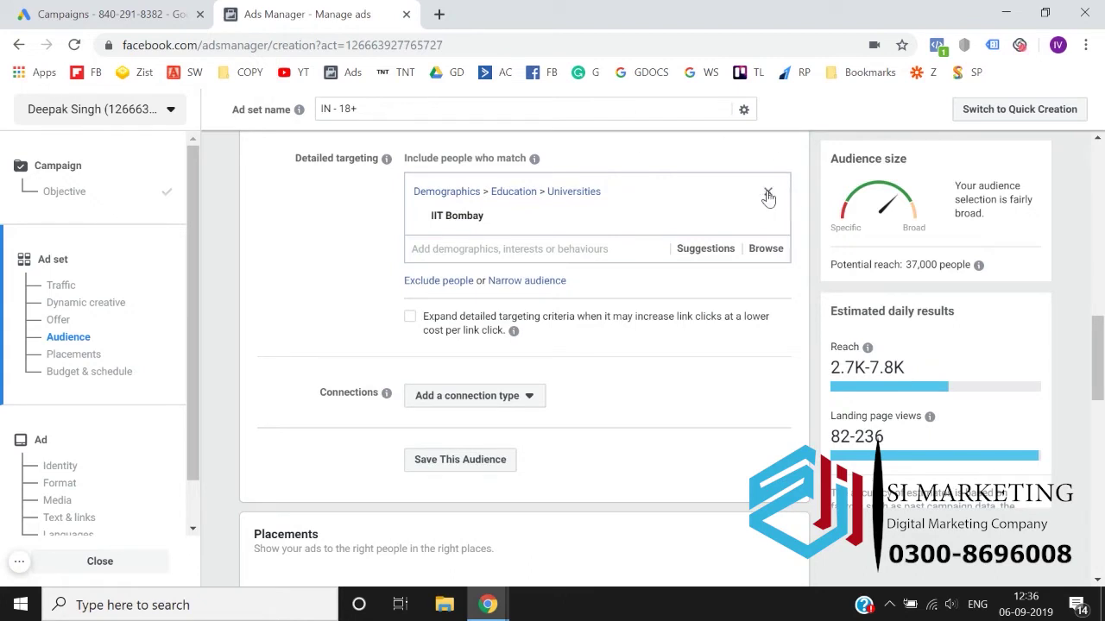
left_click(768, 196)
Search Schools/Universities under Demographics > Education for "dps", and clear the query.
left_click(766, 190)
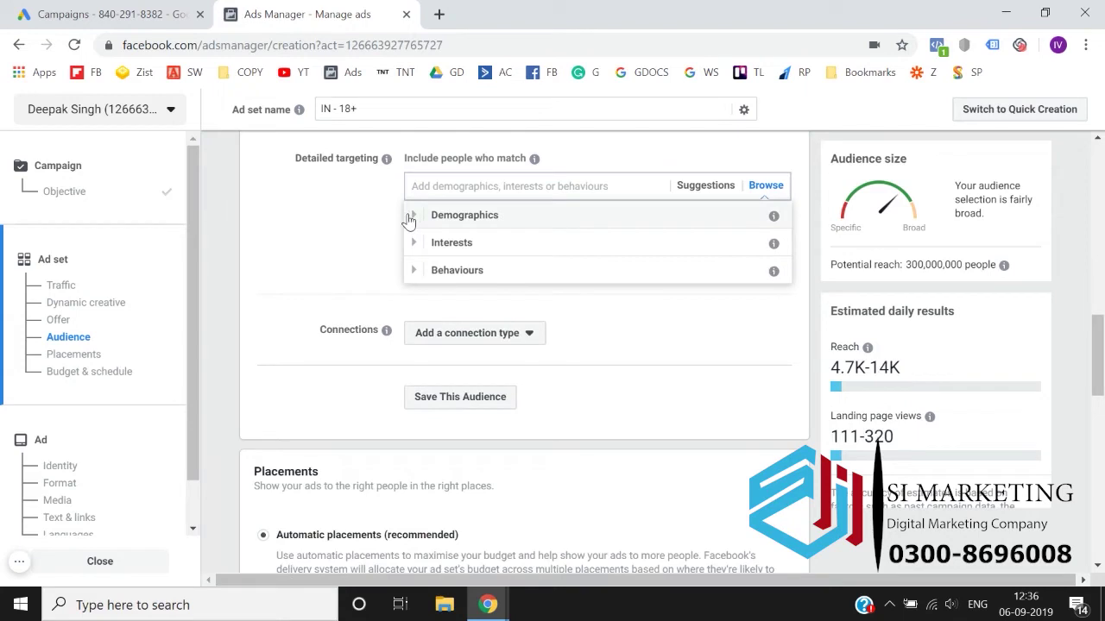
left_click(410, 221)
left_click(423, 243)
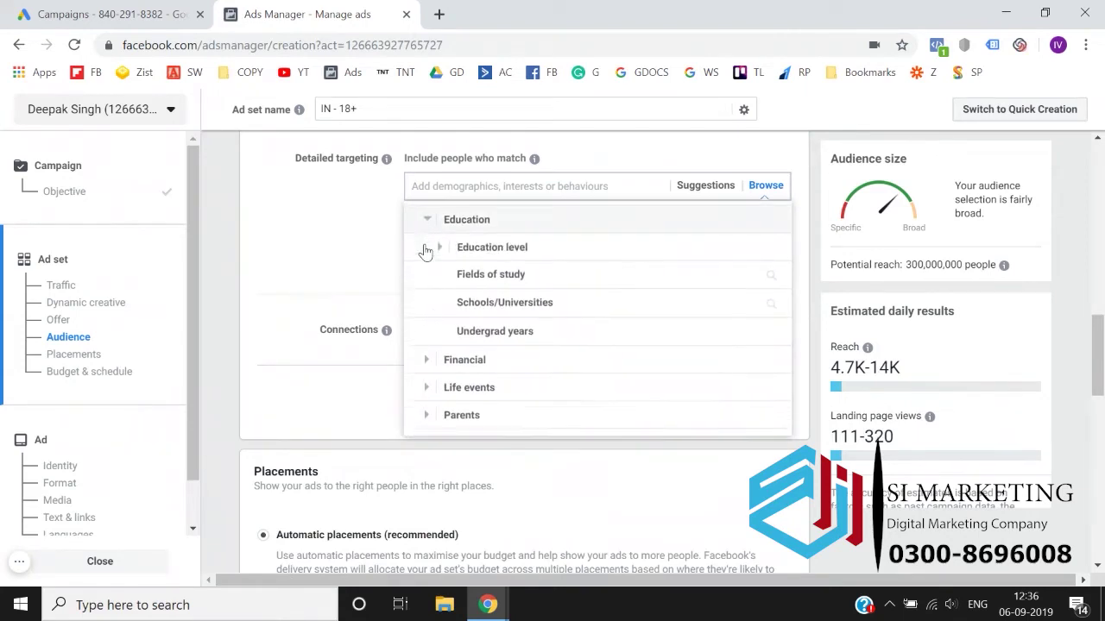
left_click(490, 299)
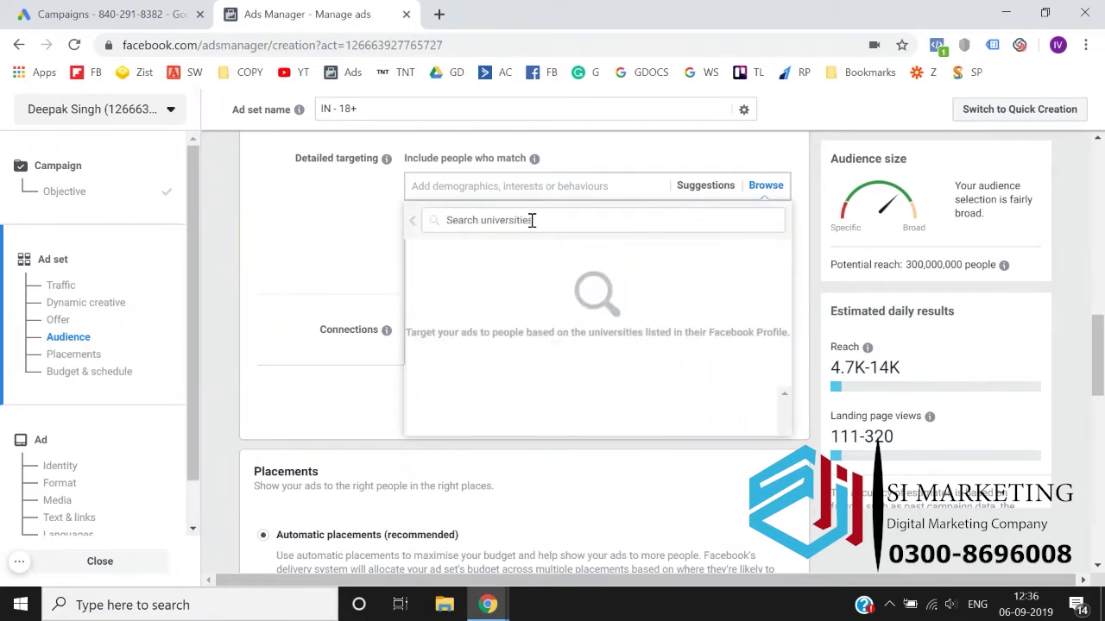
left_click(532, 220)
type("dps")
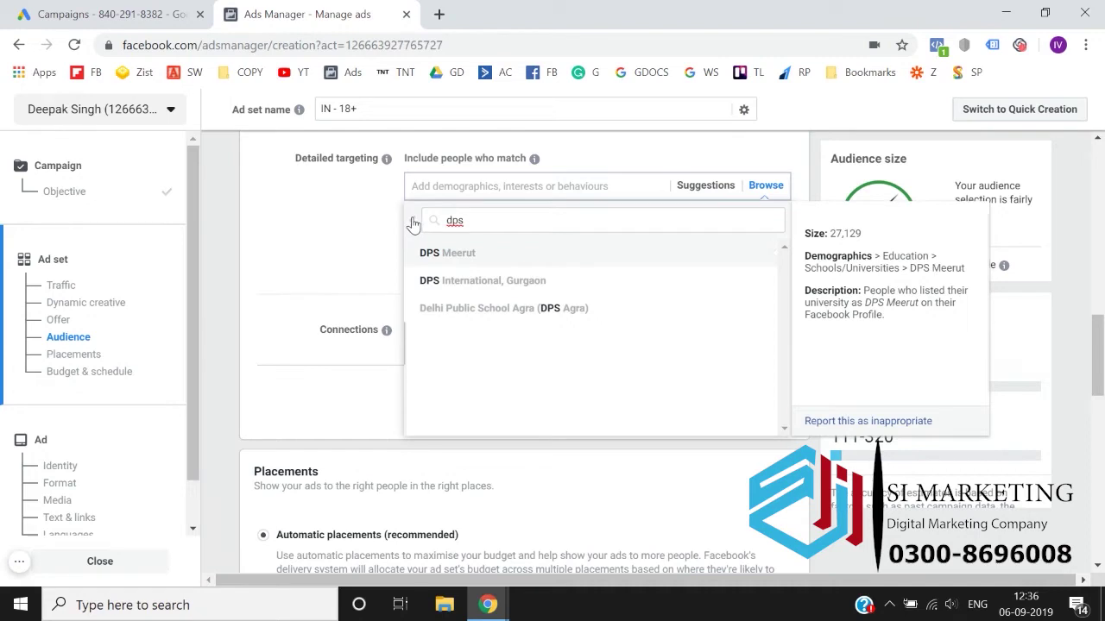
key("BackSpace")
key("BackSpace")
key("BackSpace")
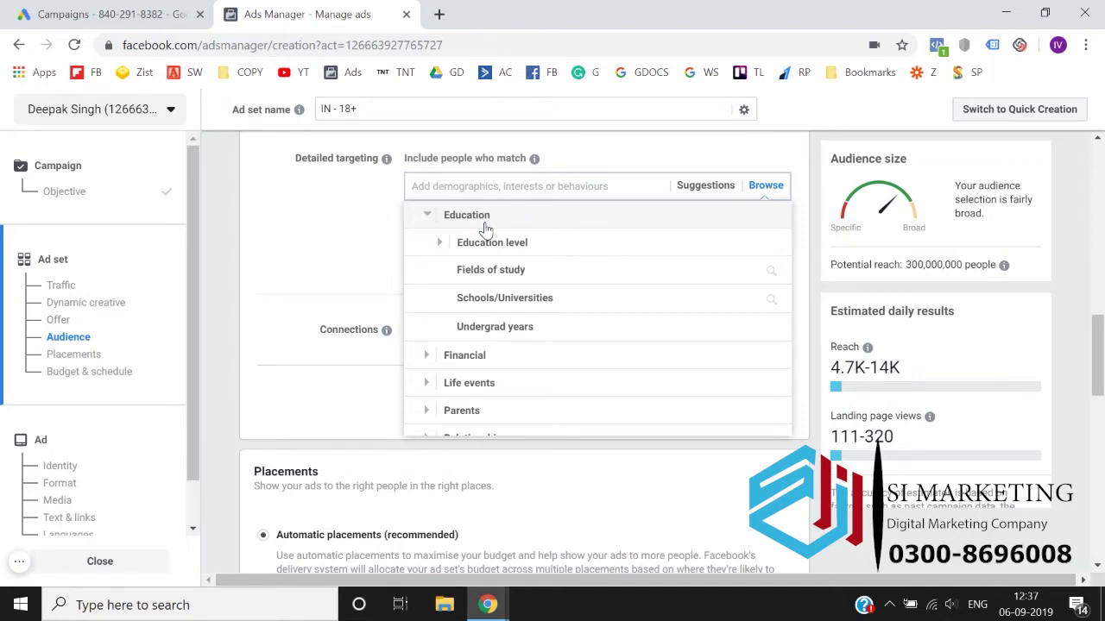
left_click(531, 319)
type("d")
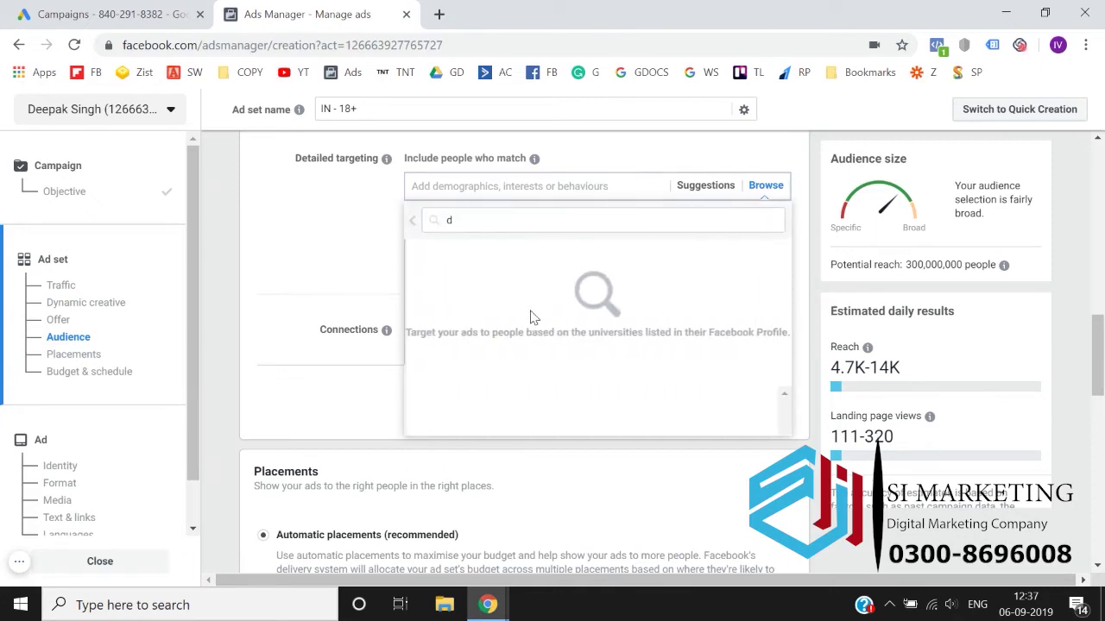
key("BackSpace")
left_click(412, 222)
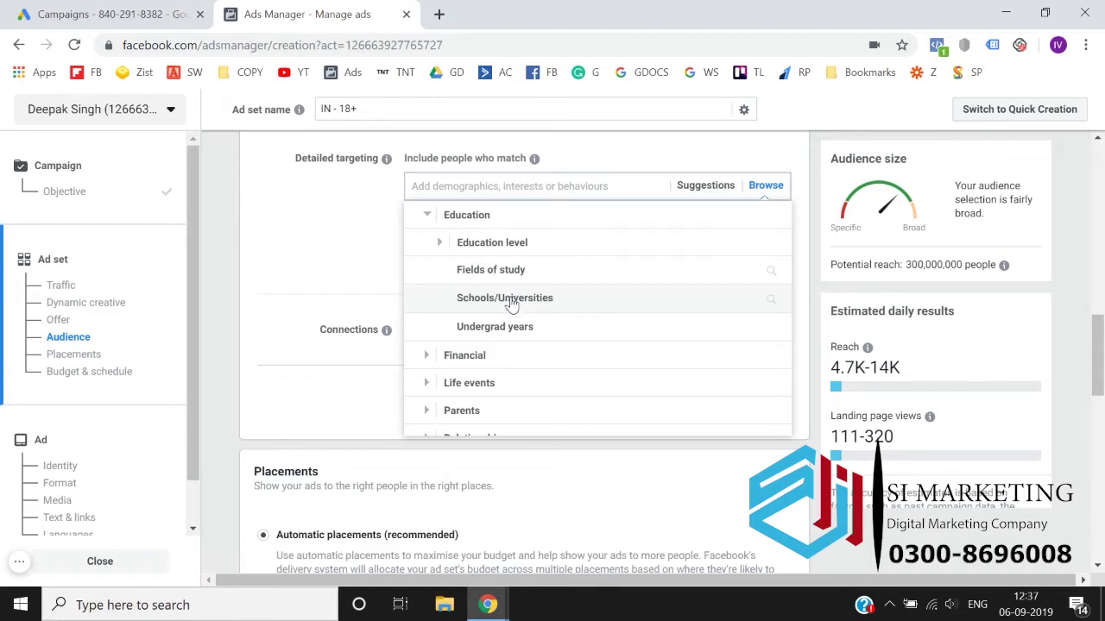
Add an Undergrad years criterion covering 2012 to 2015 to the detailed targeting, and remove it again.
left_click(514, 325)
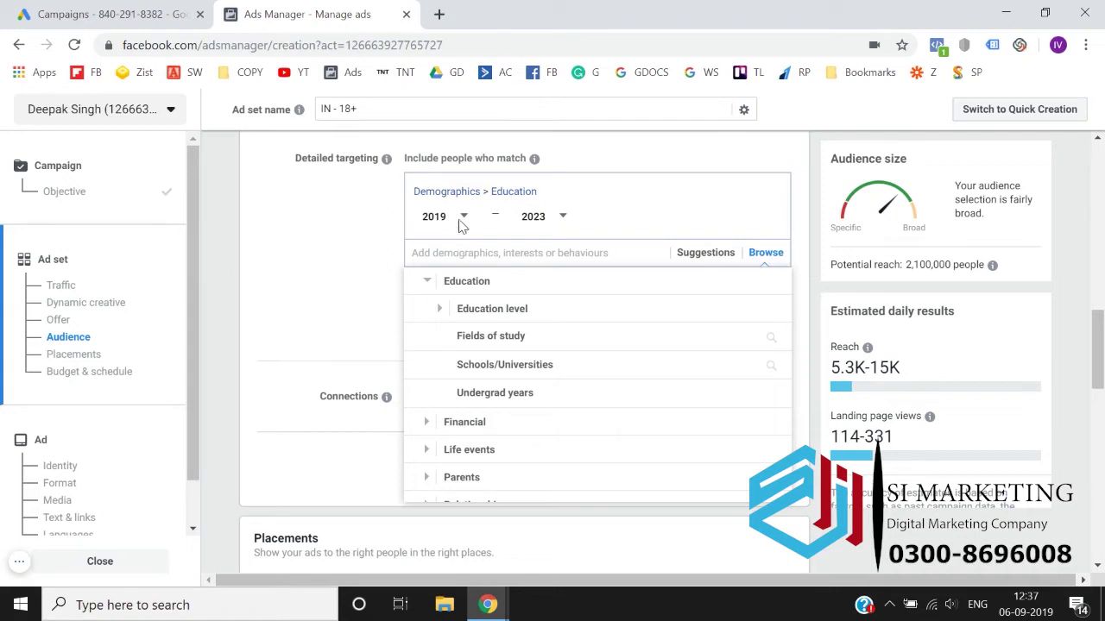
left_click(463, 216)
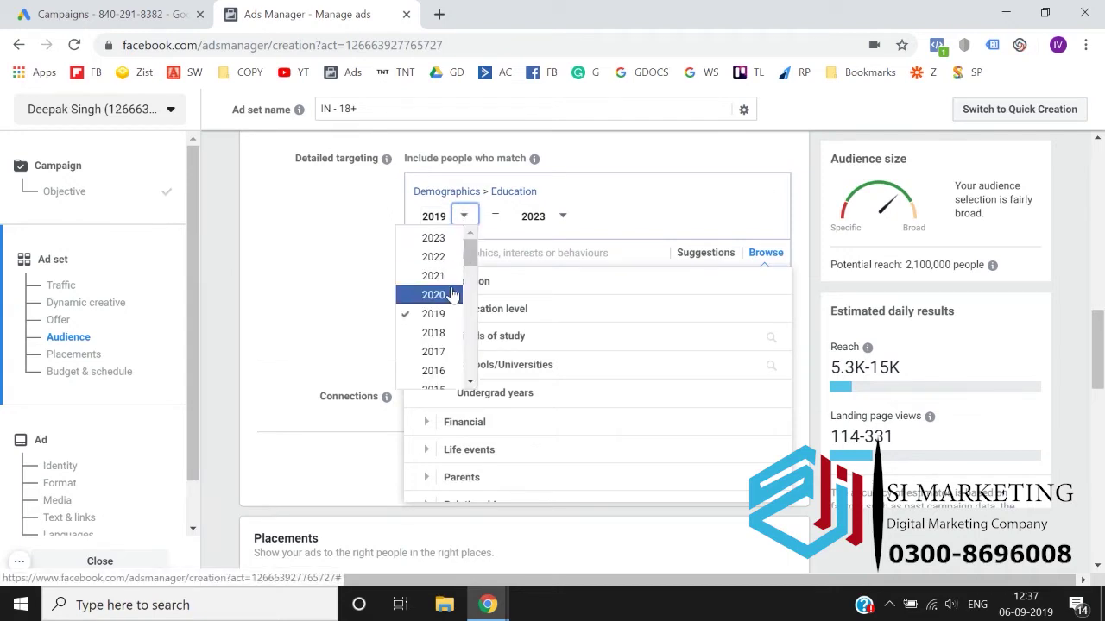
scroll(453, 289, "down", 1)
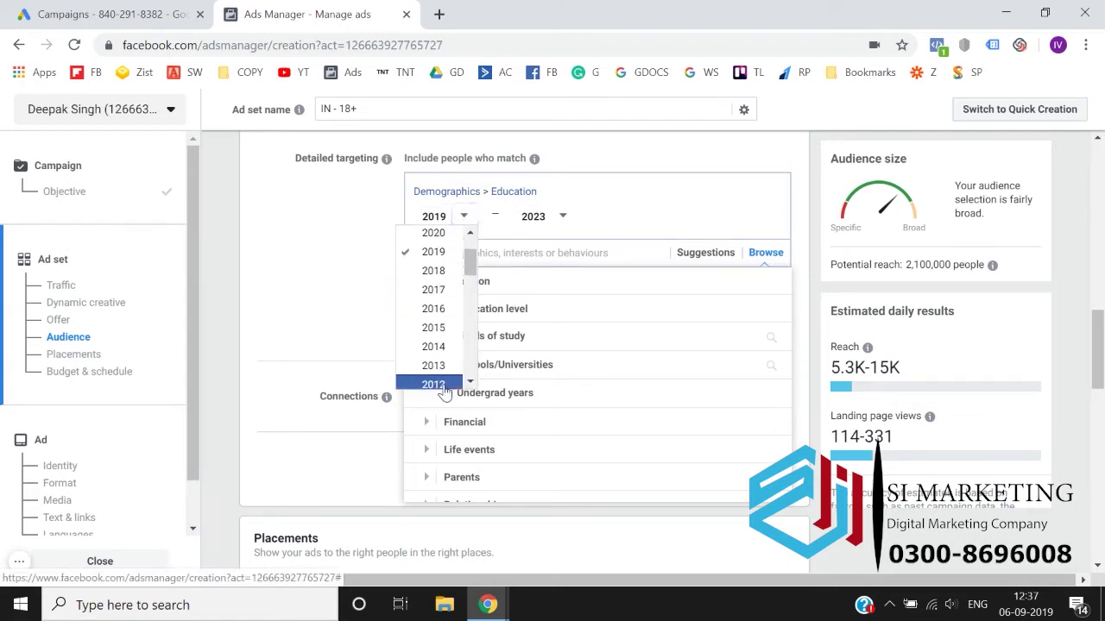
left_click(442, 384)
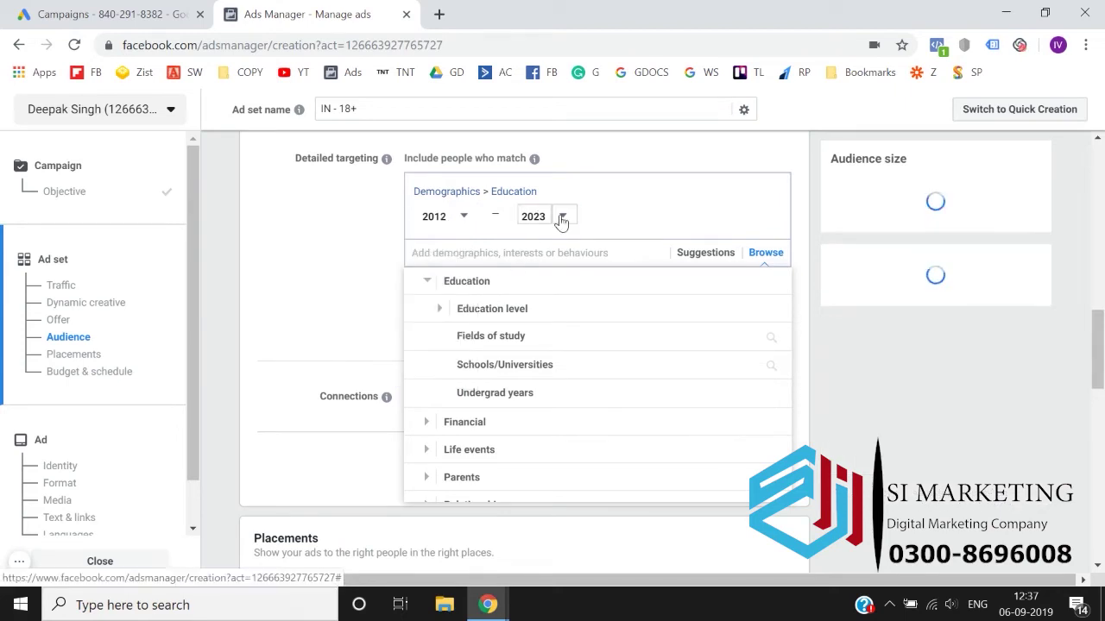
left_click(562, 216)
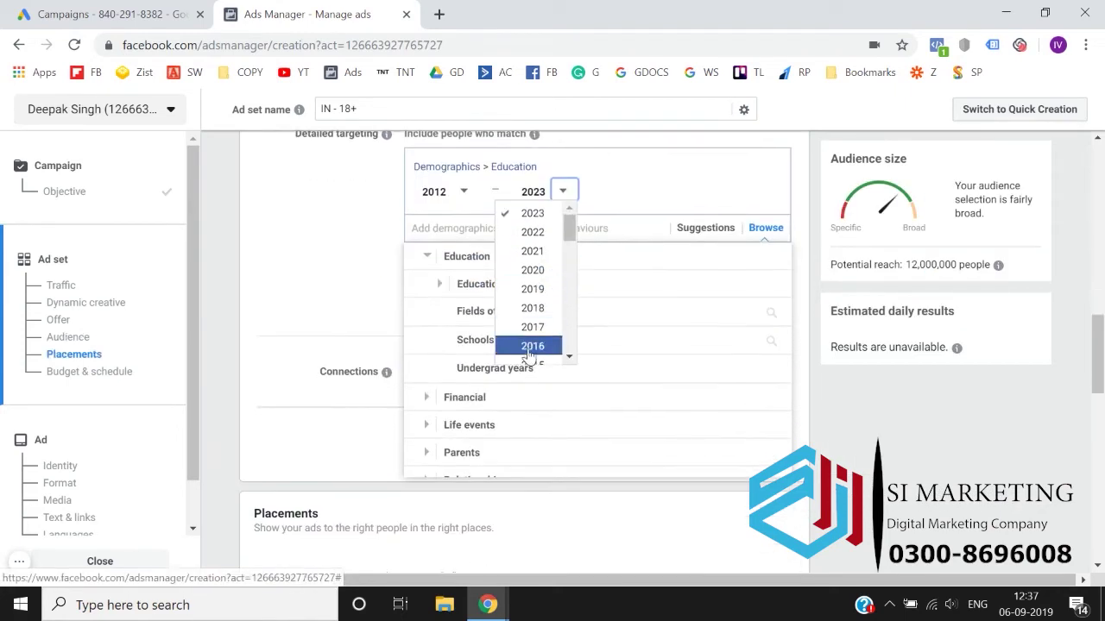
scroll(530, 346, "down", 1)
left_click(546, 294)
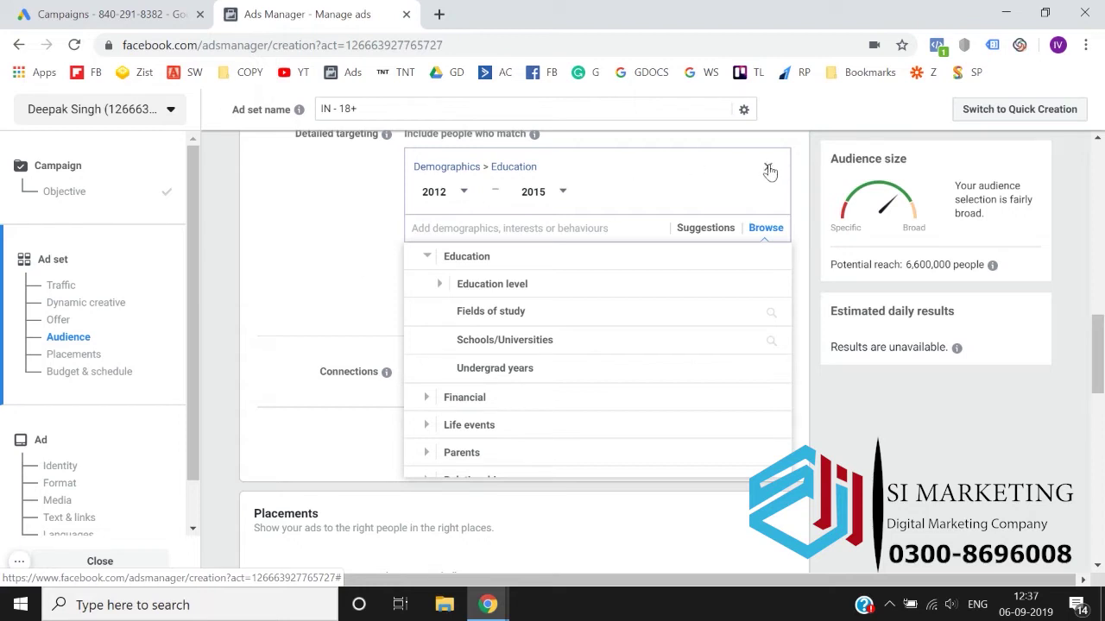
left_click(769, 171)
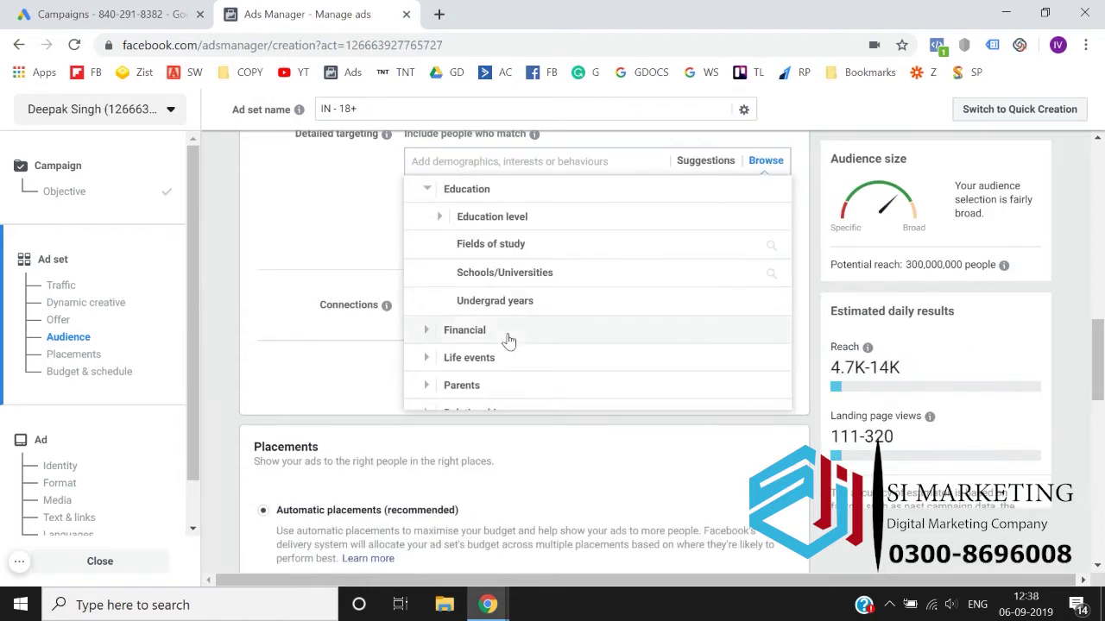
Collapse the Education category and examine the household income options under Demographics > Financial > Income.
left_click(427, 189)
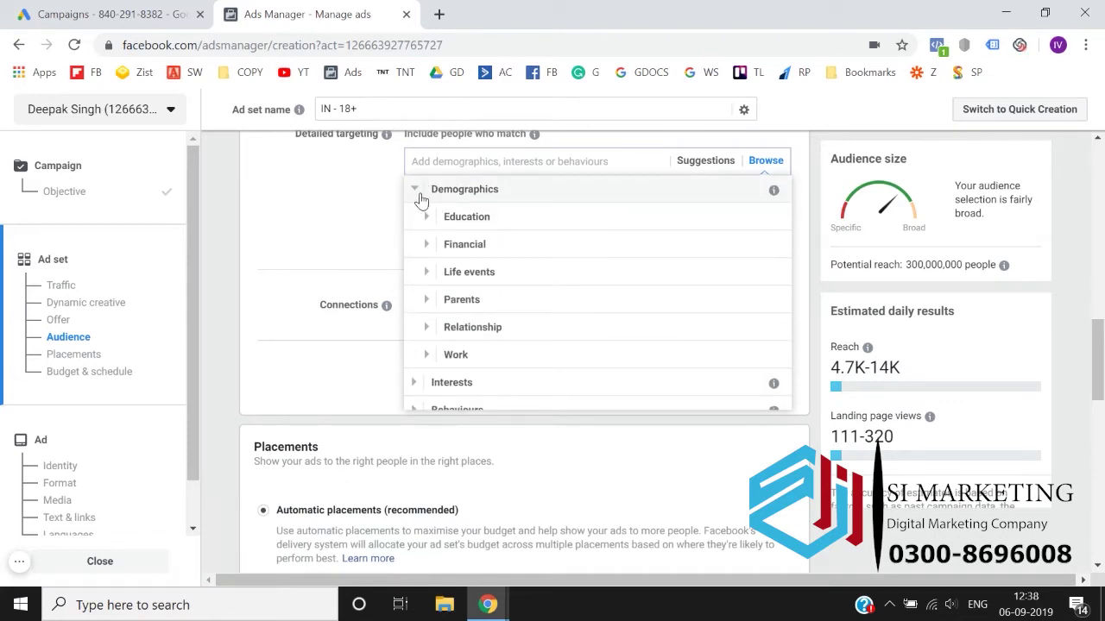
left_click(424, 217)
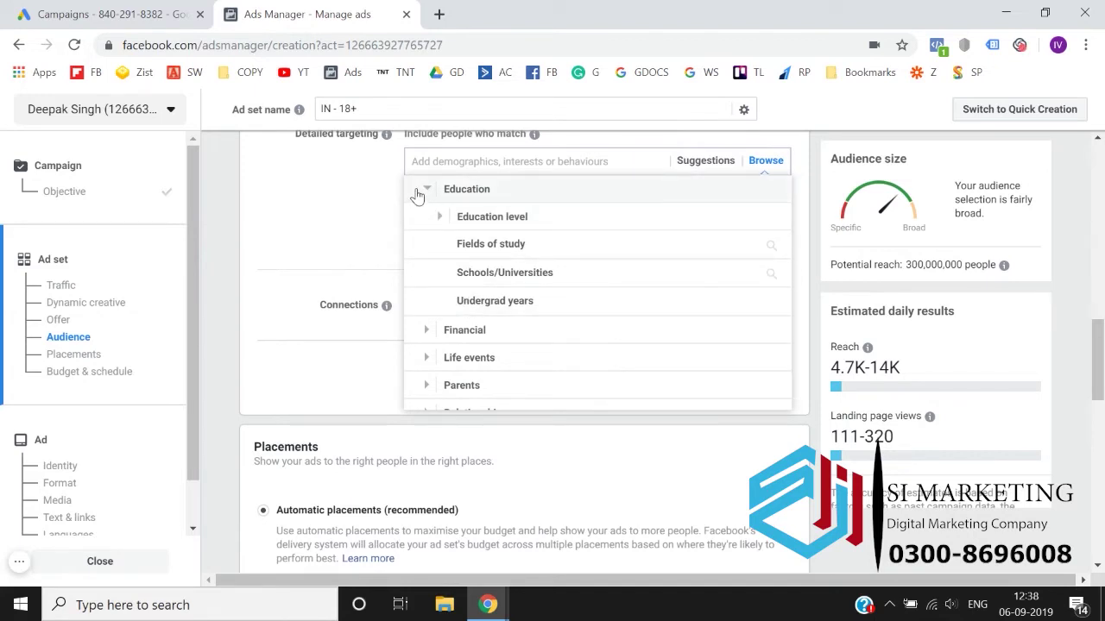
left_click(417, 195)
left_click(424, 247)
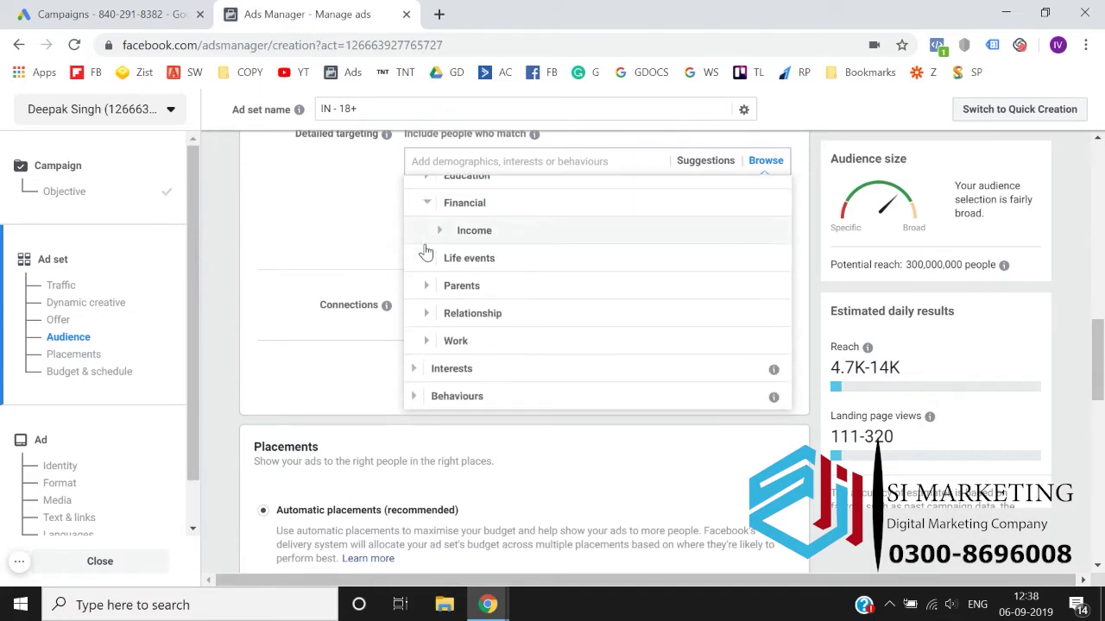
left_click(439, 230)
mouse_move(442, 228)
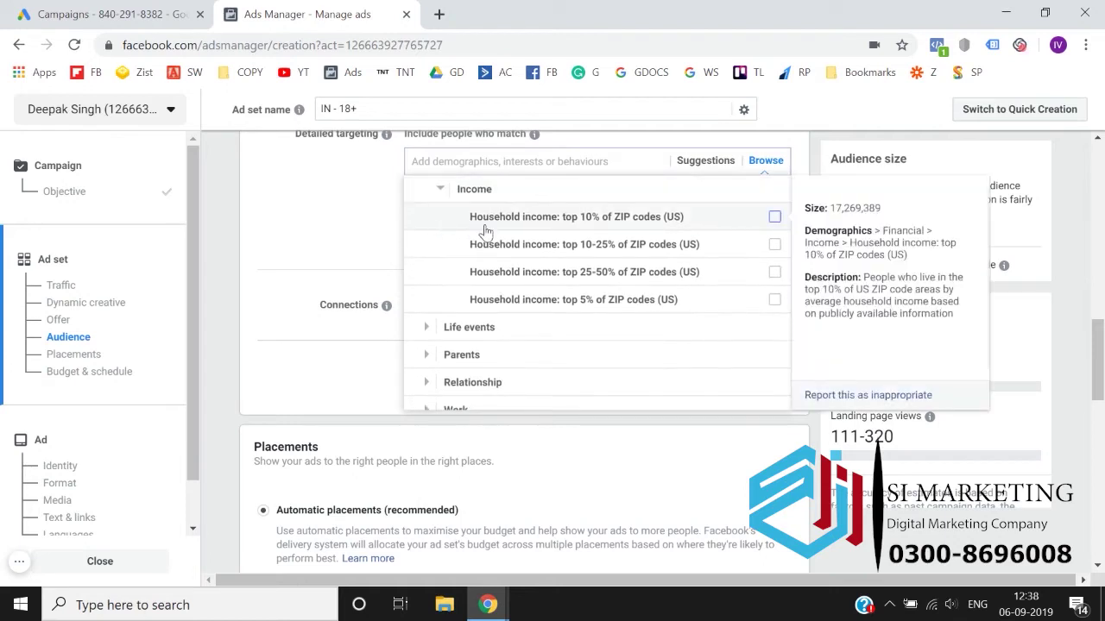
mouse_move(530, 286)
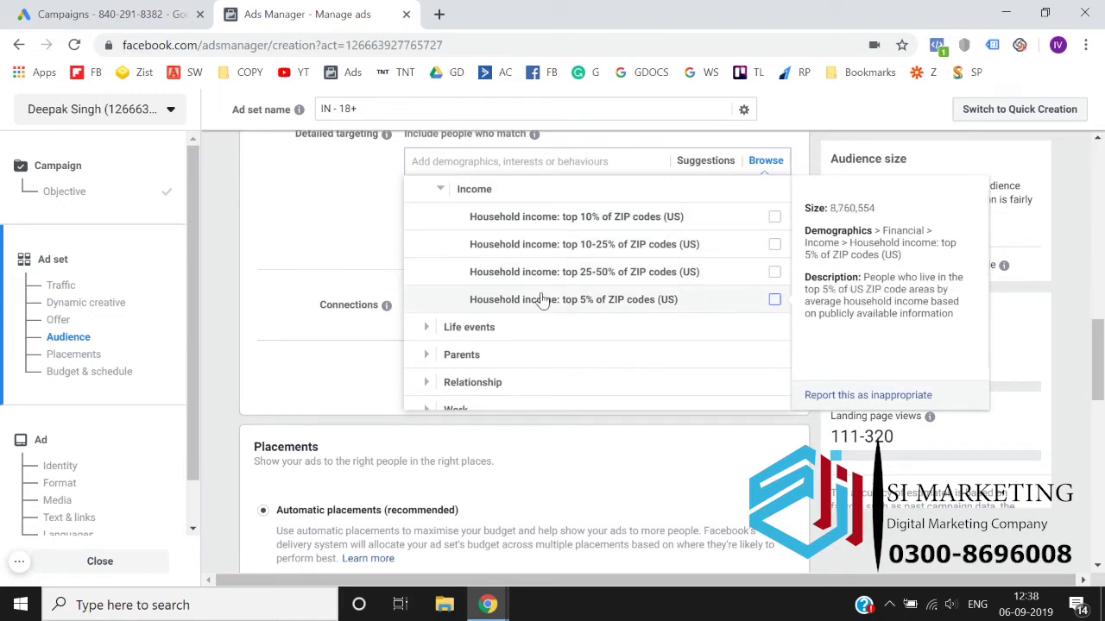
scroll(540, 293, "up", 1)
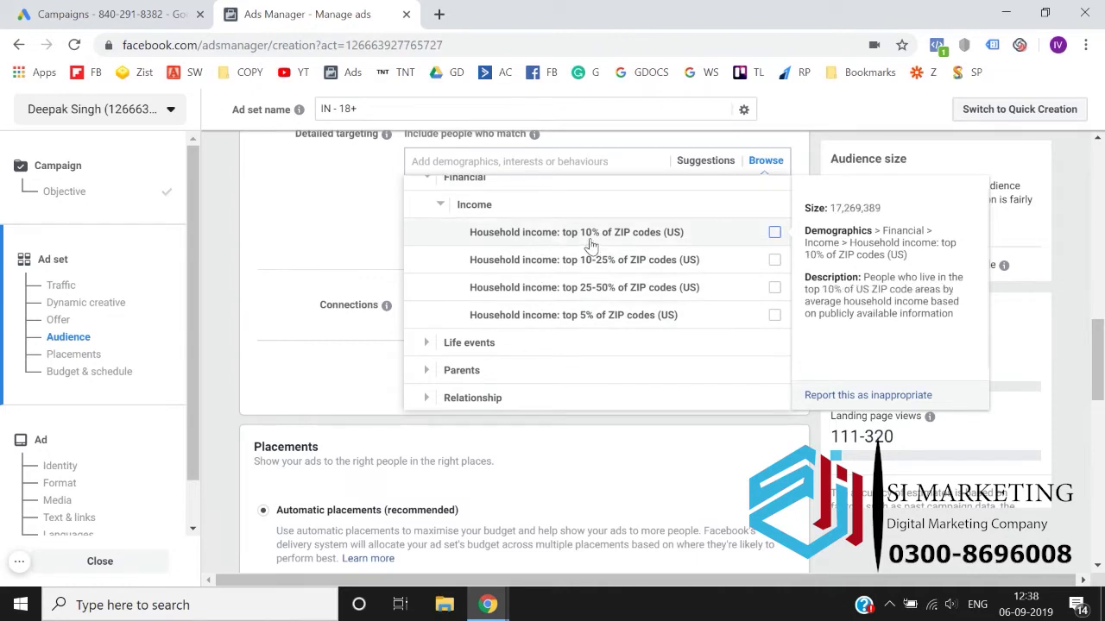
Select and deselect "Household income: top 10% of ZIP codes (US)", and collapse the Income category.
left_click(774, 233)
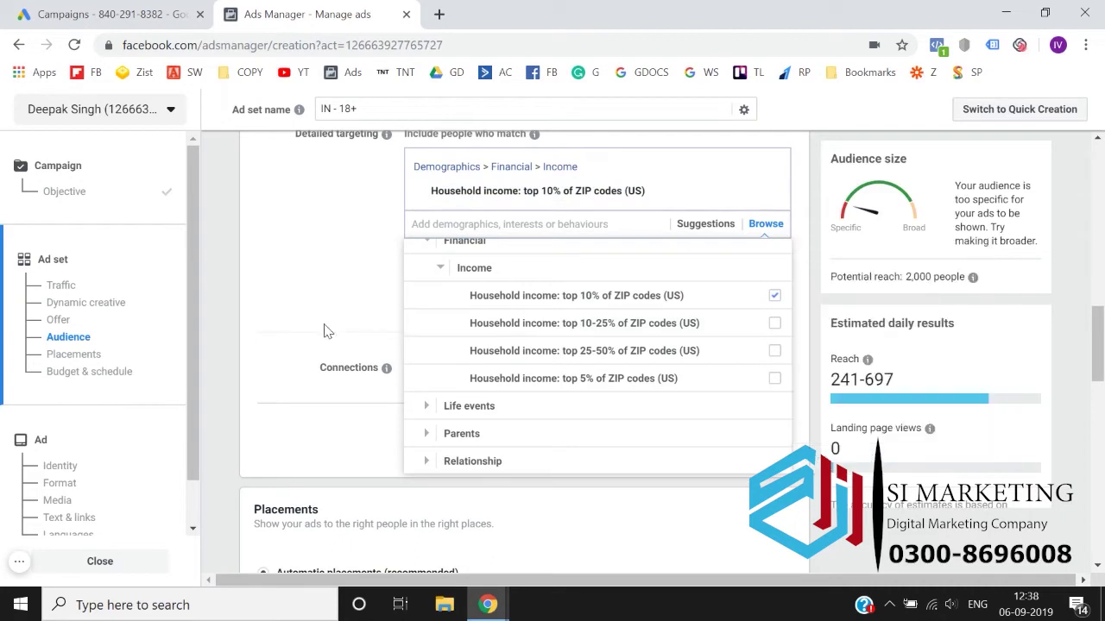
left_click(774, 299)
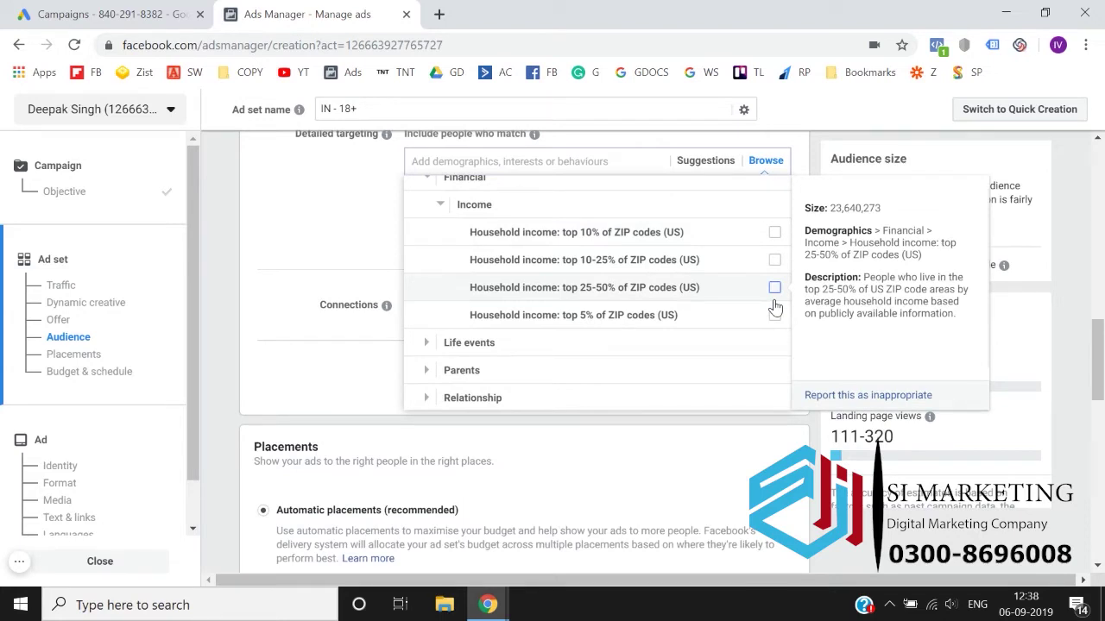
scroll(774, 308, "up", 1)
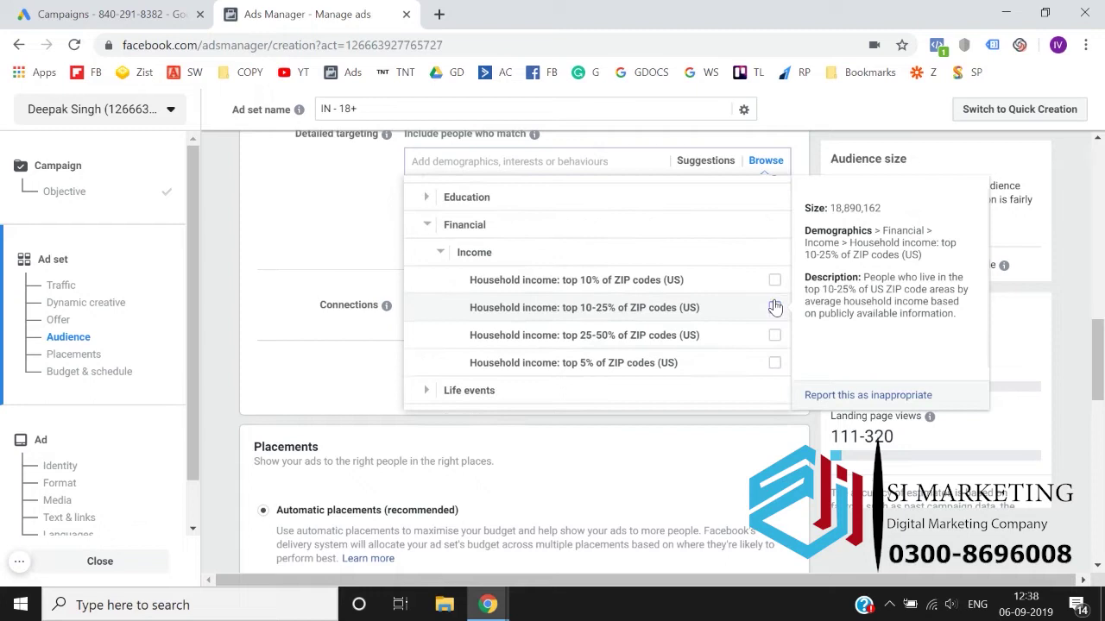
left_click(436, 257)
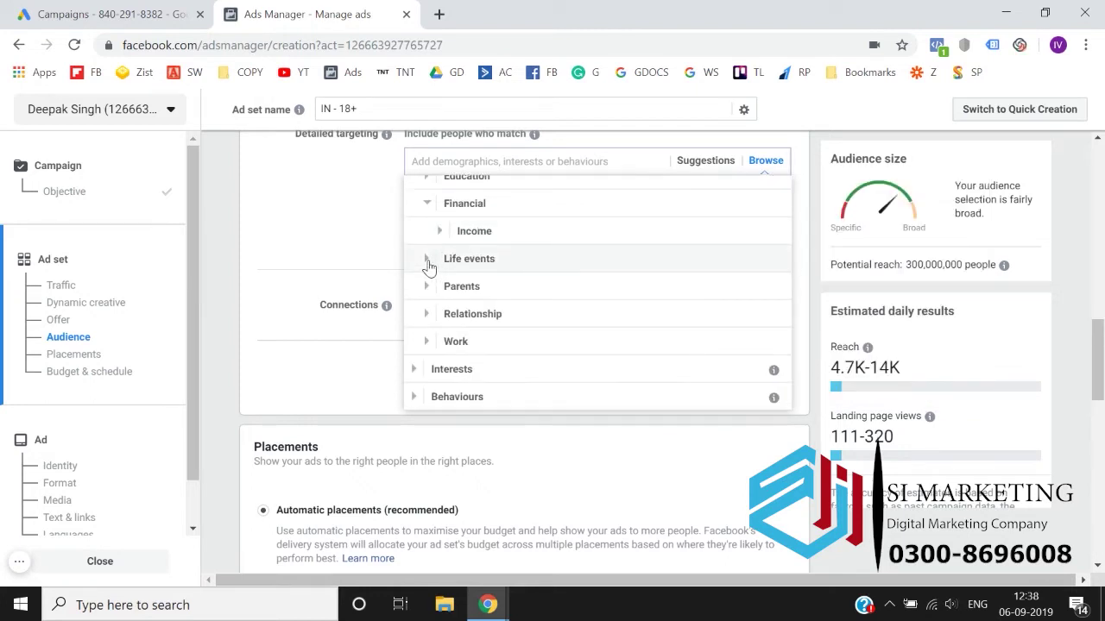
Expand Life events under Demographics and examine its targeting options, including the details for Away from family.
scroll(429, 269, "up", 1)
scroll(429, 268, "down", 1)
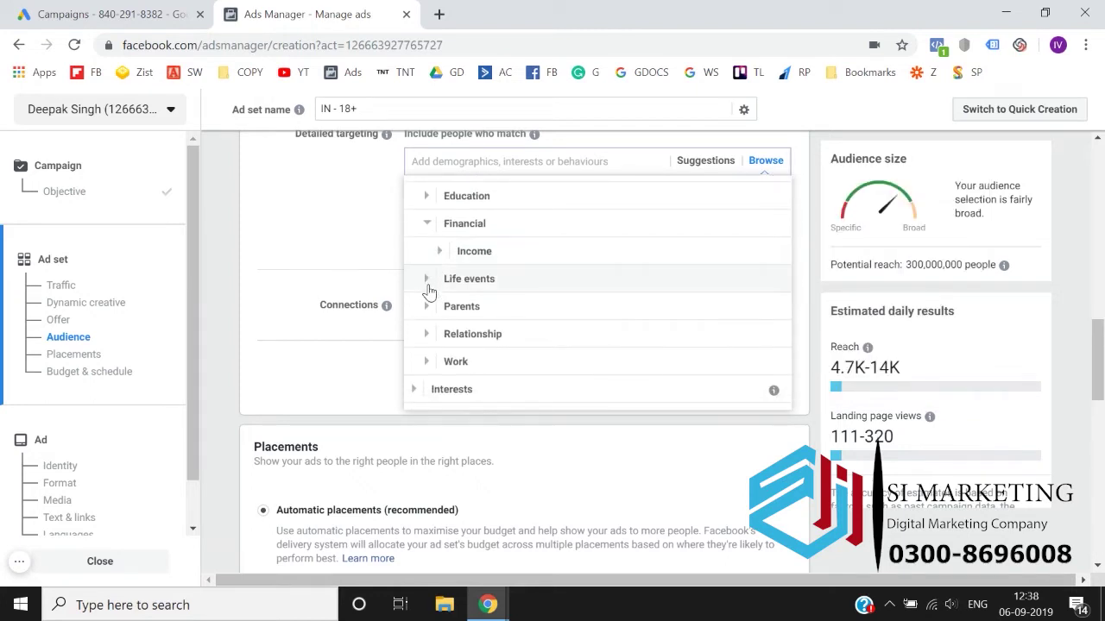
left_click(426, 288)
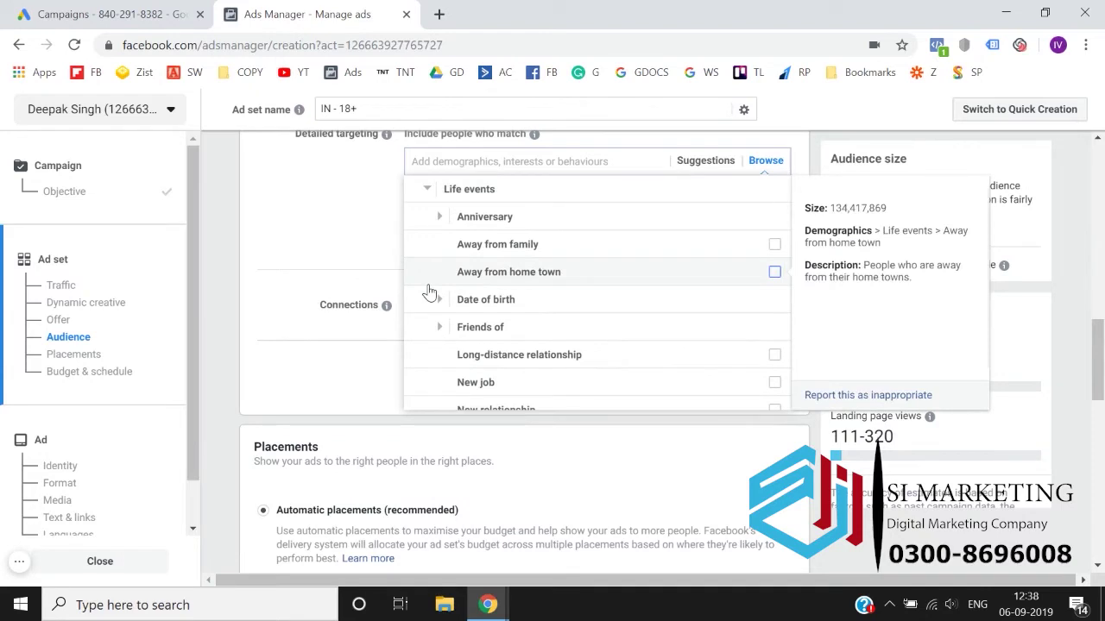
scroll(429, 293, "down", 8)
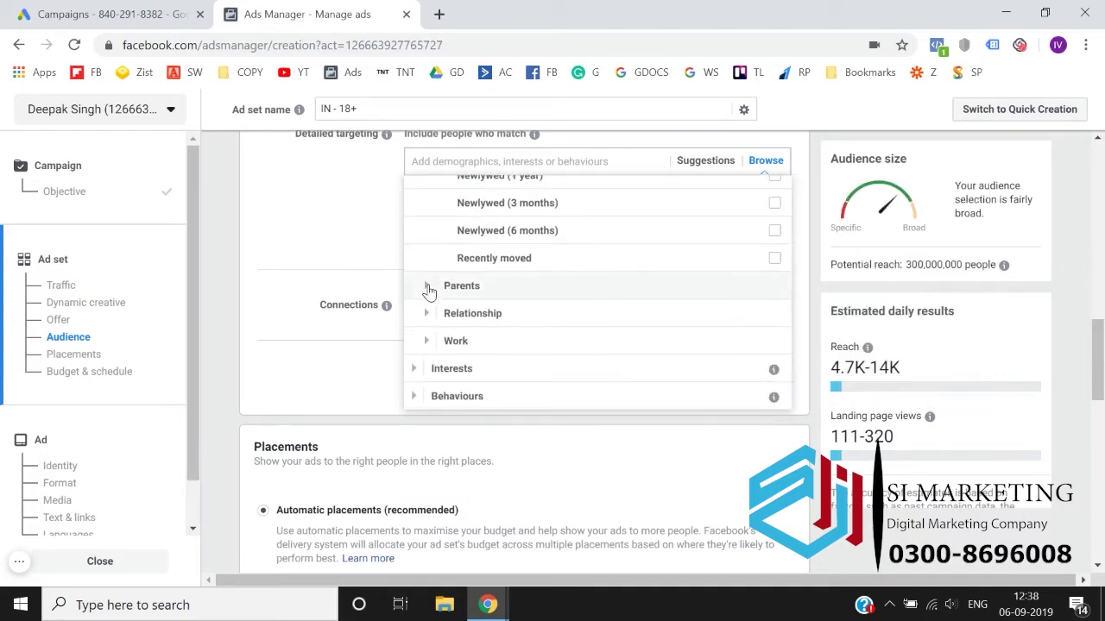
scroll(429, 293, "up", 8)
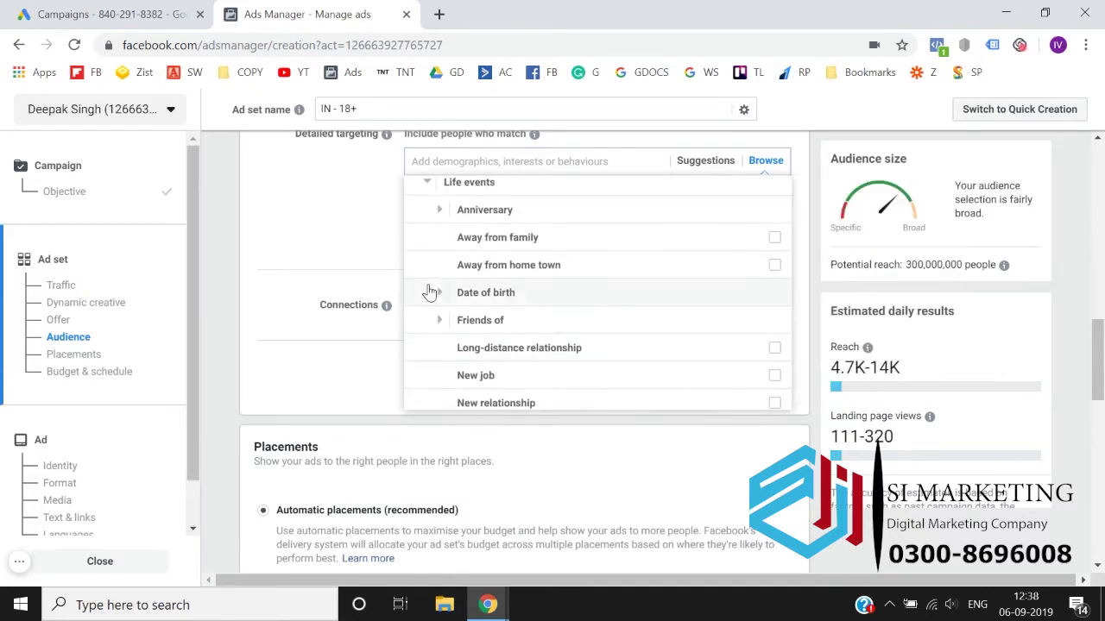
mouse_move(442, 250)
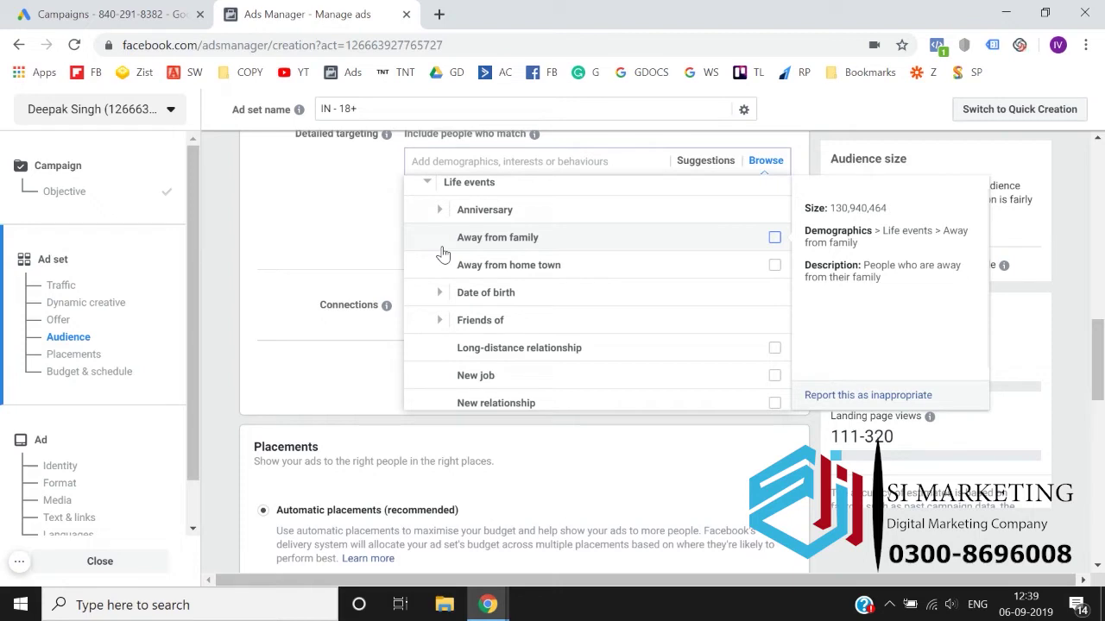
Look through the Life events options, collapse and reopen the category, and expand Anniversary to examine its options.
scroll(440, 252, "down", 3)
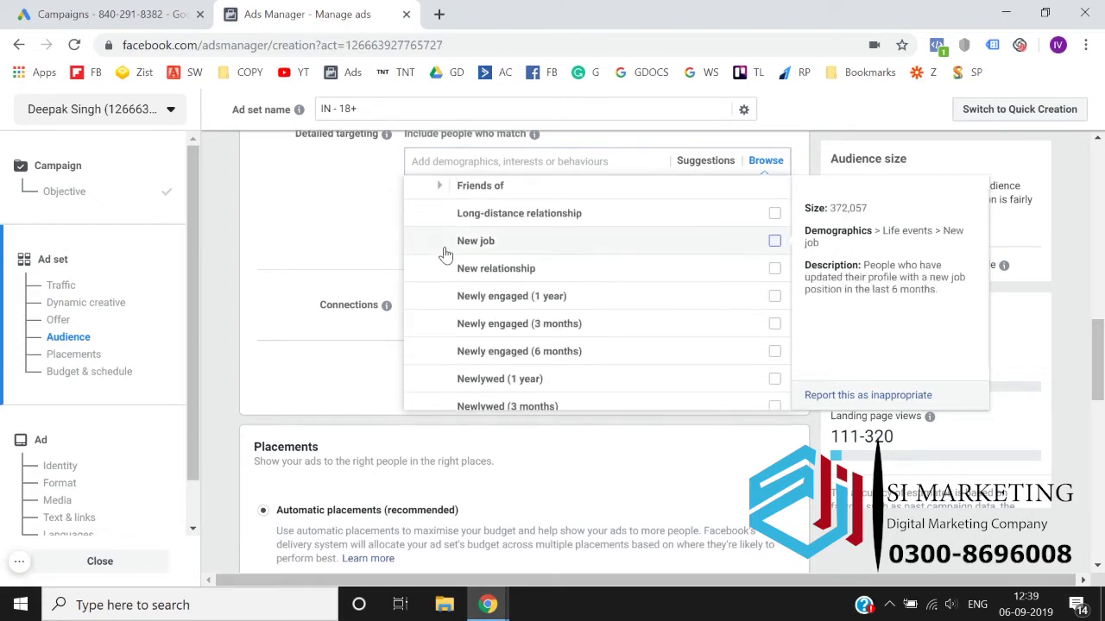
scroll(521, 315, "down", 1)
scroll(521, 315, "down", 2)
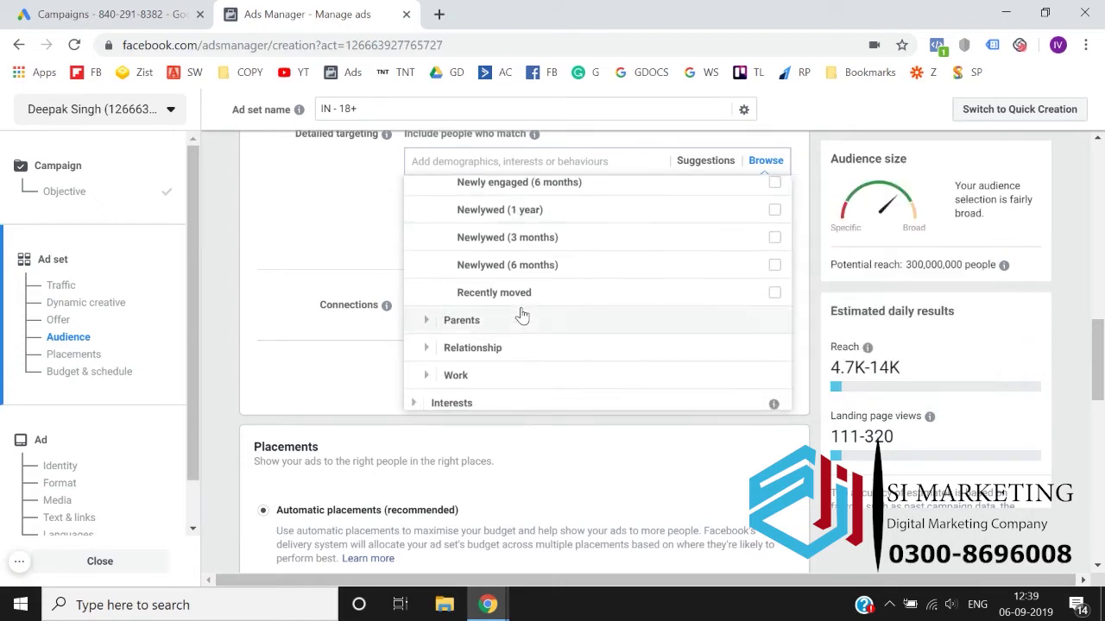
scroll(522, 315, "up", 5)
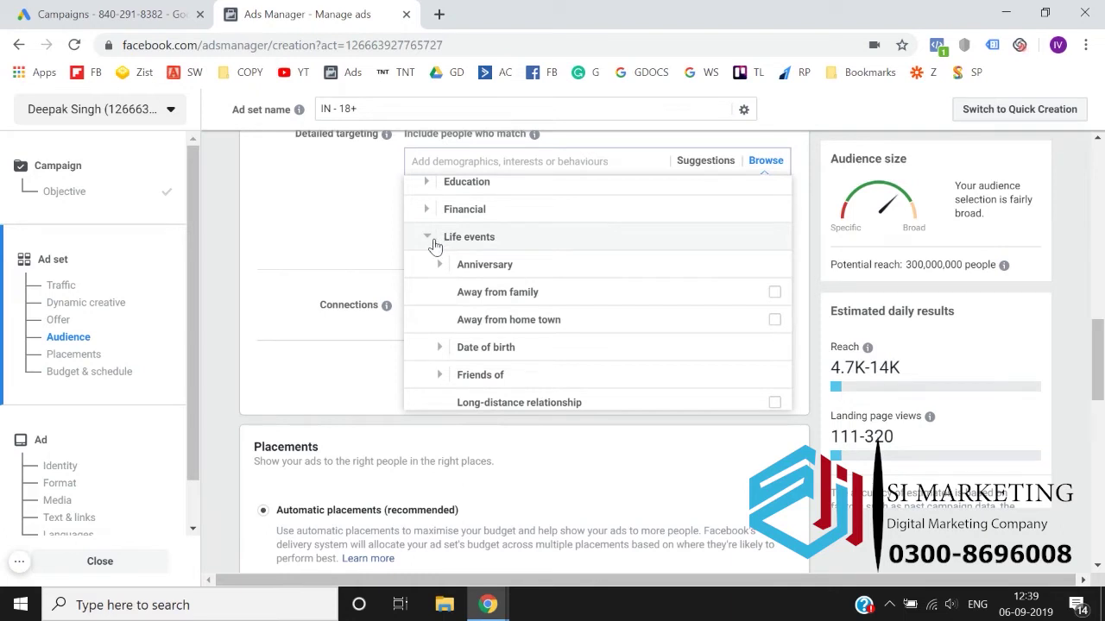
left_click(434, 240)
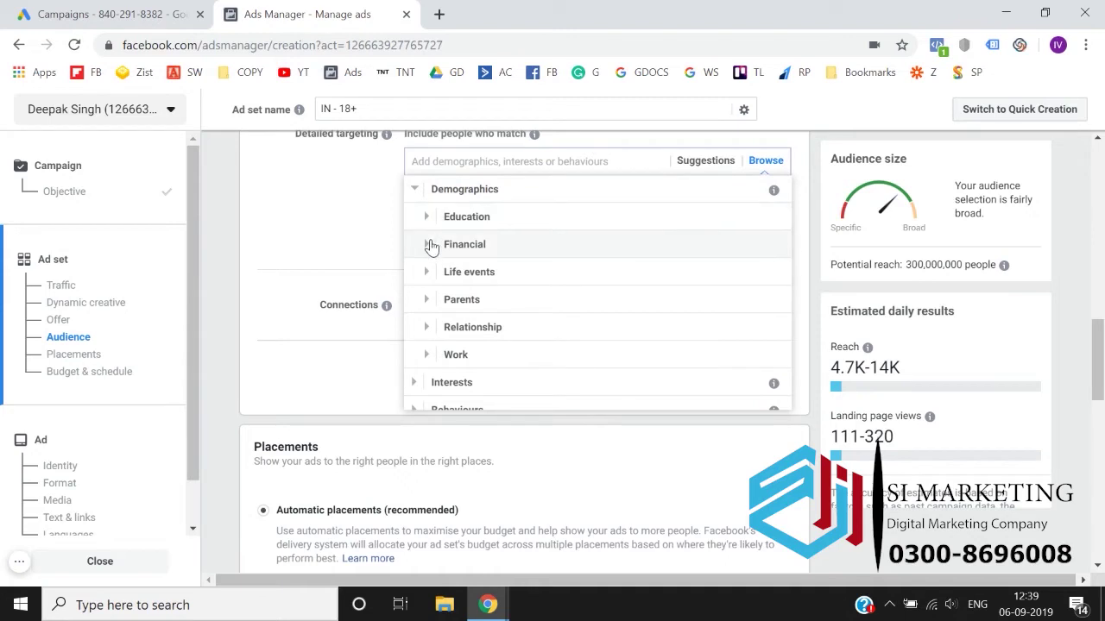
left_click(430, 272)
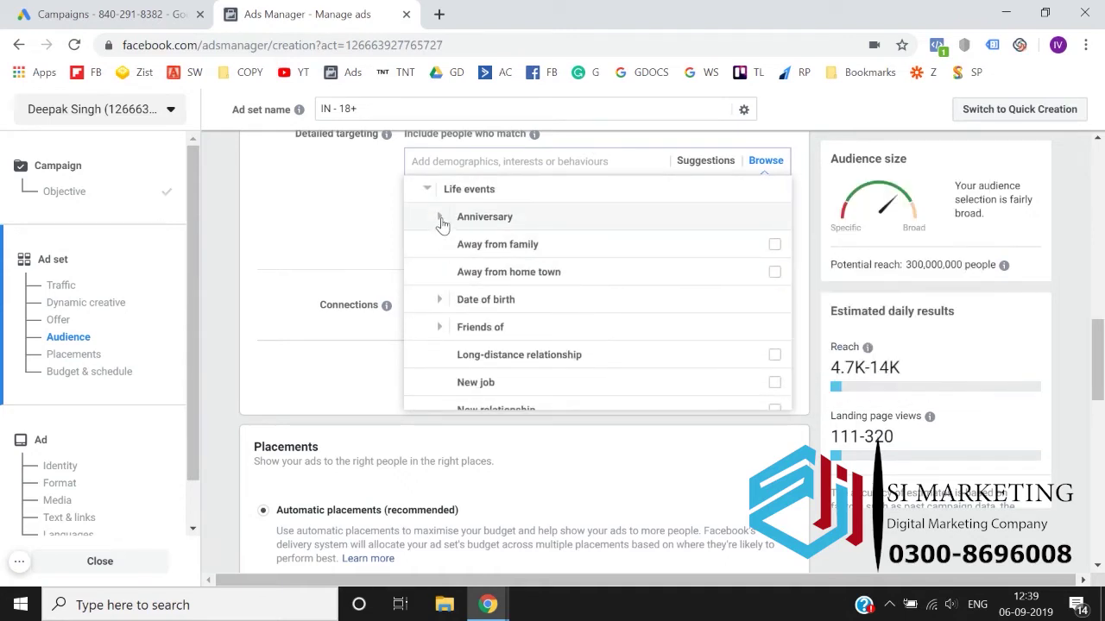
left_click(441, 222)
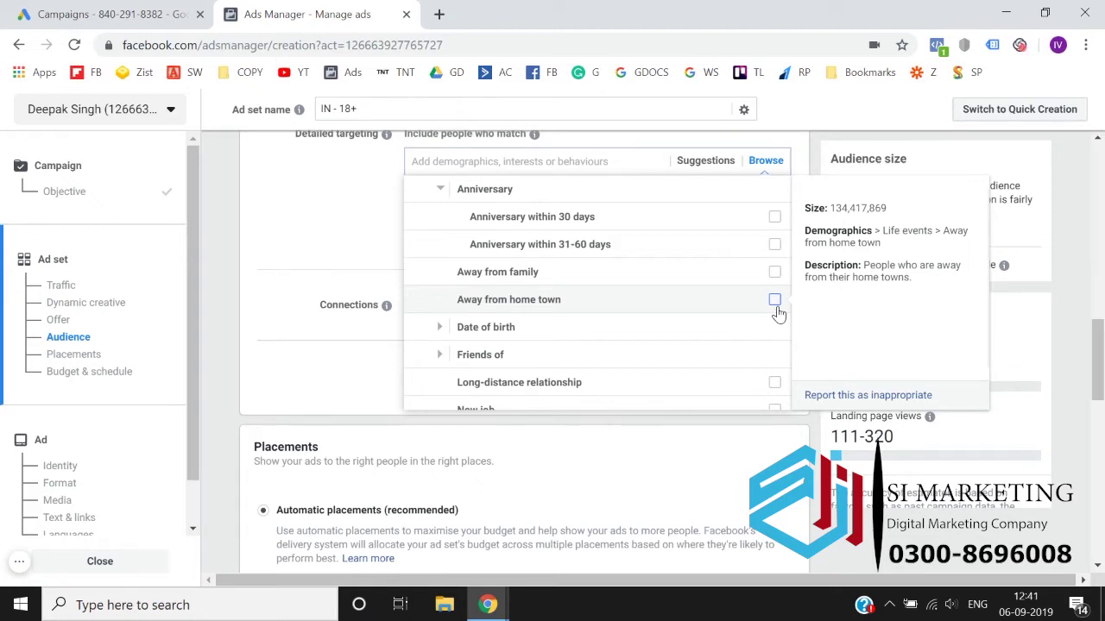
Expand Date of birth and Month of birth under Life events, and examine the birthday month options.
left_click(440, 327)
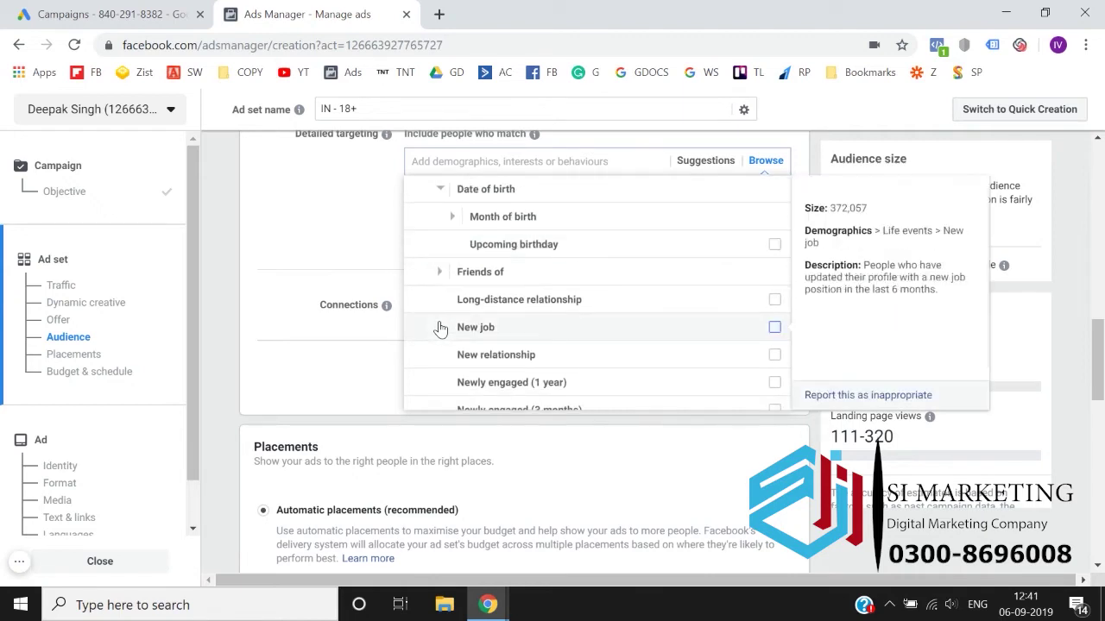
scroll(450, 223, "up", 1)
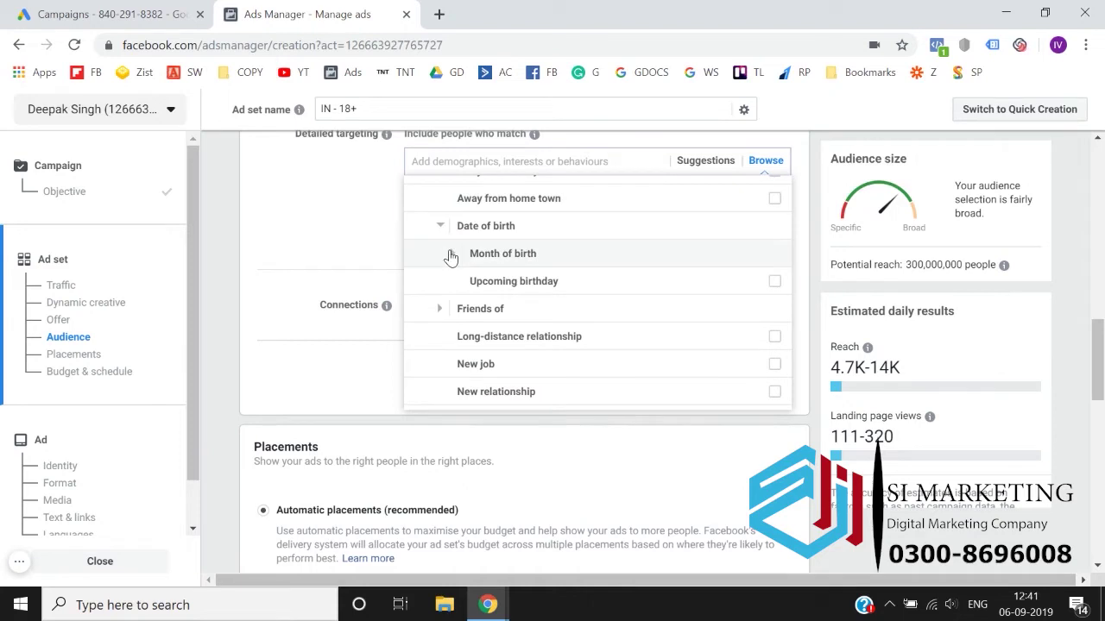
left_click(451, 254)
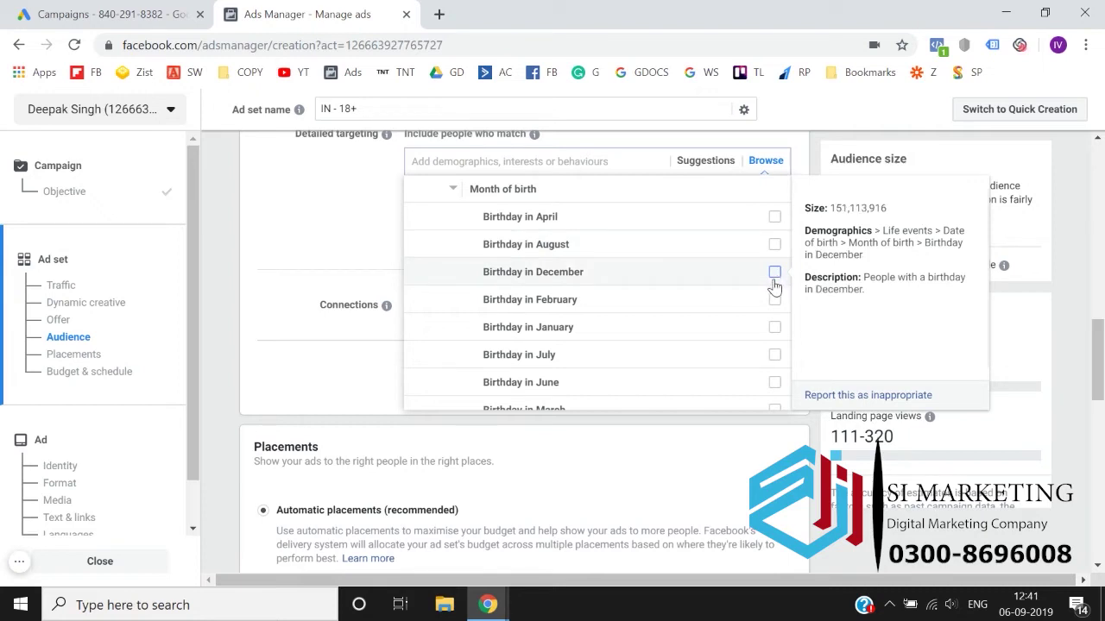
scroll(774, 286, "down", 3)
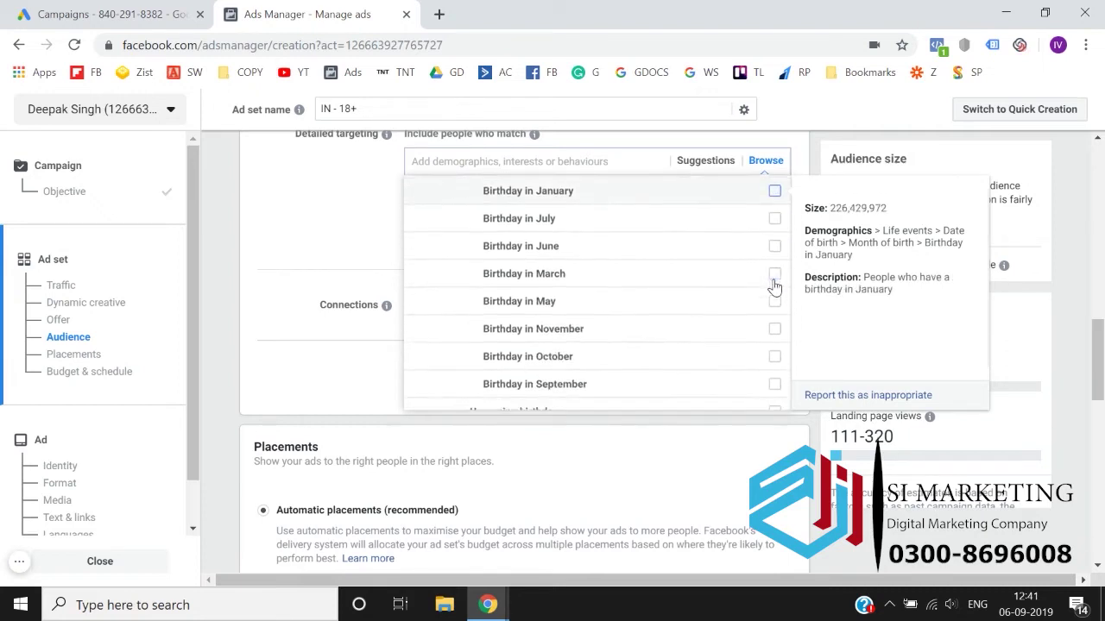
scroll(772, 288, "down", 1)
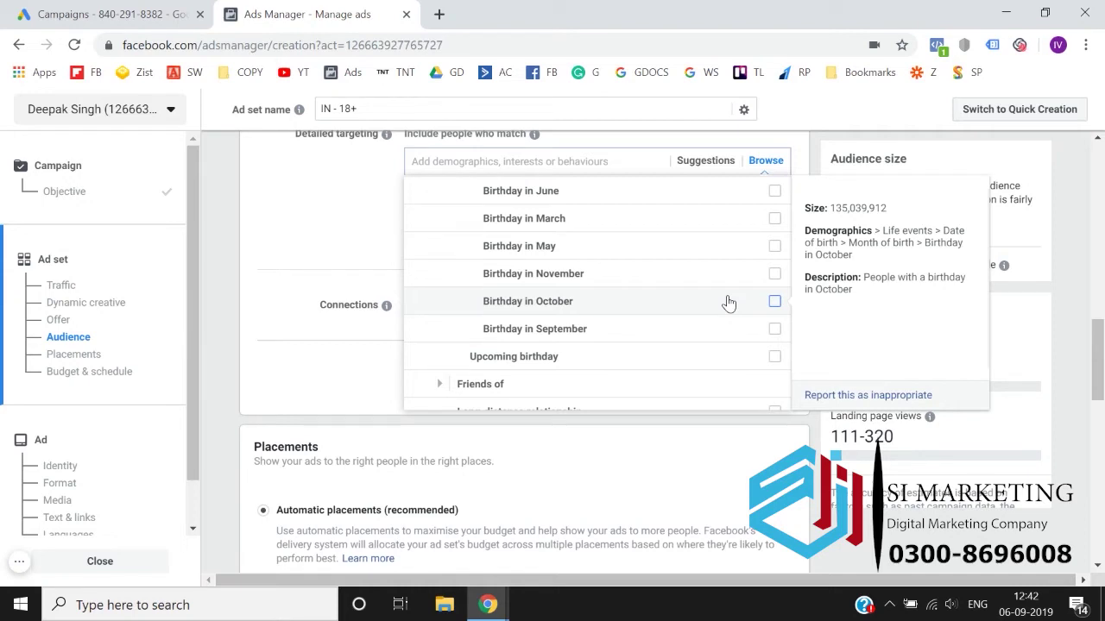
Add Upcoming birthday under Date of birth to the detailed targeting, and remove it again.
scroll(717, 300, "down", 1)
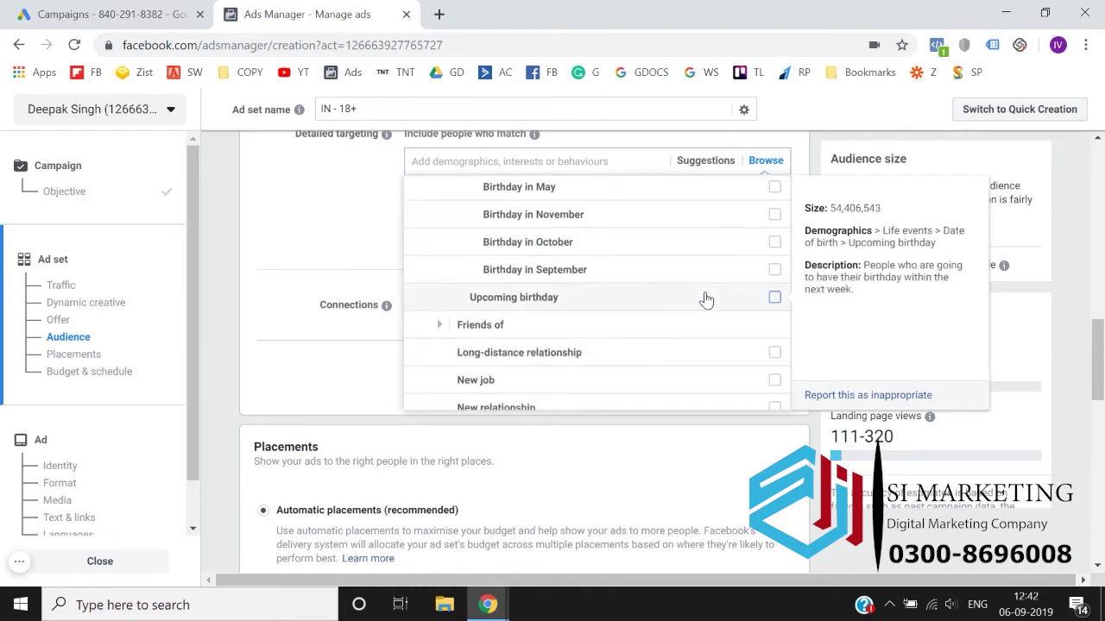
left_click(646, 298)
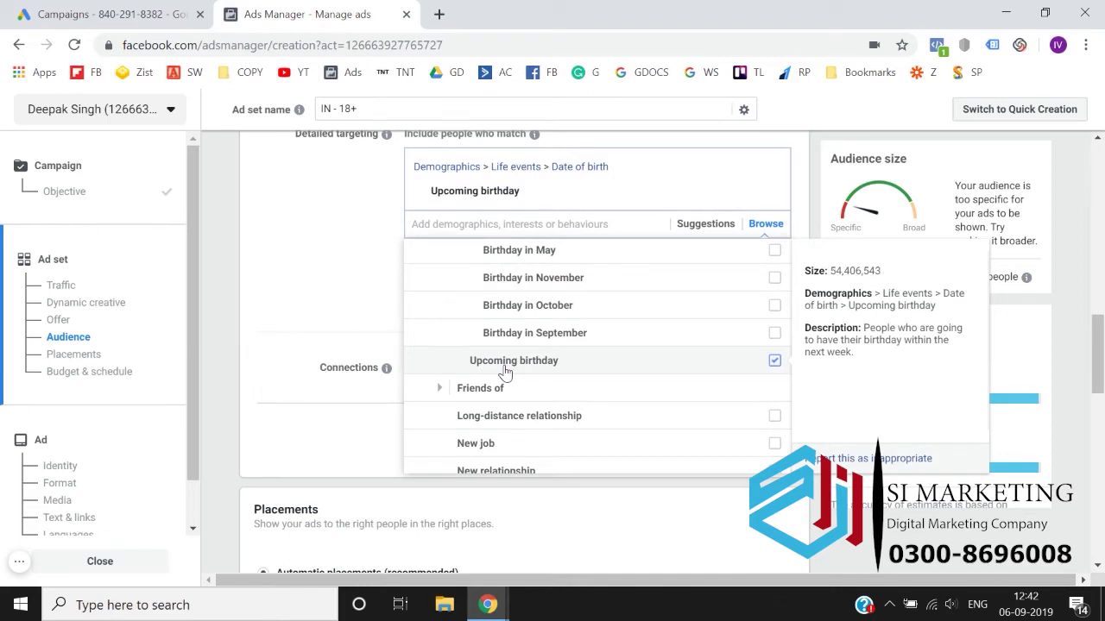
left_click(775, 361)
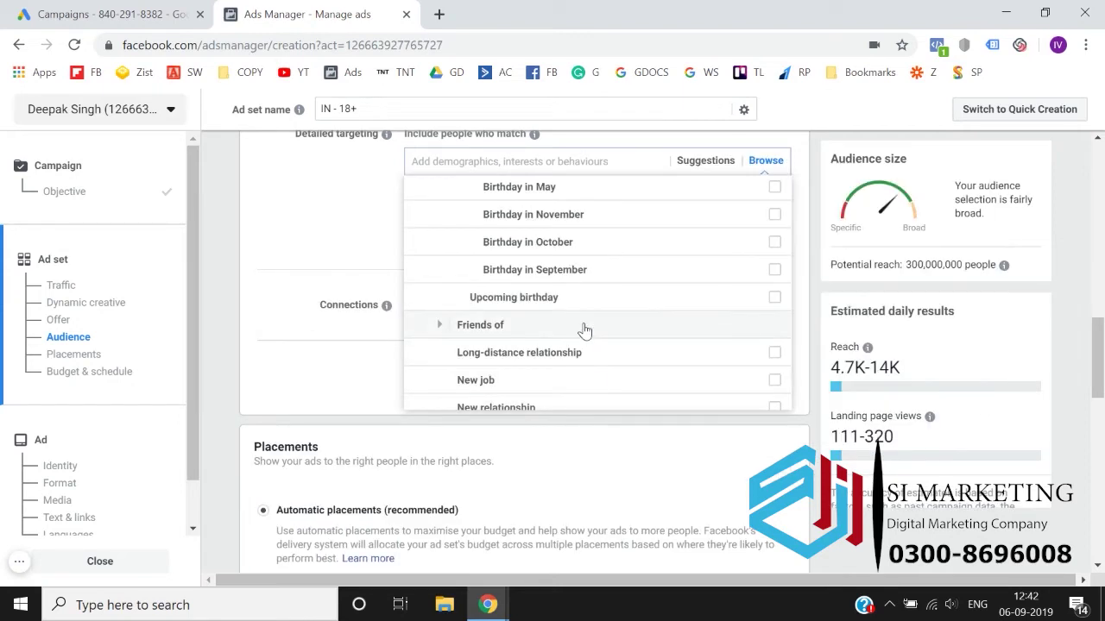
Expand Friends of under Life events, examine its close-friend birthday, newly engaged, newlywed and recently moved options, and collapse it.
scroll(581, 328, "down", 1)
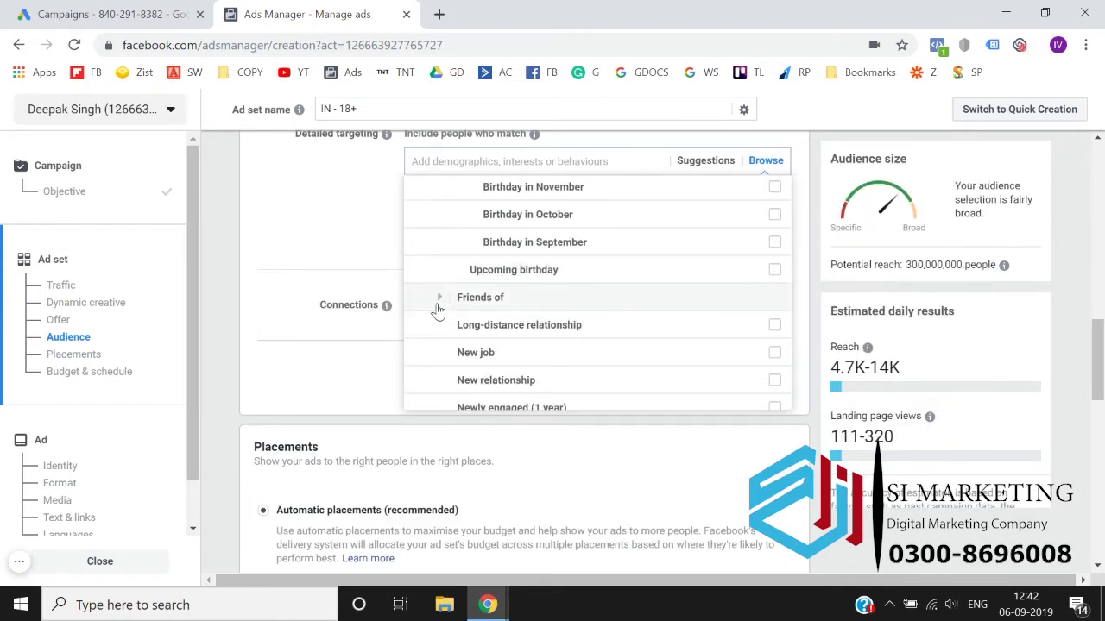
left_click(438, 298)
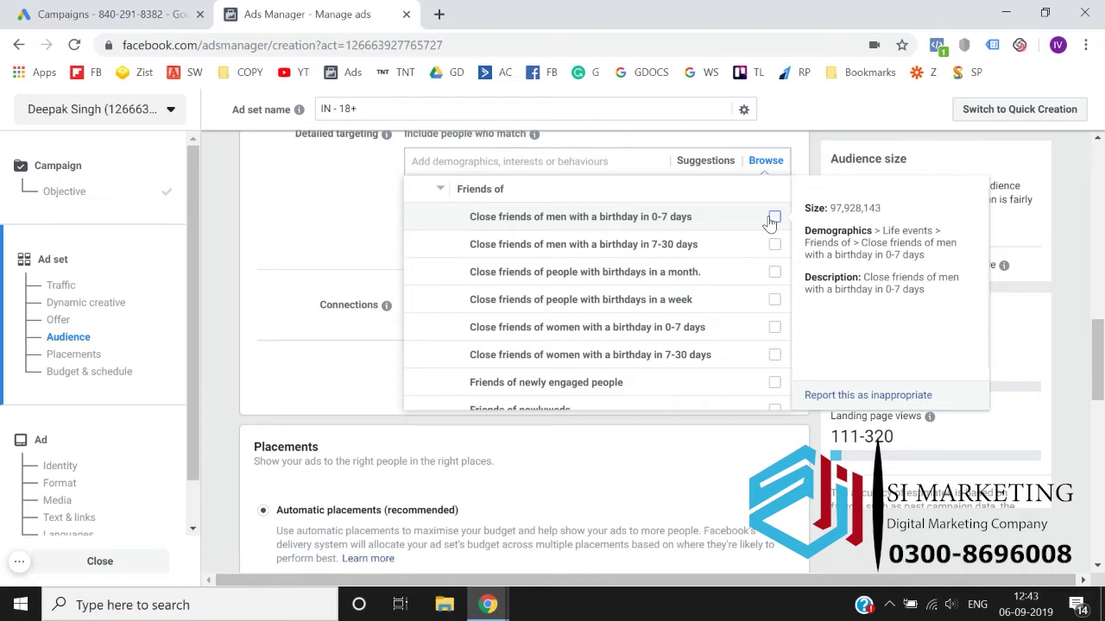
scroll(771, 222, "down", 1)
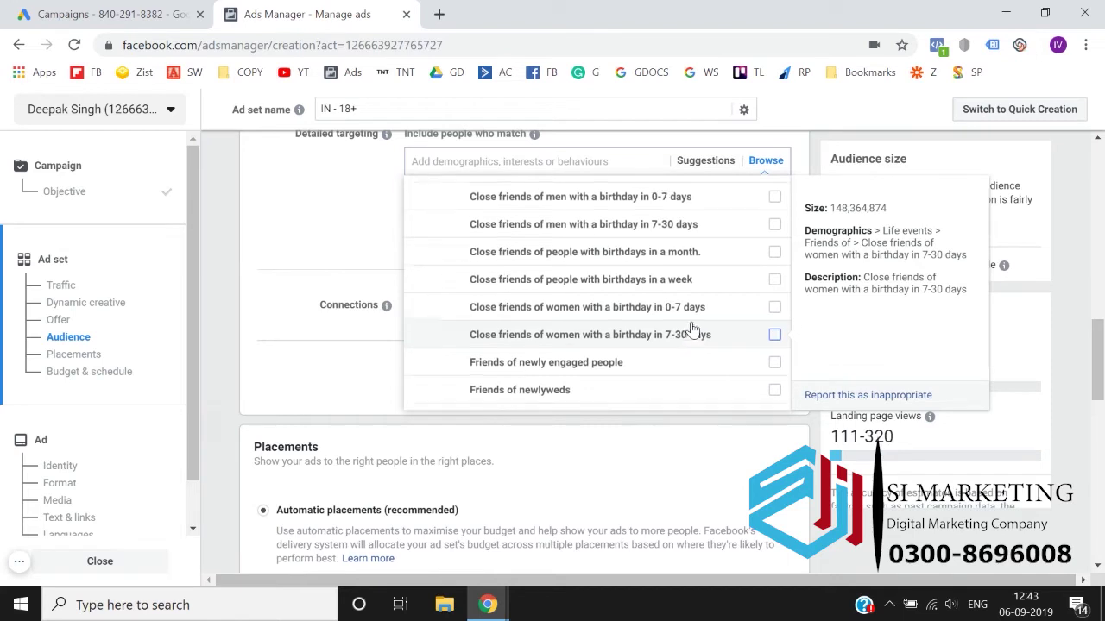
scroll(690, 331, "up", 1)
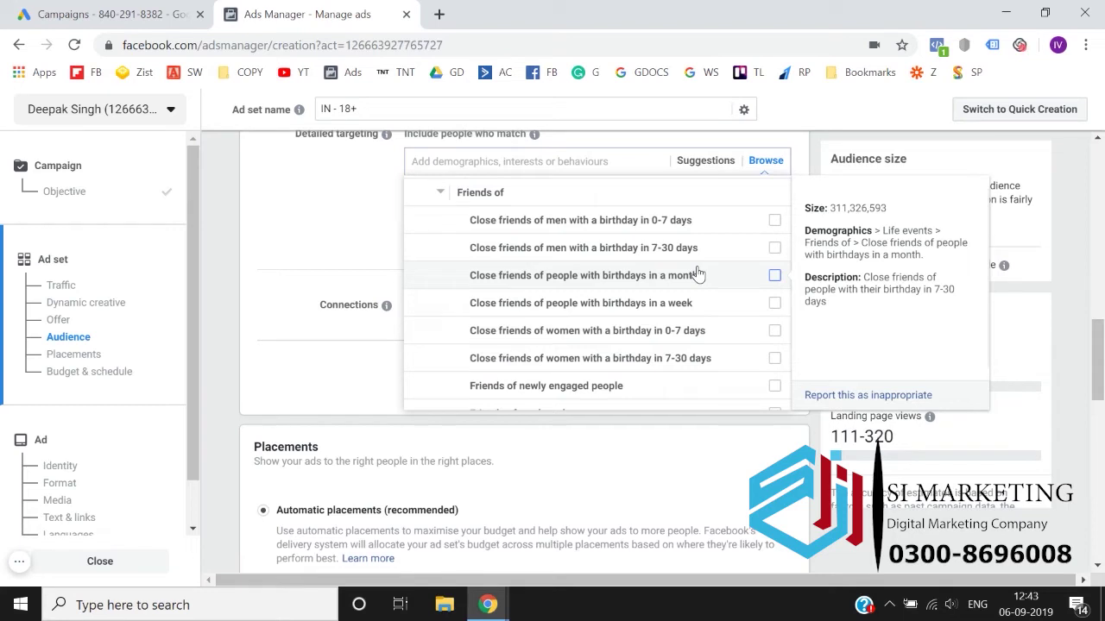
scroll(698, 274, "down", 1)
scroll(603, 344, "down", 1)
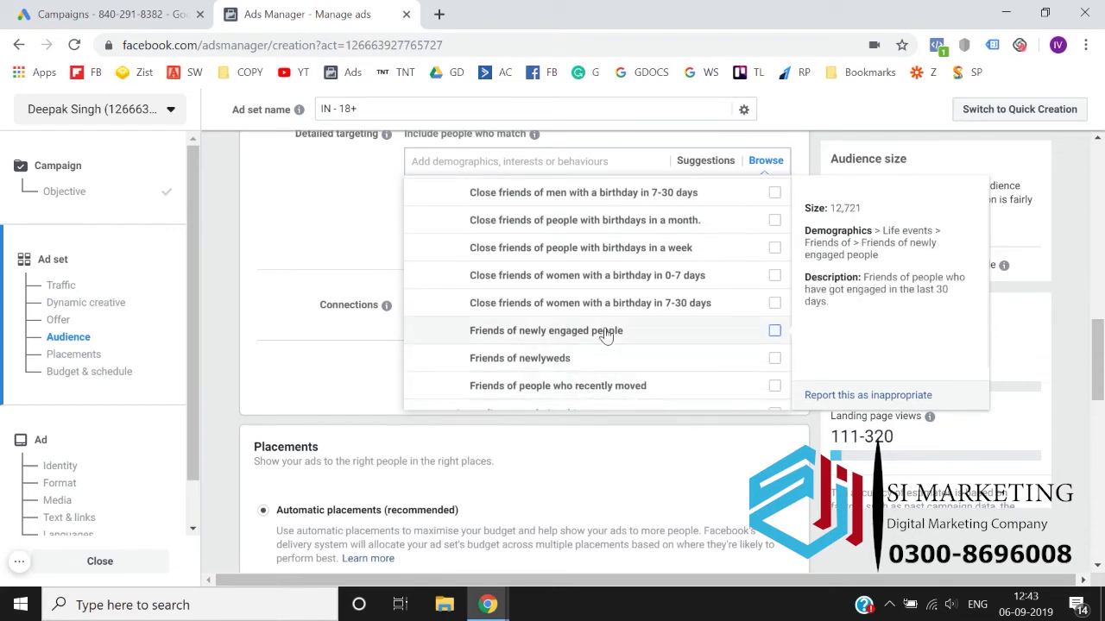
scroll(607, 337, "down", 1)
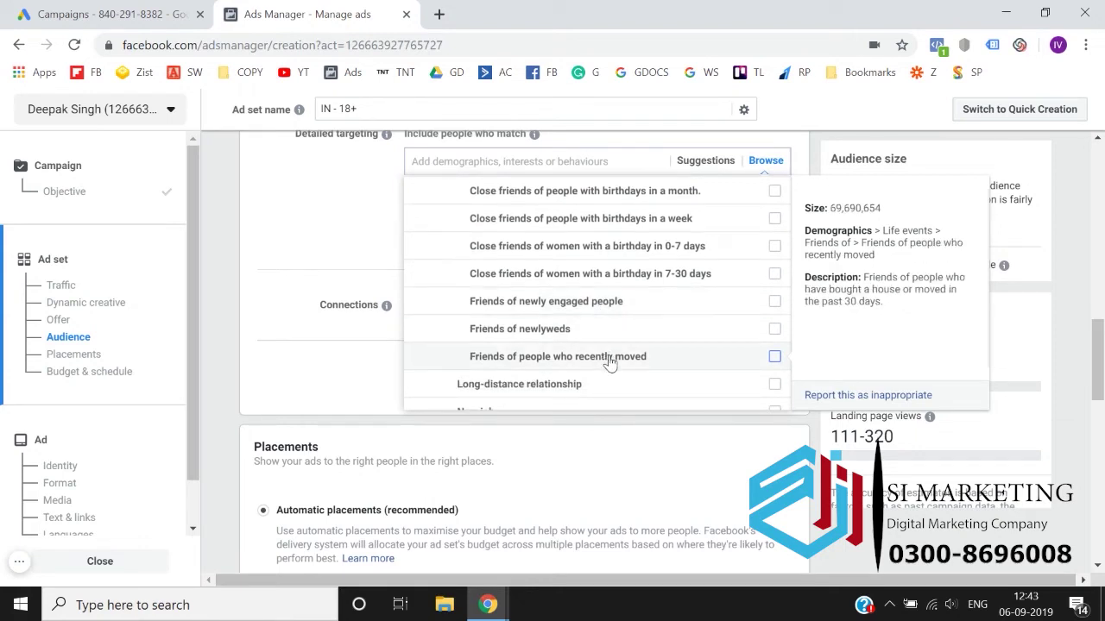
scroll(609, 362, "down", 1)
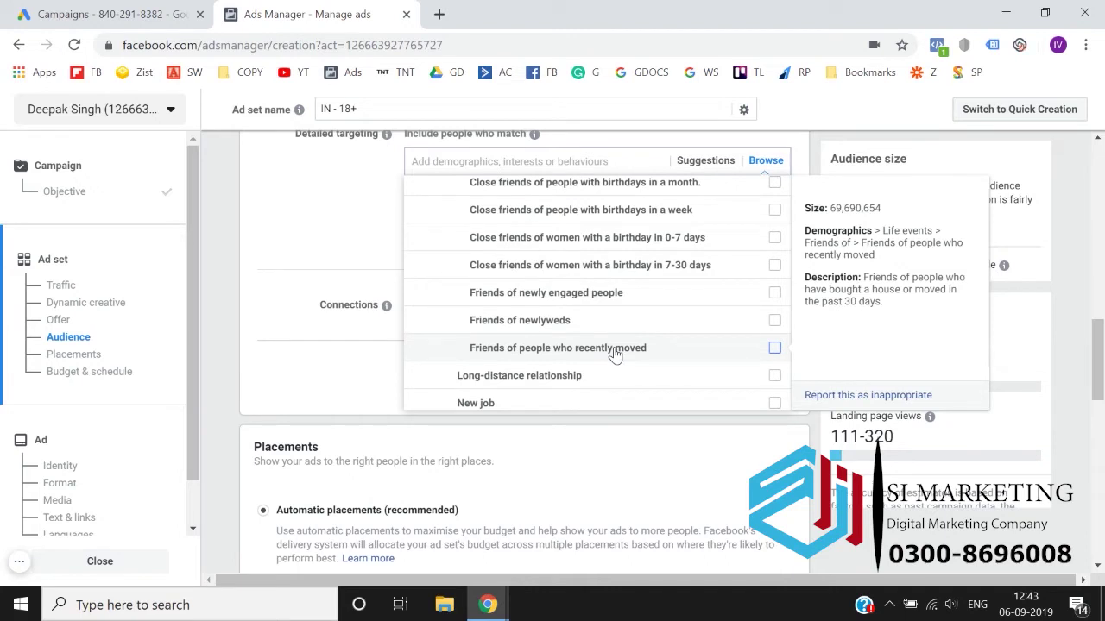
scroll(614, 353, "down", 1)
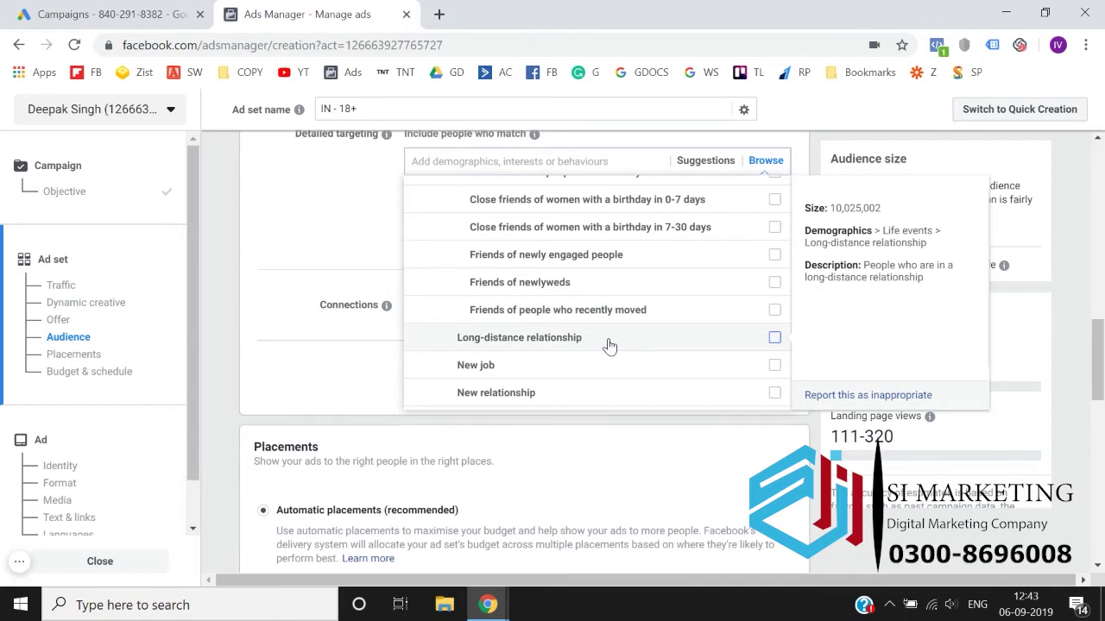
scroll(609, 345, "up", 4)
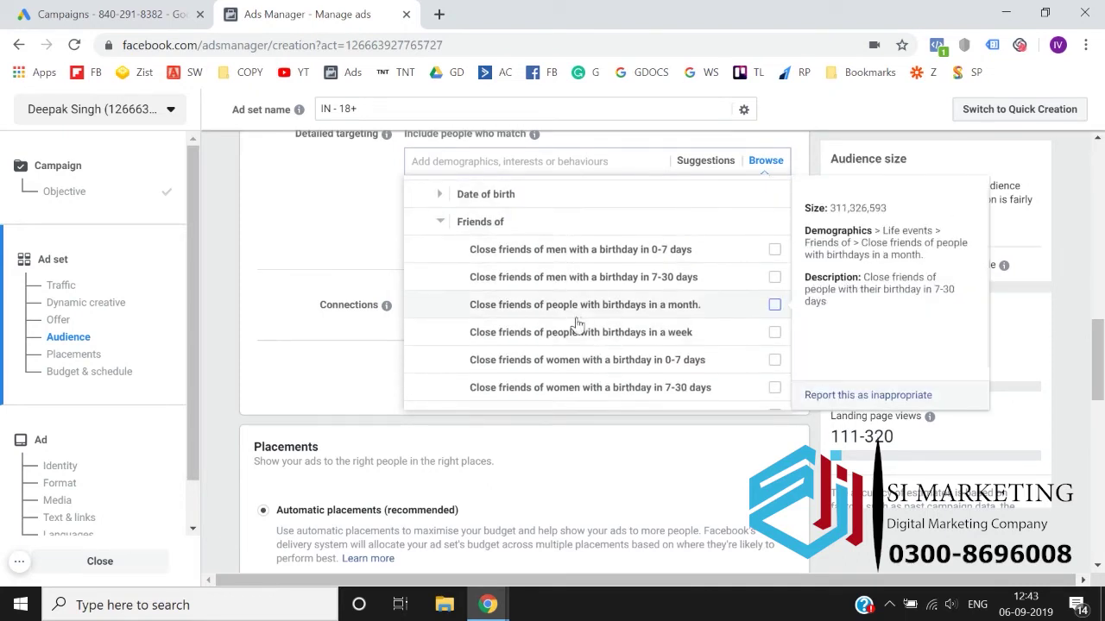
scroll(576, 323, "down", 5)
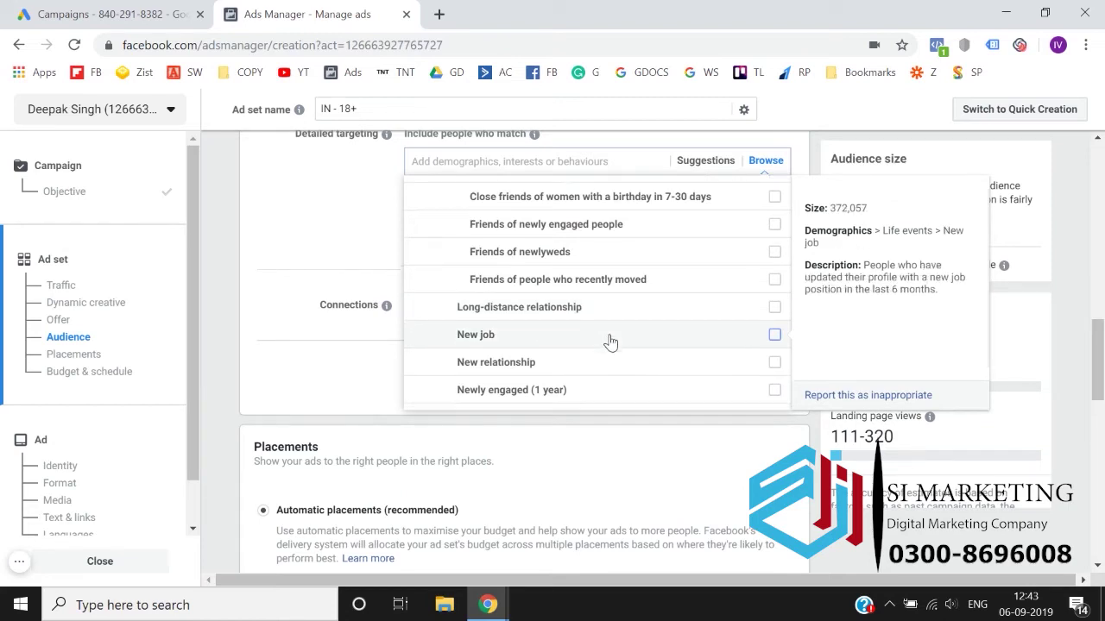
scroll(613, 333, "down", 1)
scroll(628, 314, "up", 5)
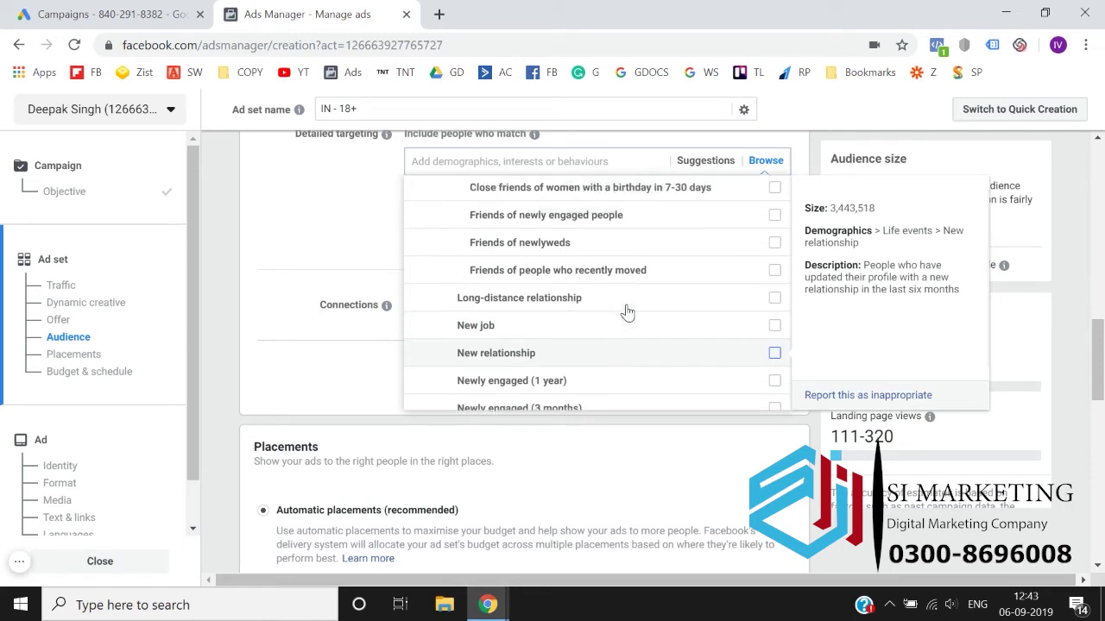
left_click(441, 218)
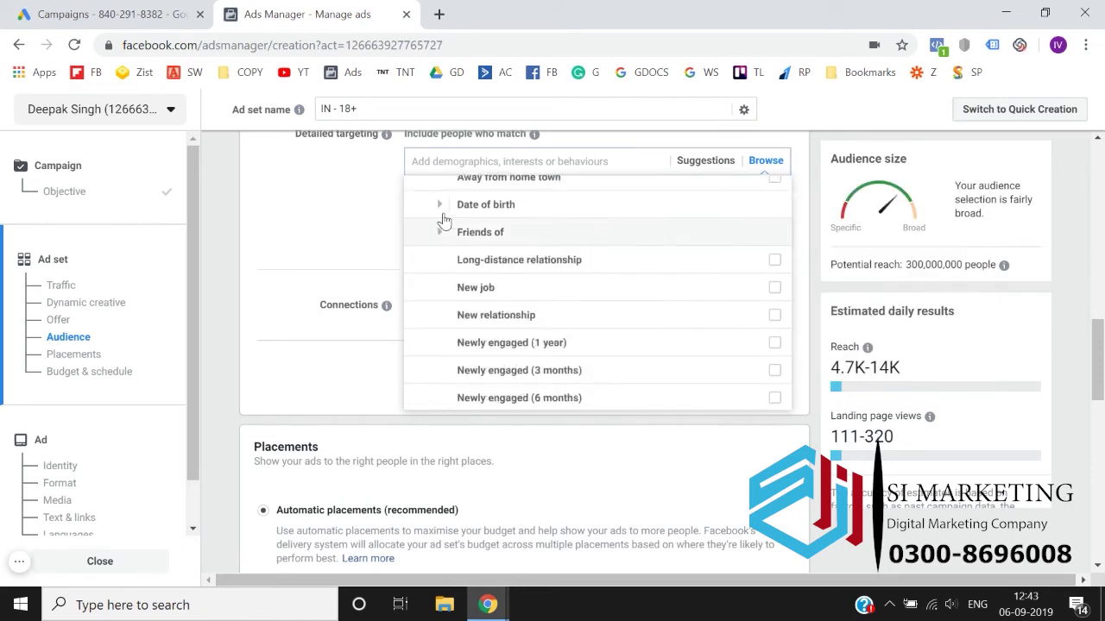
Examine the remaining Life events options and their details, from New relationship through Newly engaged and Newlywed to Recently moved.
scroll(558, 303, "up", 2)
scroll(557, 303, "down", 2)
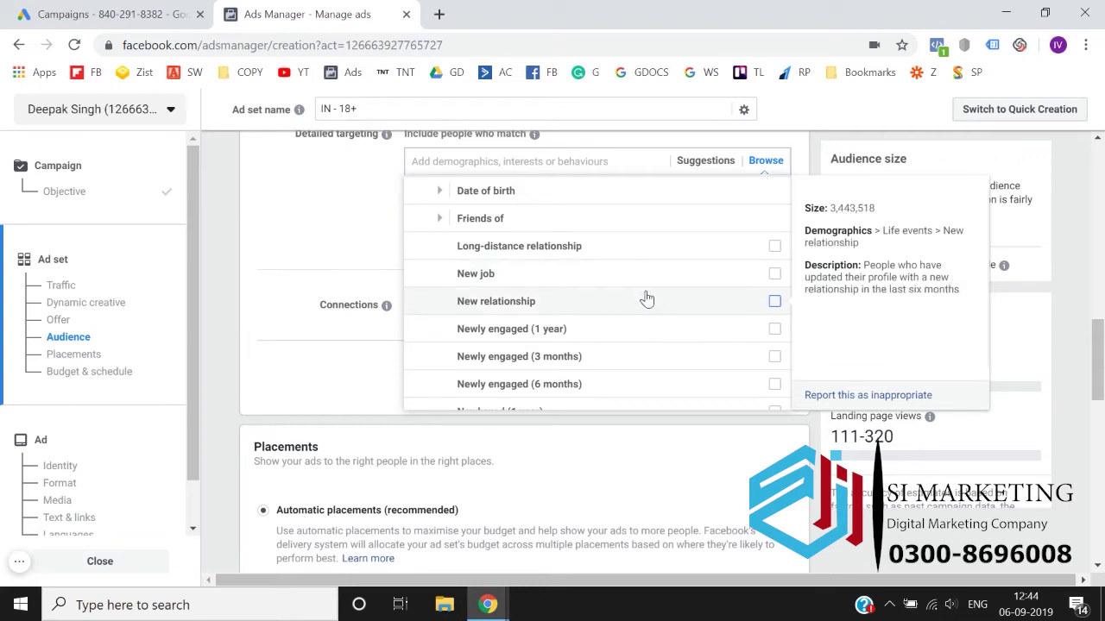
scroll(651, 345, "down", 1)
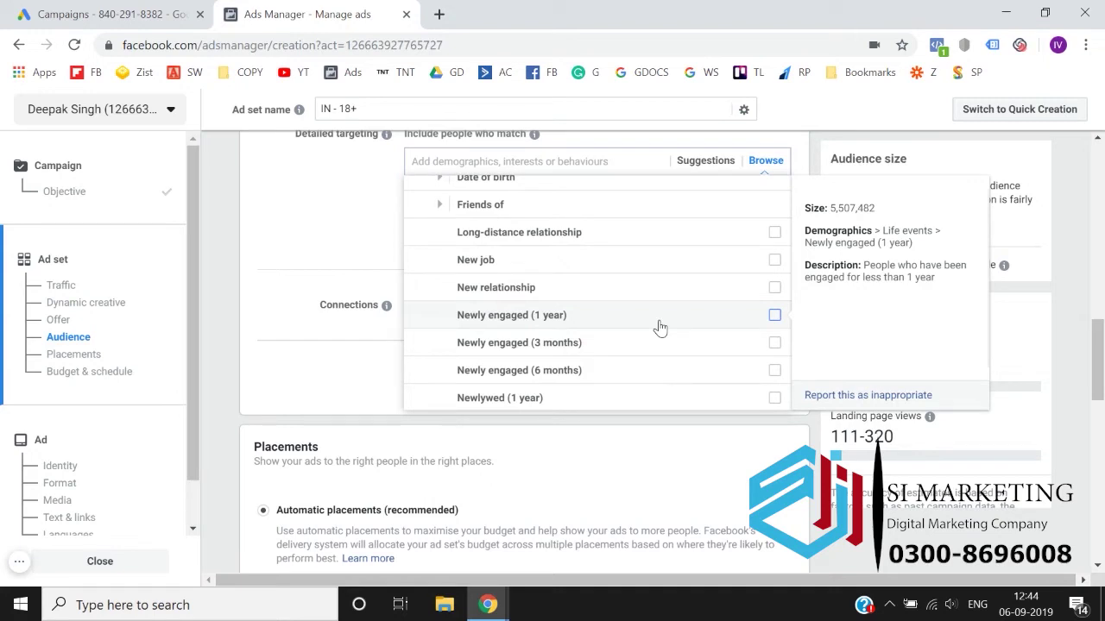
scroll(660, 328, "down", 1)
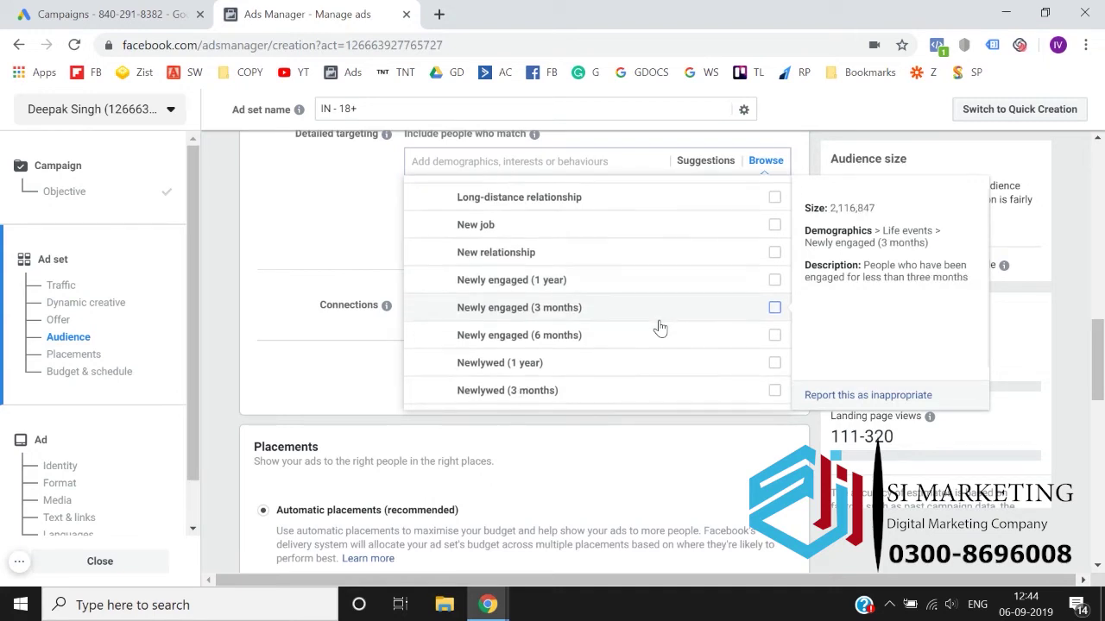
scroll(658, 323, "down", 1)
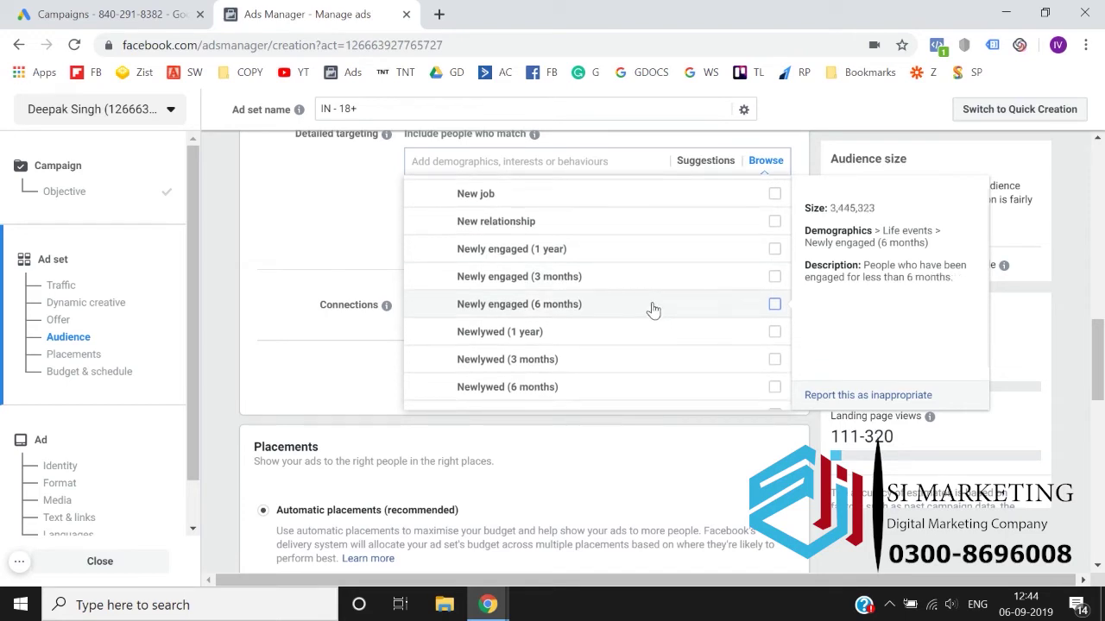
scroll(661, 349, "down", 1)
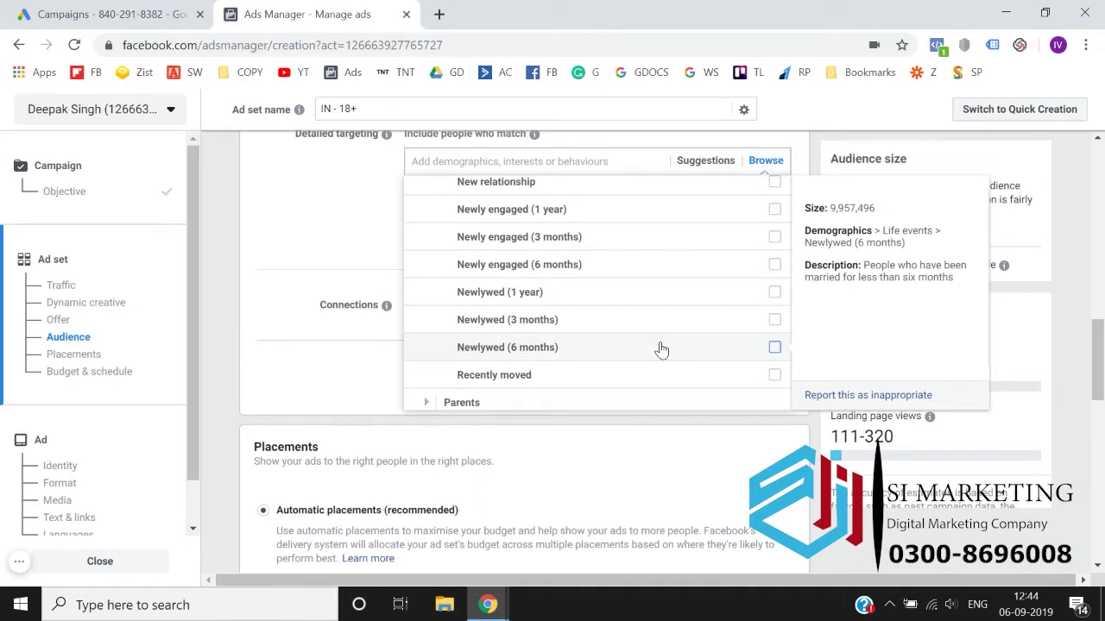
scroll(660, 348, "down", 1)
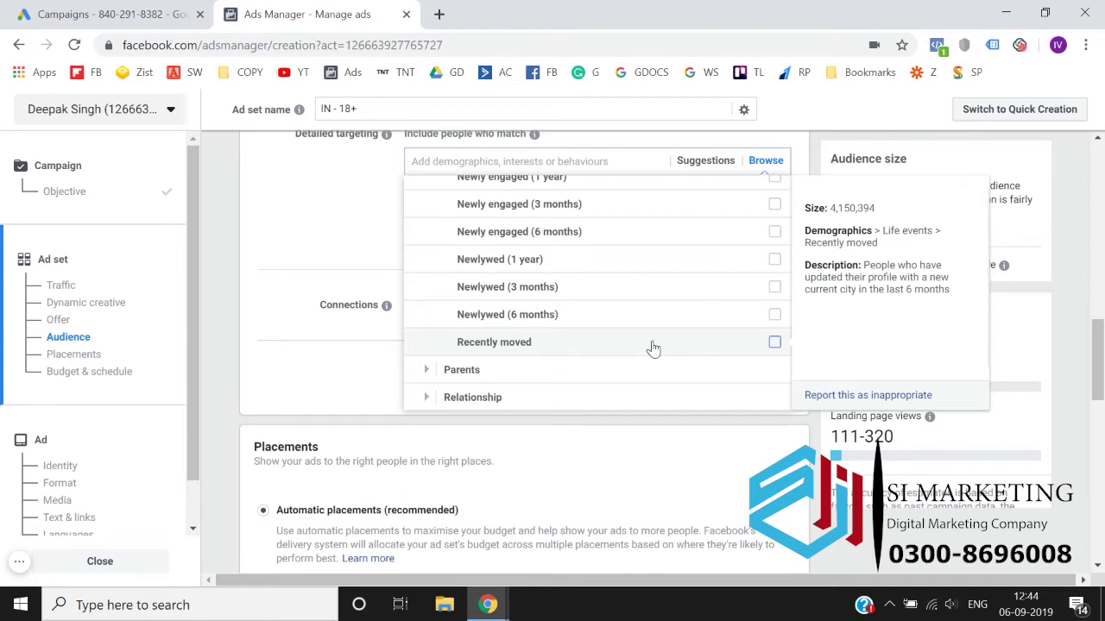
scroll(653, 347, "up", 3)
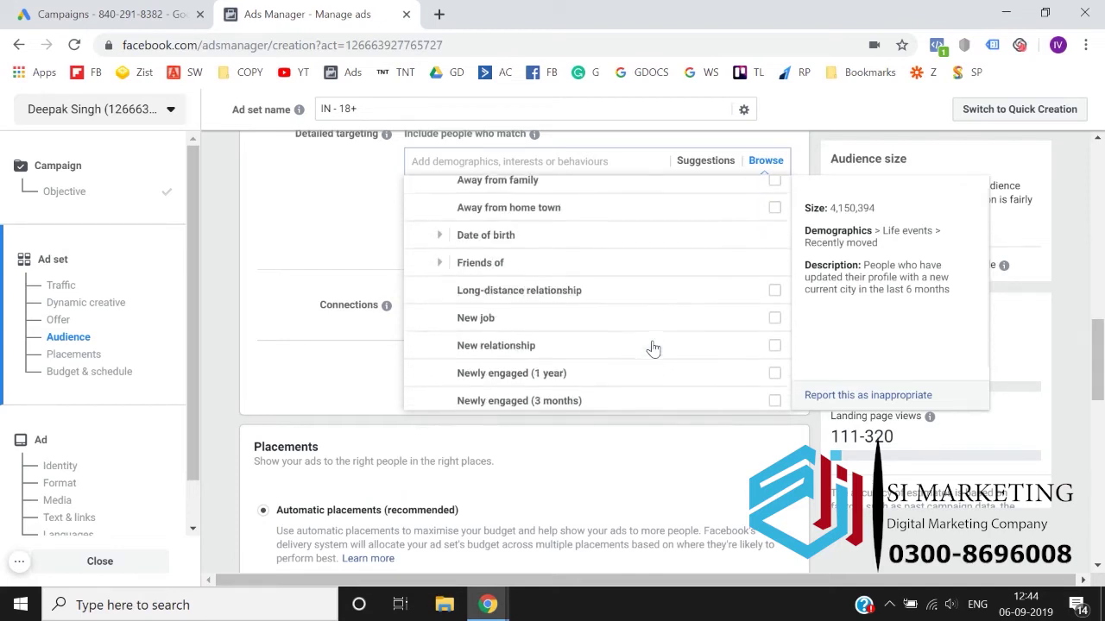
Expand Parents and All parents, examine the options by children's age group, and collapse Parents.
scroll(449, 280, "down", 5)
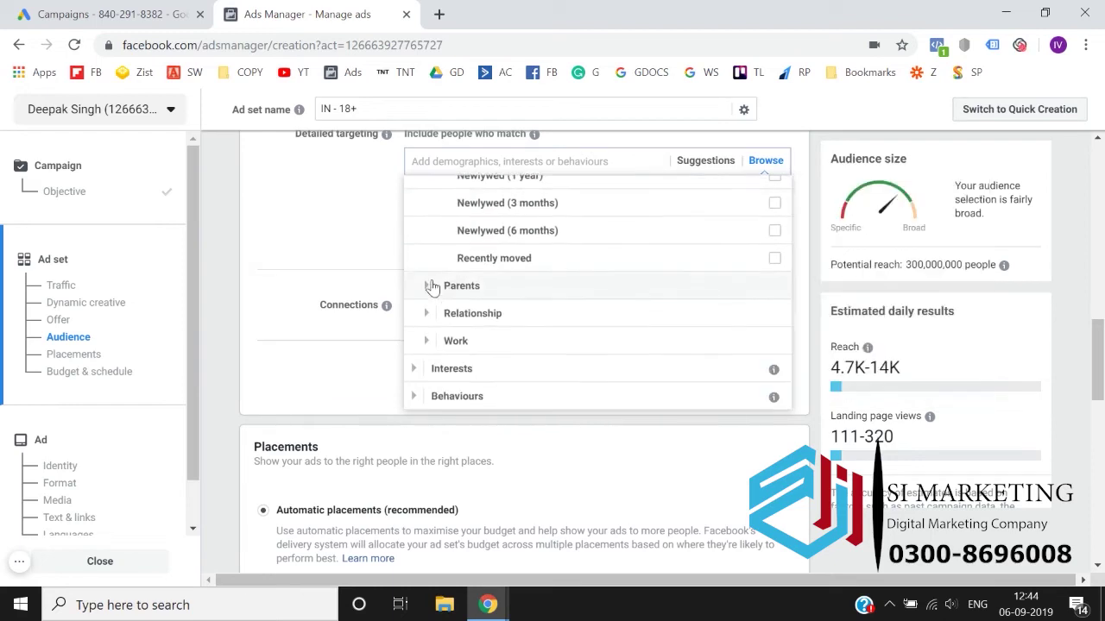
left_click(423, 294)
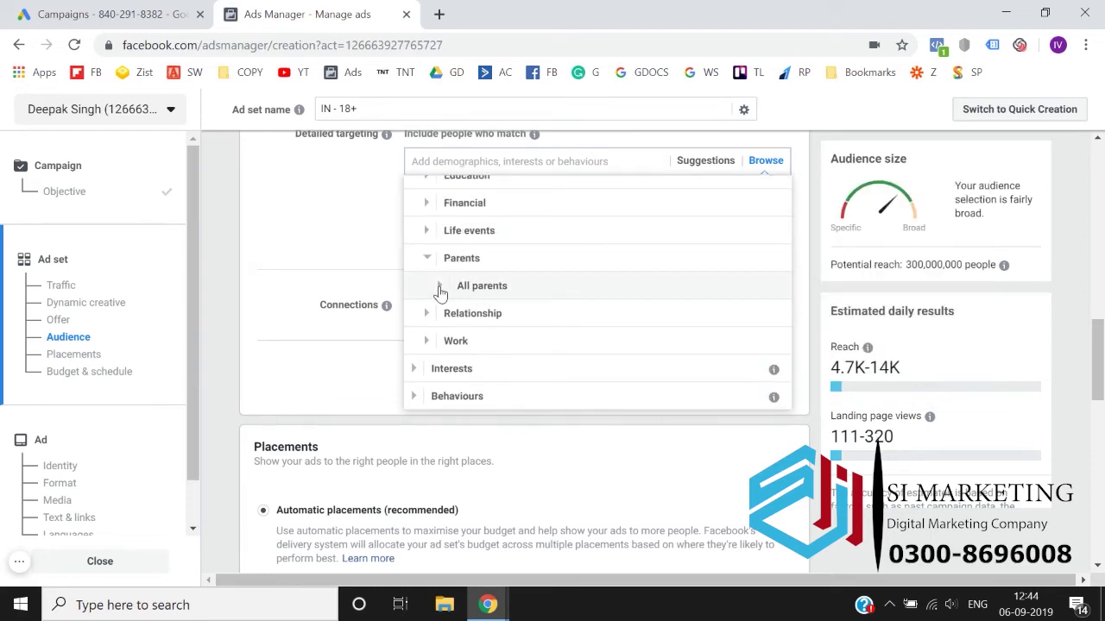
left_click(439, 290)
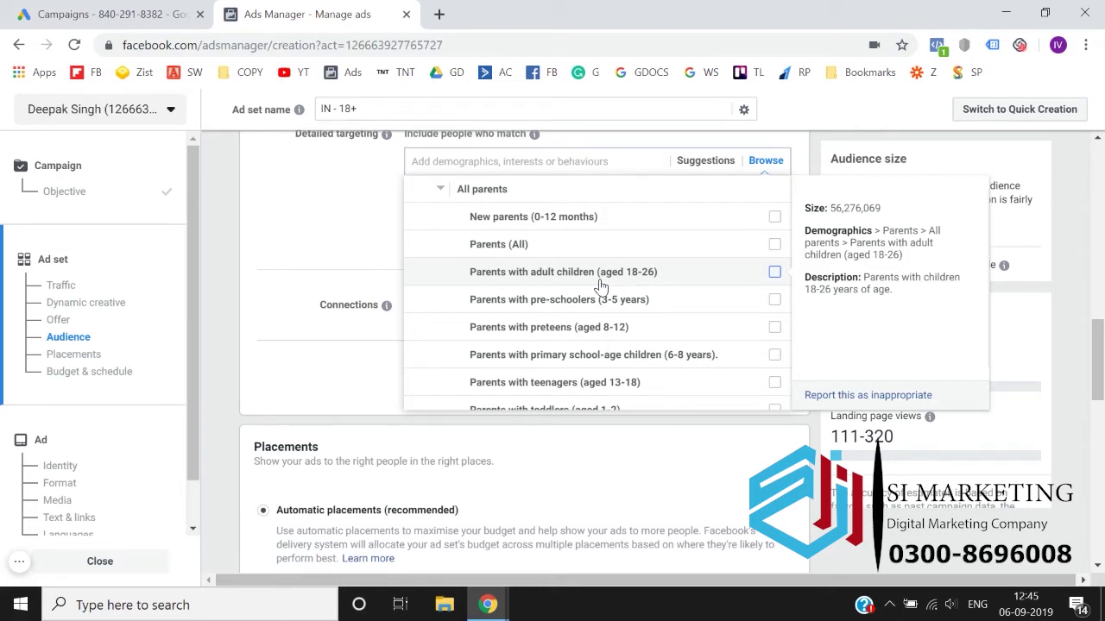
scroll(604, 298, "down", 1)
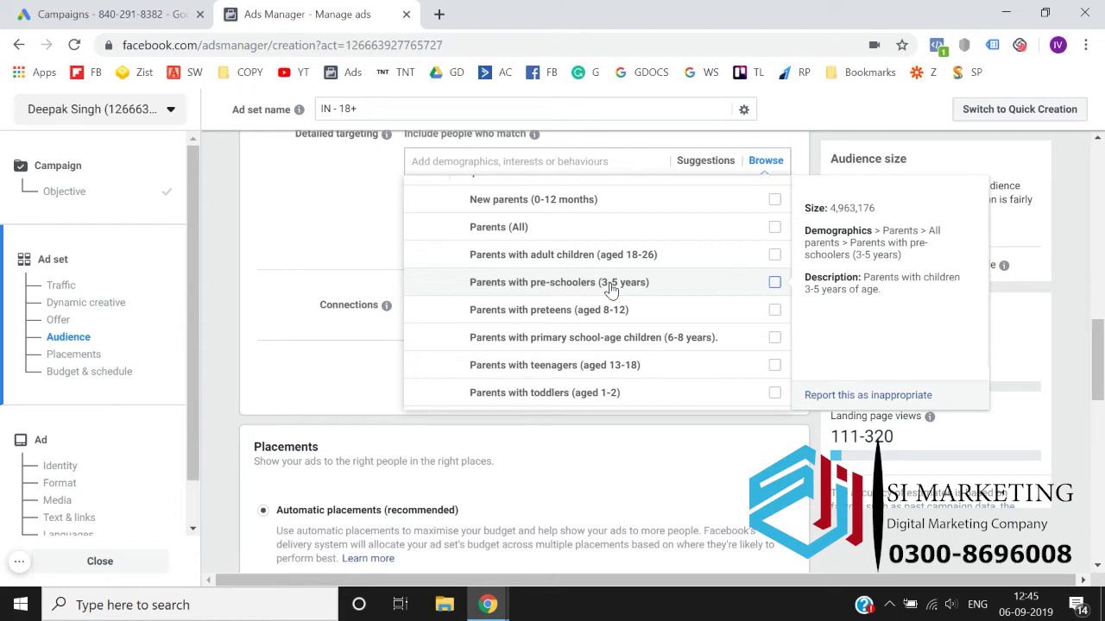
scroll(610, 288, "down", 1)
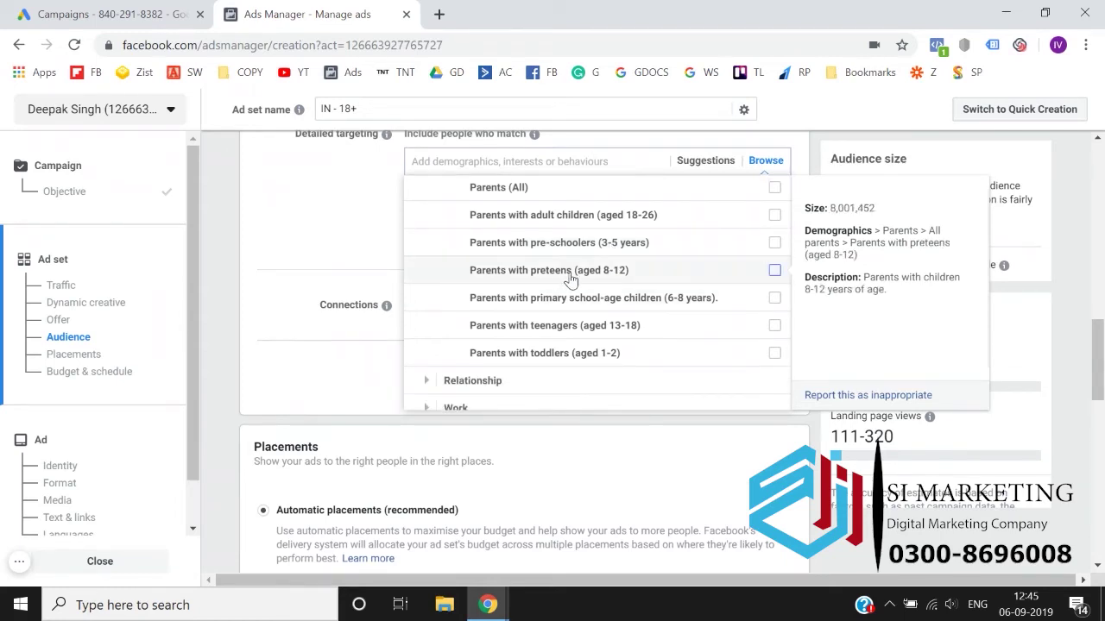
scroll(571, 280, "down", 1)
scroll(579, 284, "up", 4)
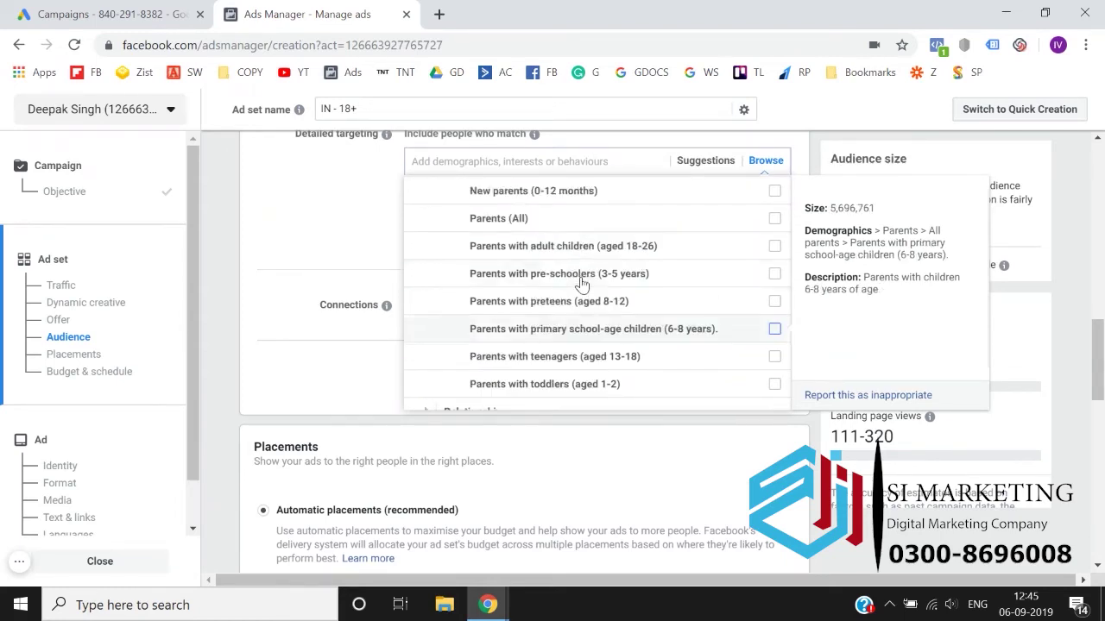
left_click(426, 250)
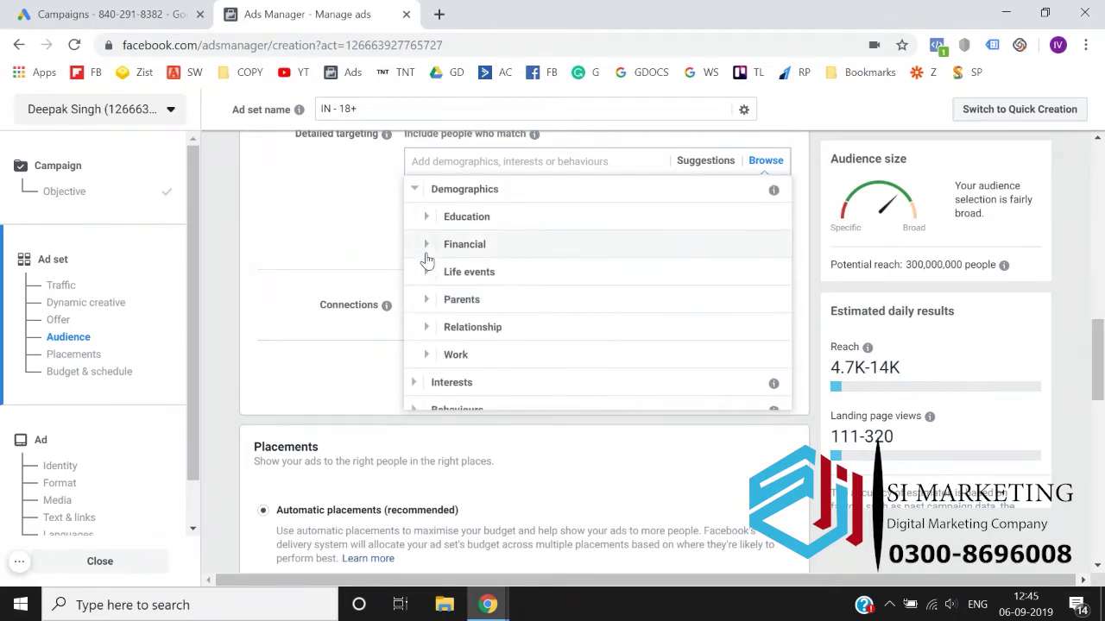
Expand Relationship and its Relationship status list, adding Civil partnership to the detailed targeting and removing it again.
scroll(439, 316, "down", 1)
left_click(437, 314)
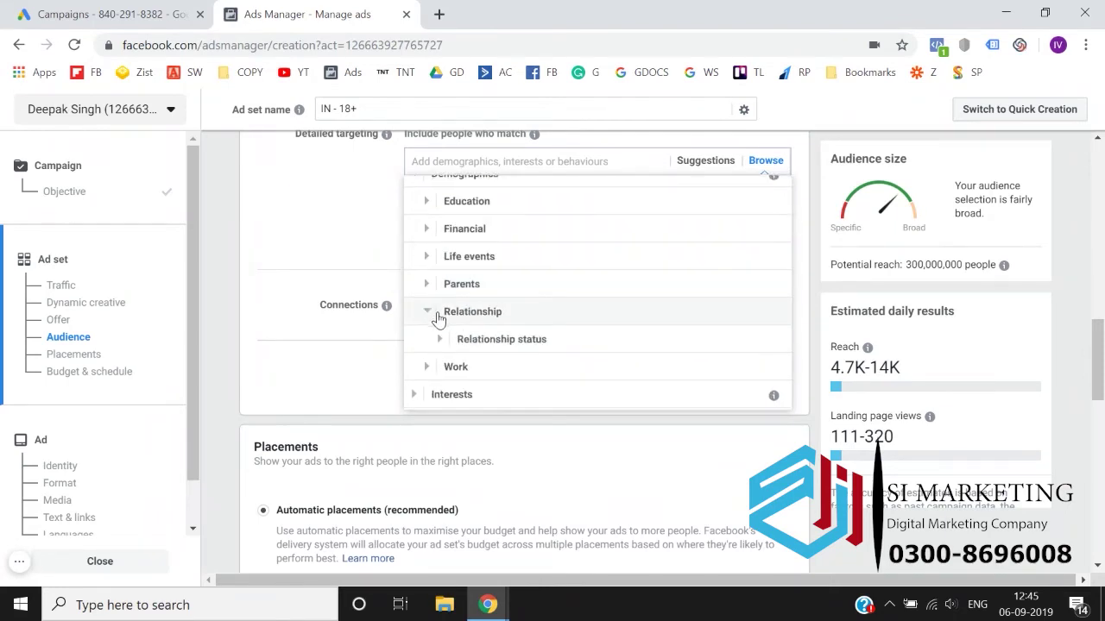
scroll(437, 316, "down", 1)
double_click(437, 315)
left_click_drag(437, 318, 463, 307)
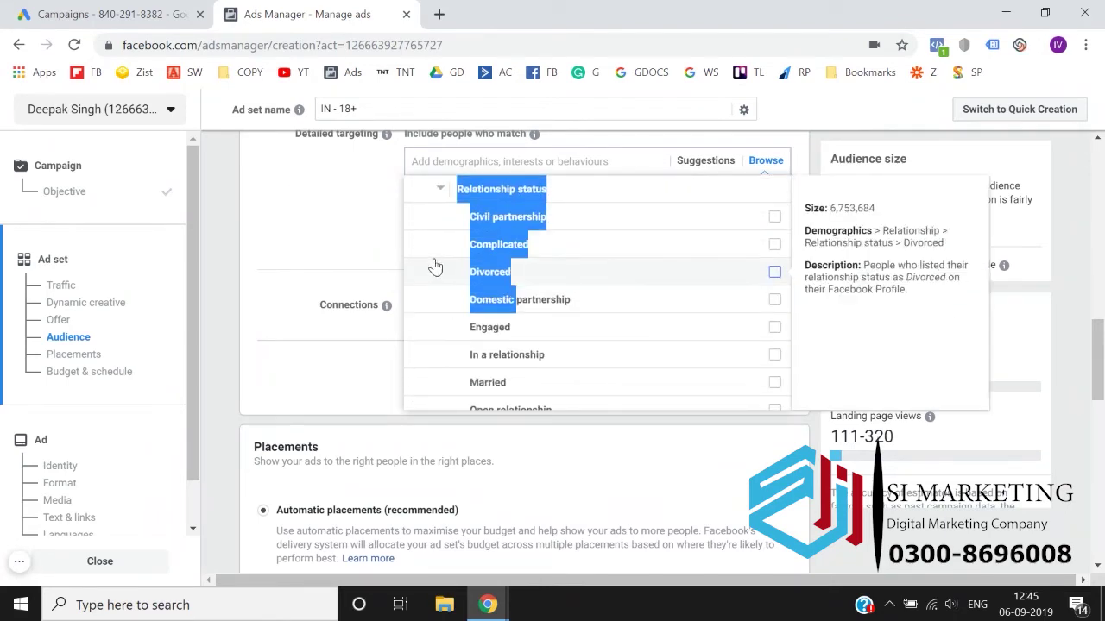
left_click(423, 217)
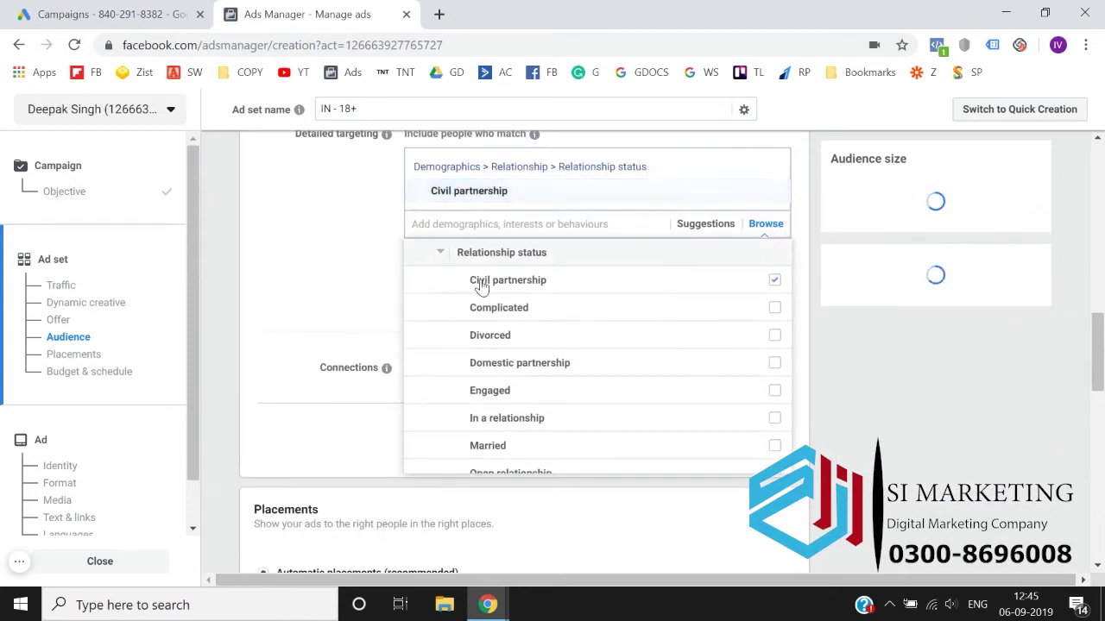
left_click(530, 278)
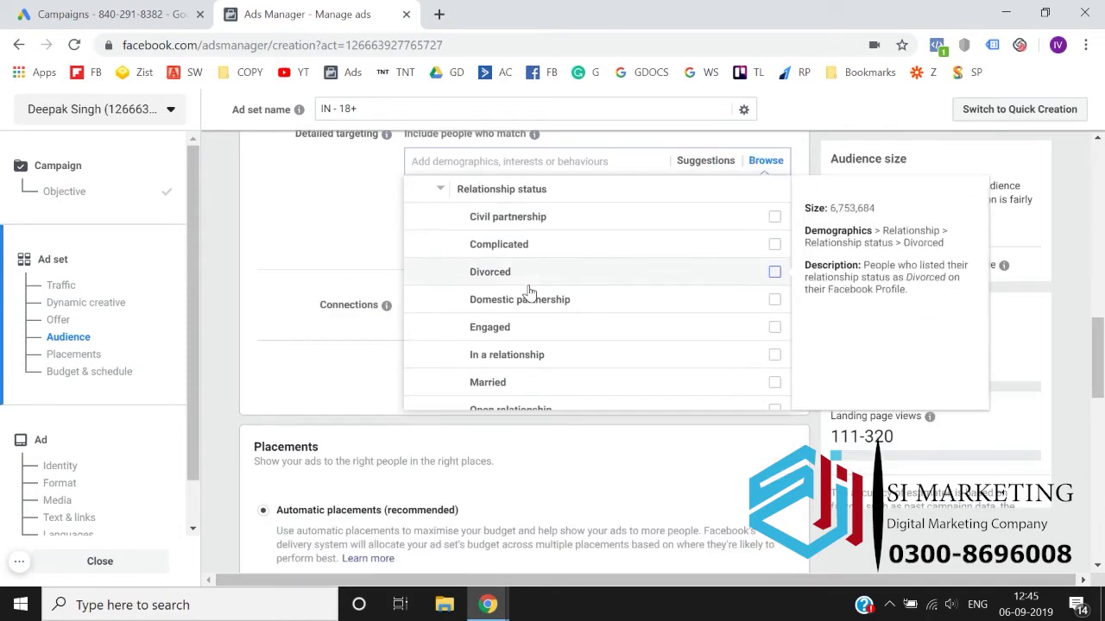
Examine the Relationship status options and their details, from Civil partnership through Married and Single to Widowed, and collapse Relationship.
scroll(530, 293, "up", 1)
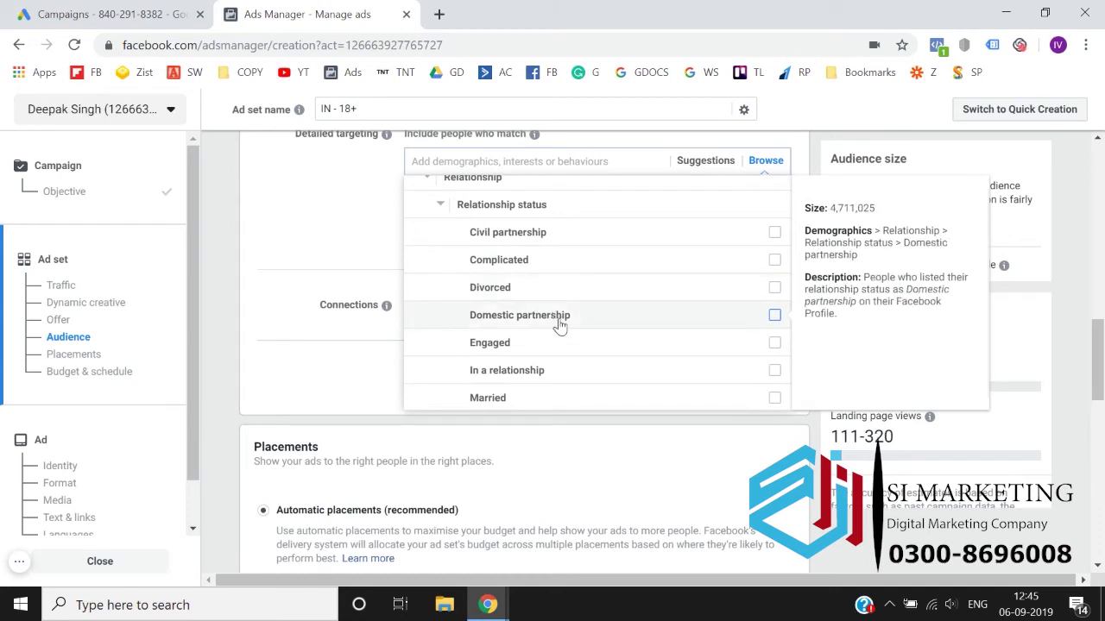
scroll(559, 325, "down", 1)
scroll(560, 324, "down", 2)
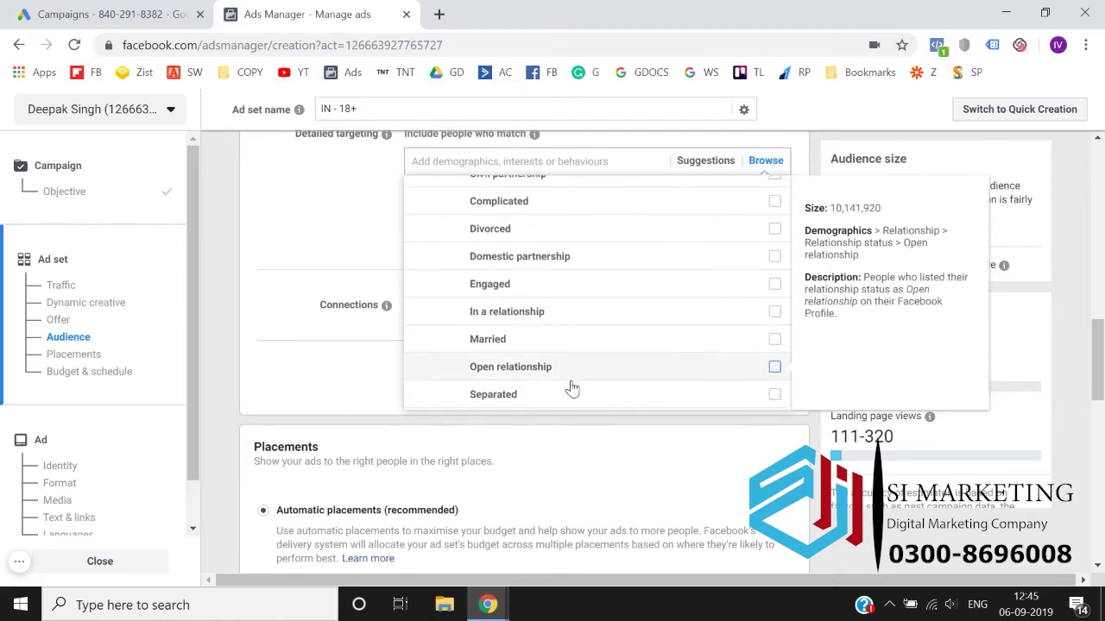
scroll(574, 380, "down", 3)
scroll(583, 365, "down", 3)
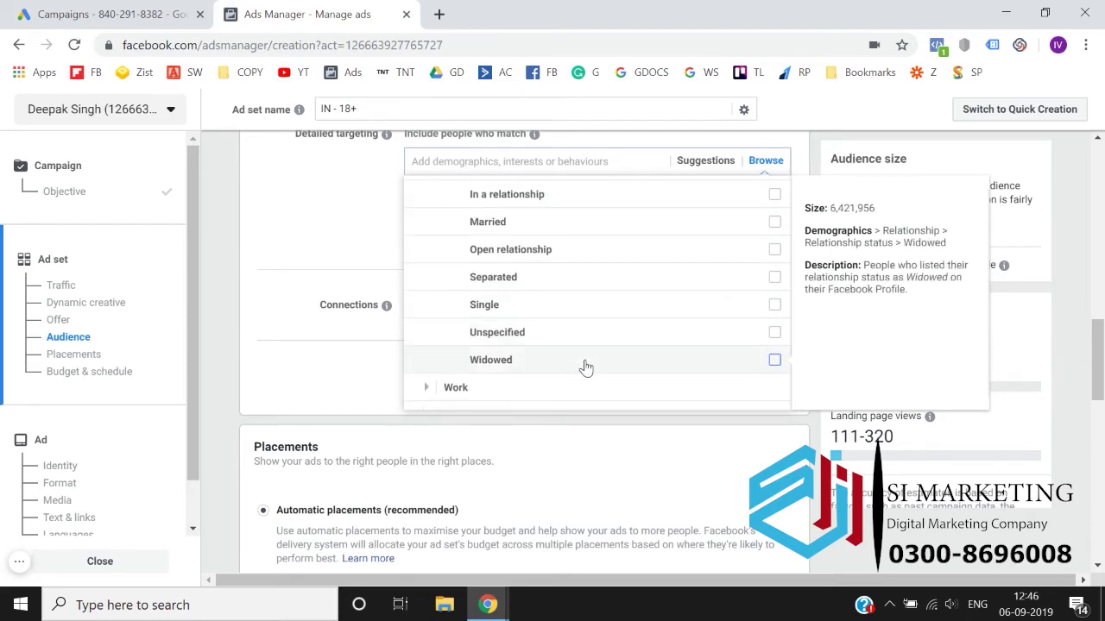
scroll(585, 368, "up", 10)
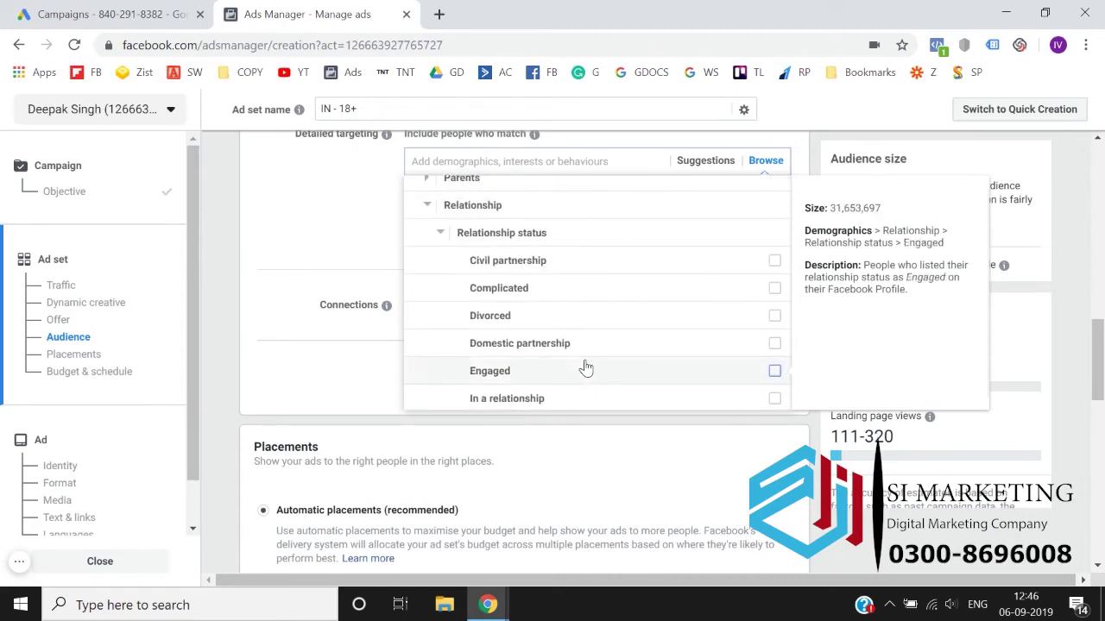
scroll(586, 367, "down", 1)
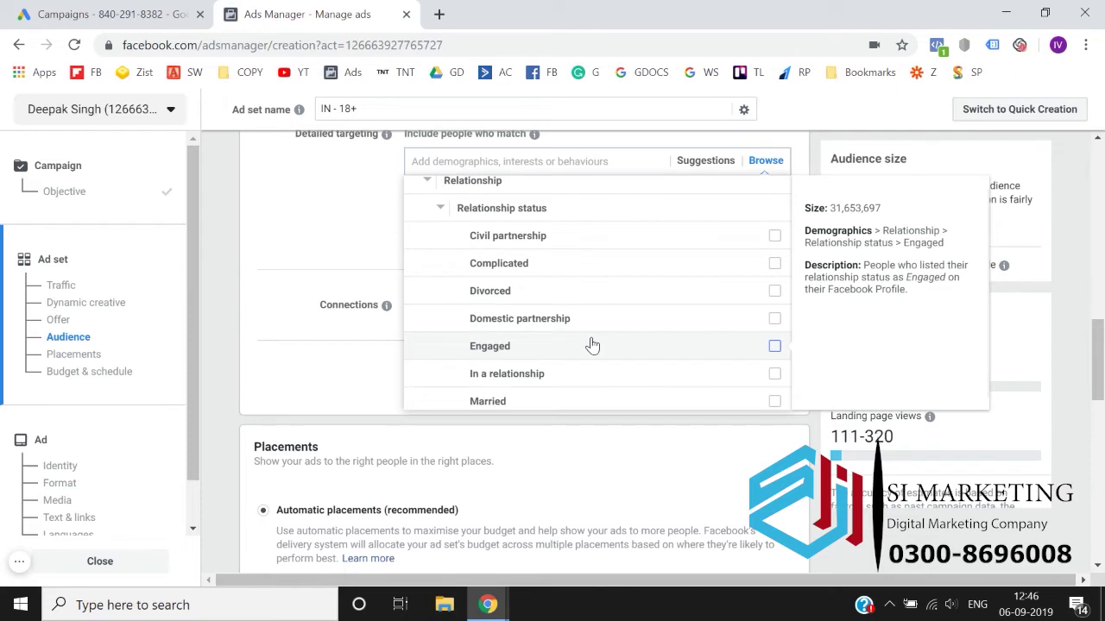
scroll(592, 345, "down", 3)
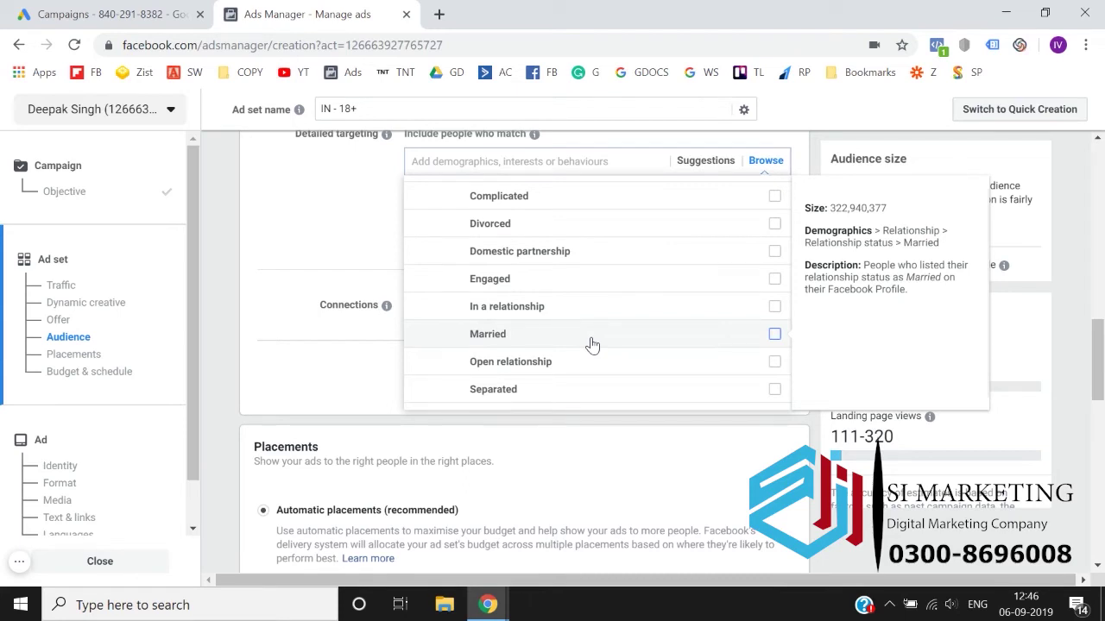
scroll(592, 345, "down", 1)
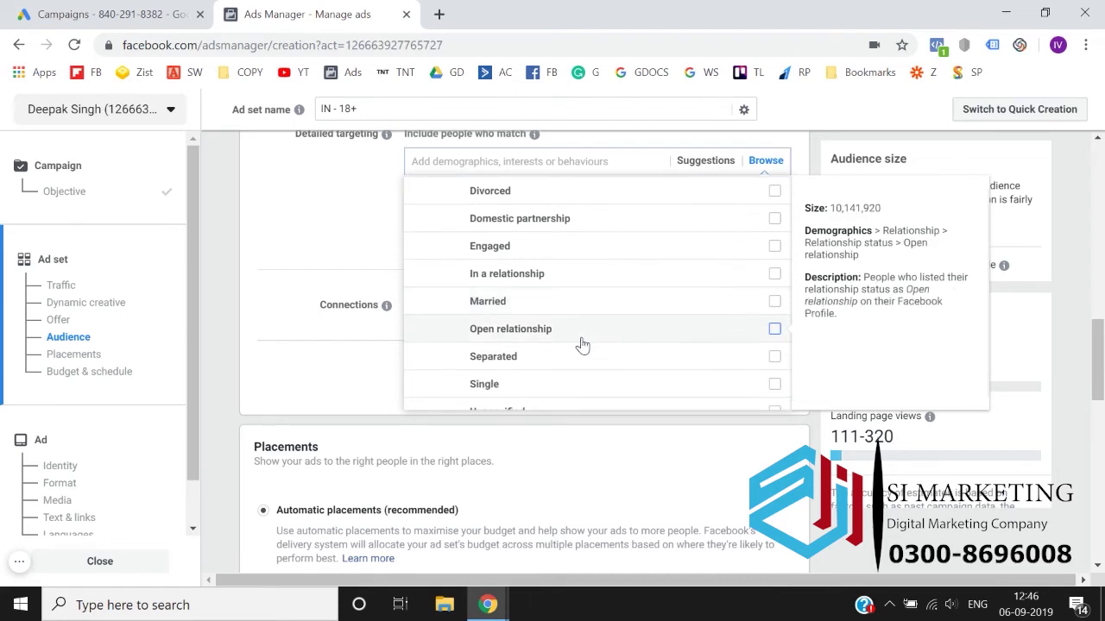
scroll(582, 345, "down", 2)
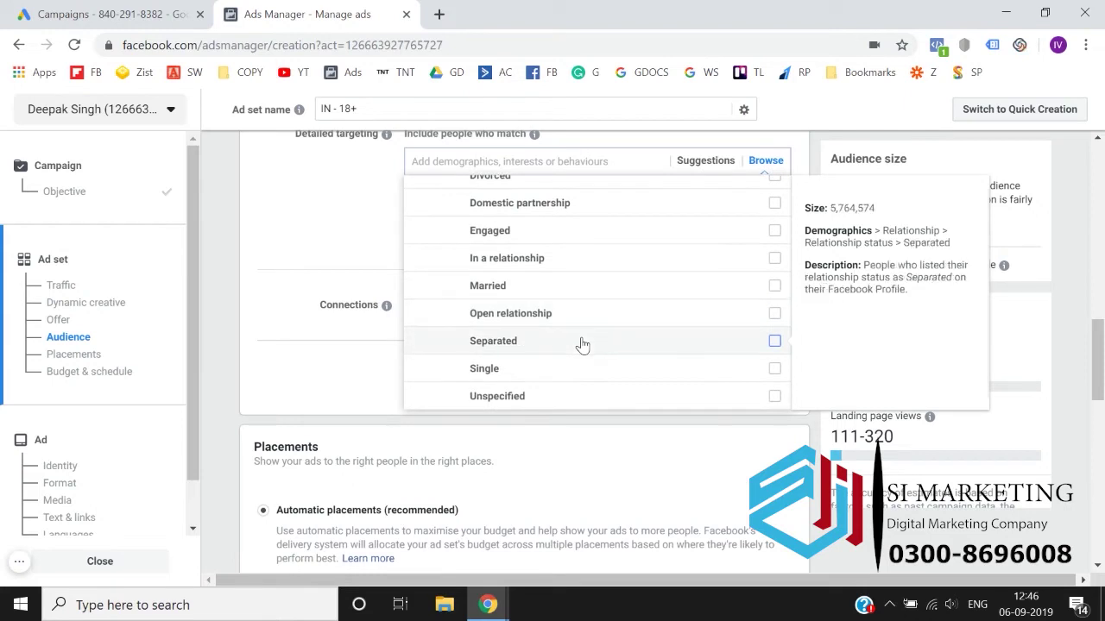
scroll(583, 345, "down", 1)
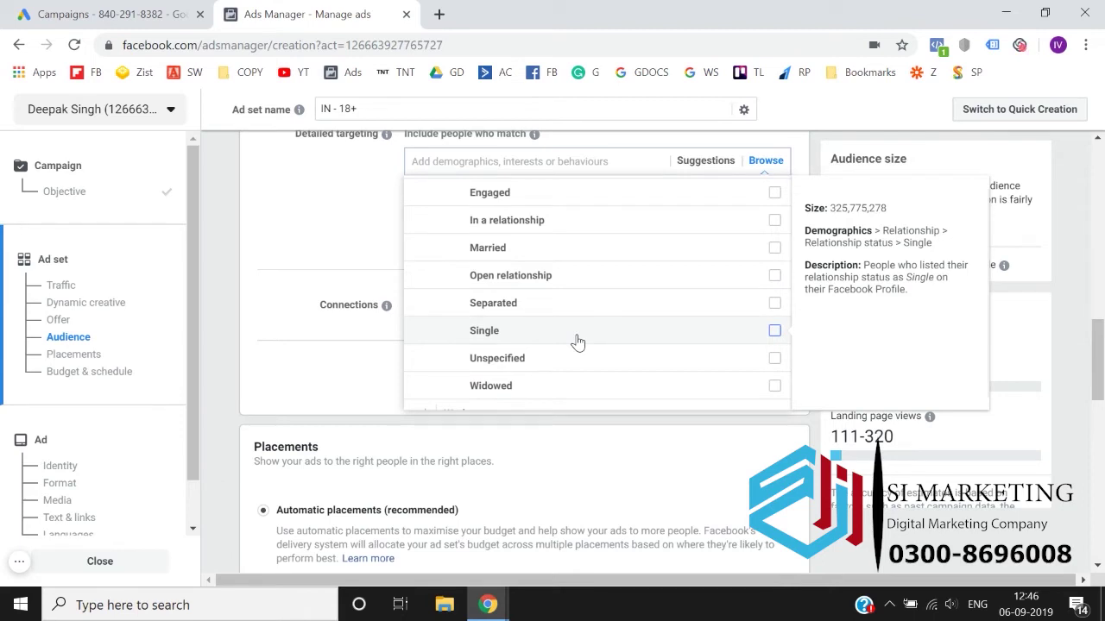
scroll(577, 341, "down", 1)
scroll(533, 338, "up", 4)
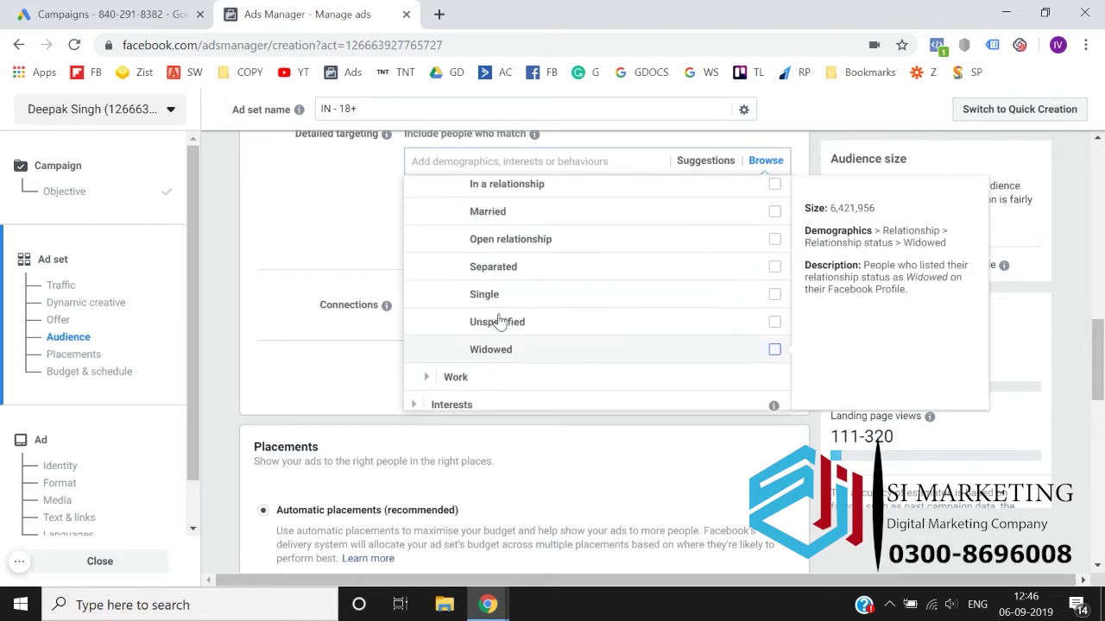
left_click(428, 278)
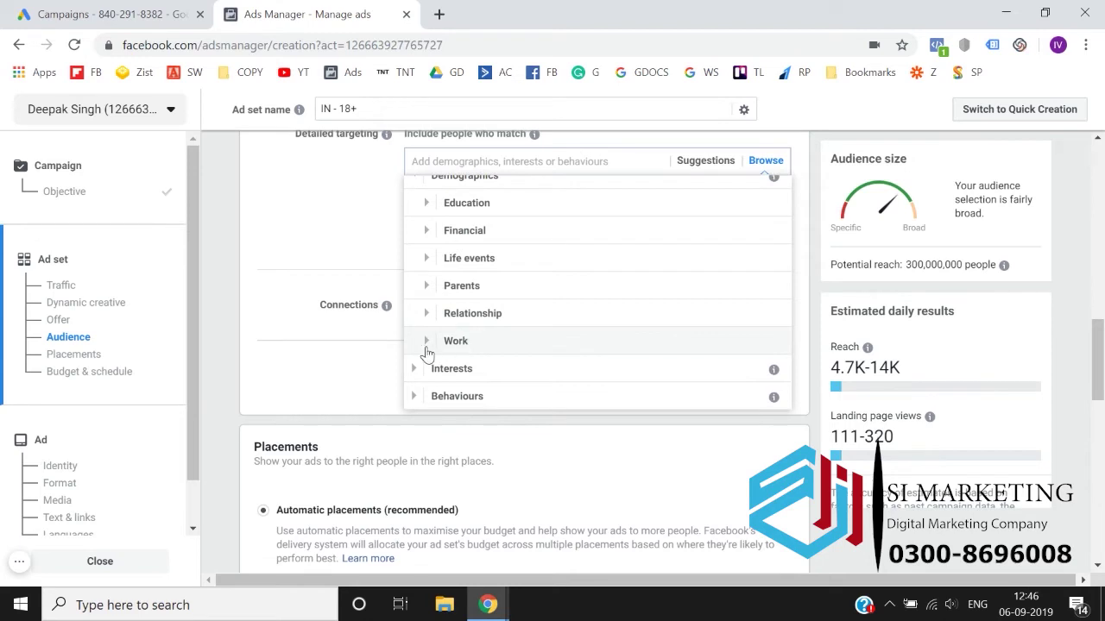
Expand Work under Demographics, and view the Employers search before returning to the category list.
left_click(427, 342)
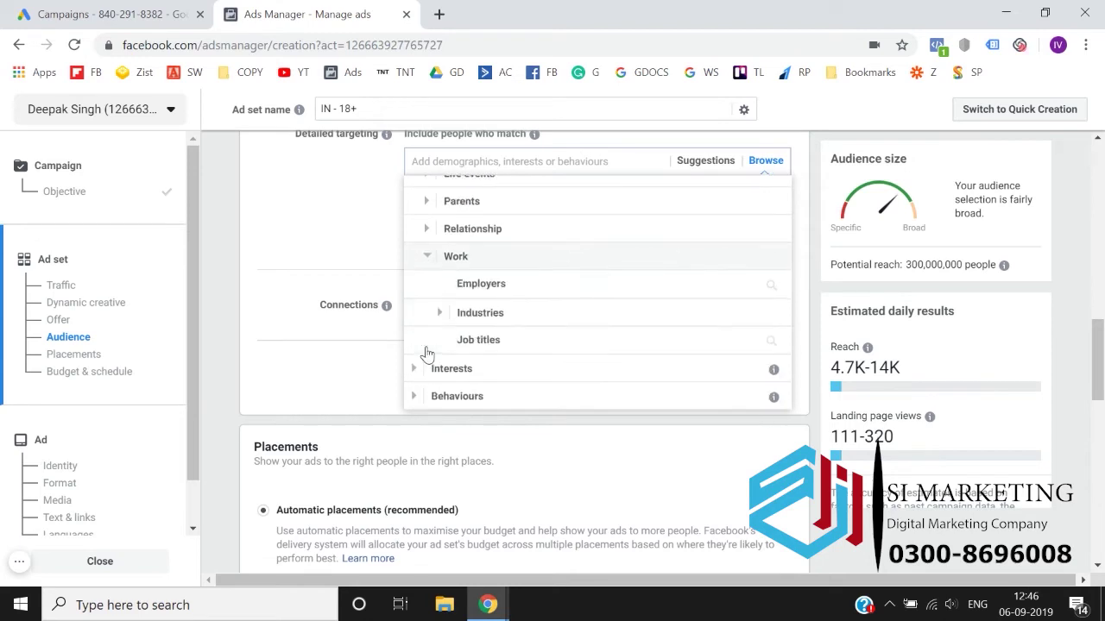
left_click(481, 288)
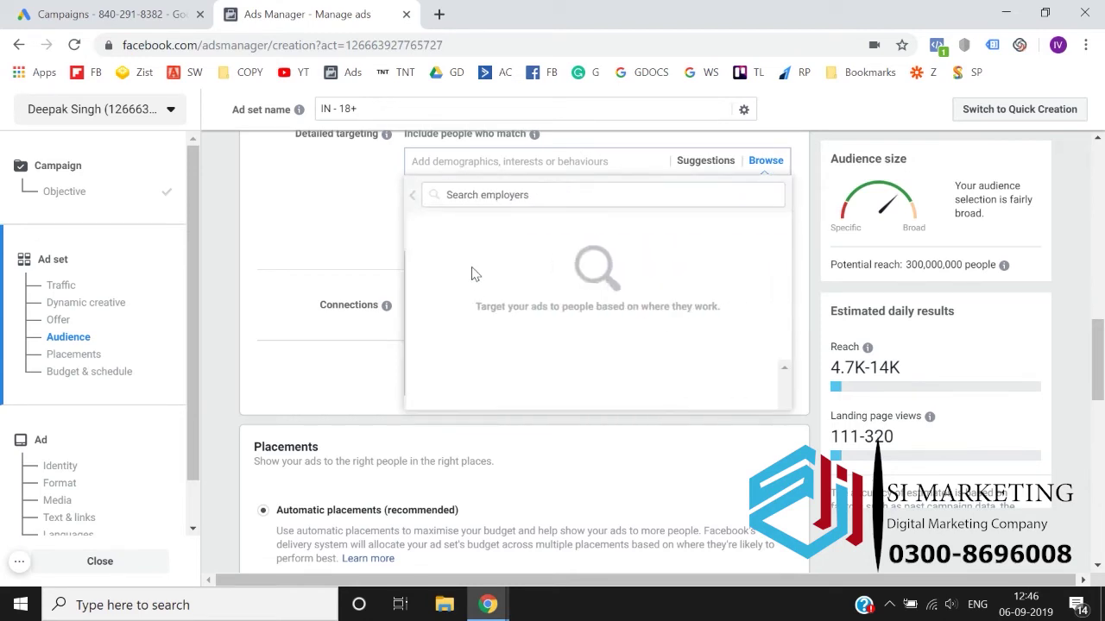
left_click(413, 199)
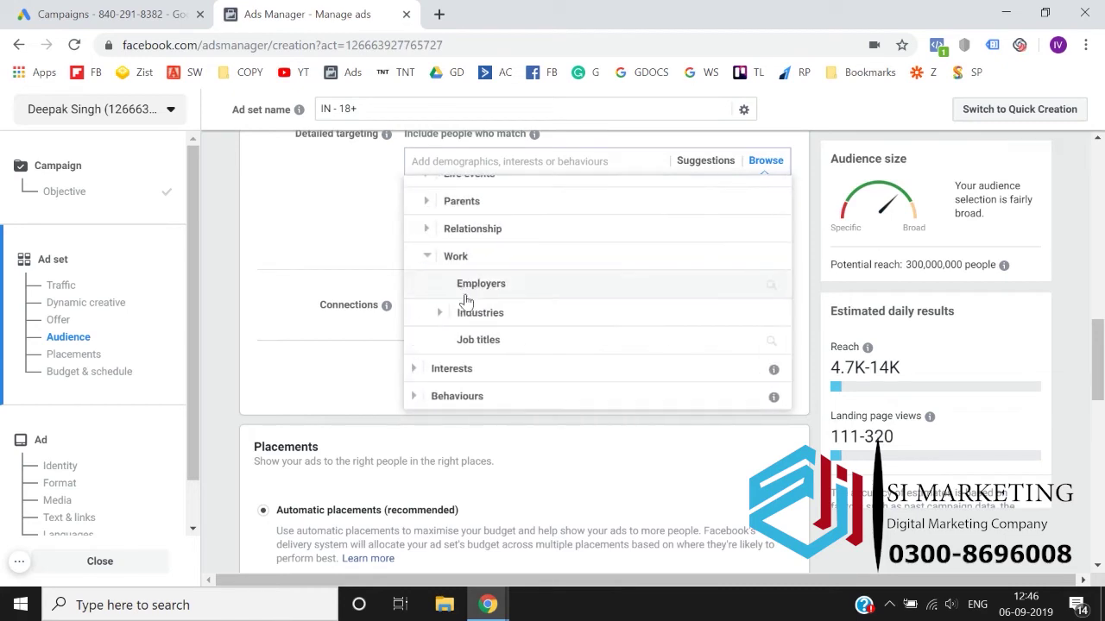
Search the Work employers for accenture and add Accenture to the detailed targeting.
left_click(485, 294)
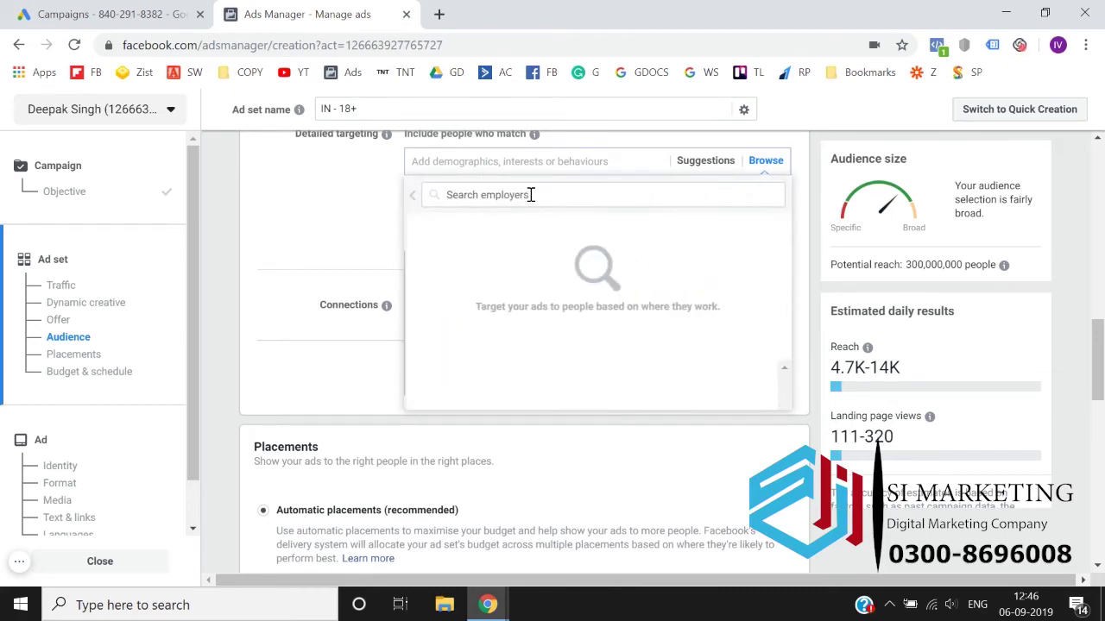
left_click(531, 194)
type("accenture")
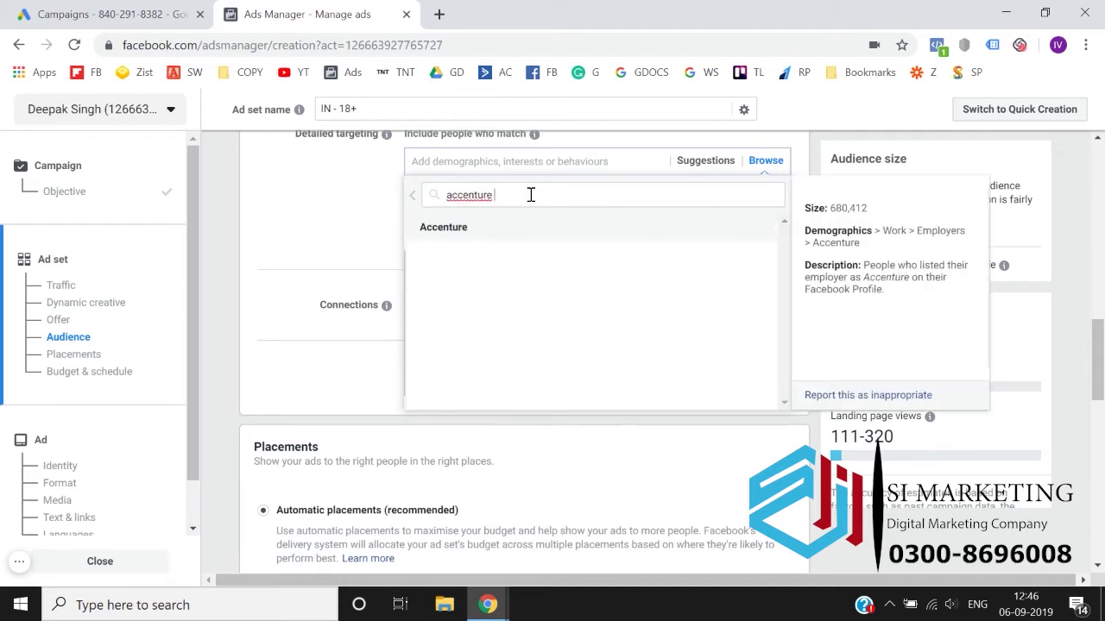
left_click(516, 236)
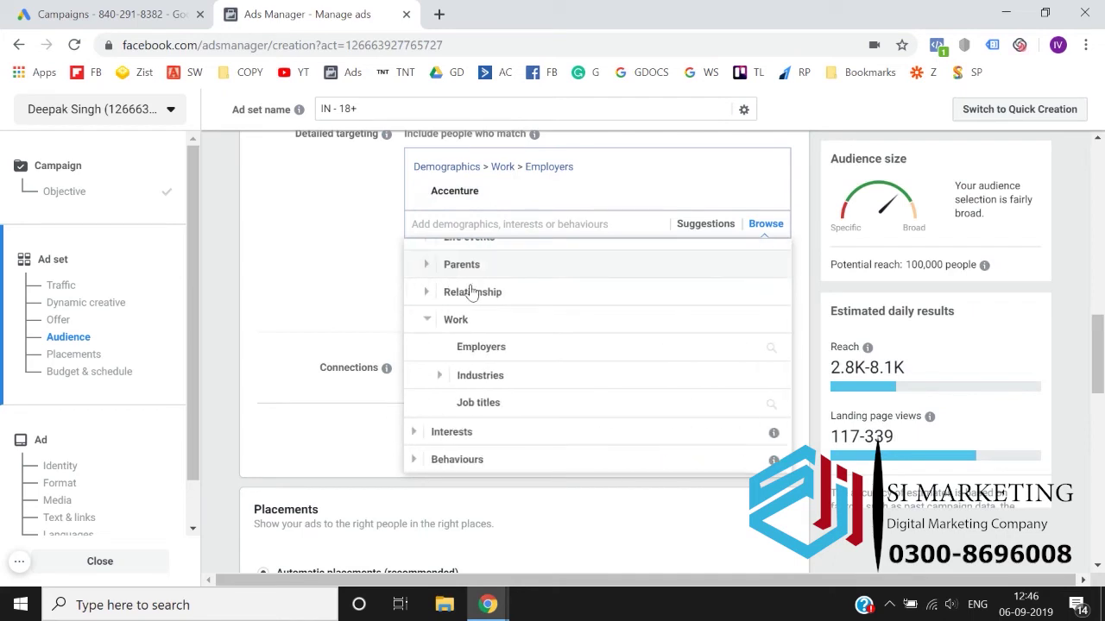
Remove Accenture from the detailed targeting, and reopen the Employers search and leave it without a selection.
right_click(528, 371)
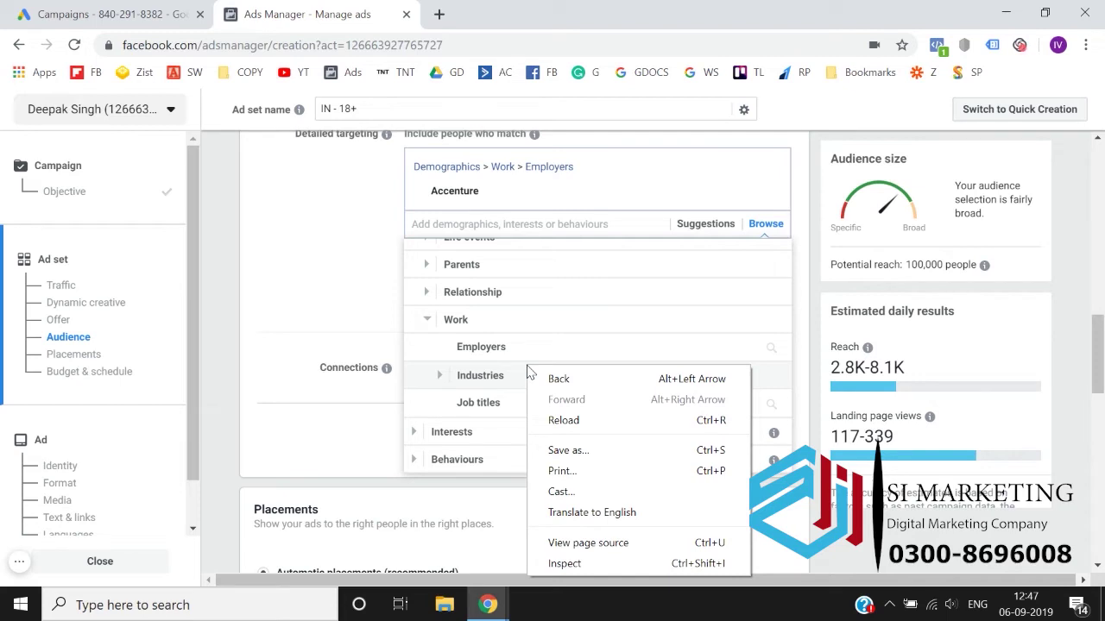
left_click(772, 191)
left_click(768, 192)
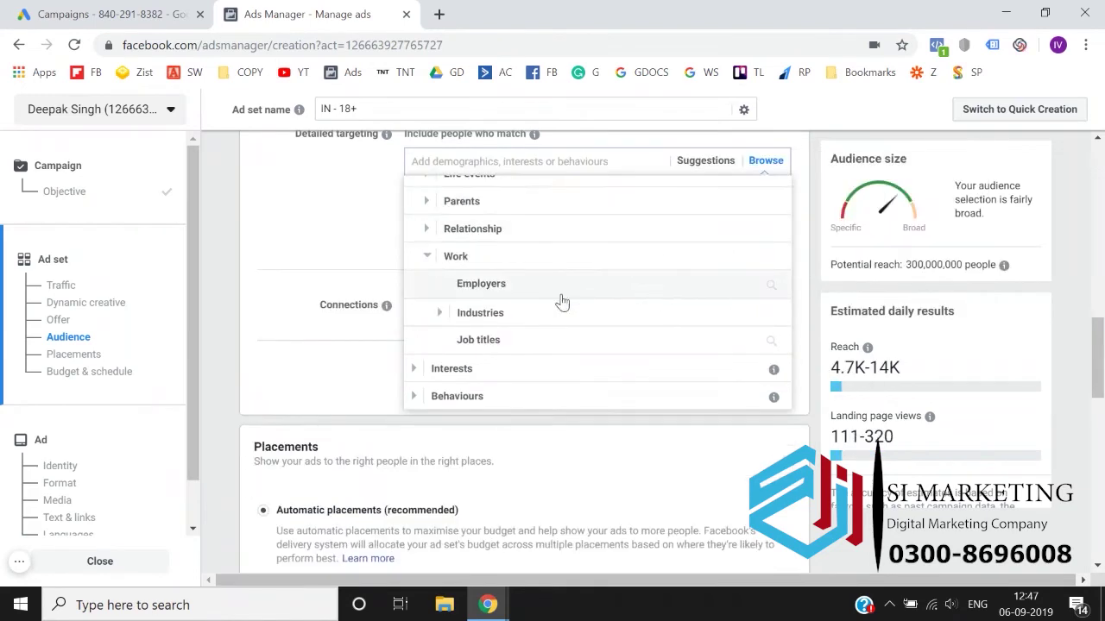
left_click(528, 298)
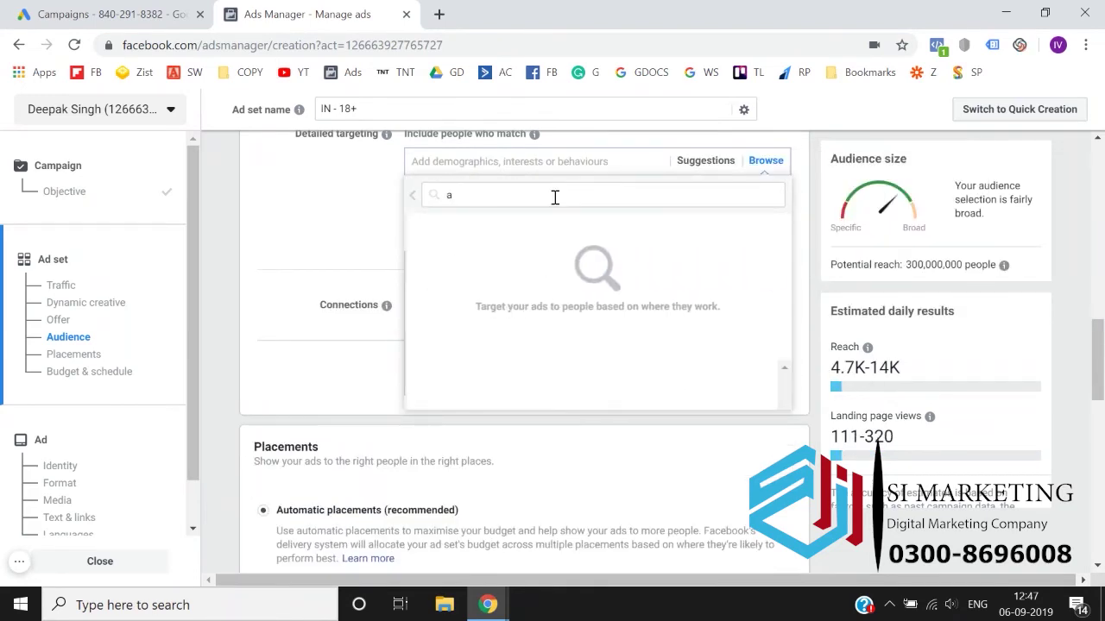
key("BackSpace")
left_click(412, 195)
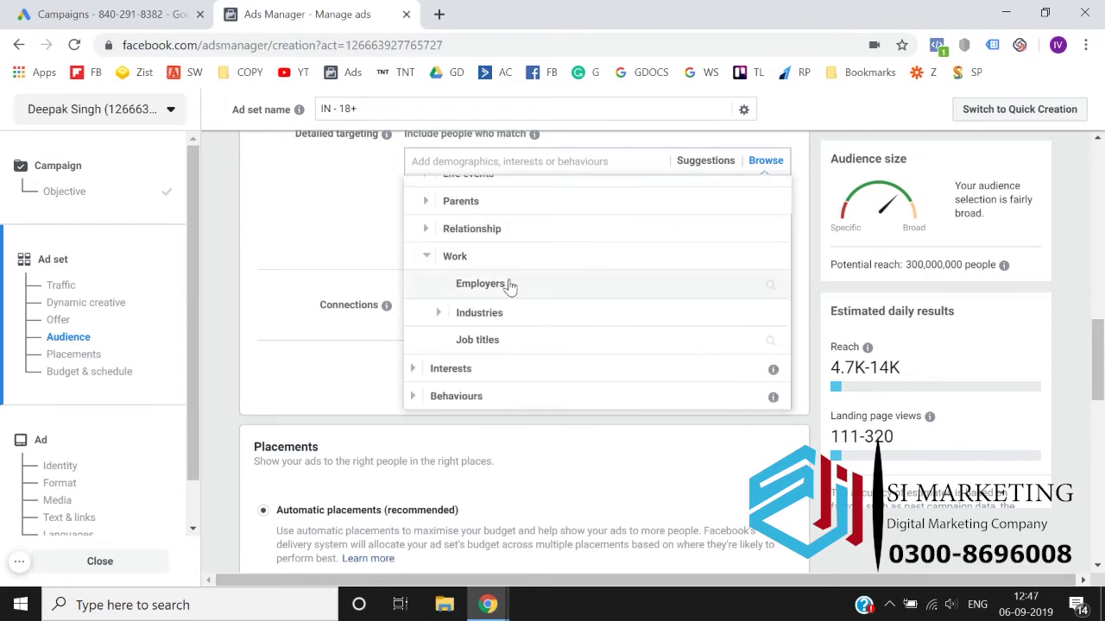
Expand Industries under Work, examine the options from Administrative services to Healthcare and medical services, and collapse Industries.
left_click(443, 313)
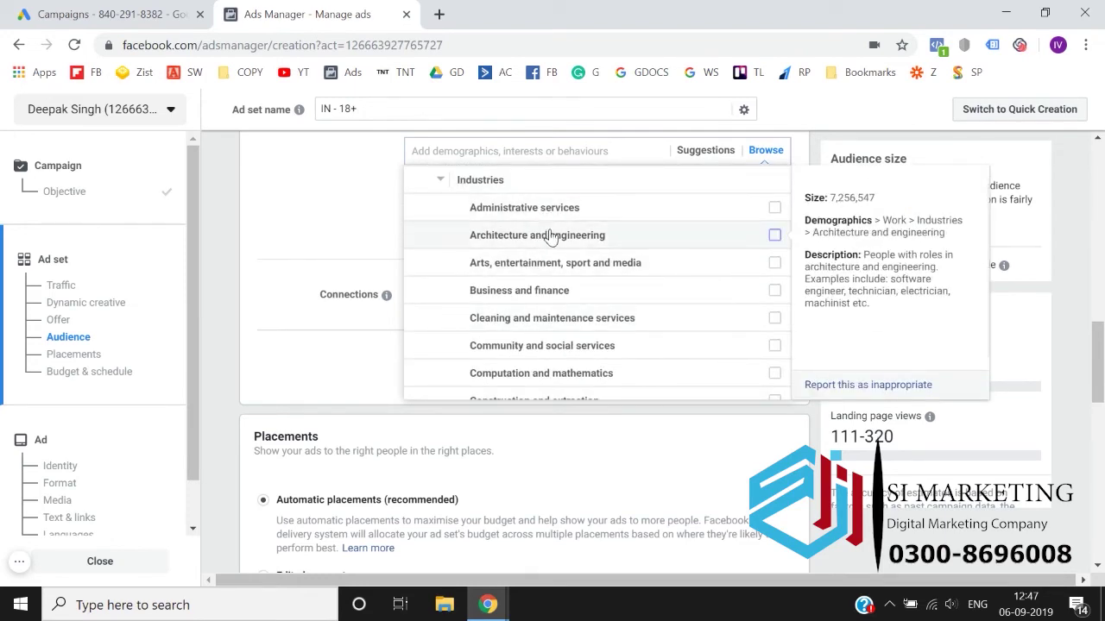
scroll(583, 244, "down", 1)
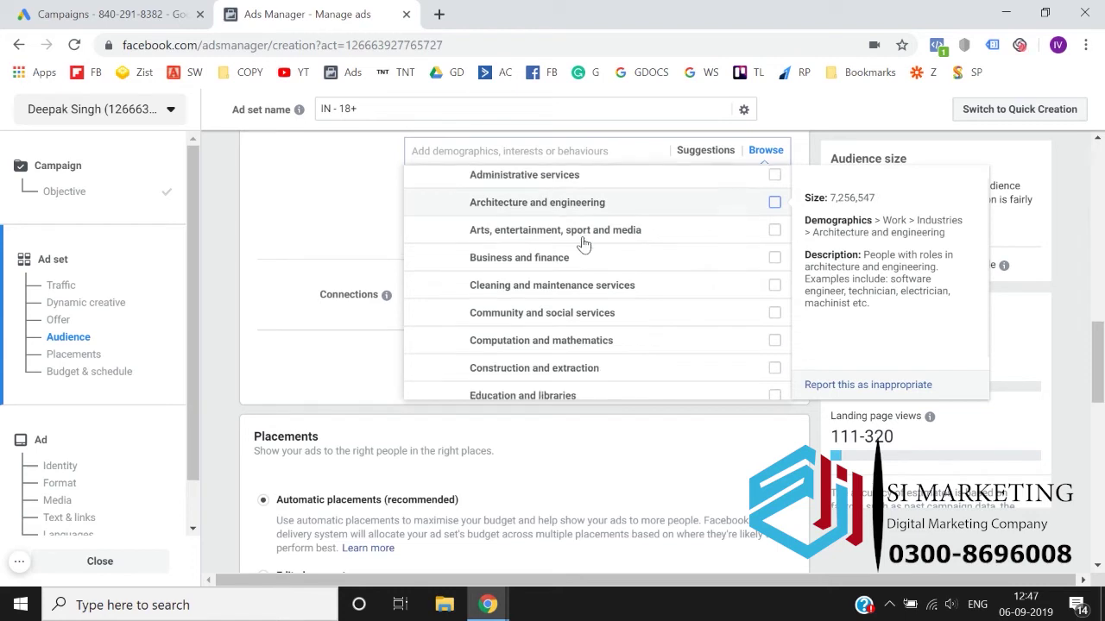
scroll(596, 268, "down", 2)
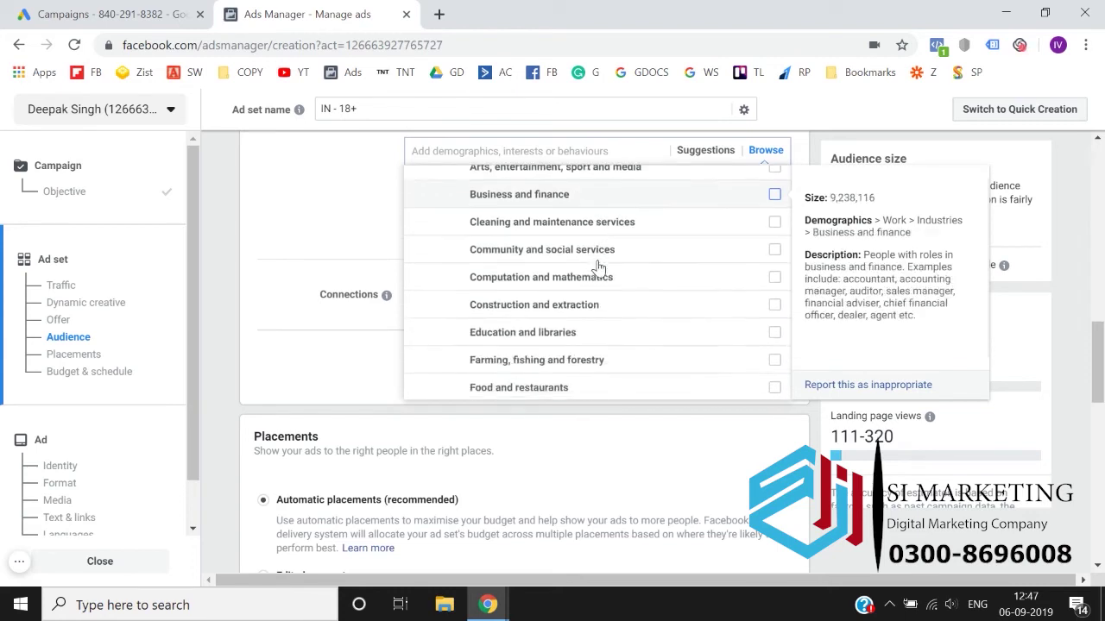
scroll(583, 306, "down", 1)
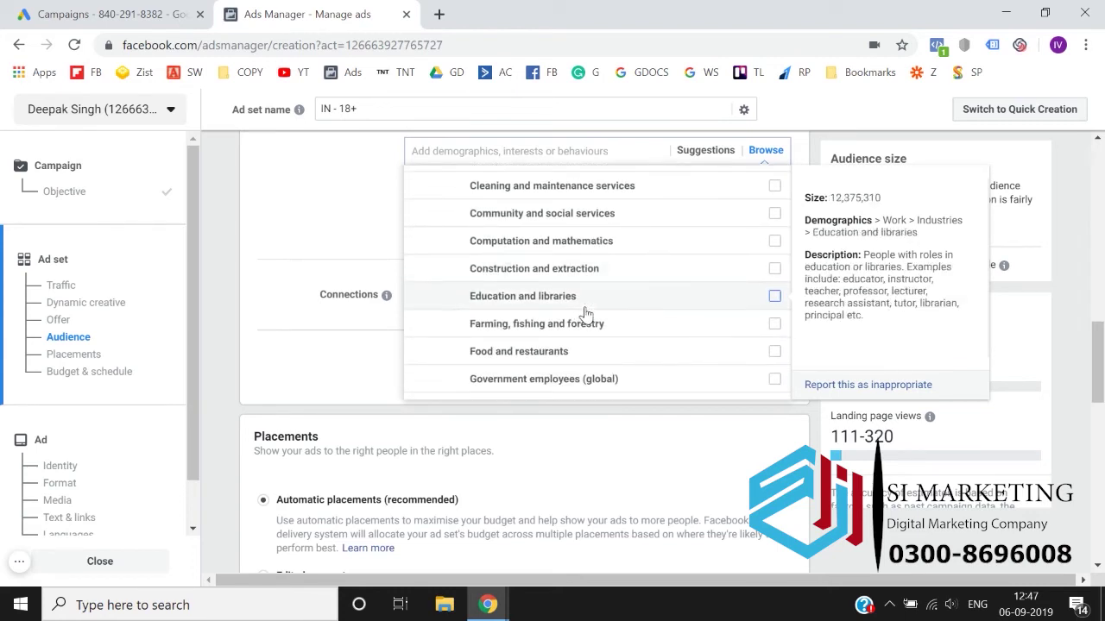
scroll(585, 312, "down", 1)
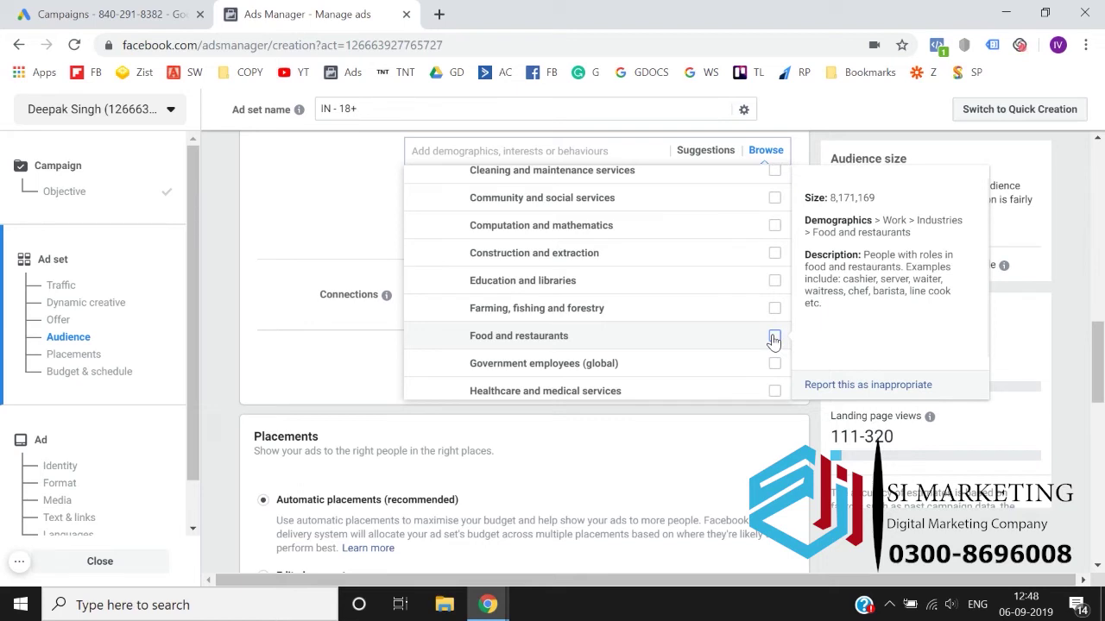
scroll(774, 340, "up", 3)
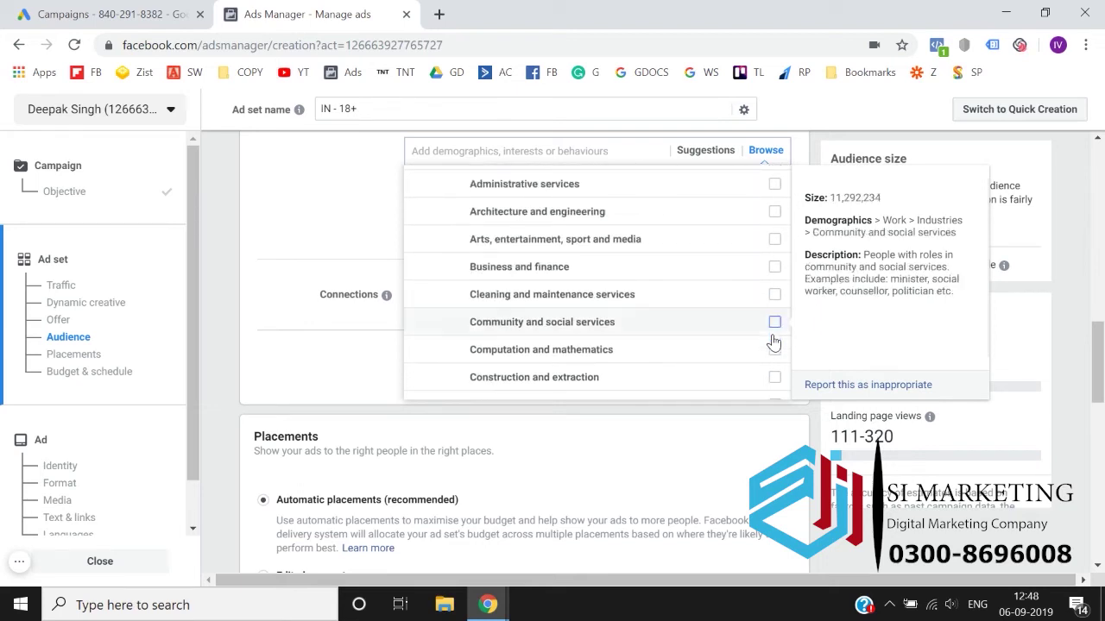
left_click(435, 302)
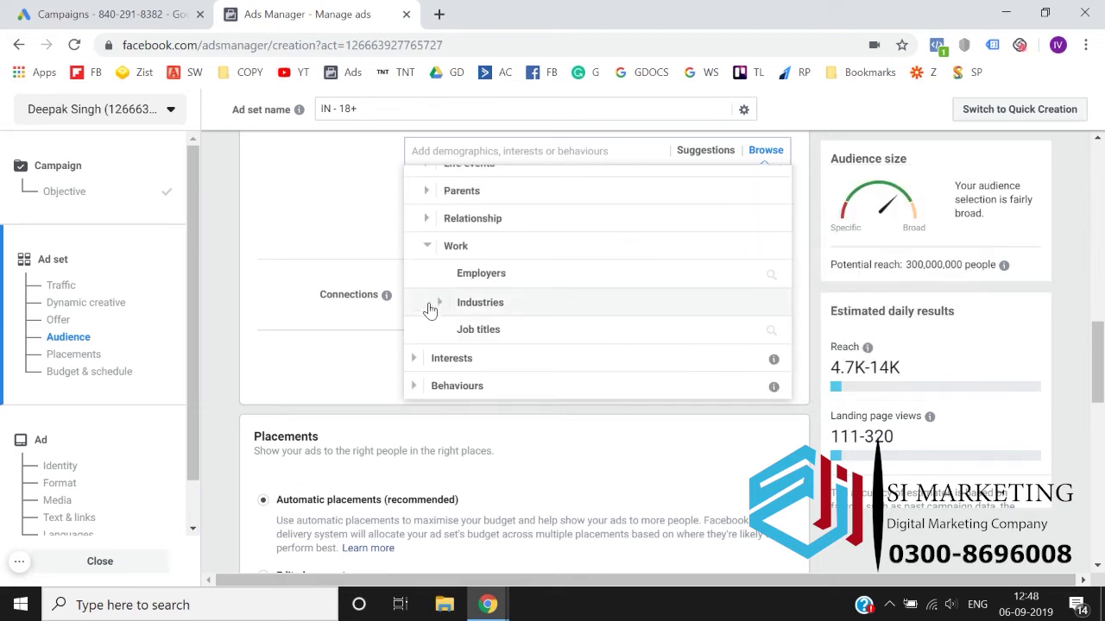
Search the Work job titles for accountant, view the Fund Accountant details, and return to the category list without selecting a title.
scroll(511, 353, "down", 1)
left_click(531, 277)
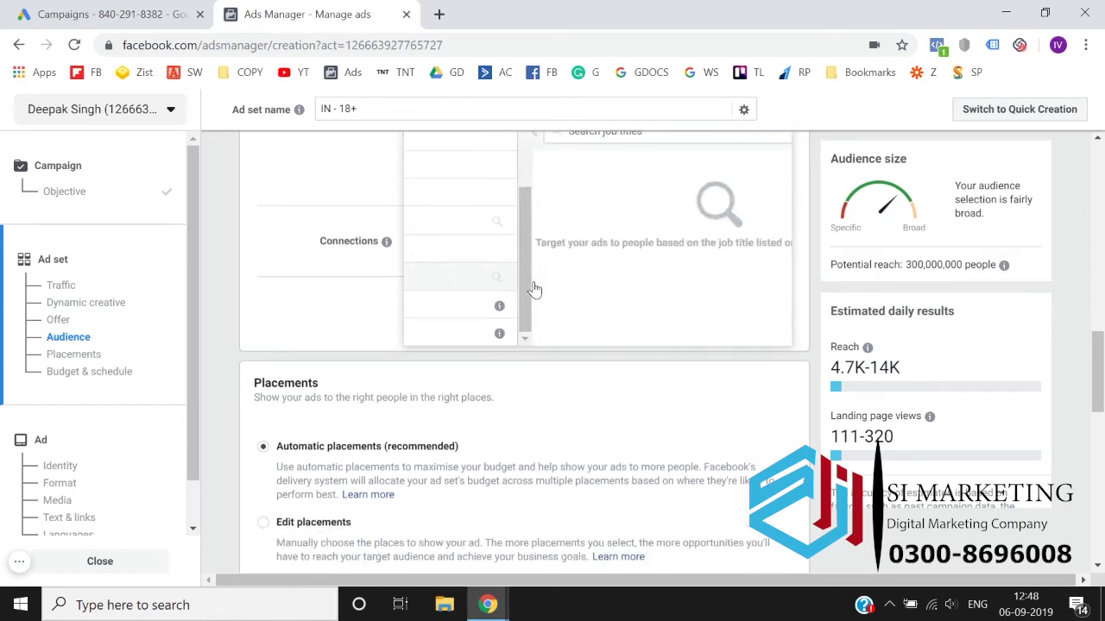
scroll(538, 168, "up", 1)
left_click(541, 217)
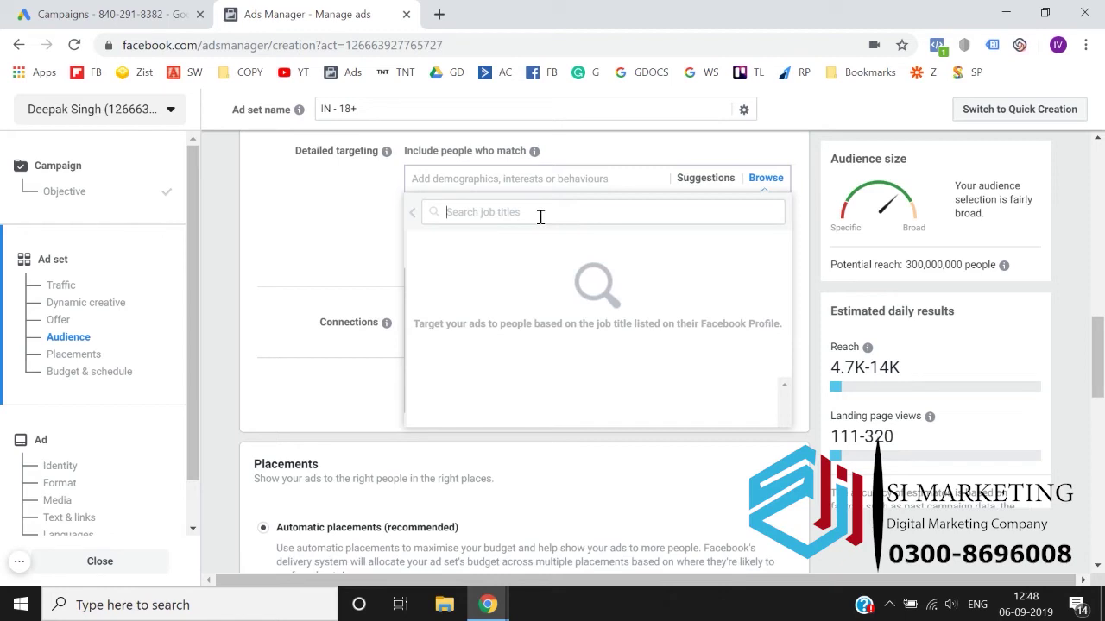
type("accountant")
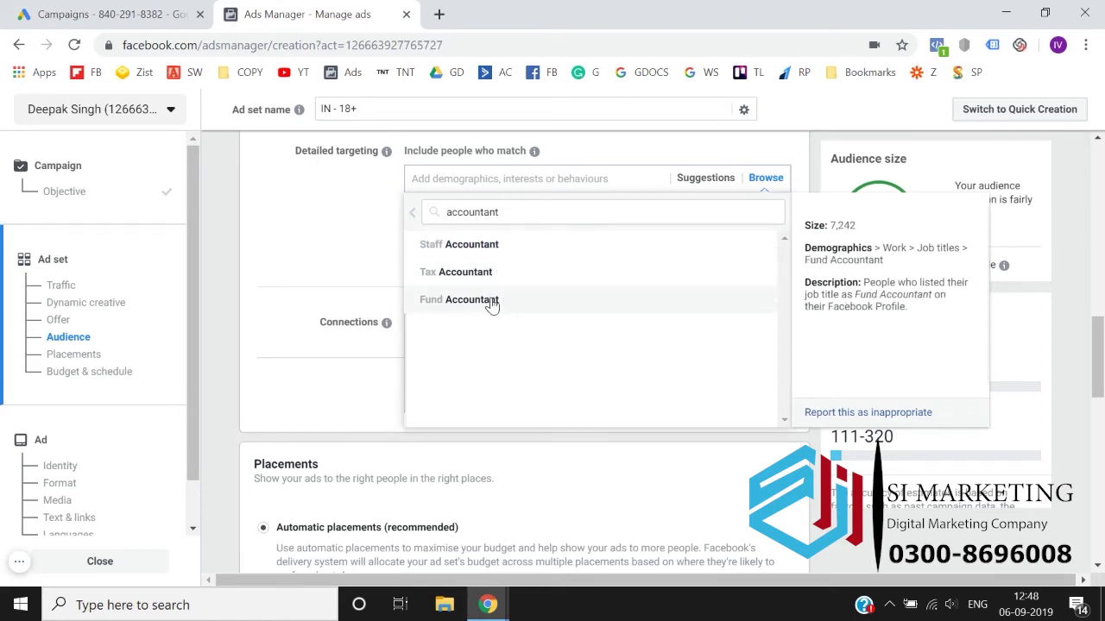
left_click(414, 220)
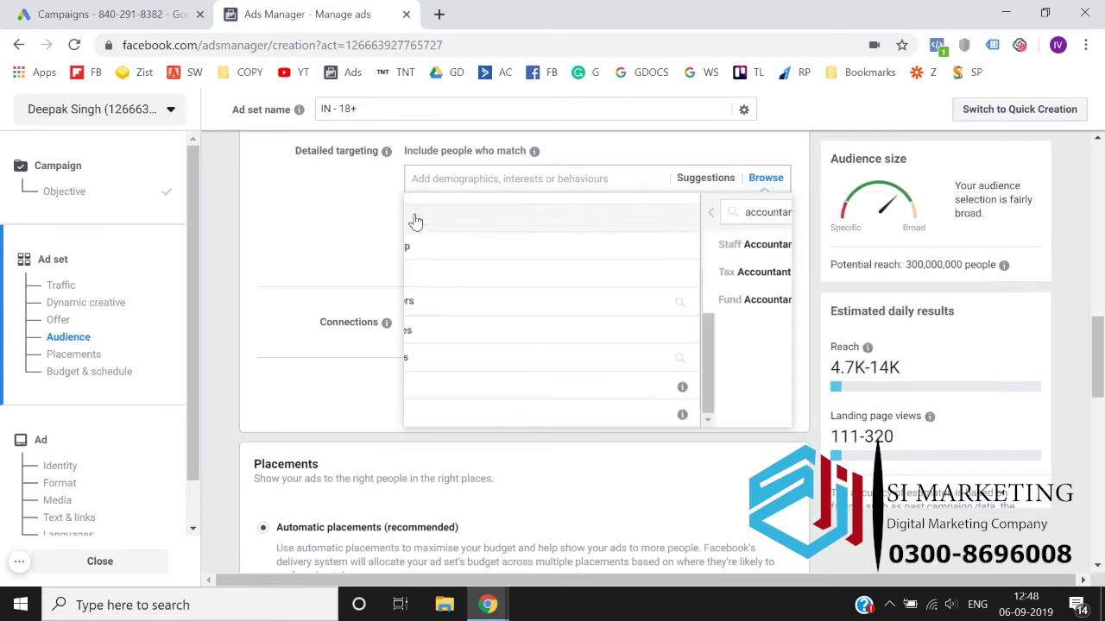
left_click(500, 367)
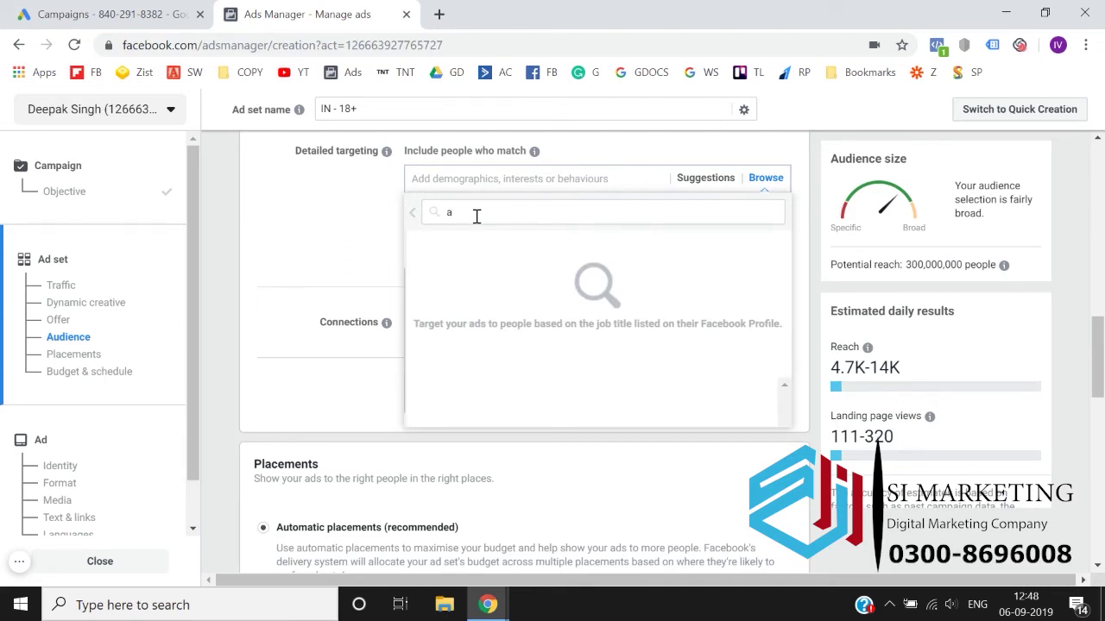
key("BackSpace")
left_click(413, 214)
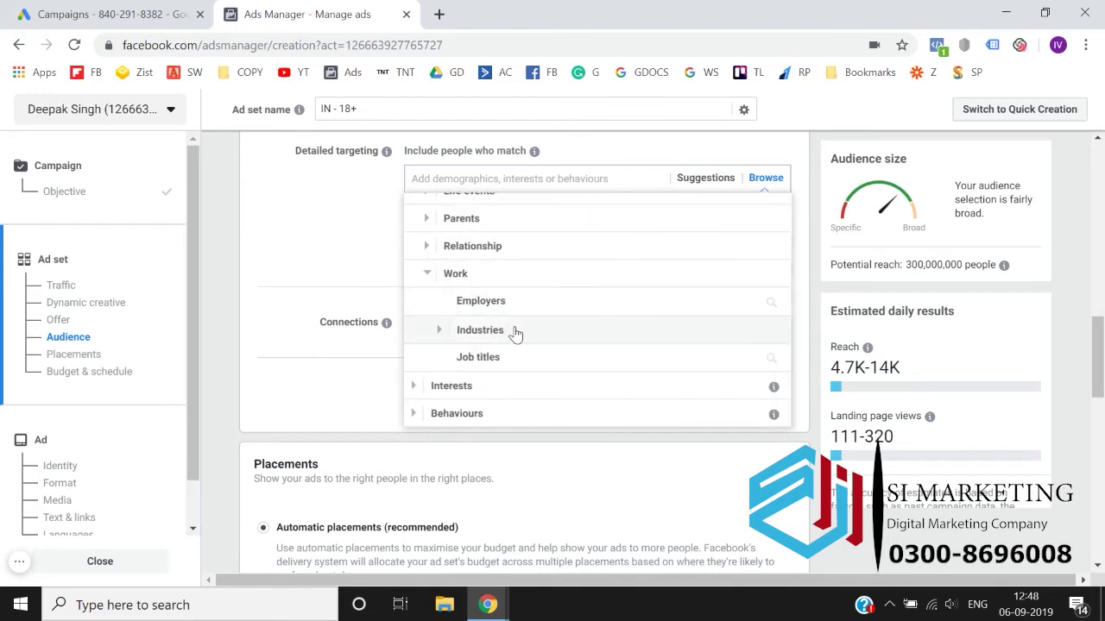
Collapse Work and Demographics, and view the Interests categories before collapsing Interests as well.
scroll(512, 330, "down", 1)
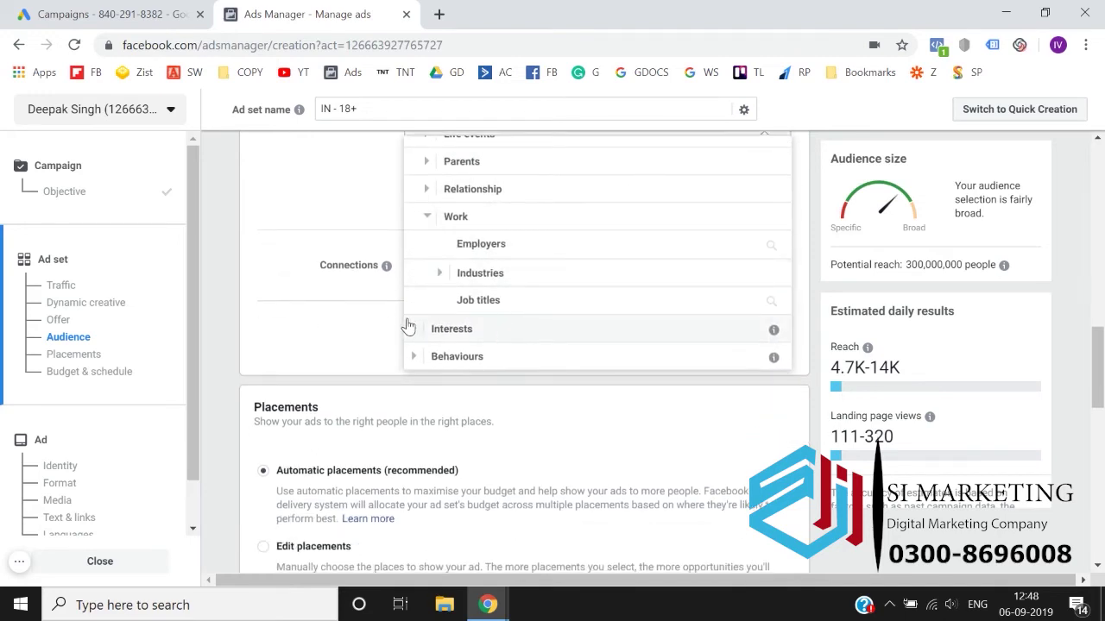
scroll(407, 326, "up", 1)
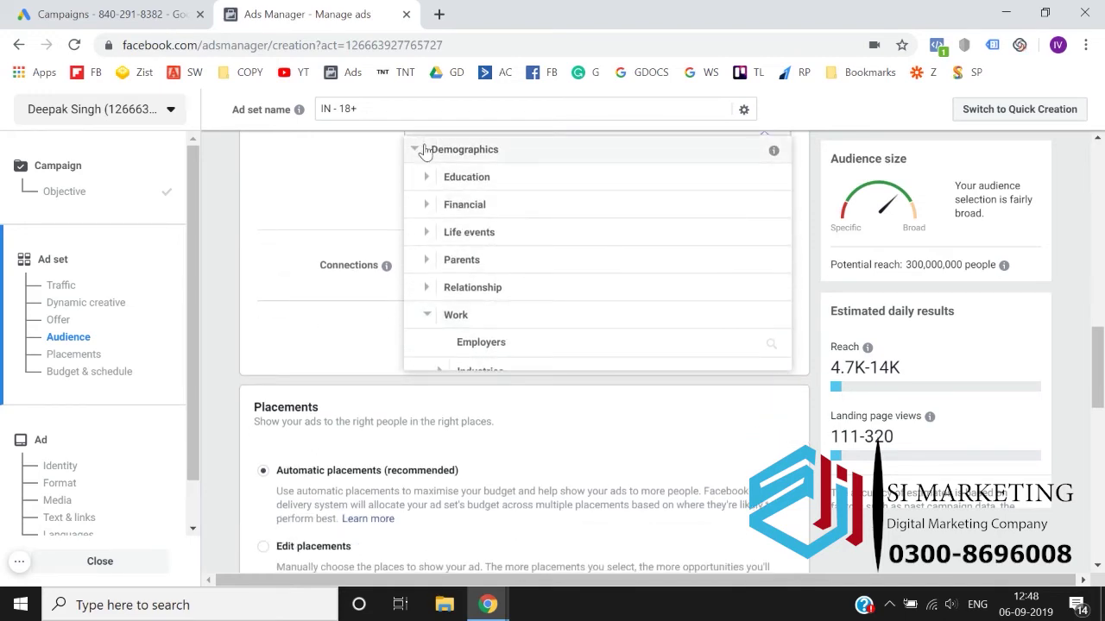
left_click(424, 150)
scroll(416, 251, "up", 3)
left_click(414, 306)
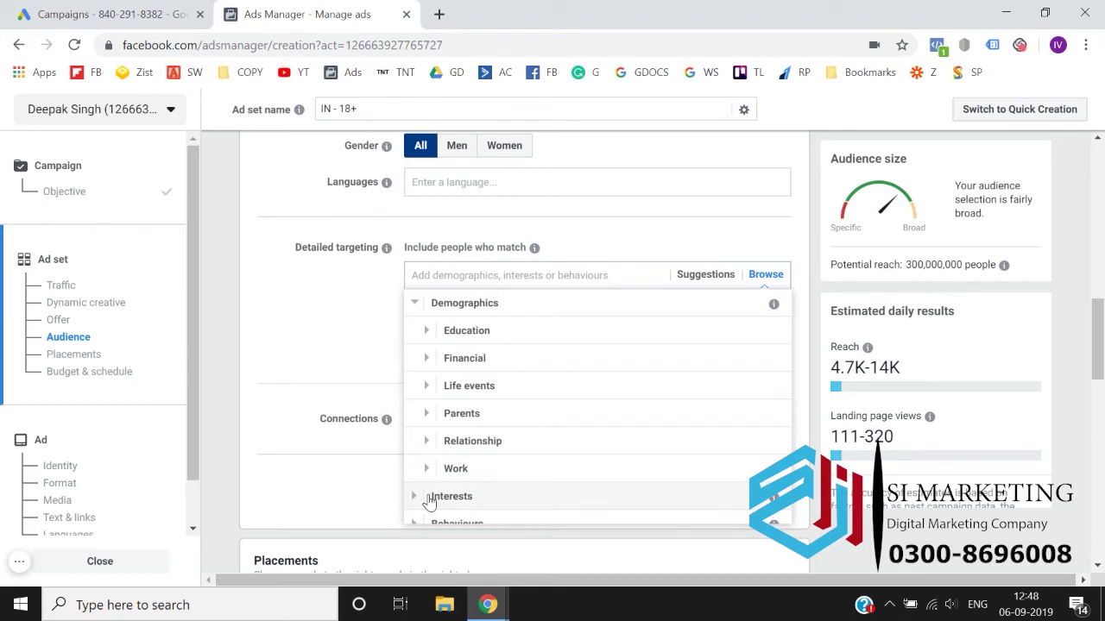
left_click(414, 303)
left_click(412, 329)
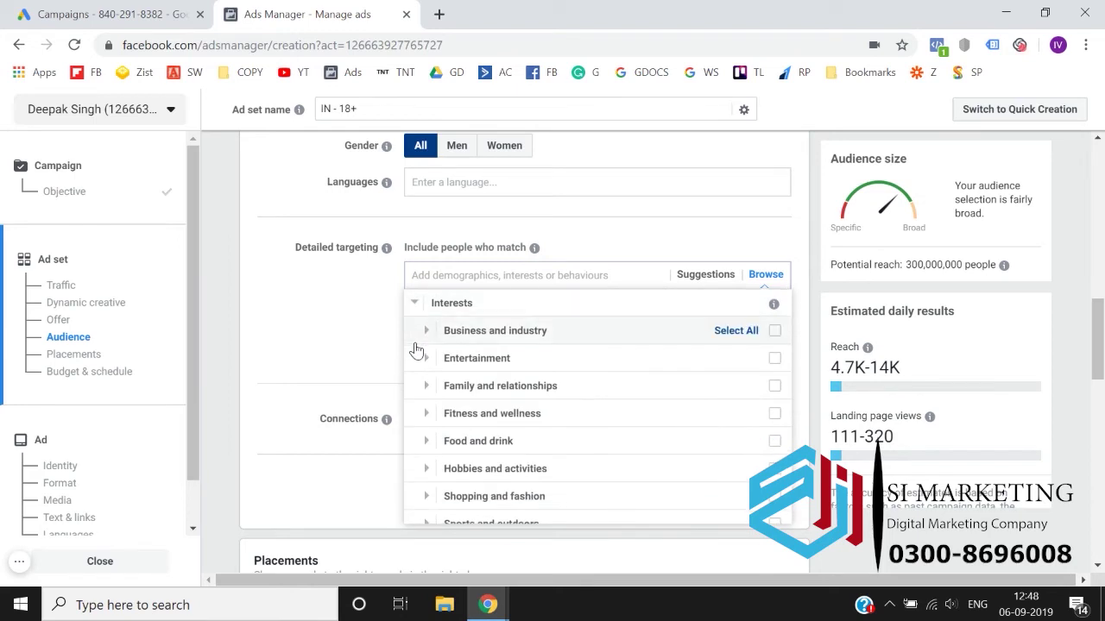
left_click(414, 305)
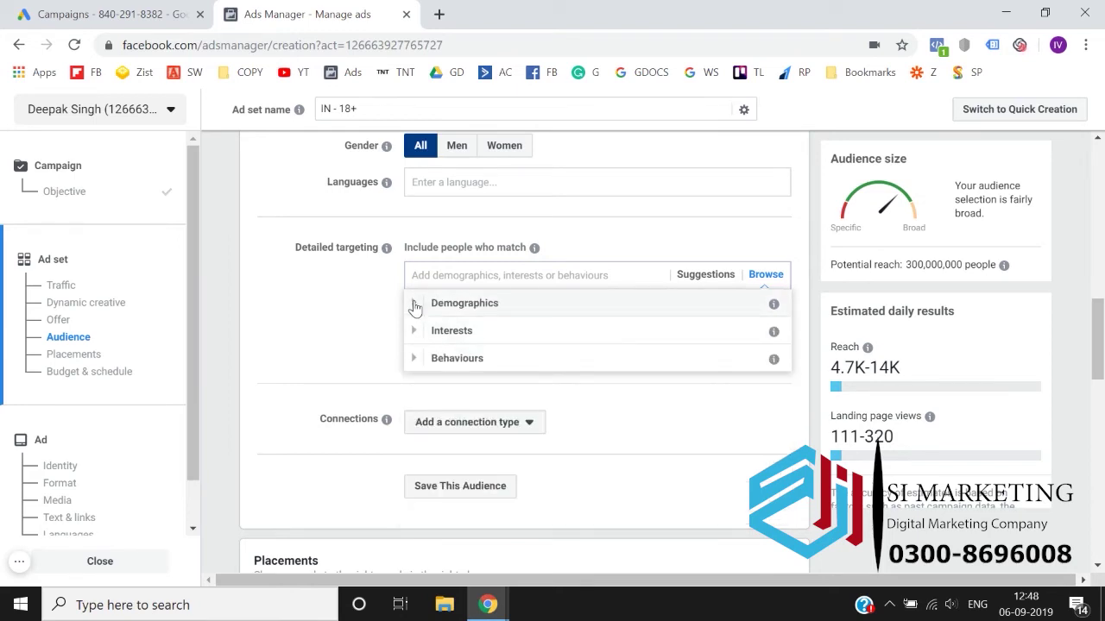
Expand Behaviours and look through its categories, from Anniversary down to Travel.
left_click(415, 367)
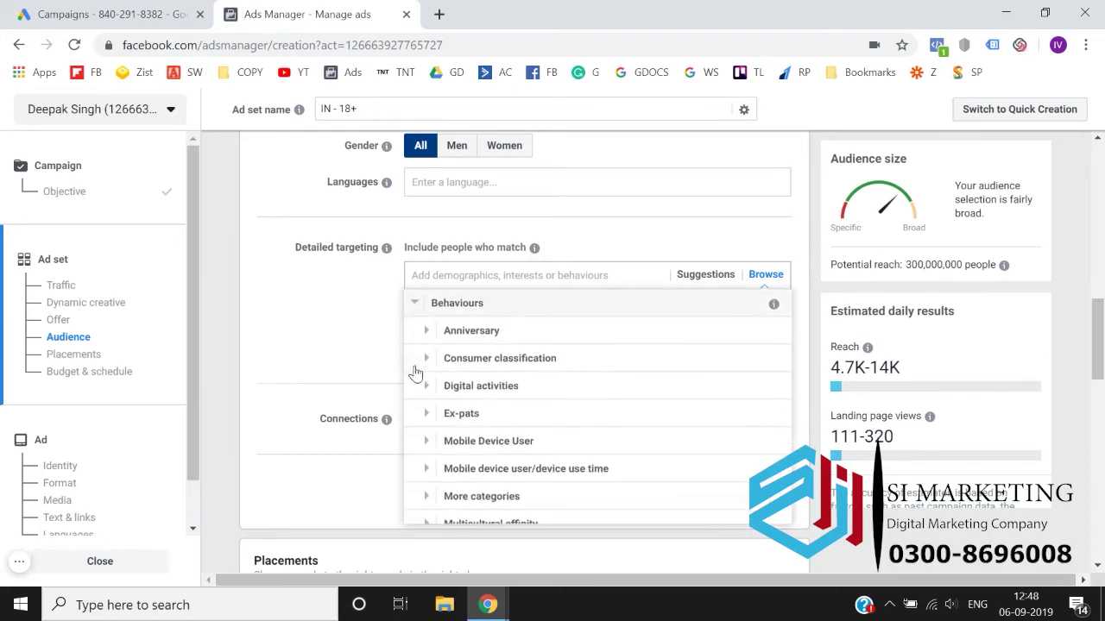
scroll(475, 406, "down", 2)
scroll(553, 493, "down", 4)
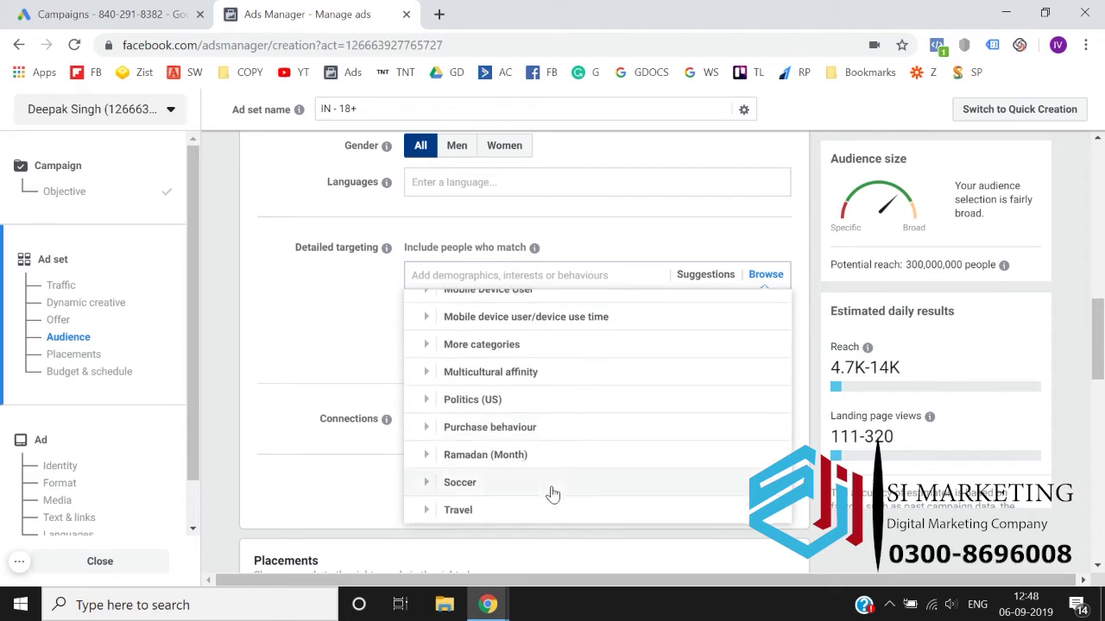
scroll(553, 494, "up", 3)
scroll(552, 494, "up", 4)
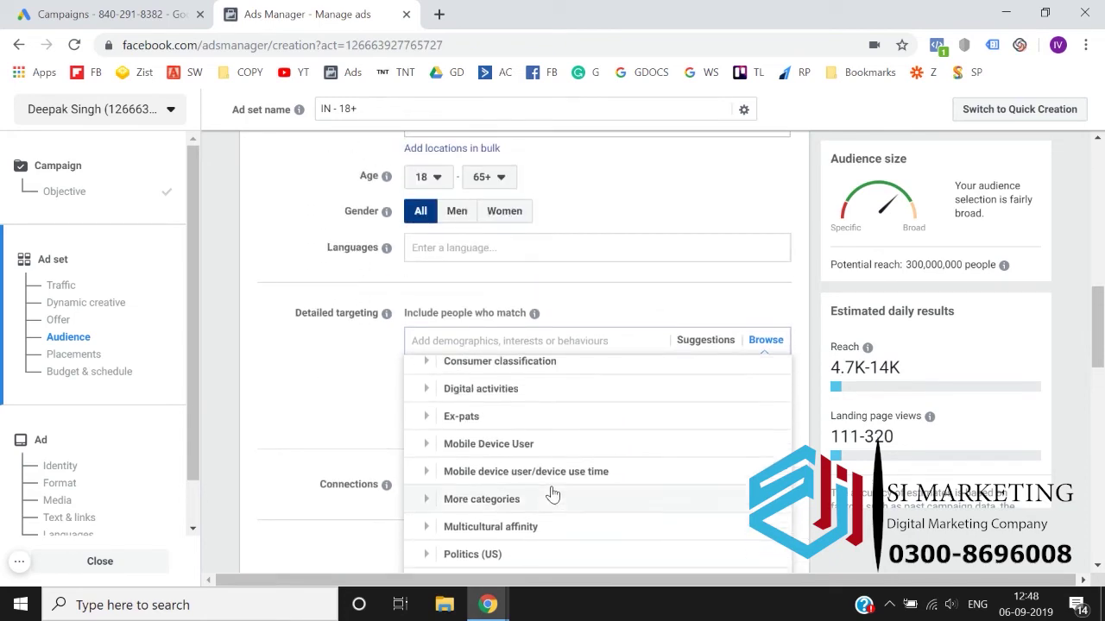
scroll(362, 449, "down", 1)
scroll(361, 448, "down", 1)
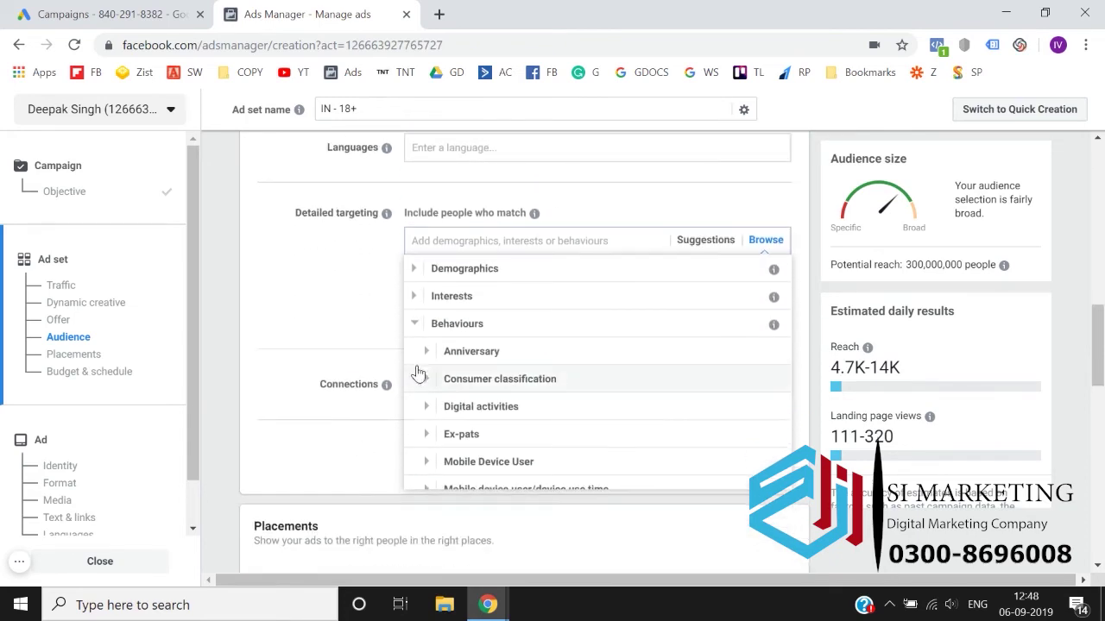
Expand Anniversary under Behaviours, view the details of Anniversary (within 61-90 days), and collapse it.
left_click(424, 361)
mouse_move(471, 311)
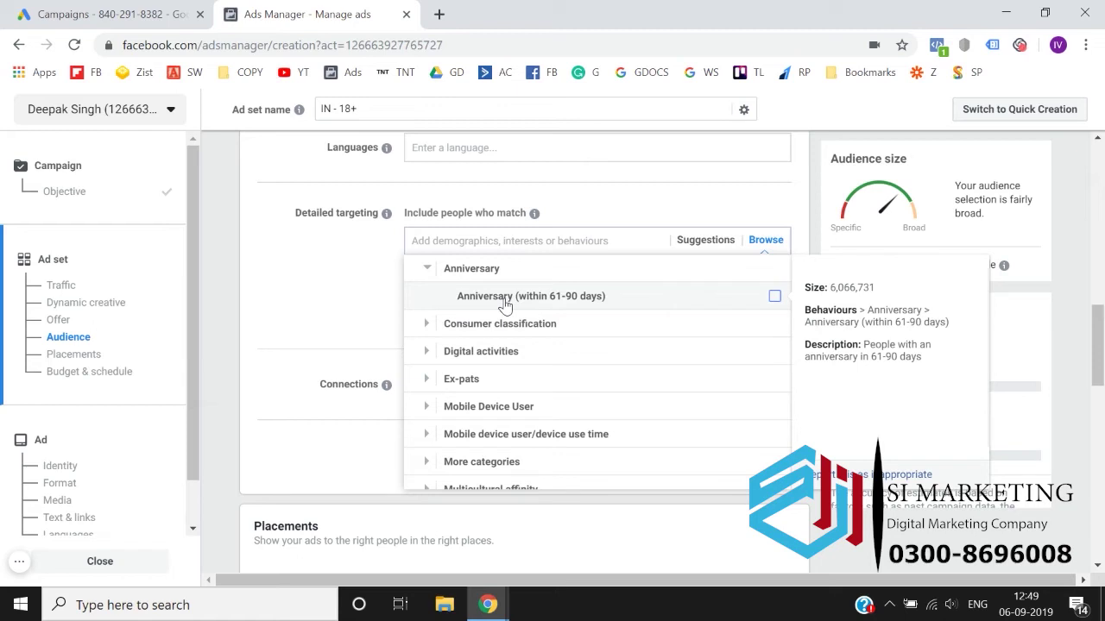
left_click(426, 268)
Expand Consumer classification, view the country list and Argentina's high-value goods options, and collapse Argentina.
left_click(426, 324)
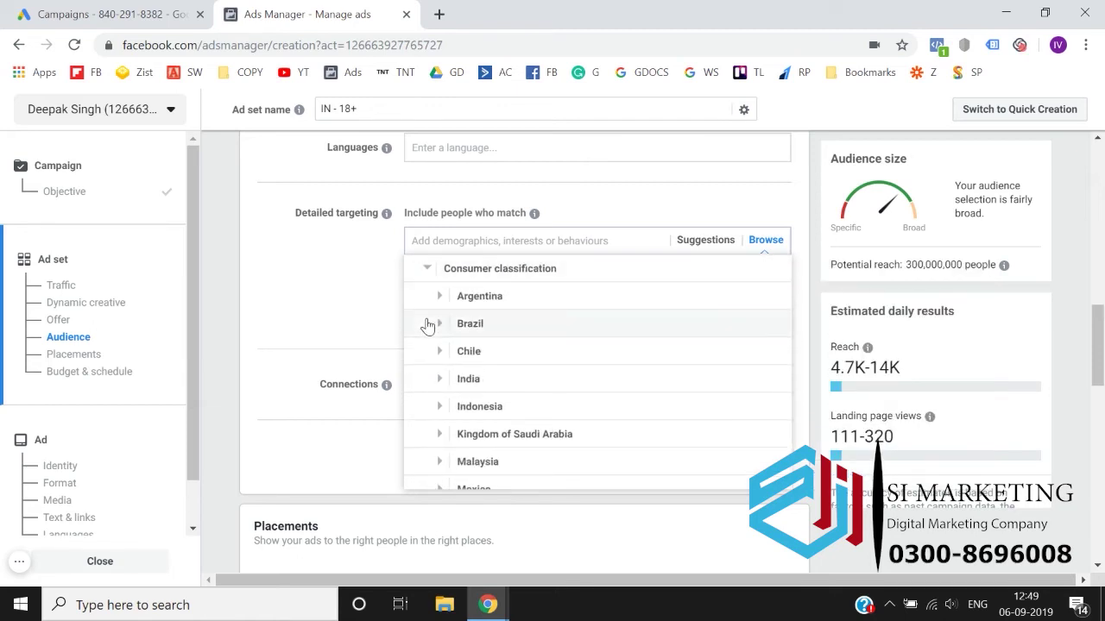
scroll(440, 317, "down", 1)
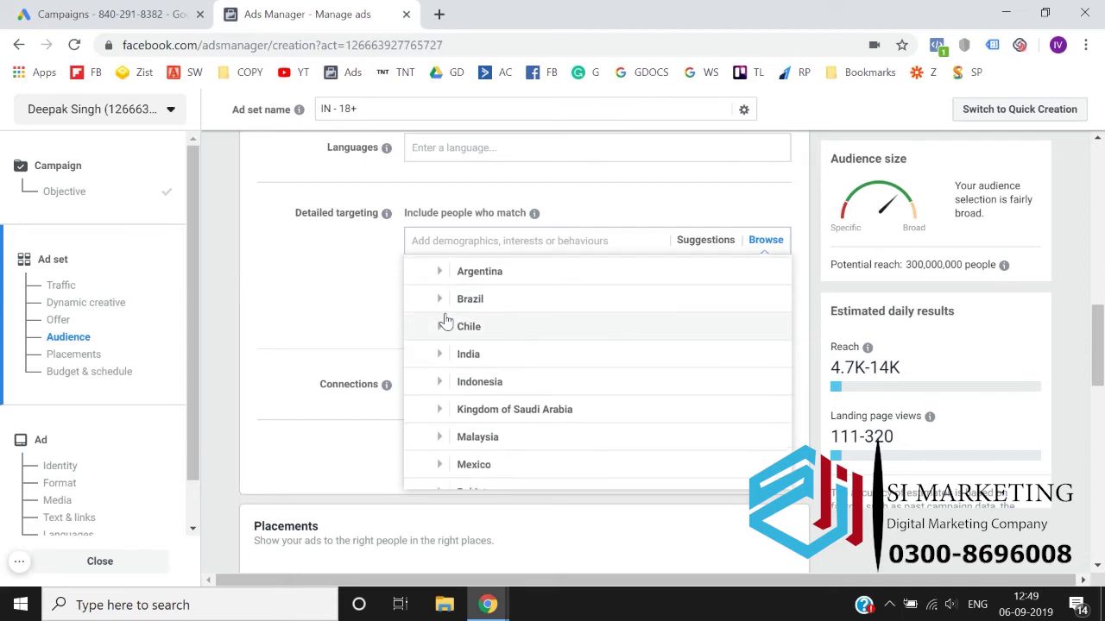
scroll(440, 312, "up", 1)
left_click(438, 306)
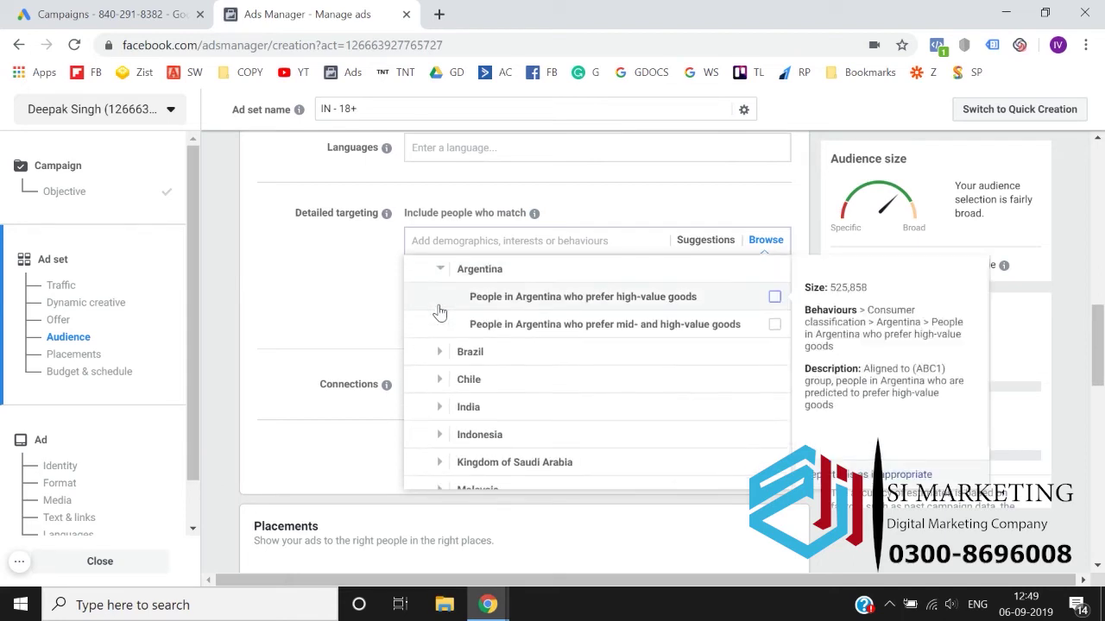
left_click(434, 274)
scroll(434, 327, "up", 1)
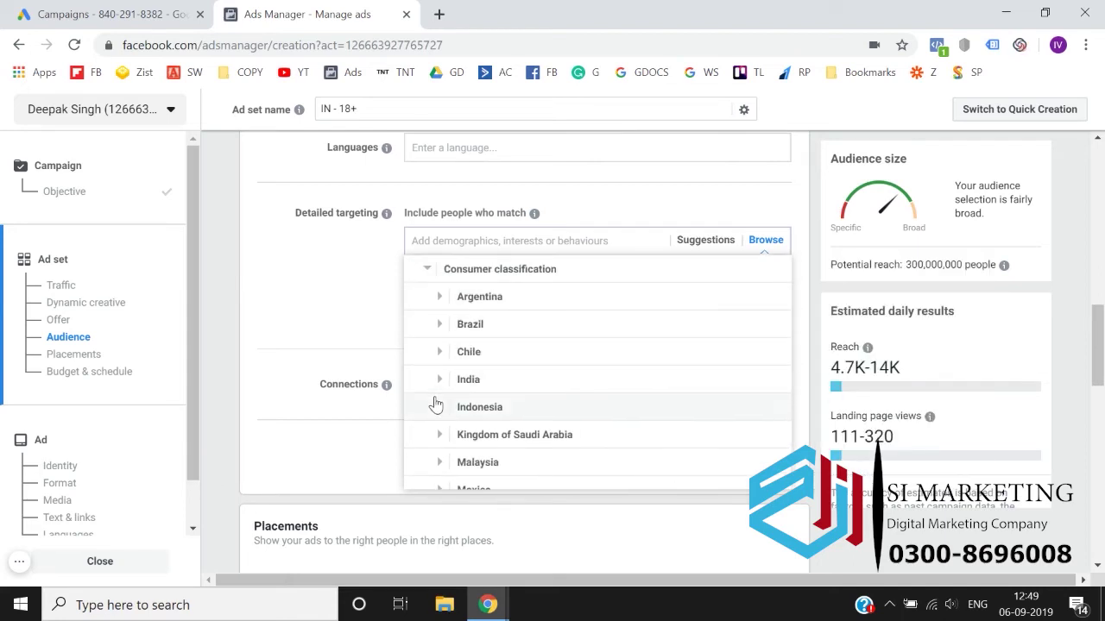
View the details of People in India who prefer high-value goods, and collapse India and Consumer classification.
left_click(438, 379)
mouse_move(530, 311)
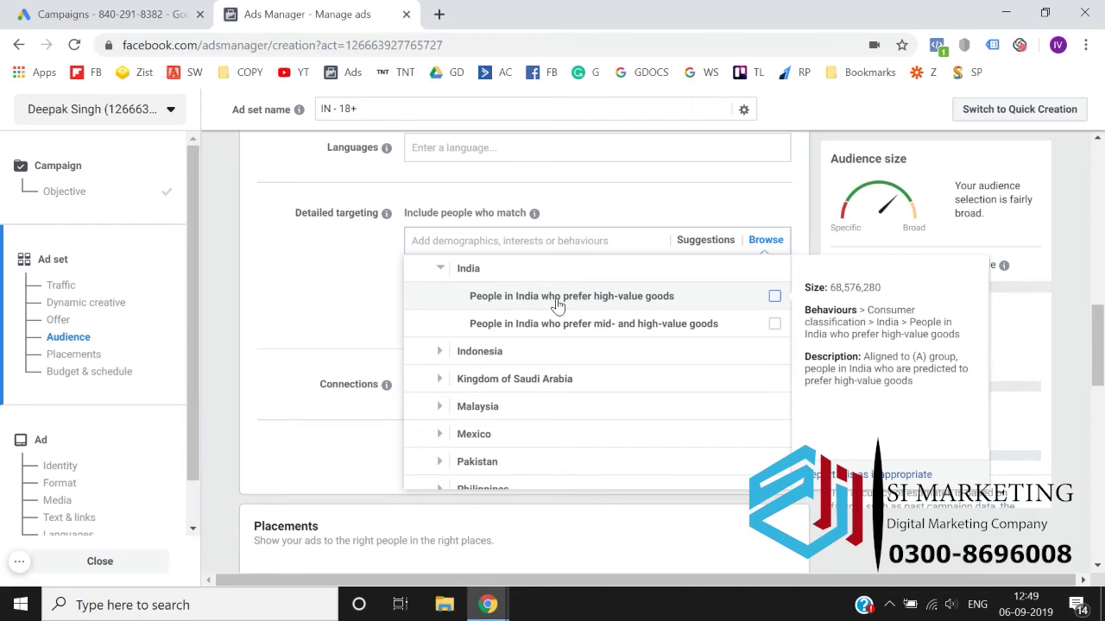
left_click(439, 285)
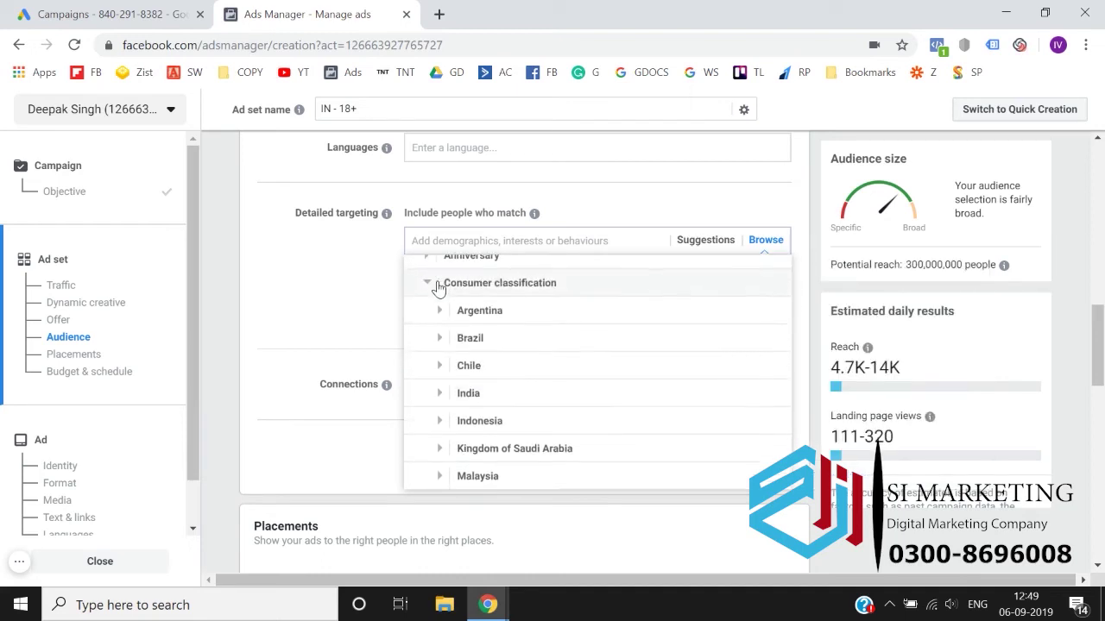
scroll(427, 295, "down", 1)
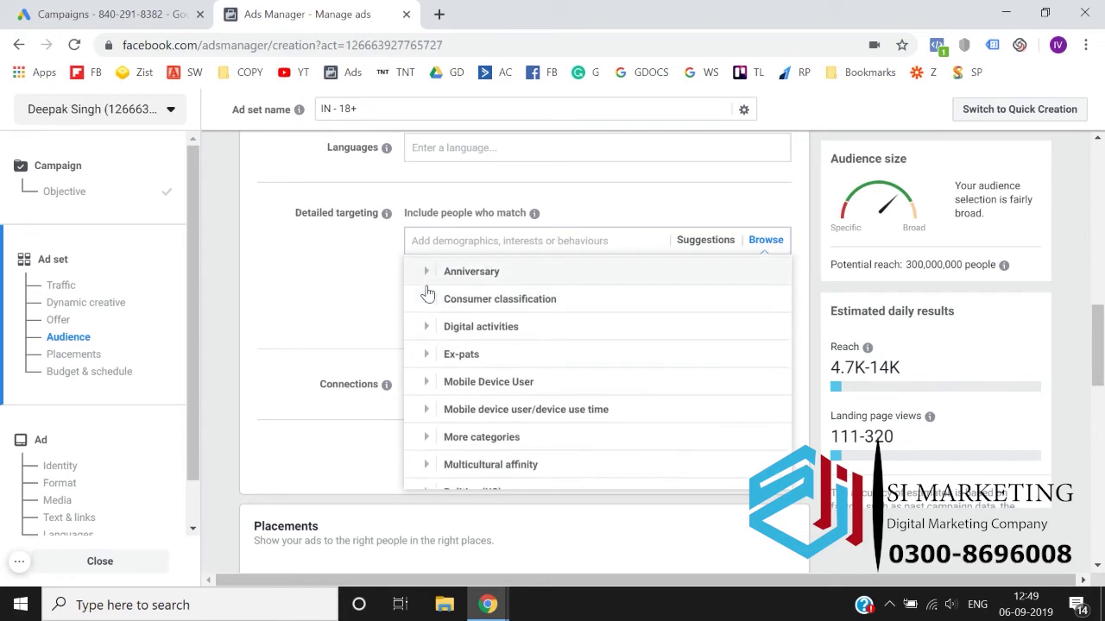
Expand Digital activities under Behaviours, view the Canvas gaming options such as Played Canvas games (last 7 days), and collapse Canvas gaming.
left_click(429, 328)
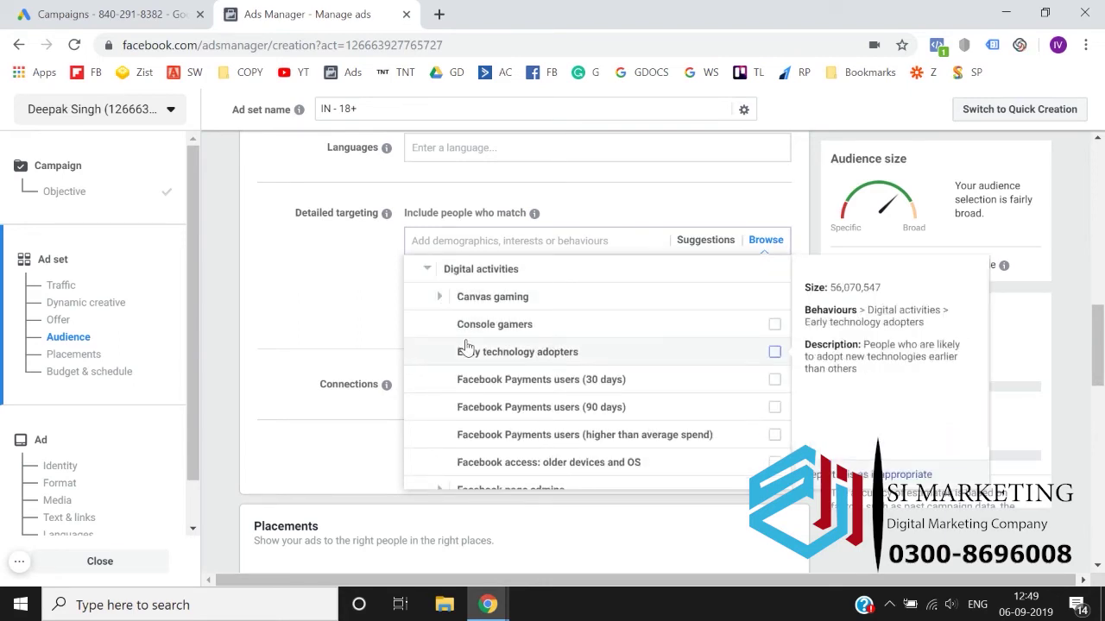
left_click(438, 295)
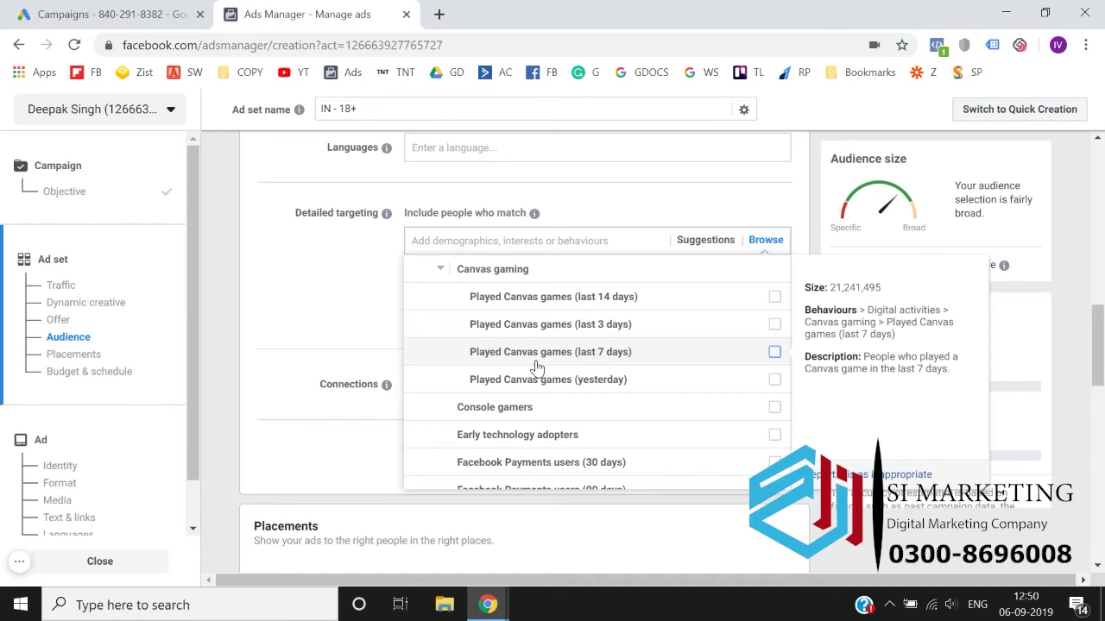
left_click(441, 269)
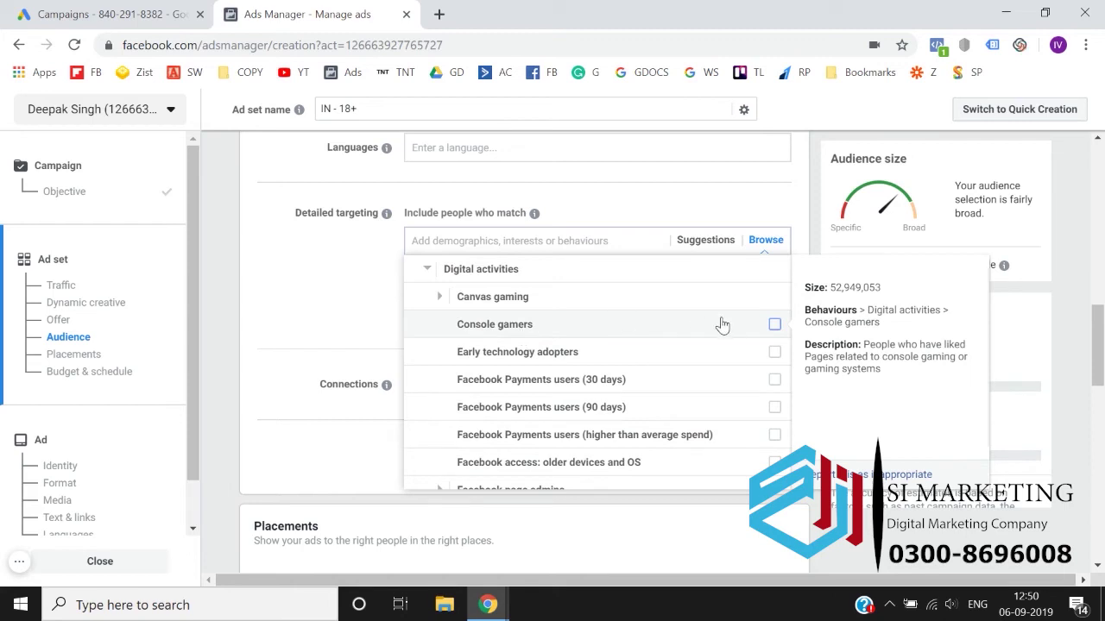
View the details of the Facebook Payments users options under Digital activities, and collapse the category.
scroll(722, 325, "down", 1)
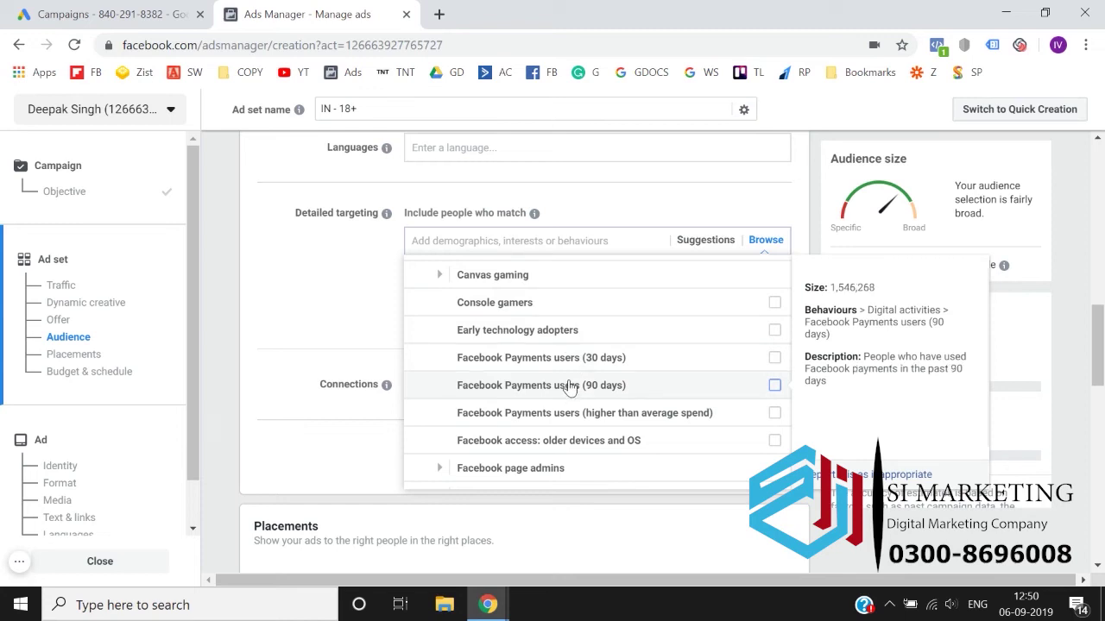
scroll(570, 387, "down", 1)
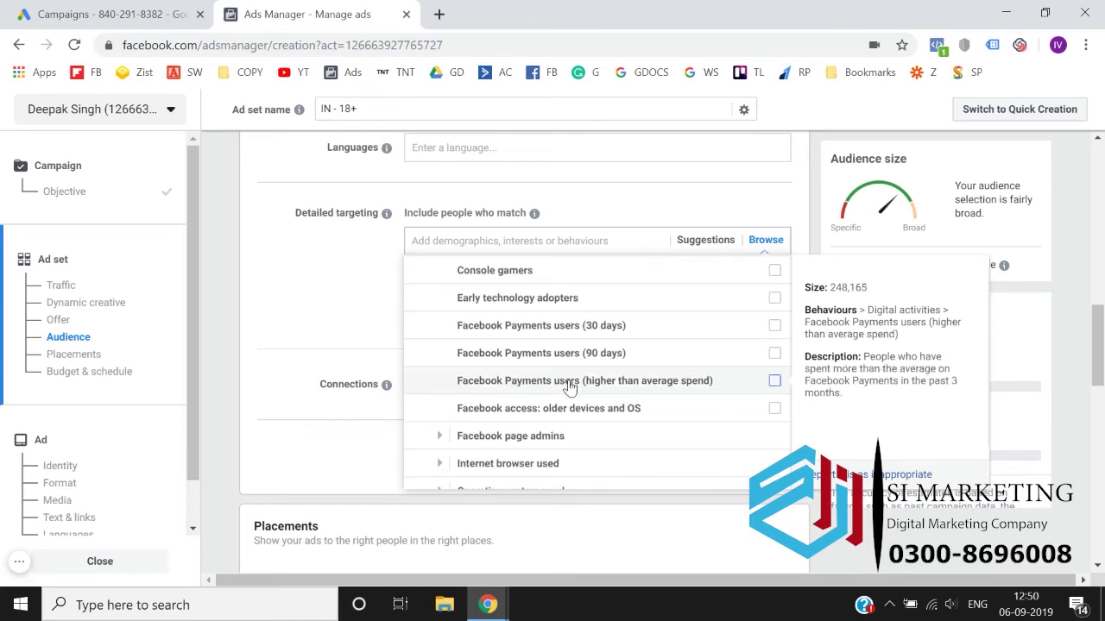
scroll(569, 387, "up", 3)
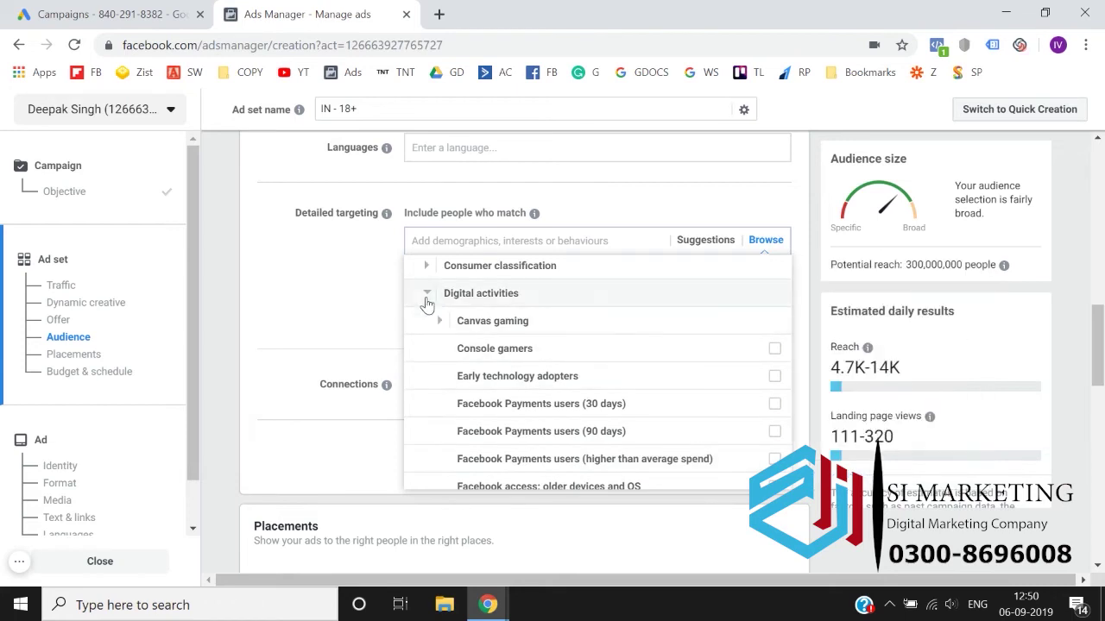
left_click(426, 293)
Expand Ex-pats under Behaviours and view the details of Family of those who live abroad and the first former-residence options.
scroll(432, 311, "up", 1)
scroll(432, 315, "down", 2)
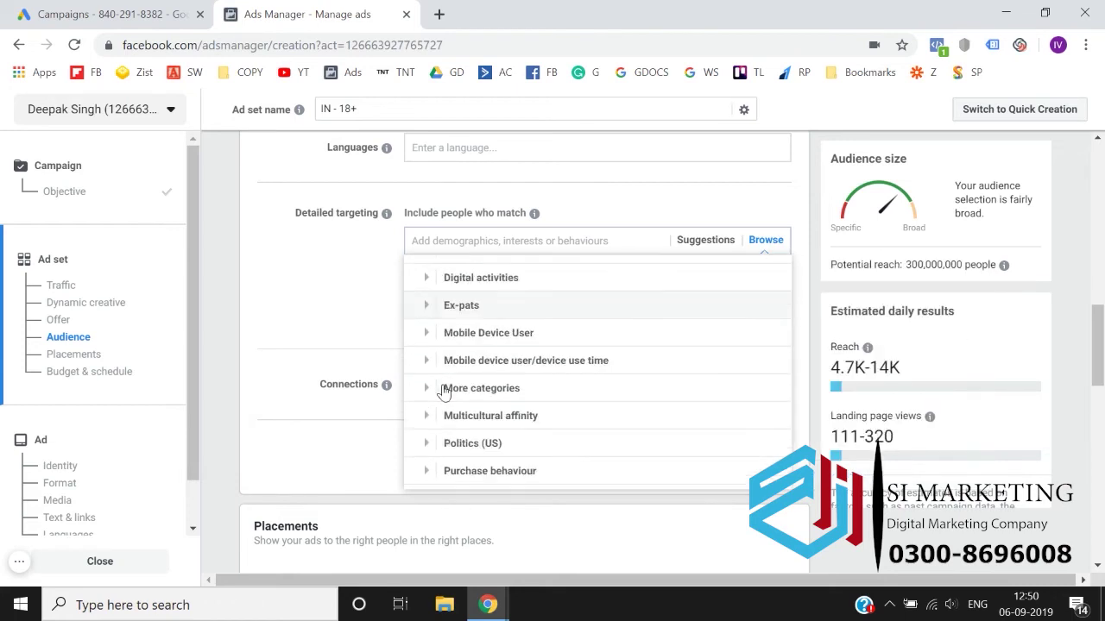
left_click(429, 308)
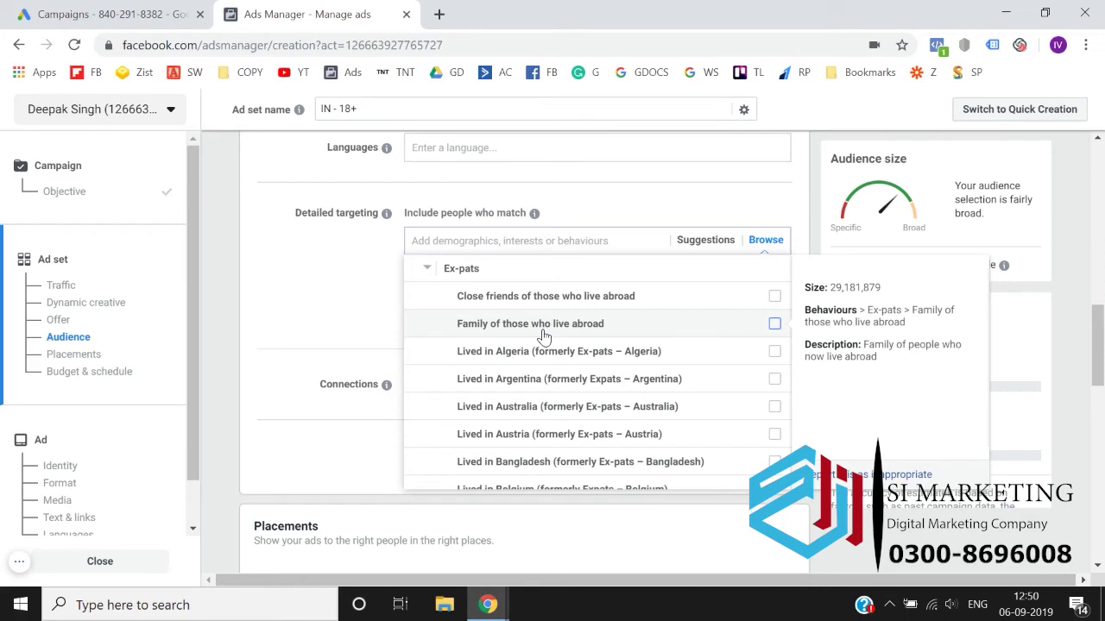
scroll(537, 388, "down", 2)
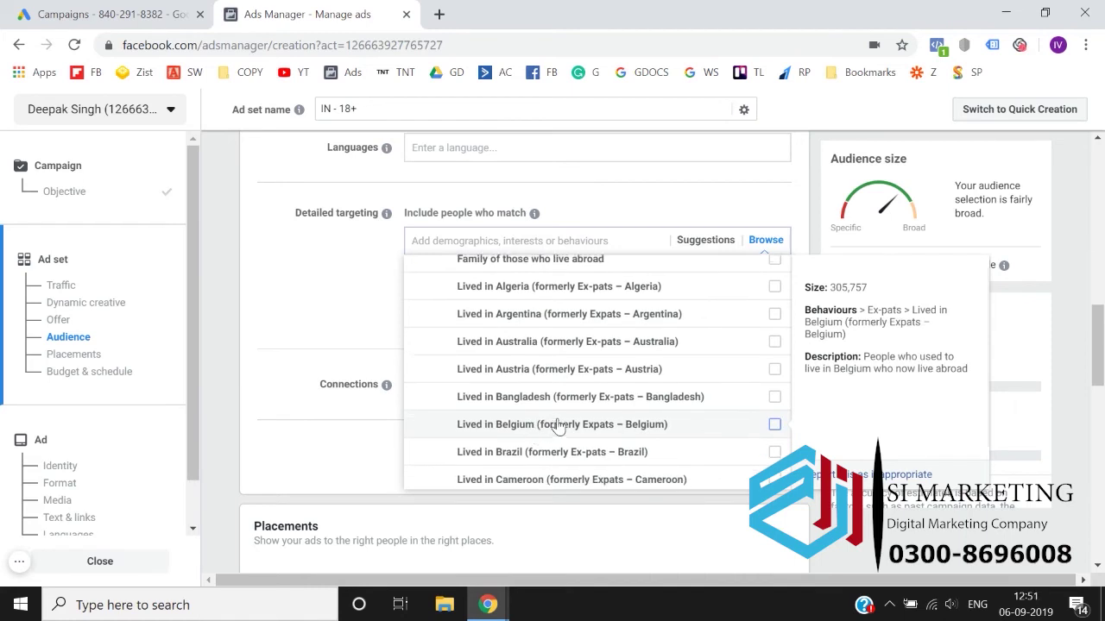
scroll(563, 389, "up", 1)
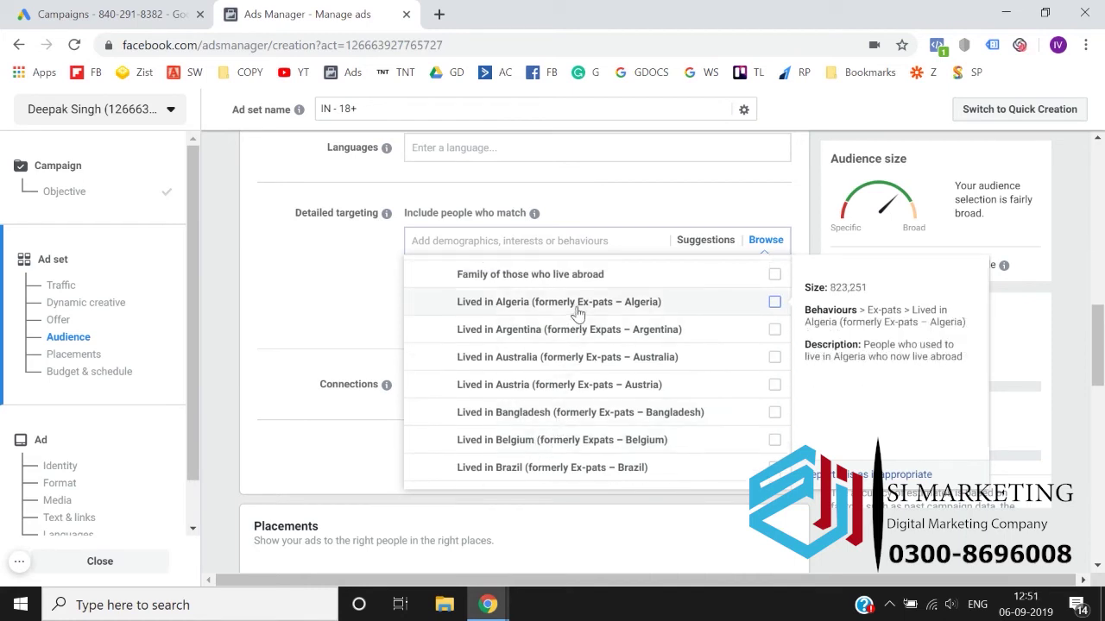
Look through the Lived in options for each country under Ex-pats, from Algeria to Italy, and collapse Ex-pats.
scroll(578, 312, "down", 3)
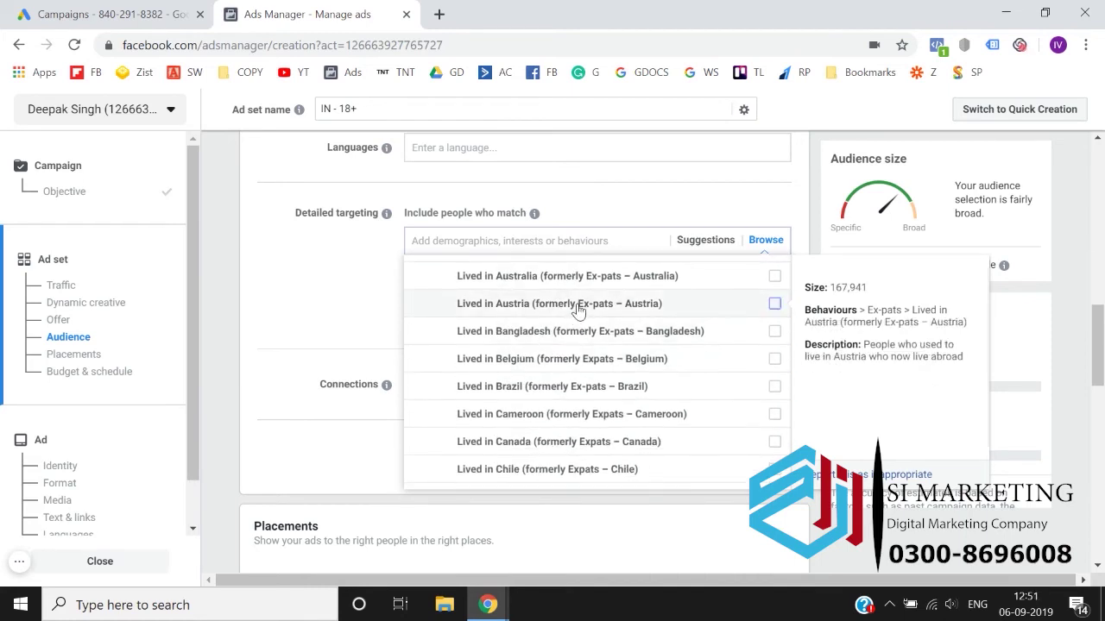
scroll(577, 313, "down", 7)
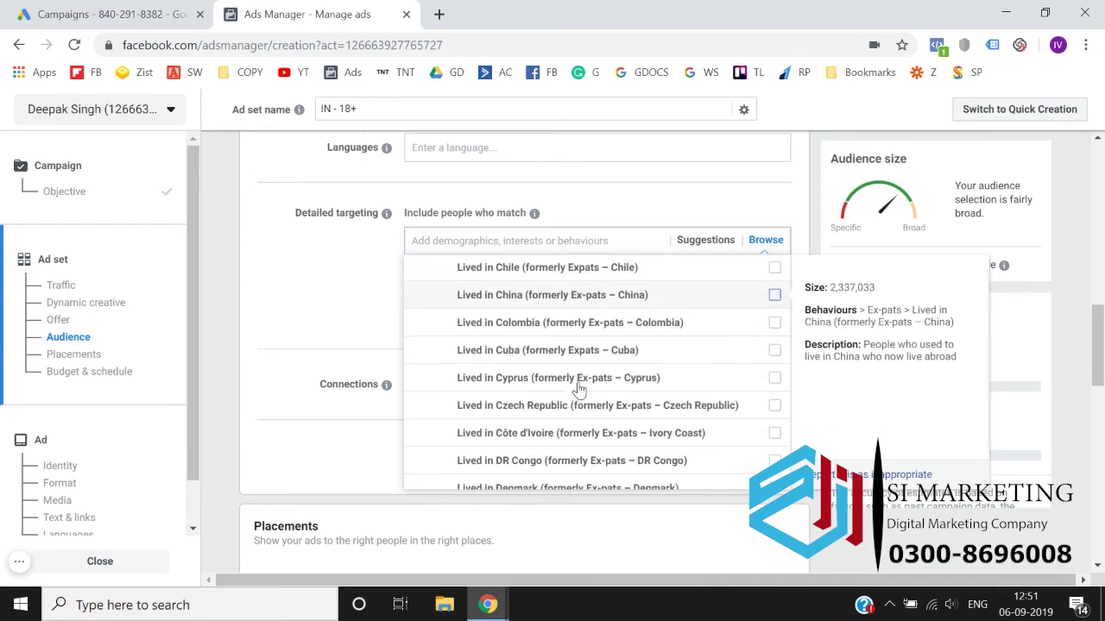
scroll(578, 390, "down", 6)
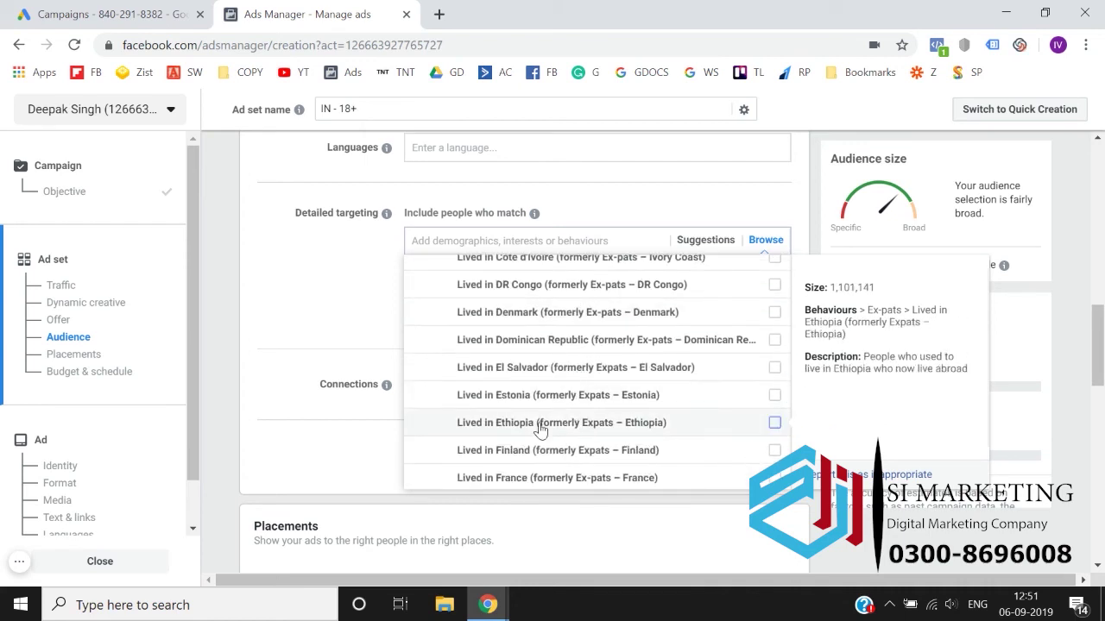
scroll(546, 423, "down", 3)
scroll(546, 421, "down", 10)
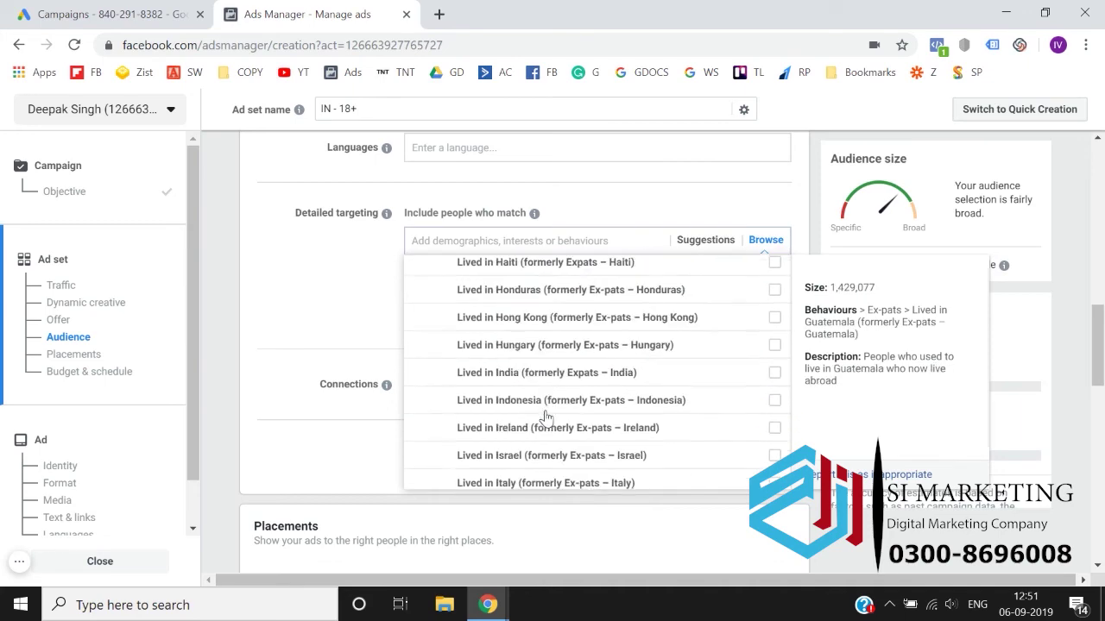
scroll(546, 418, "up", 9)
scroll(545, 419, "up", 20)
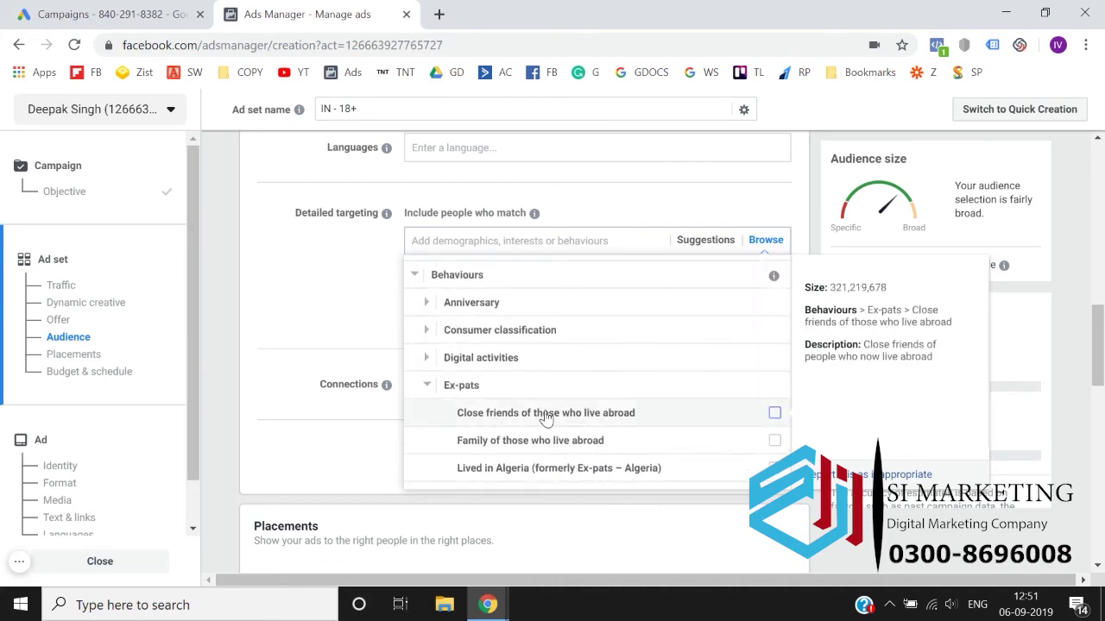
left_click(426, 388)
Expand Mobile Device User and view its options, including Android: 360 degree media supported.
scroll(425, 388, "down", 1)
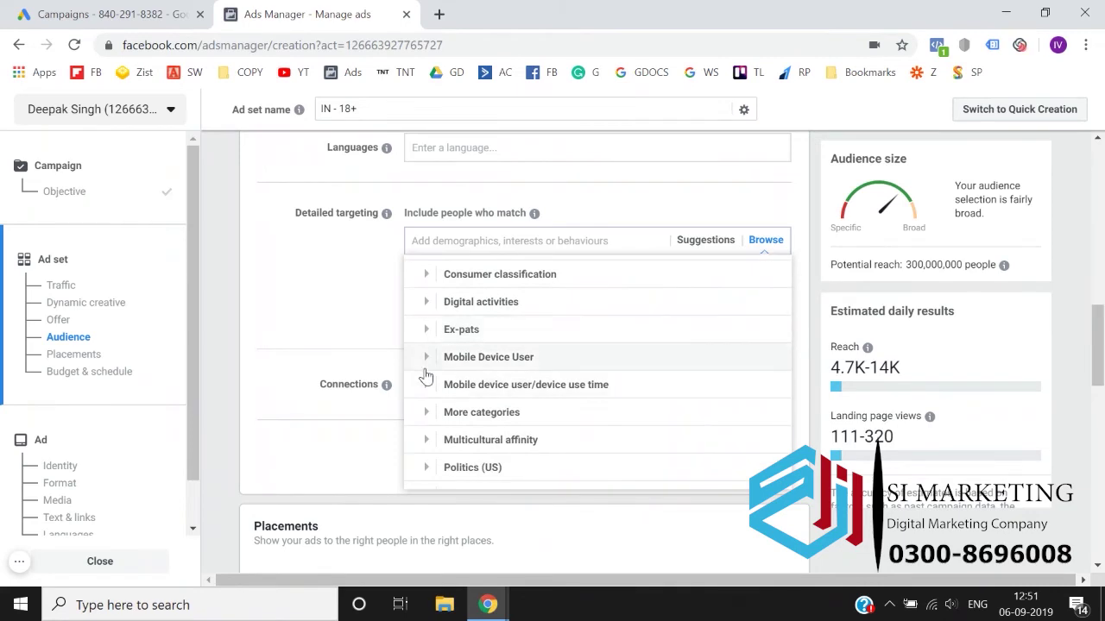
left_click(425, 362)
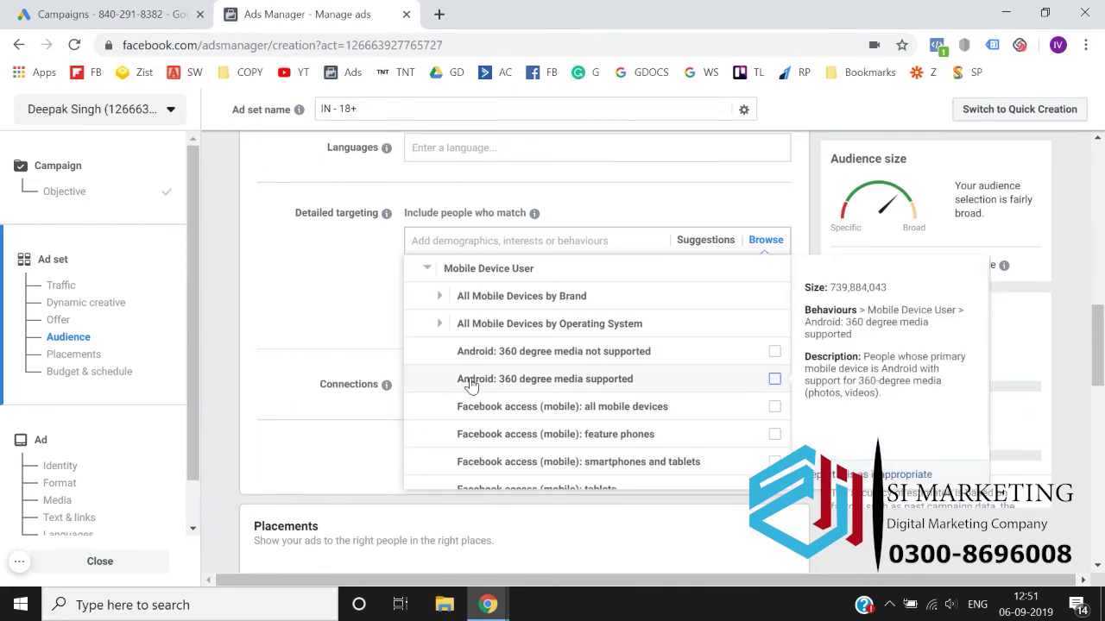
scroll(470, 386, "down", 1)
scroll(471, 386, "up", 1)
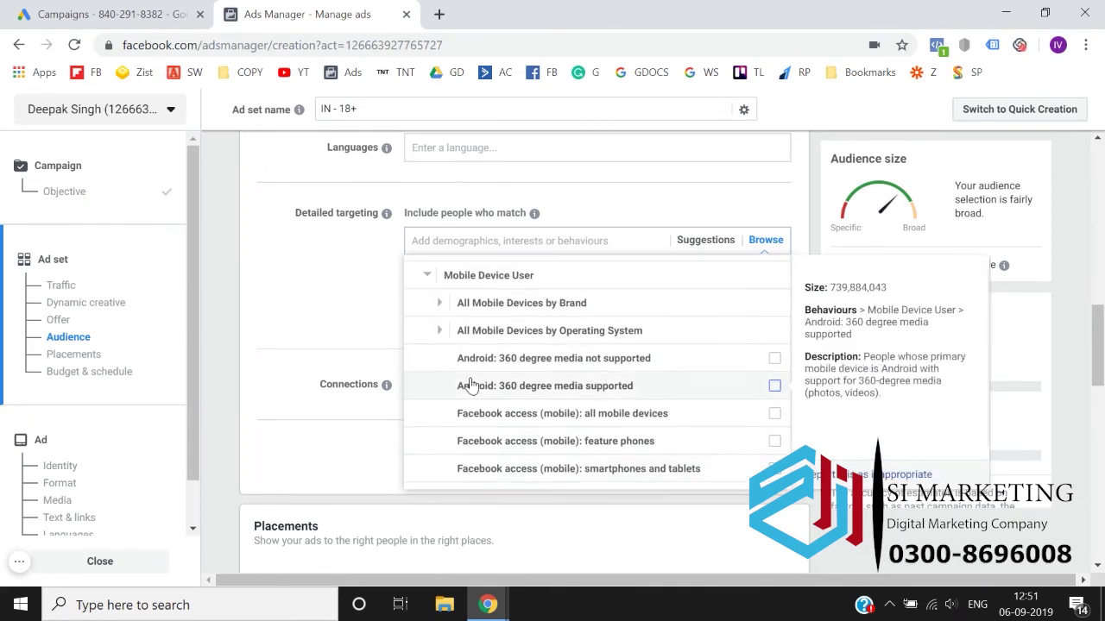
scroll(470, 386, "up", 1)
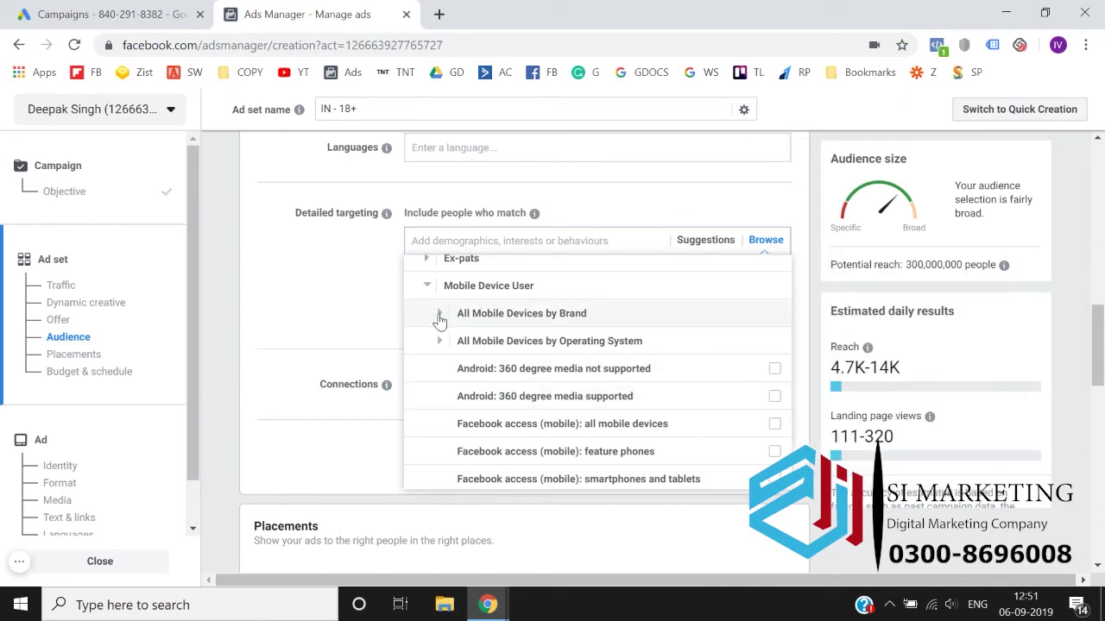
Expand All Mobile Devices by Brand and look through the brands, from Amazon and Apple to Micromax and VIVO devices.
left_click(439, 315)
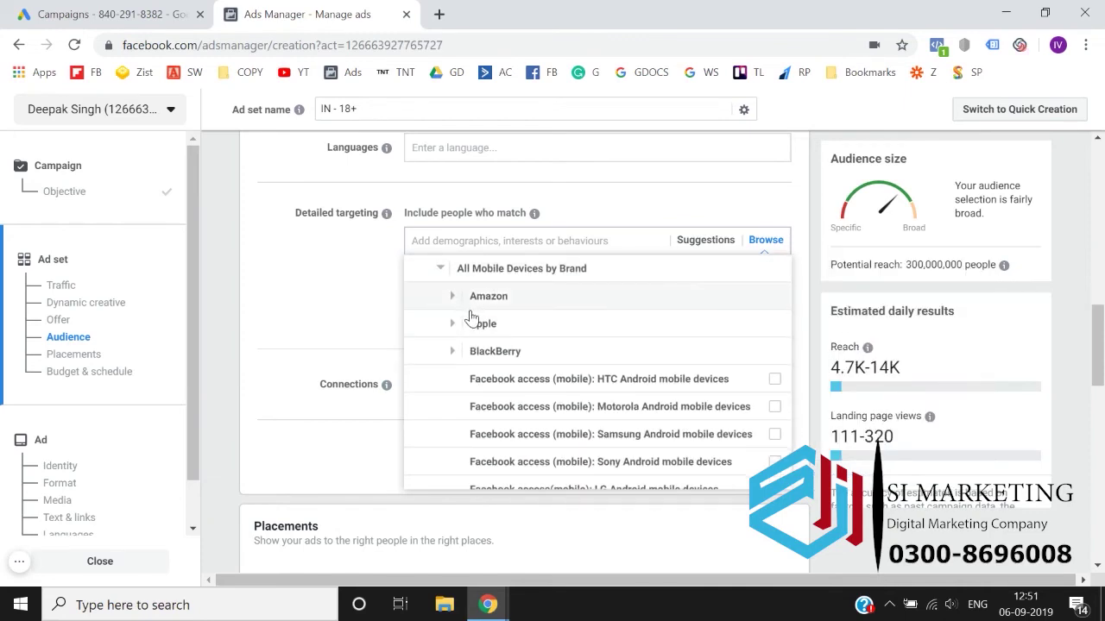
scroll(522, 391, "down", 2)
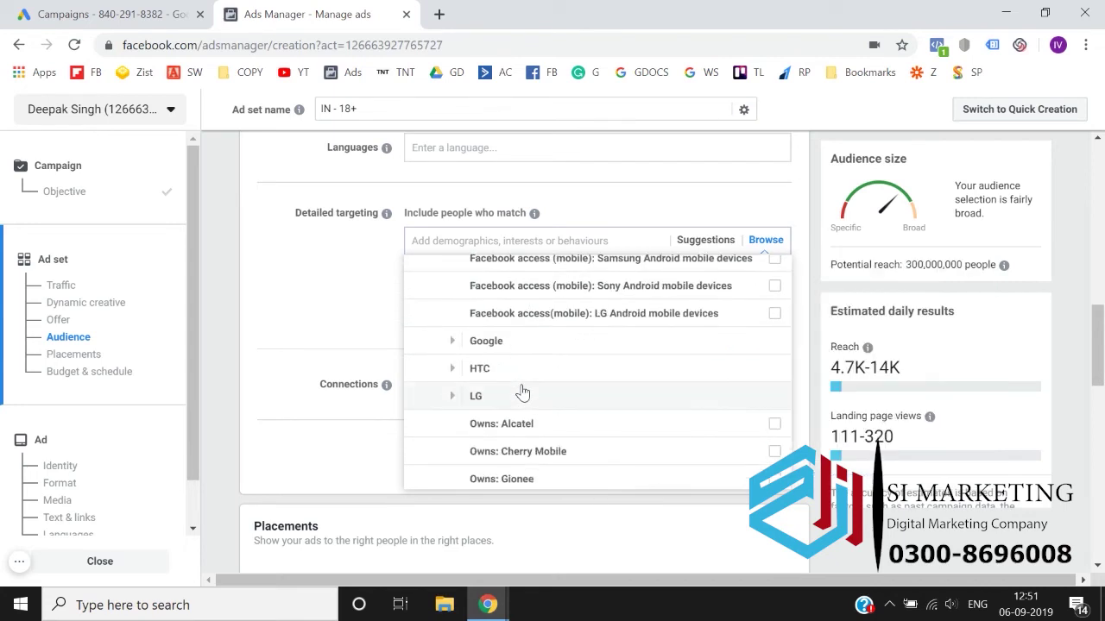
scroll(521, 390, "up", 2)
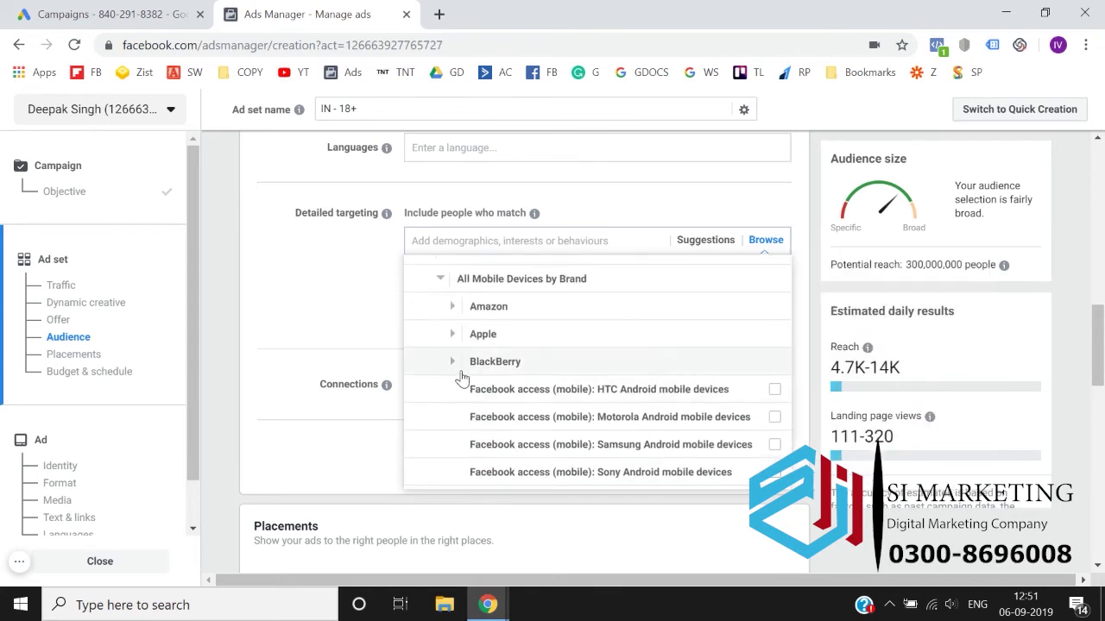
scroll(457, 378, "down", 4)
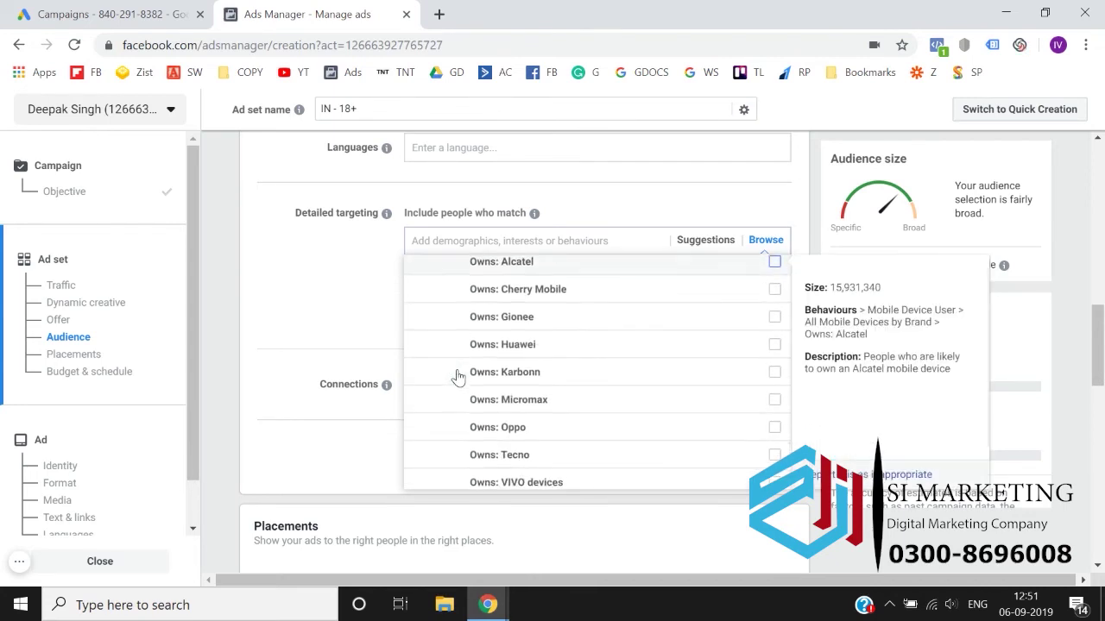
scroll(529, 315, "up", 1)
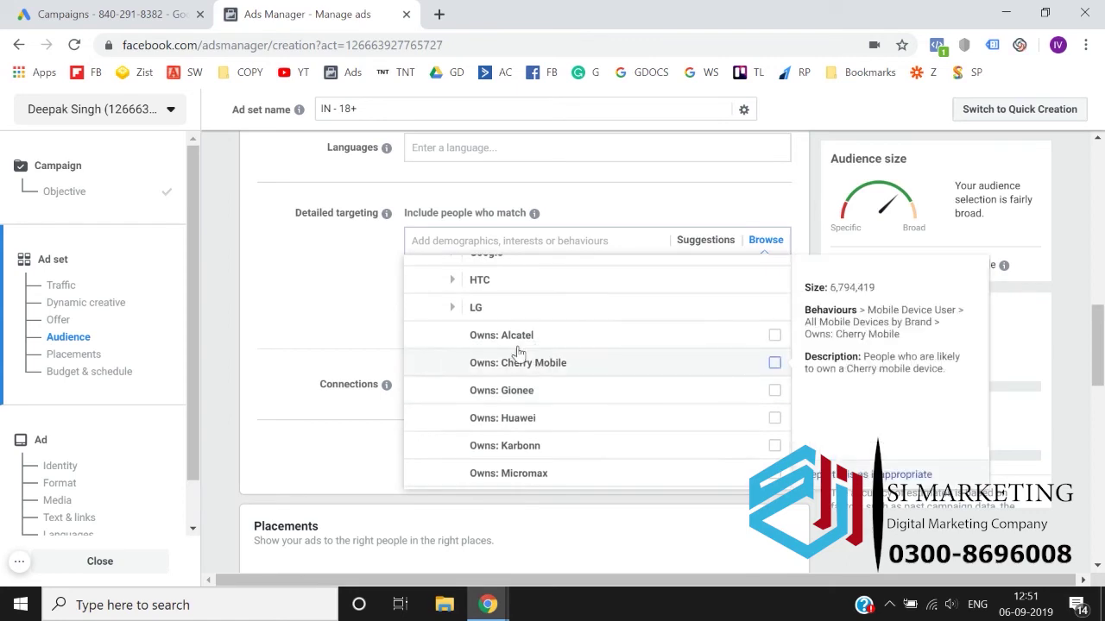
scroll(506, 345, "down", 2)
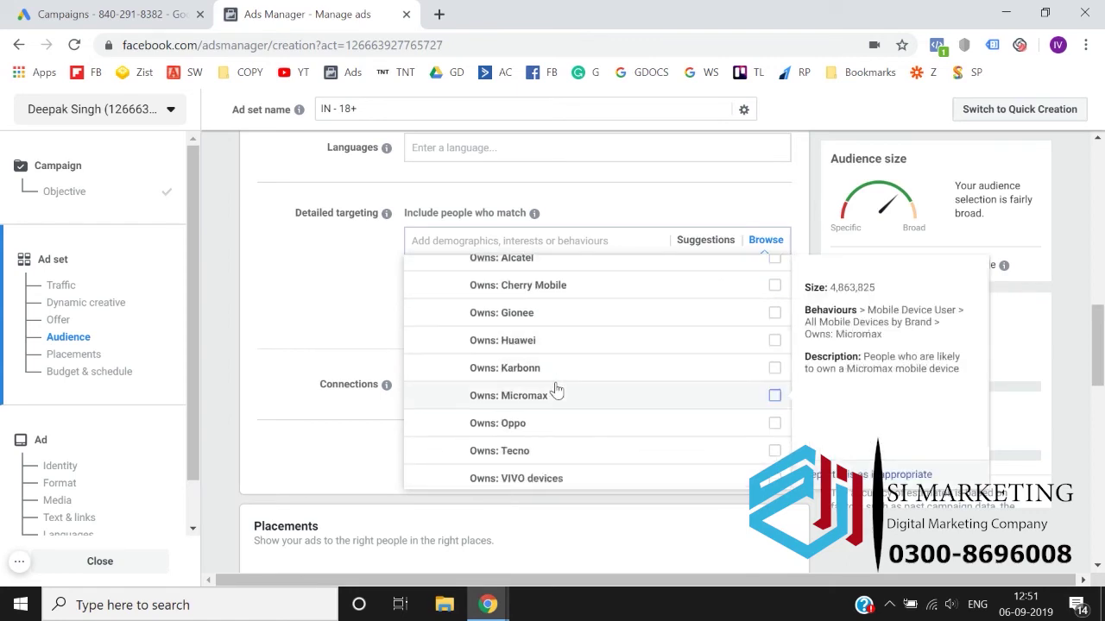
Add Owns: Oppo to the detailed targeting to check its effect on the audience estimates, and remove it.
scroll(626, 376, "down", 1)
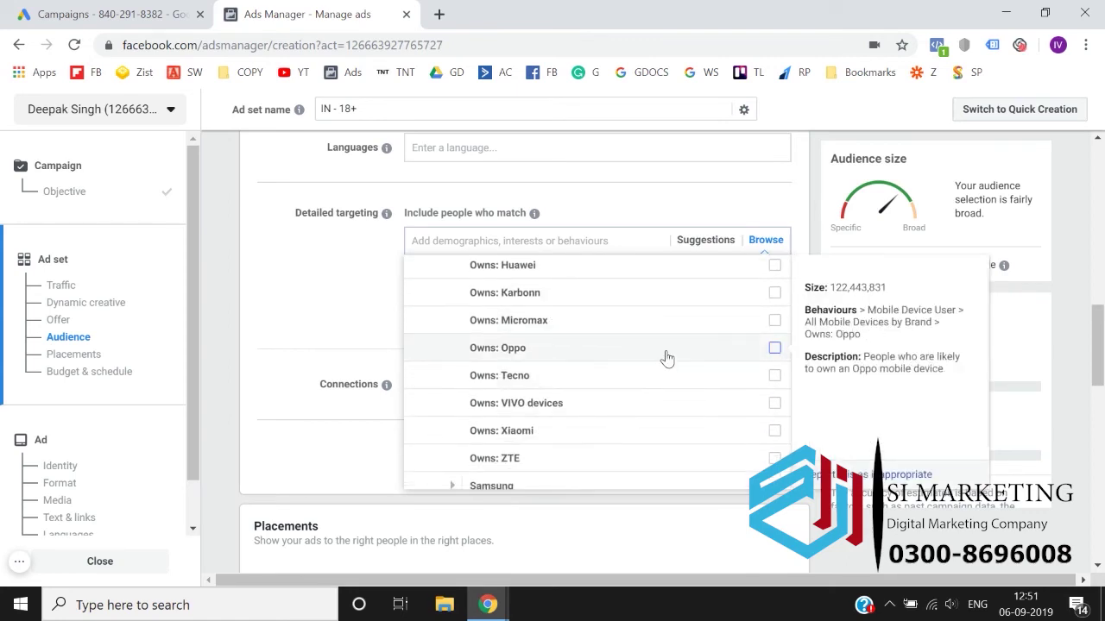
left_click(775, 350)
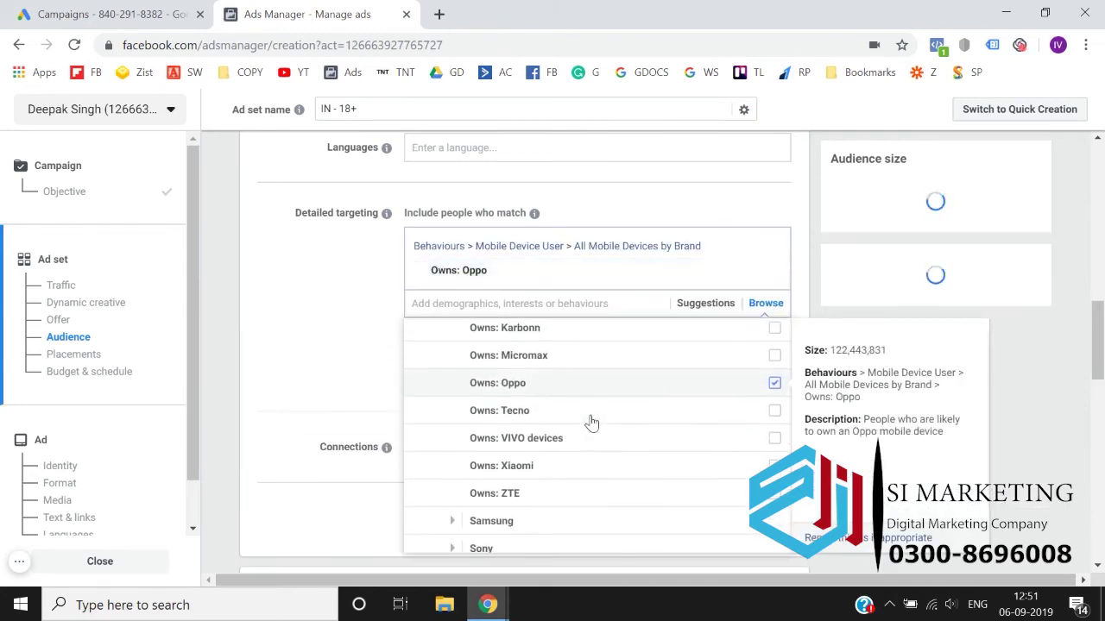
scroll(321, 374, "down", 2)
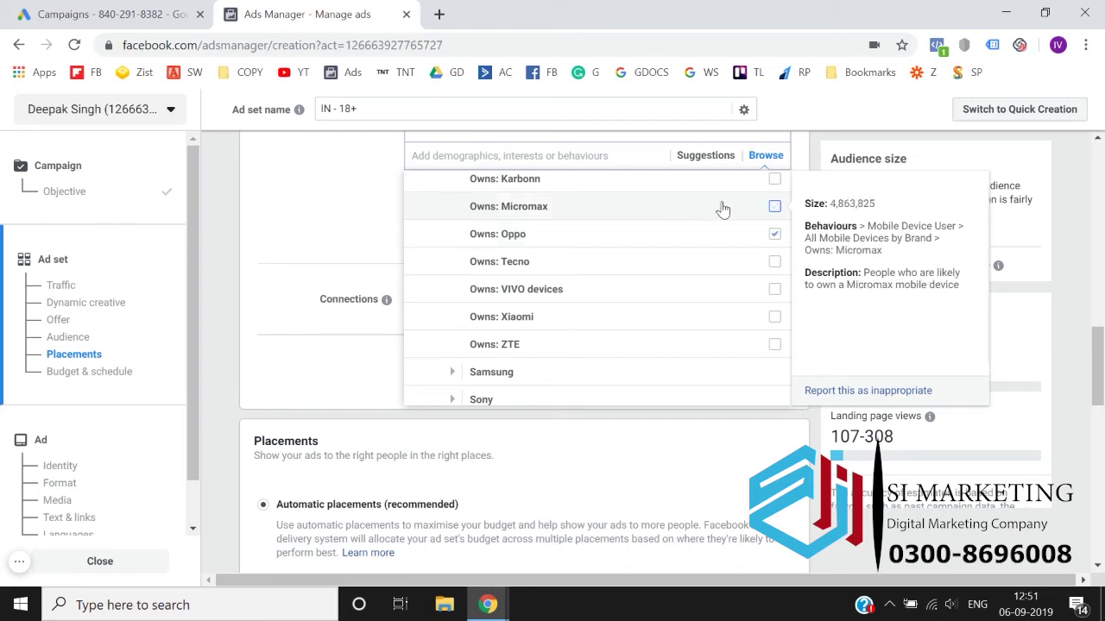
scroll(604, 338, "down", 4)
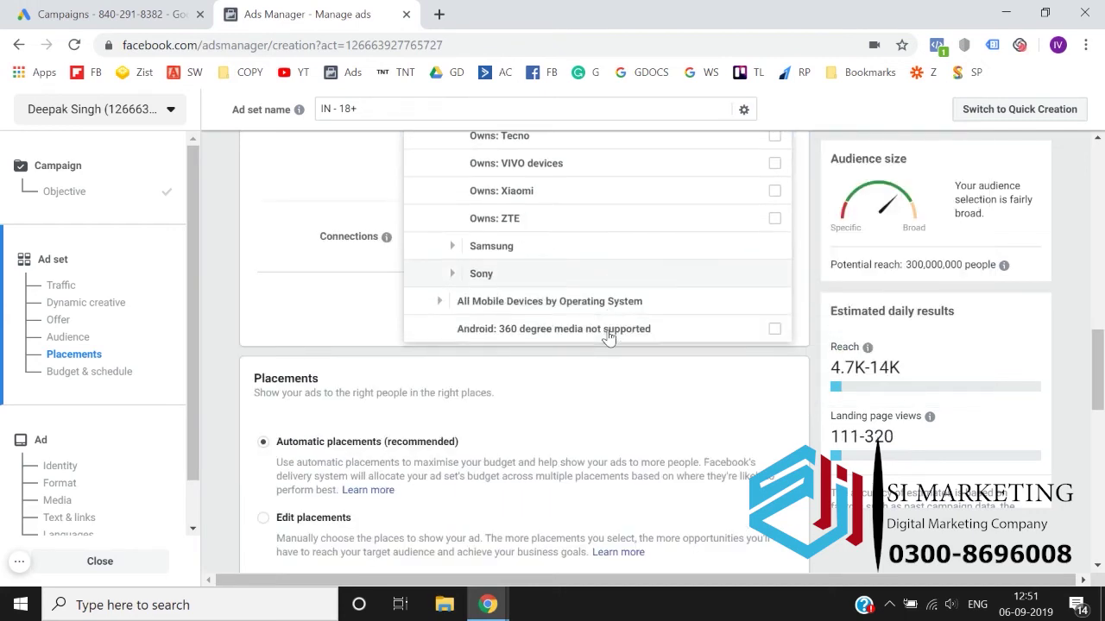
Expand Samsung under All Mobile Devices by Brand and look through the Galaxy models it offers.
left_click(445, 222)
scroll(528, 216, "down", 3)
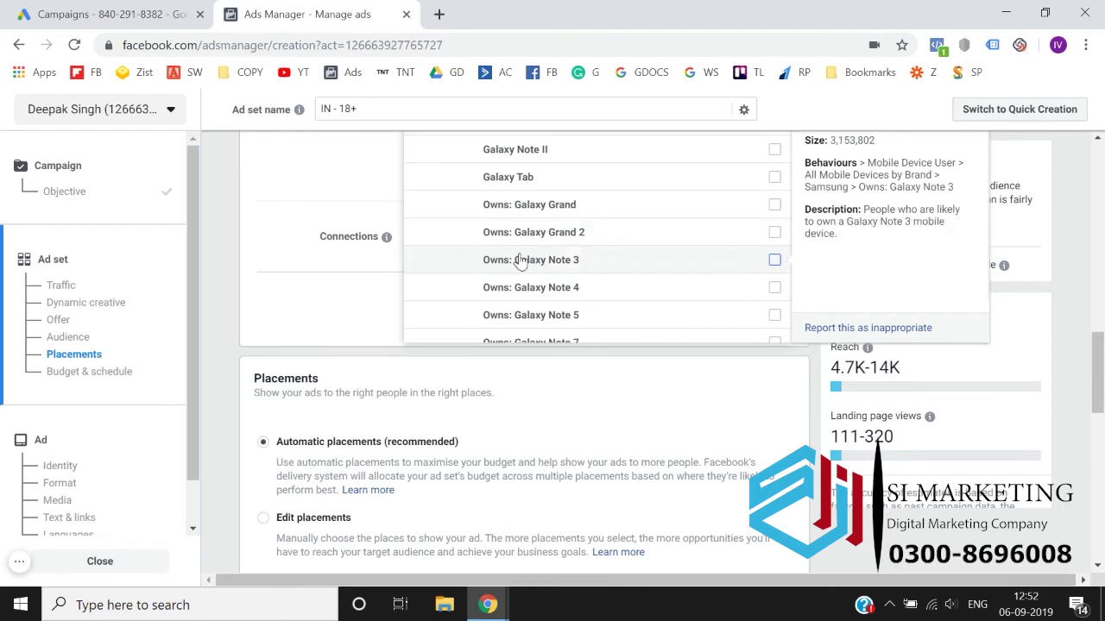
scroll(519, 262, "down", 8)
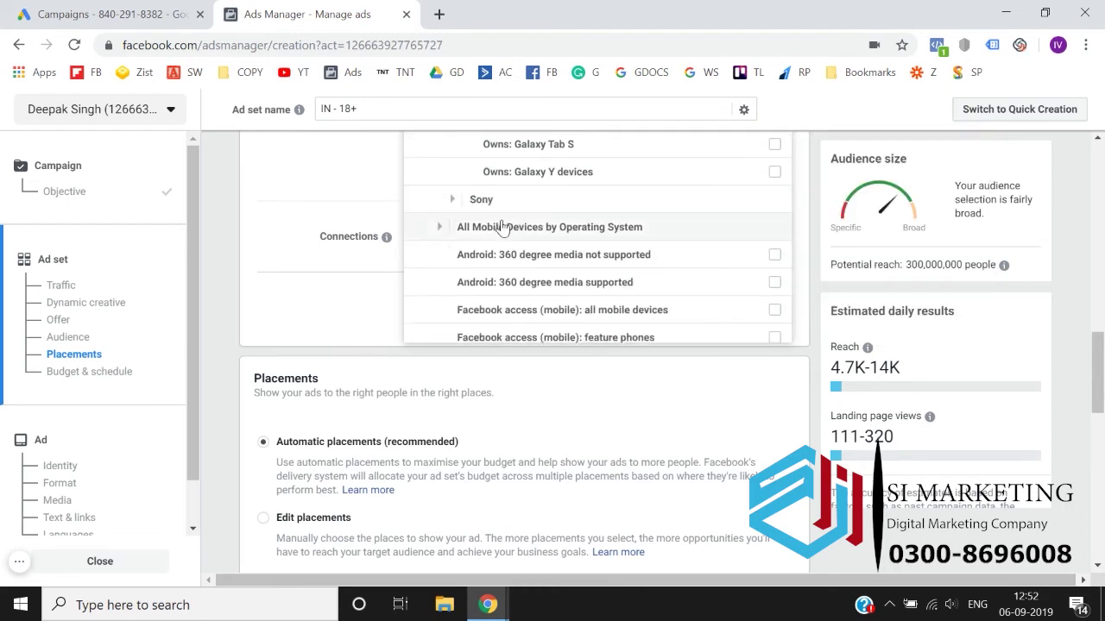
scroll(500, 226, "up", 5)
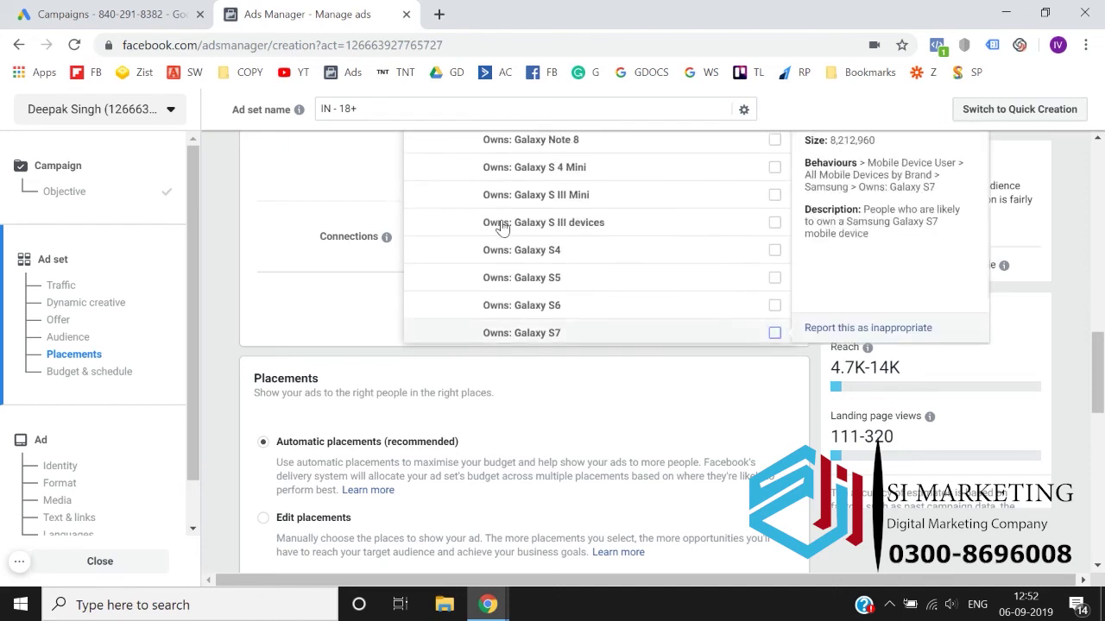
scroll(500, 226, "down", 3)
scroll(500, 226, "down", 5)
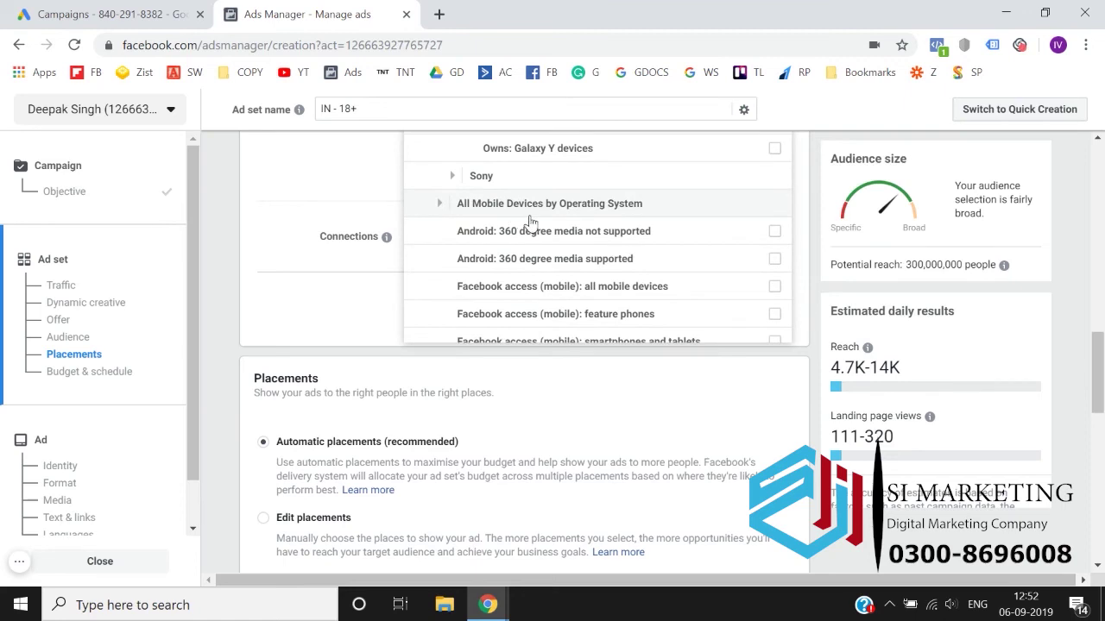
View the remaining Mobile Device User options, including the details of Facebook access (mobile): feature phones.
mouse_move(568, 272)
scroll(568, 274, "down", 1)
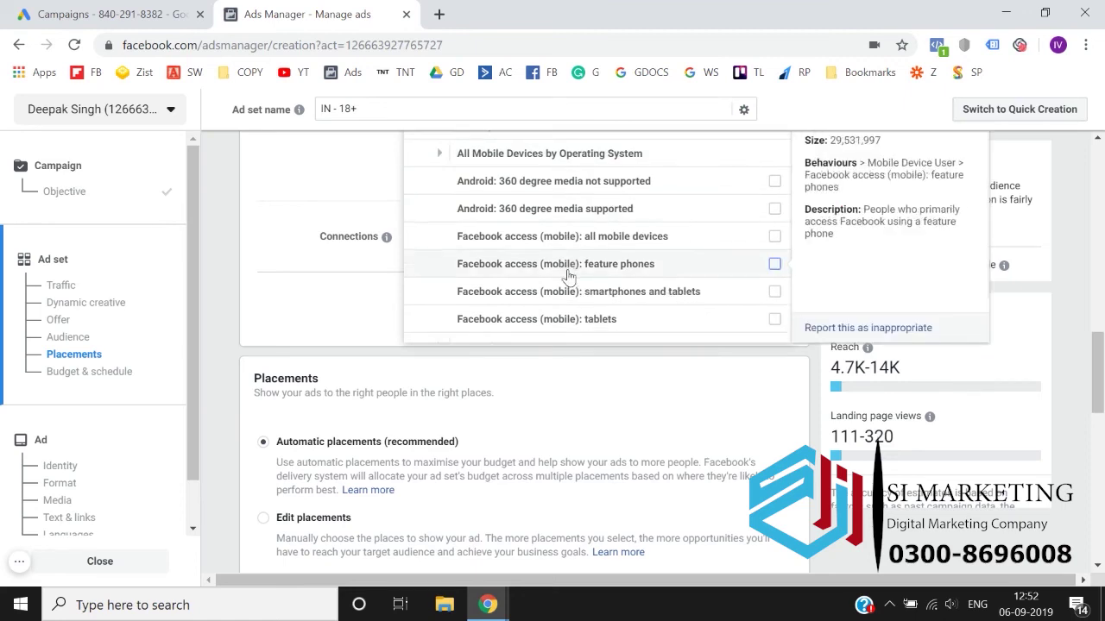
scroll(583, 302, "up", 1)
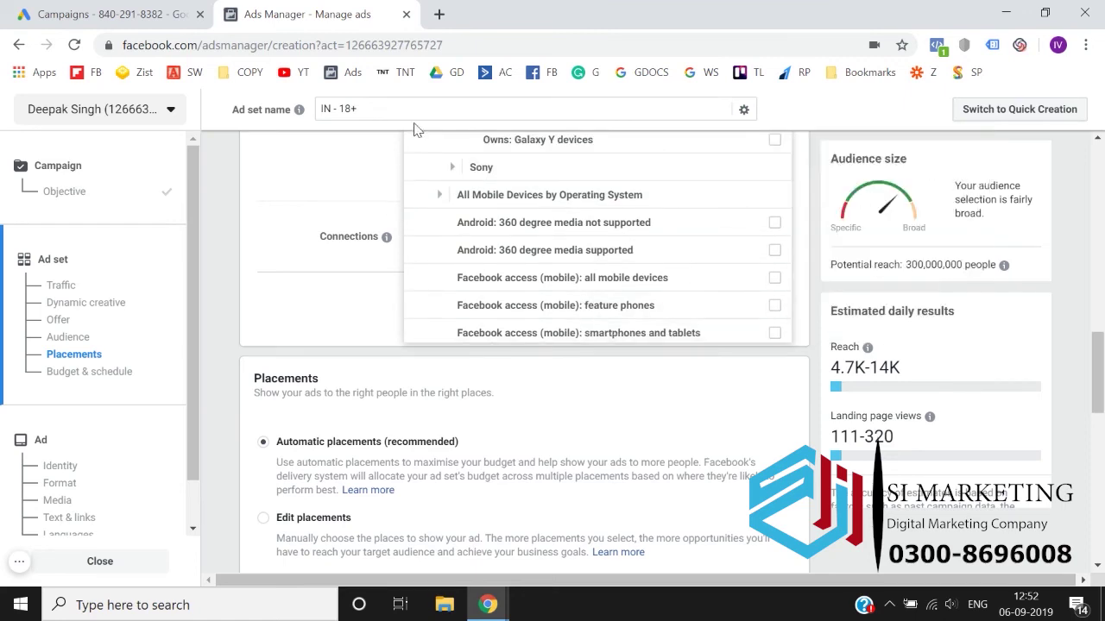
Expand All Mobile Devices by Operating System, view the Android, Apple (iOS) and Windows phone options, and collapse it.
left_click(439, 196)
mouse_move(492, 214)
scroll(506, 217, "up", 1)
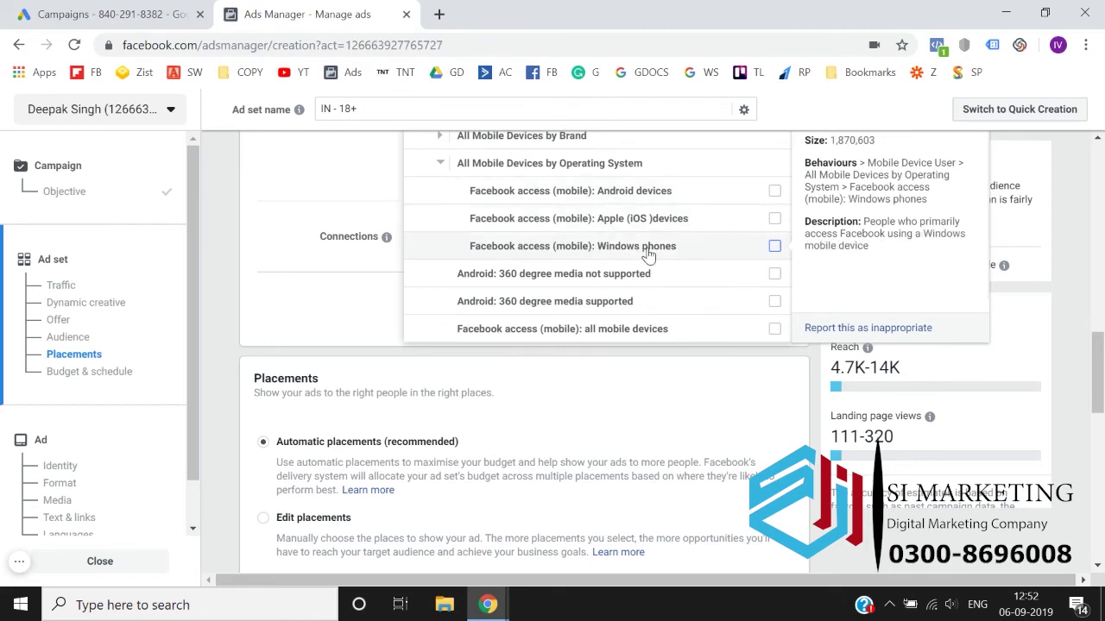
left_click(440, 164)
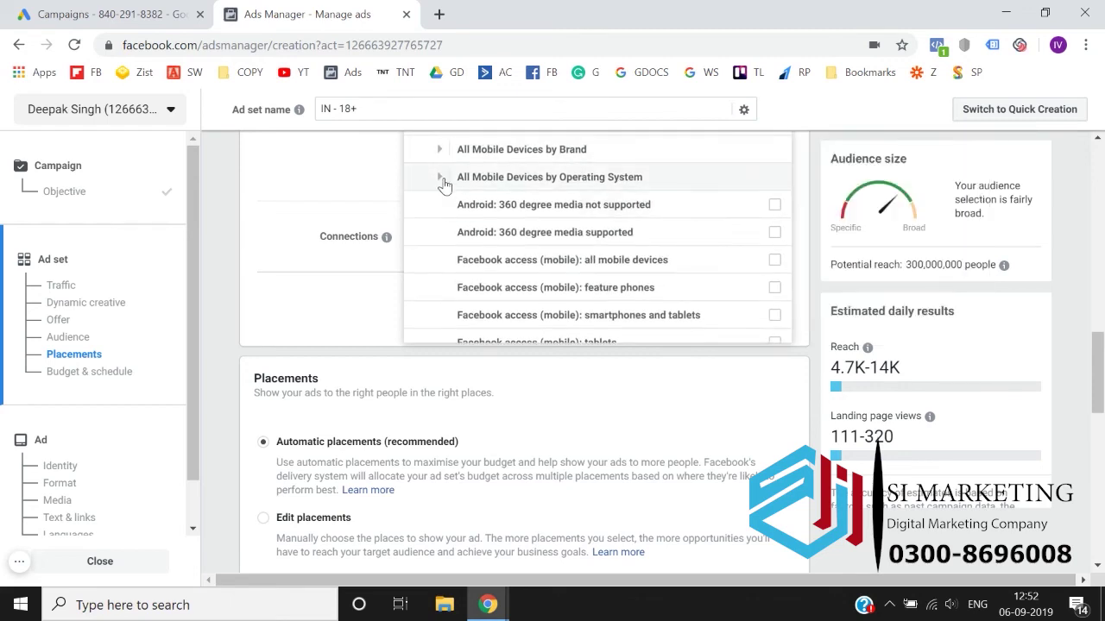
Expand Network Connection under Mobile Device User and view the 2G, 3G, 4G and Wi-Fi options and Owns: OnePlus.
scroll(535, 251, "down", 1)
scroll(538, 250, "down", 1)
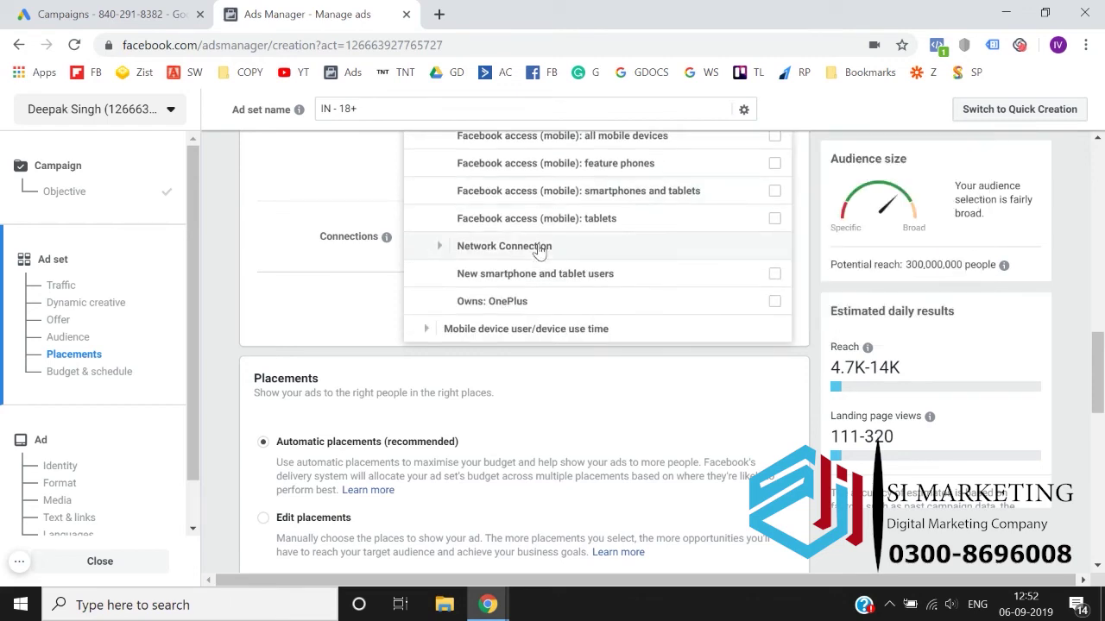
left_click(439, 255)
scroll(501, 216, "up", 1)
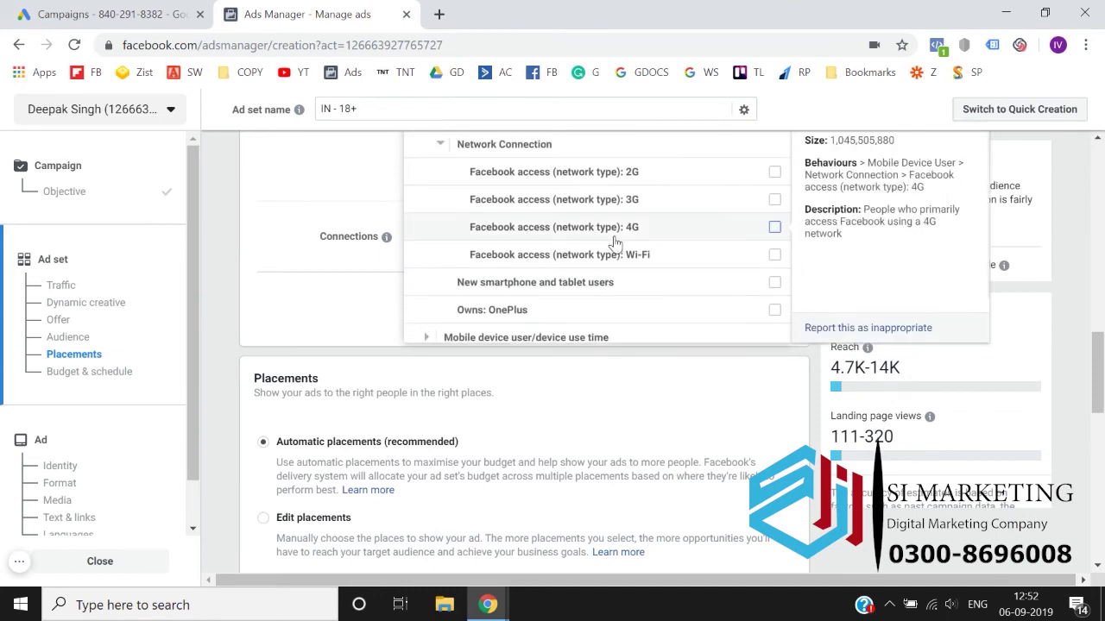
scroll(614, 243, "down", 1)
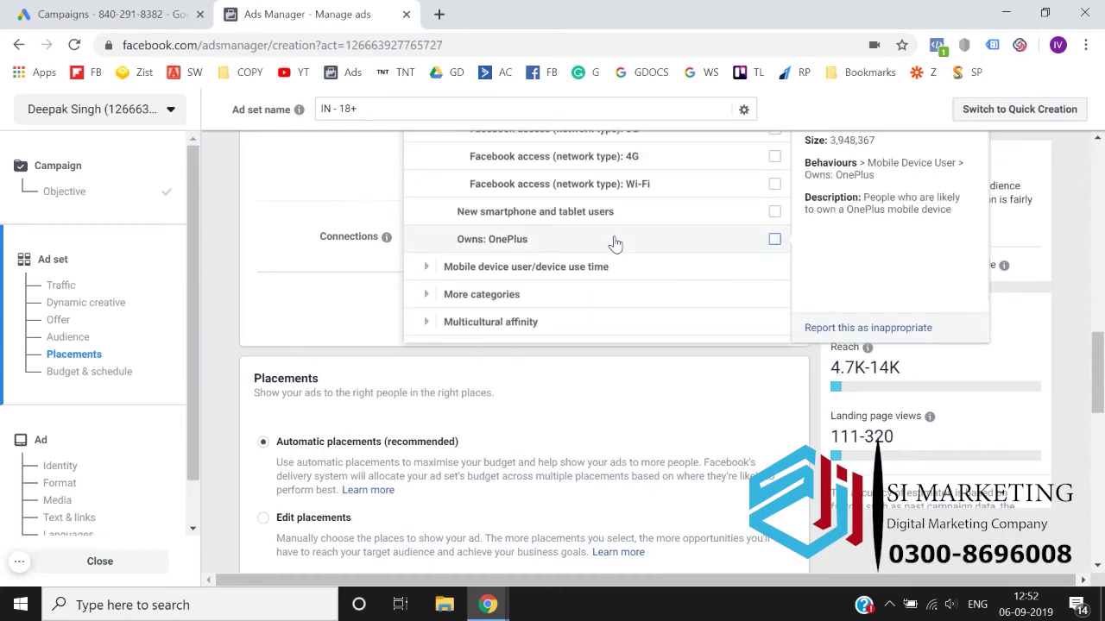
scroll(614, 245, "down", 2)
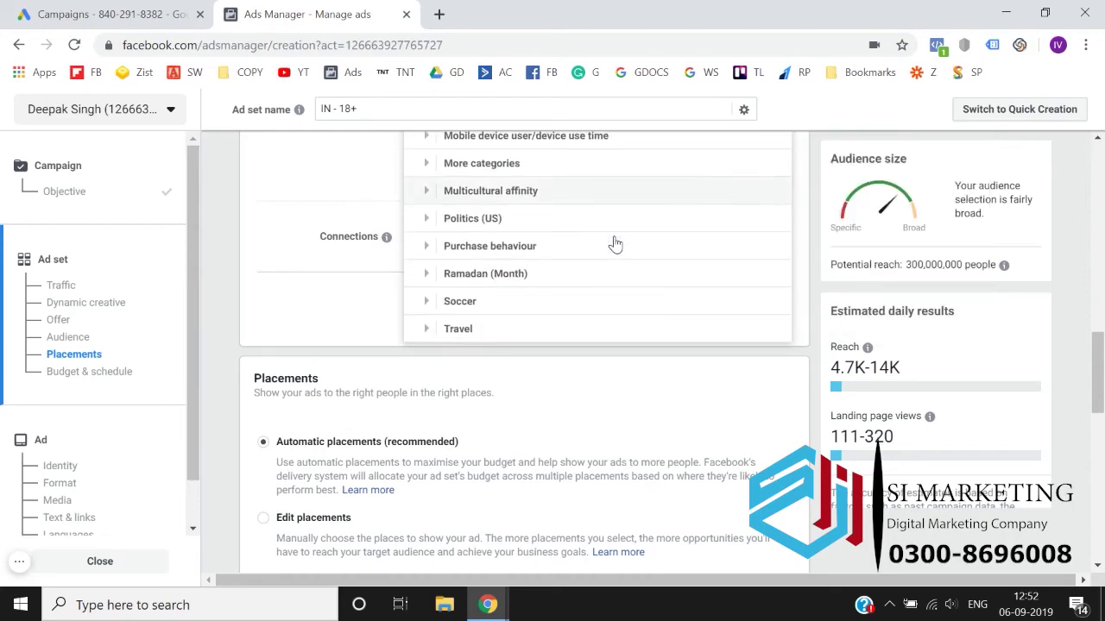
Expand Mobile device user/device use time and look through the usage durations, including 1-3 months and 25 months+.
scroll(615, 244, "up", 1)
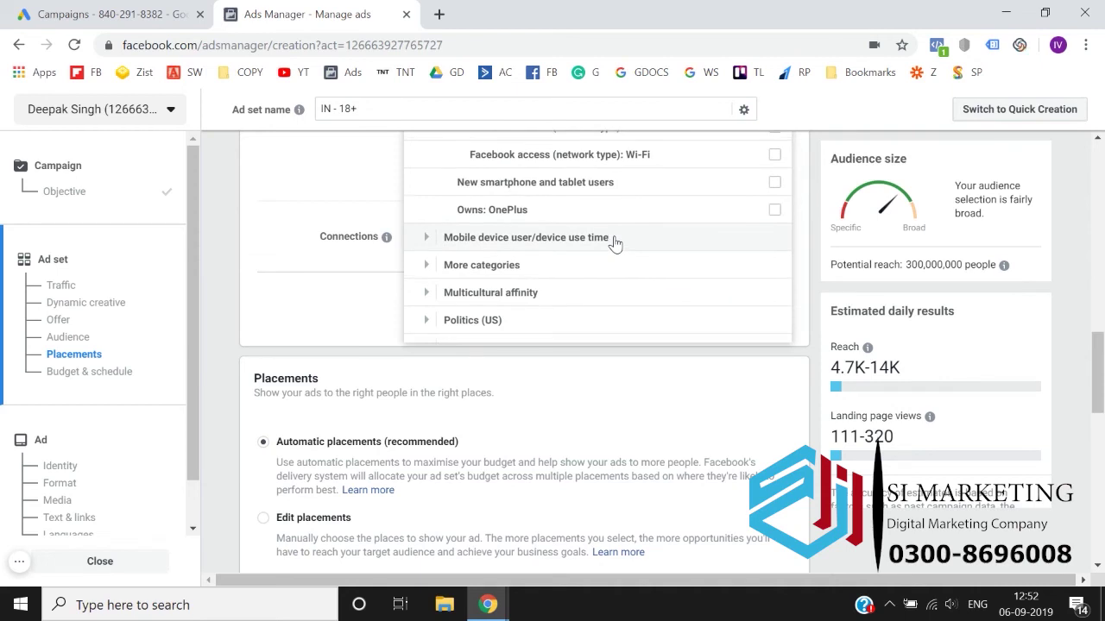
left_click(426, 242)
scroll(427, 244, "down", 1)
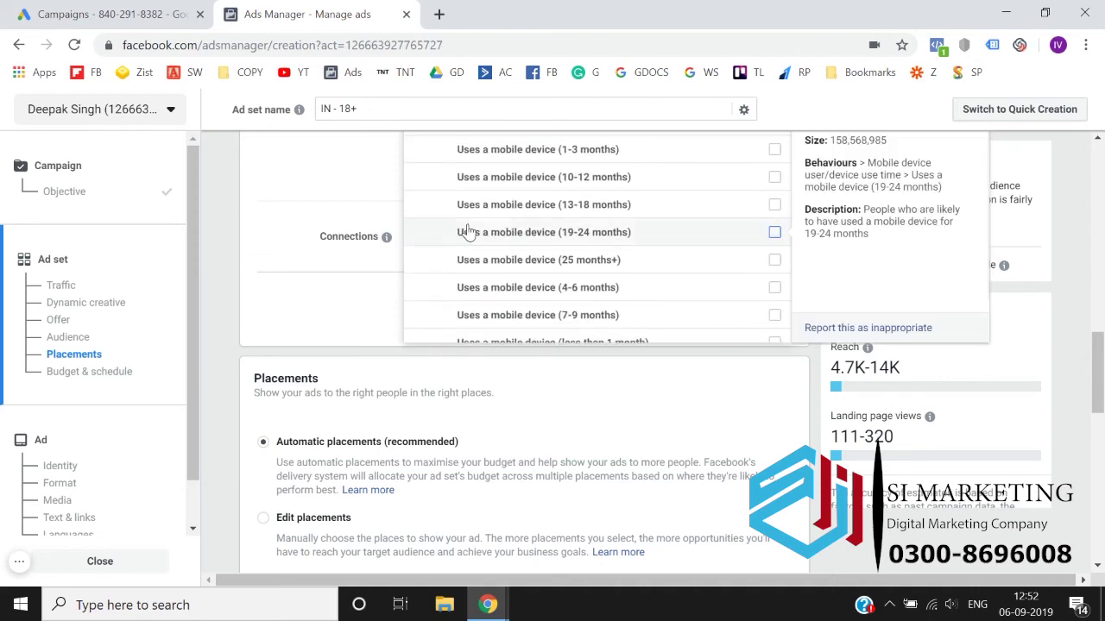
scroll(469, 230, "up", 1)
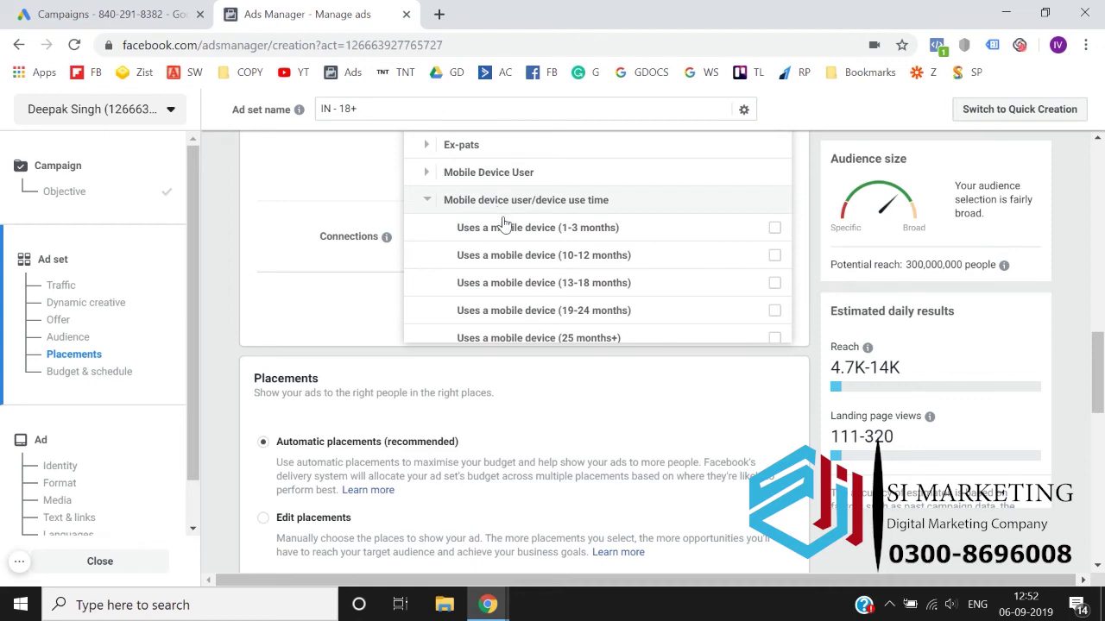
mouse_move(527, 242)
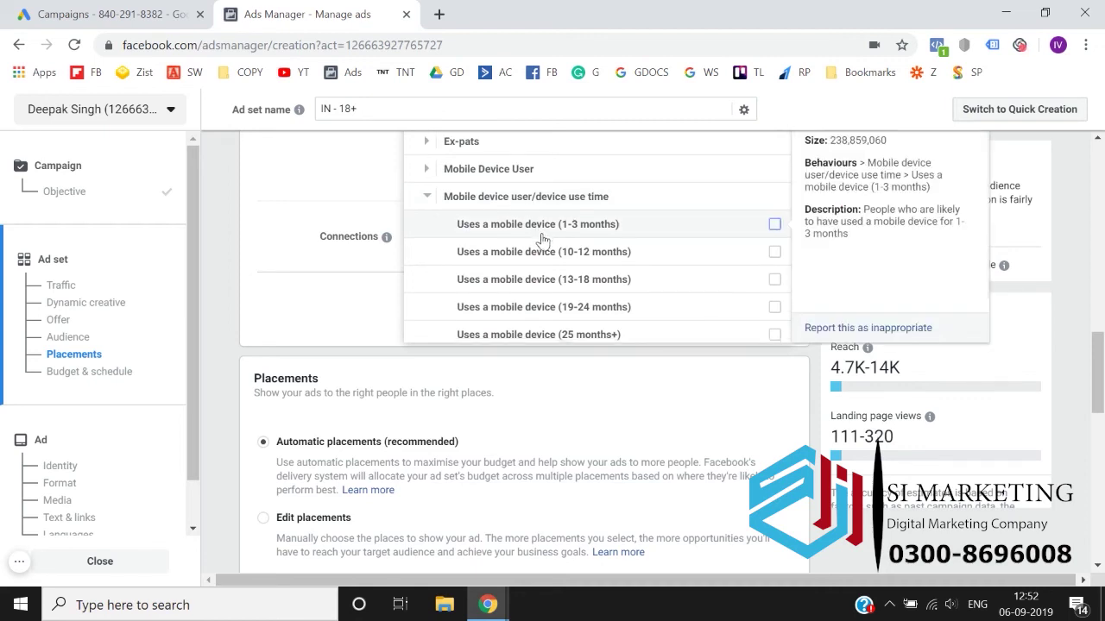
scroll(557, 259, "down", 1)
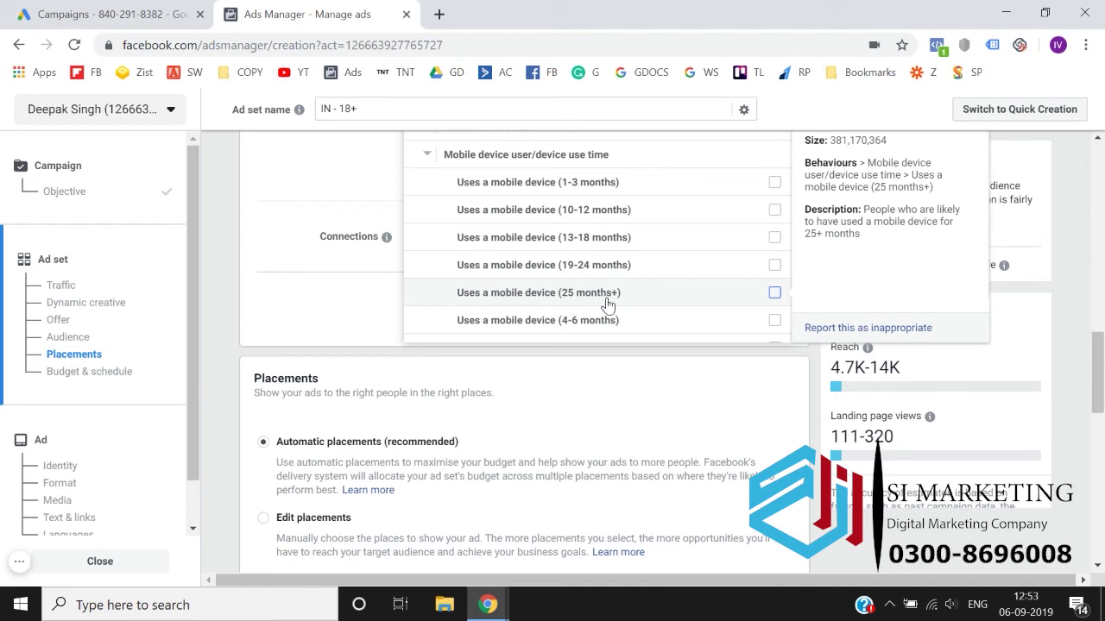
Add Uses a mobile device (13-18 months) to the detailed targeting, remove it, and collapse the device use time category.
left_click(572, 246)
scroll(595, 238, "up", 1)
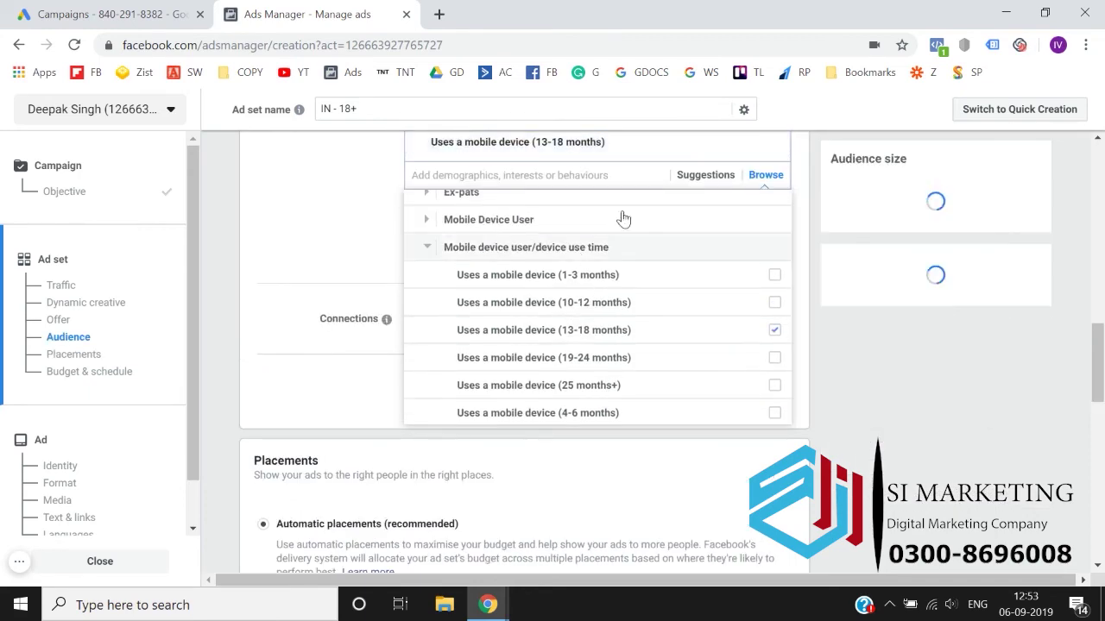
left_click(768, 145)
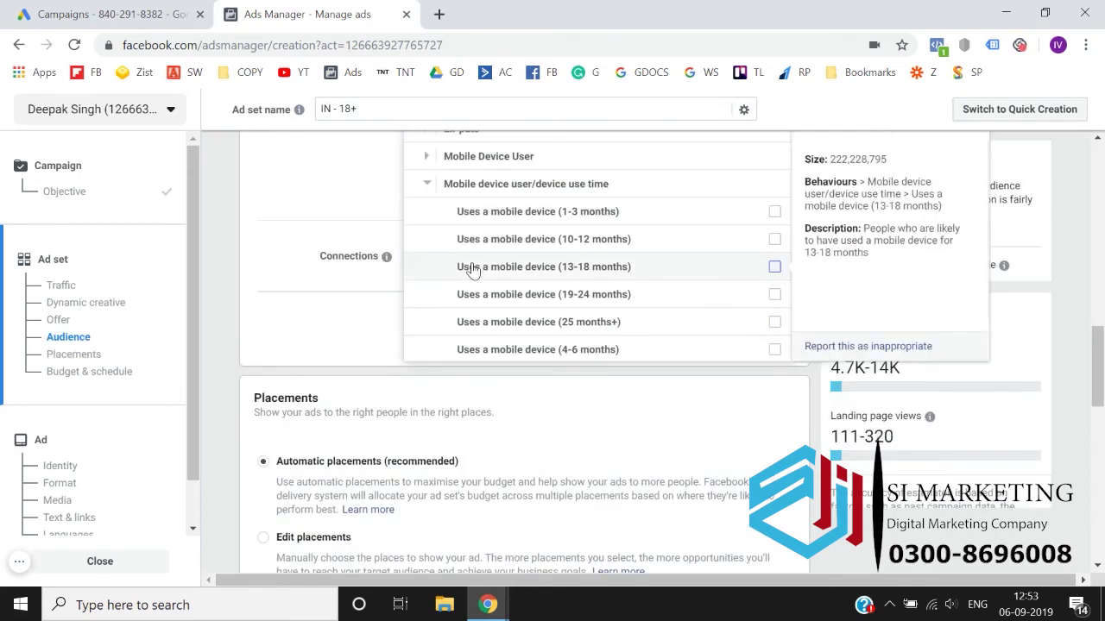
left_click(426, 183)
scroll(505, 263, "up", 1)
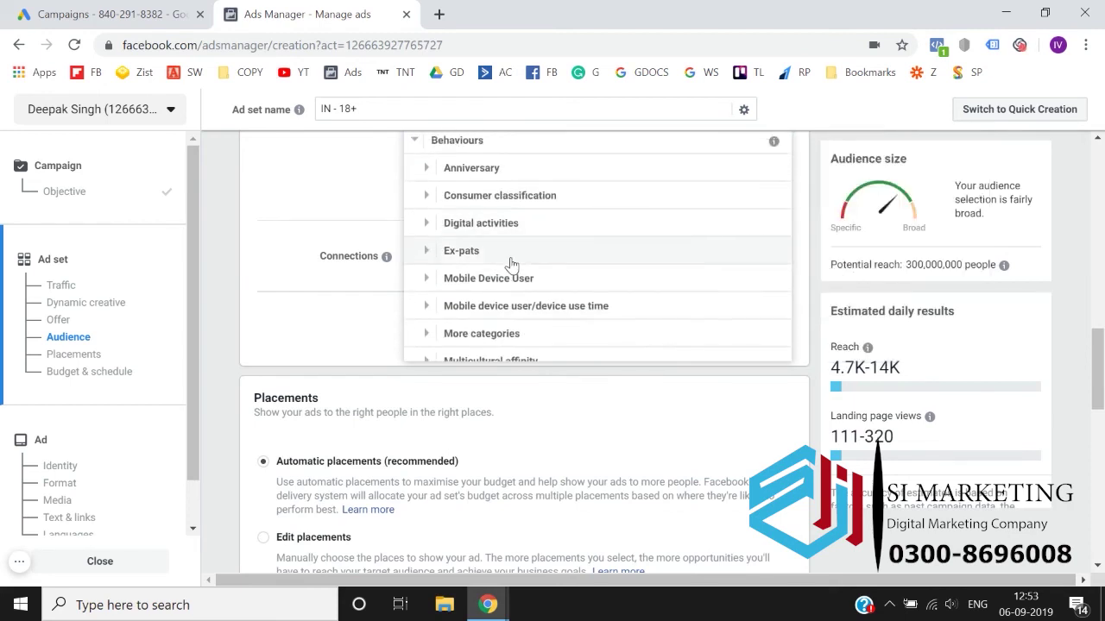
Expand Travel under Behaviours, examine its commuter, frequent traveller and recently returned options, and collapse it.
scroll(500, 264, "down", 3)
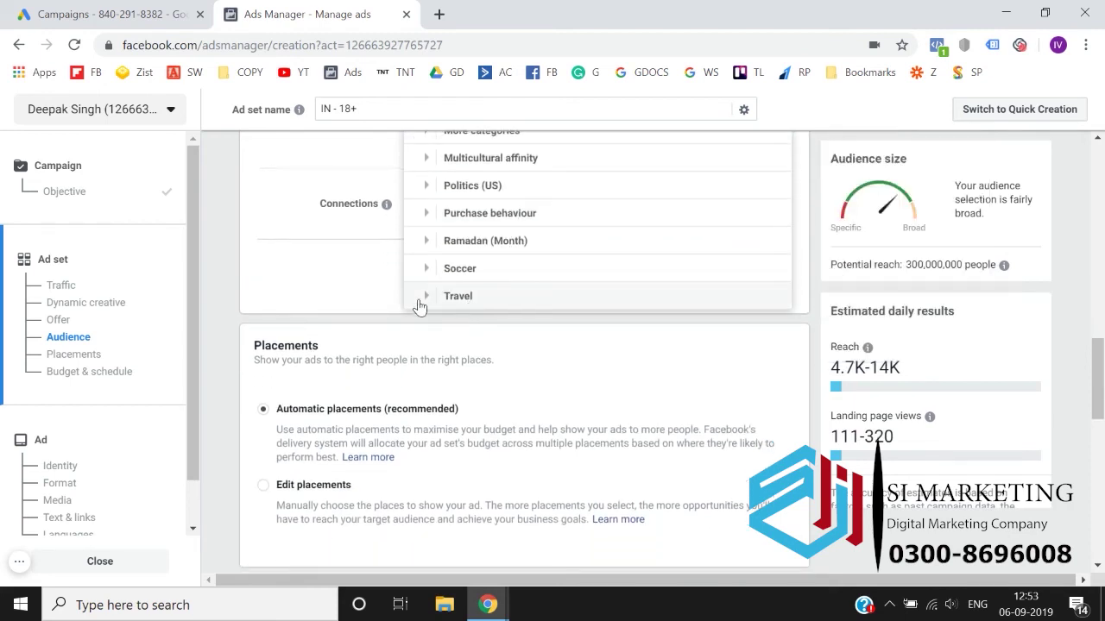
left_click(420, 304)
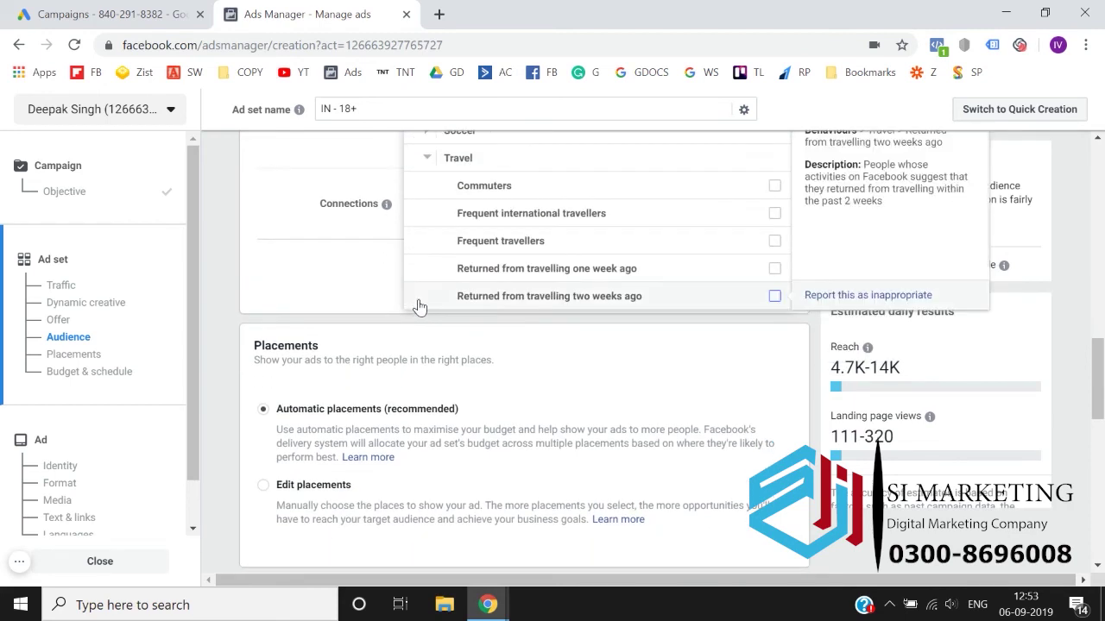
left_click(428, 161)
scroll(448, 286, "down", 1)
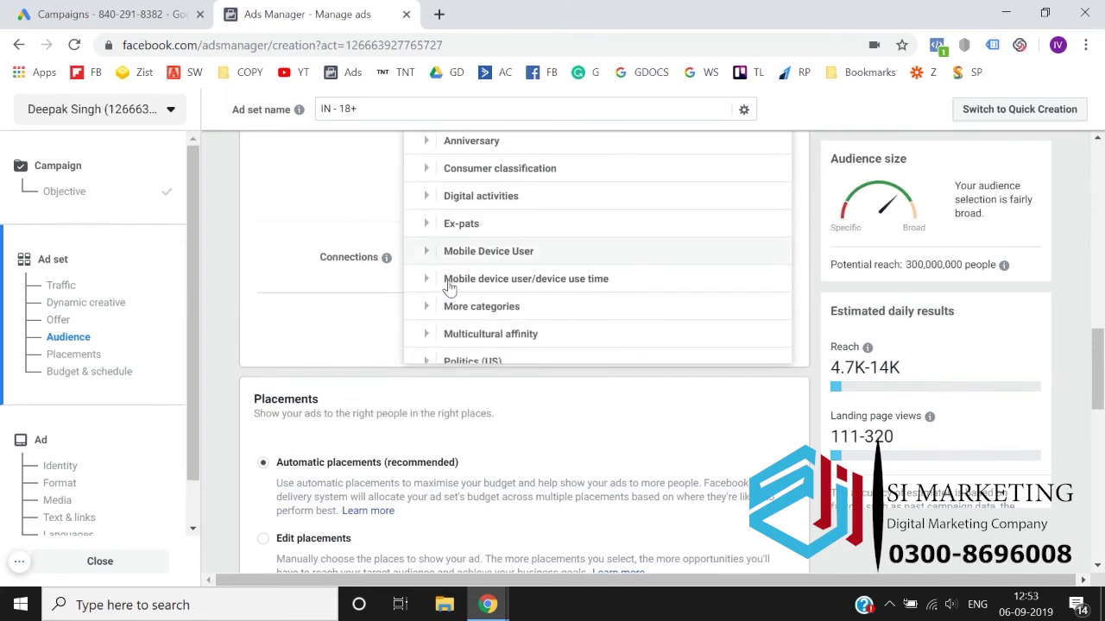
scroll(449, 288, "down", 3)
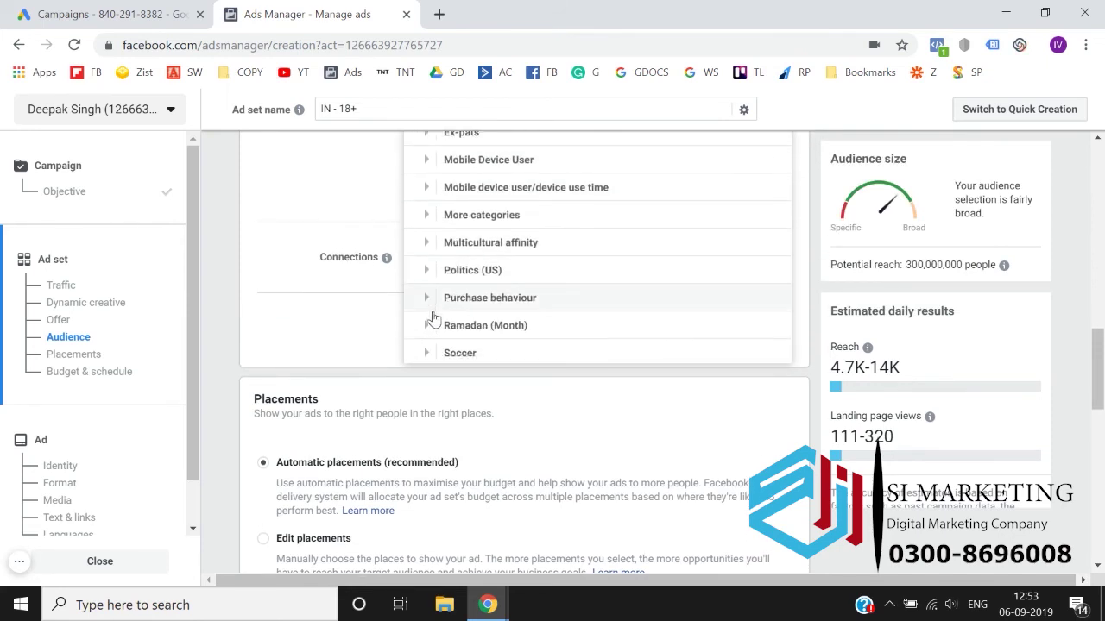
scroll(433, 318, "down", 3)
left_click(431, 304)
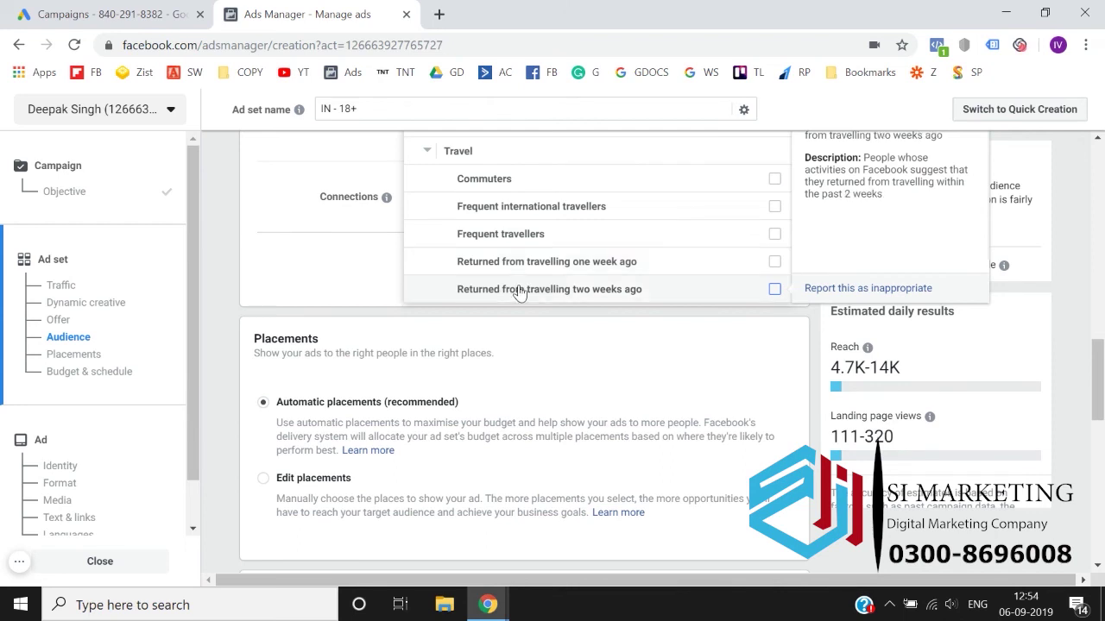
scroll(521, 292, "up", 1)
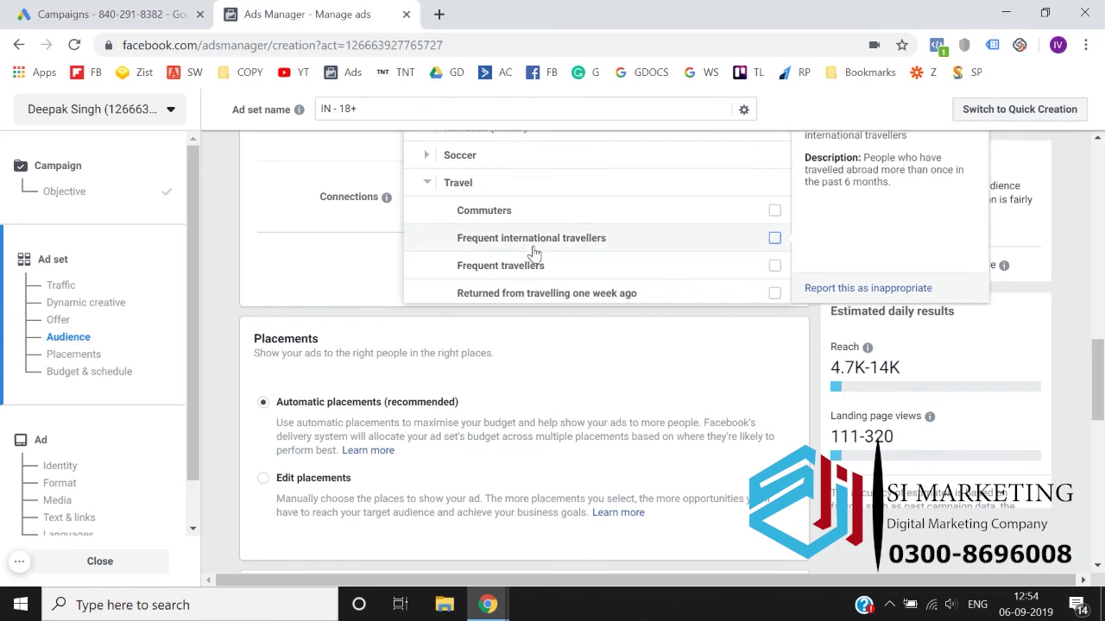
left_click(424, 183)
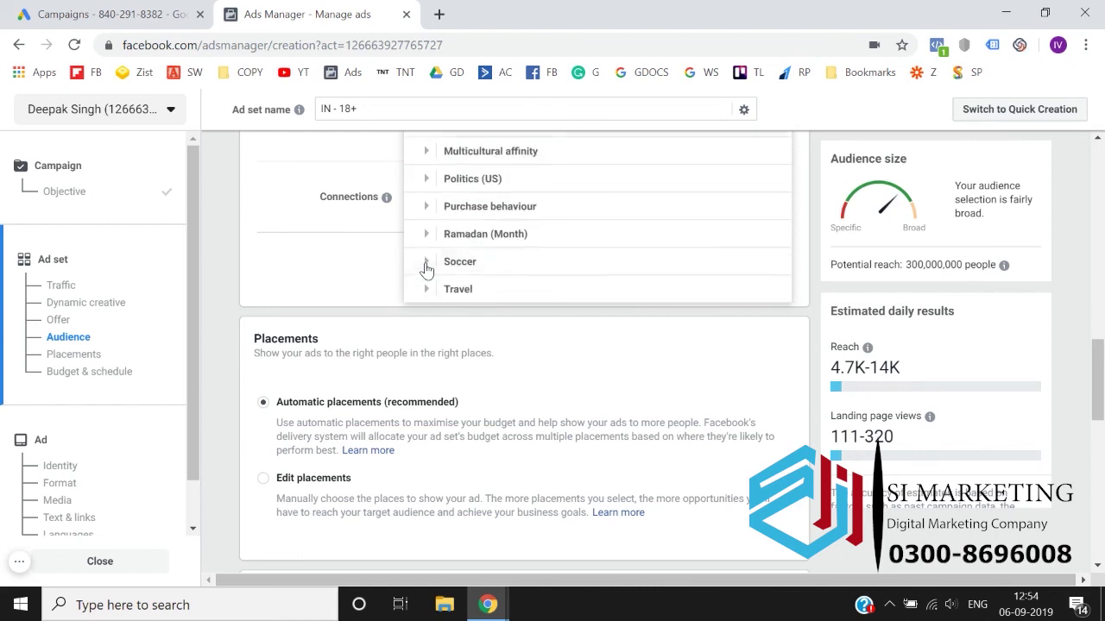
Expand Soccer under Behaviours, read the details of its football fan options, and collapse it.
left_click(426, 268)
mouse_move(510, 215)
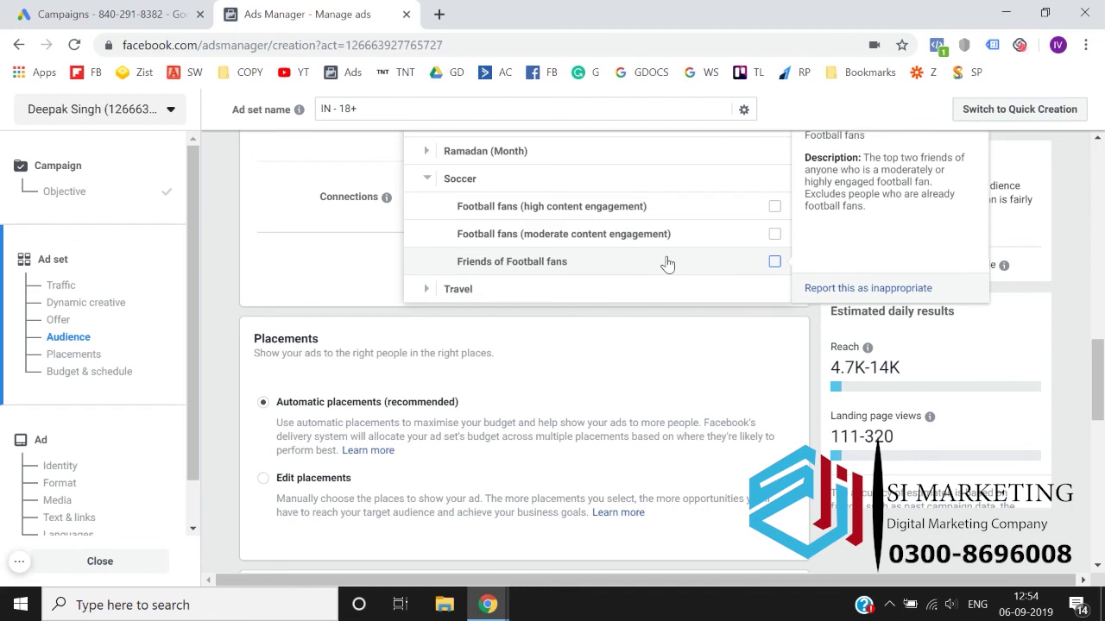
left_click(426, 179)
scroll(429, 259, "up", 2)
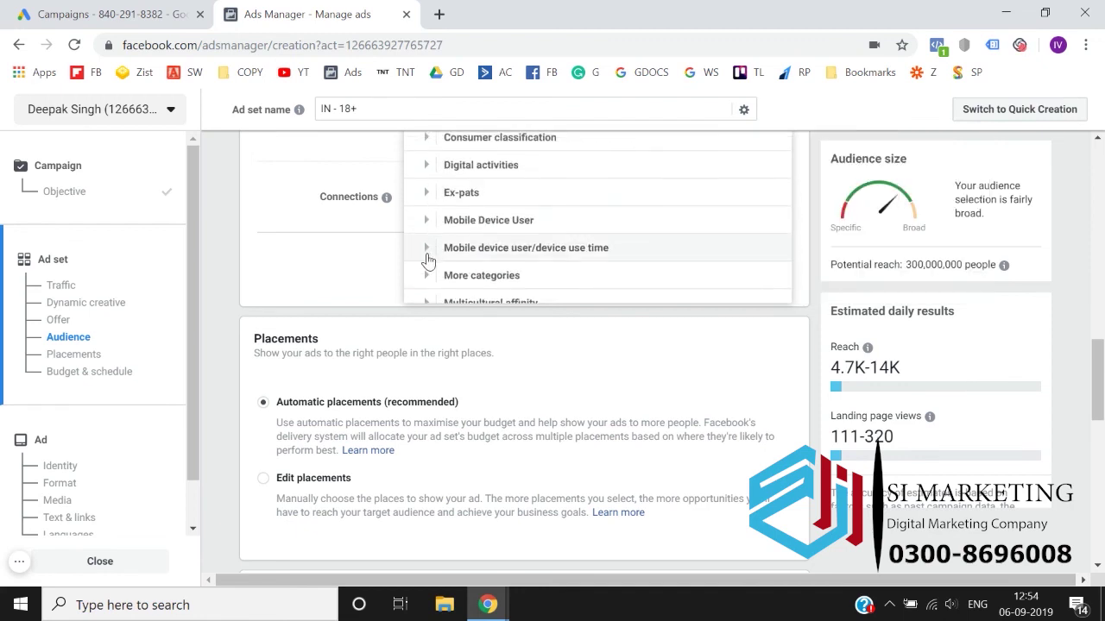
Expand Ramadan (Month), read the details of its content engagement and close friends options, and collapse it.
scroll(429, 259, "down", 2)
left_click(427, 237)
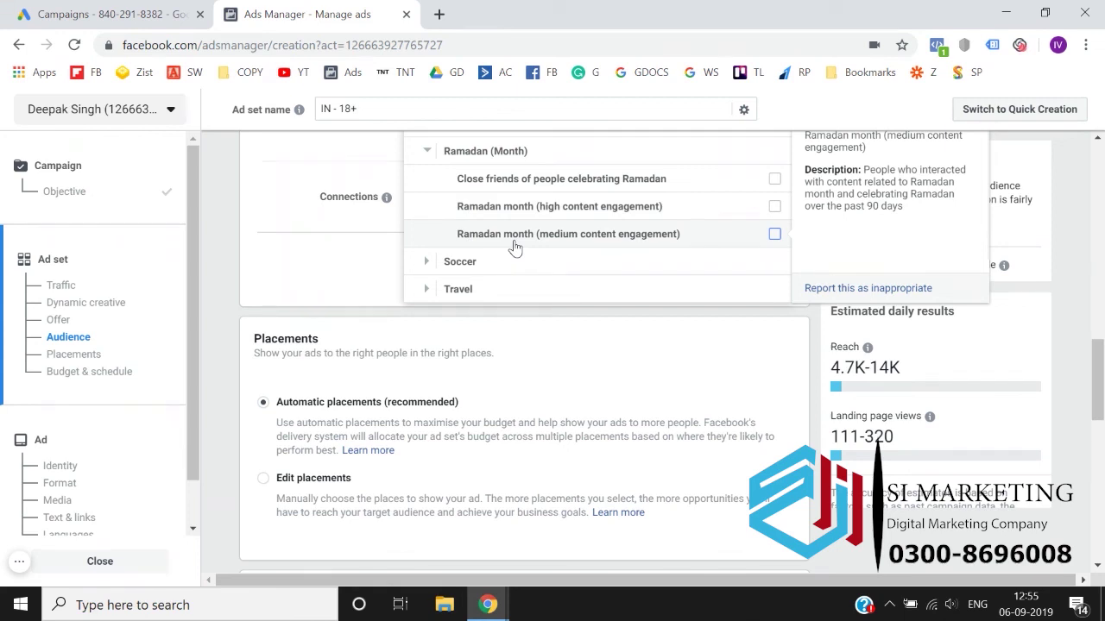
left_click(429, 152)
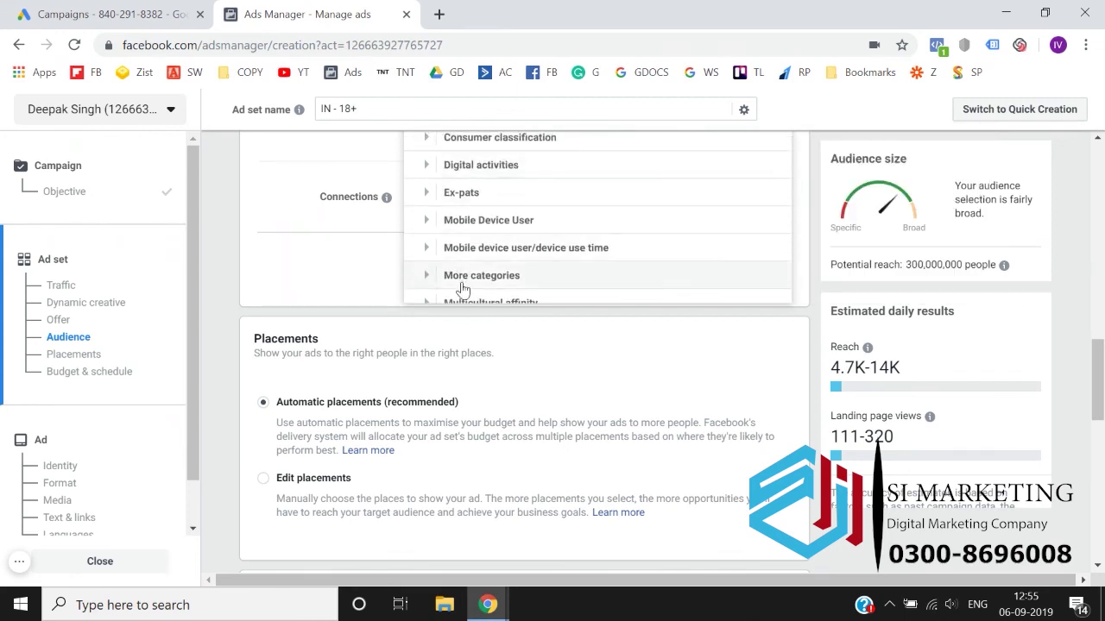
Add Engaged shoppers from Purchase behaviour to the detailed targeting and check its effect on the potential reach.
scroll(462, 287, "down", 3)
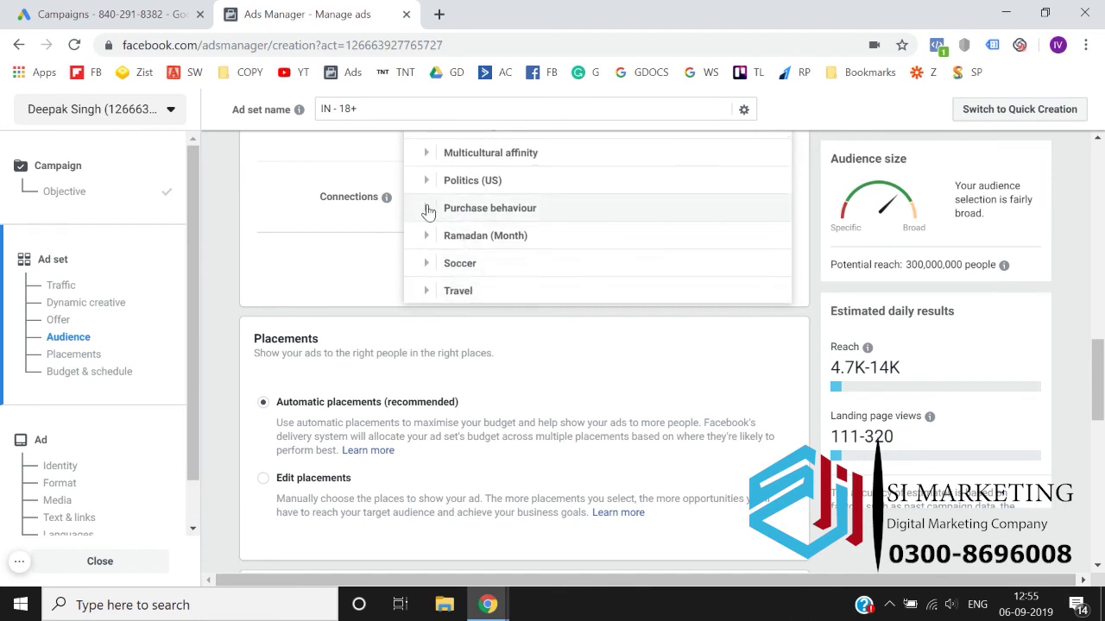
left_click(429, 213)
mouse_move(433, 213)
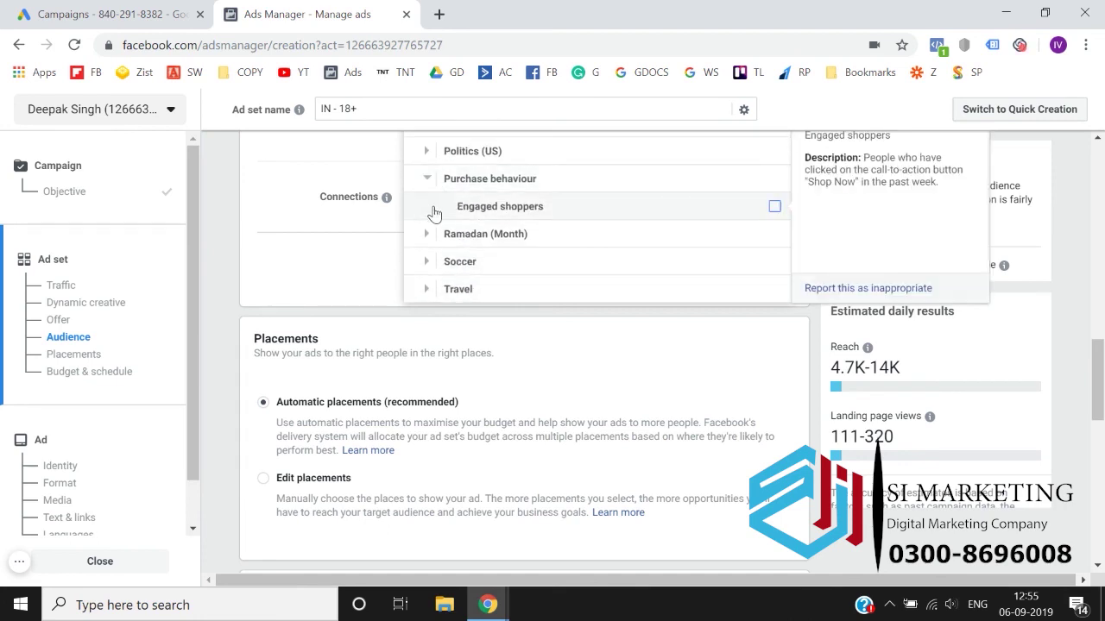
left_click(502, 216)
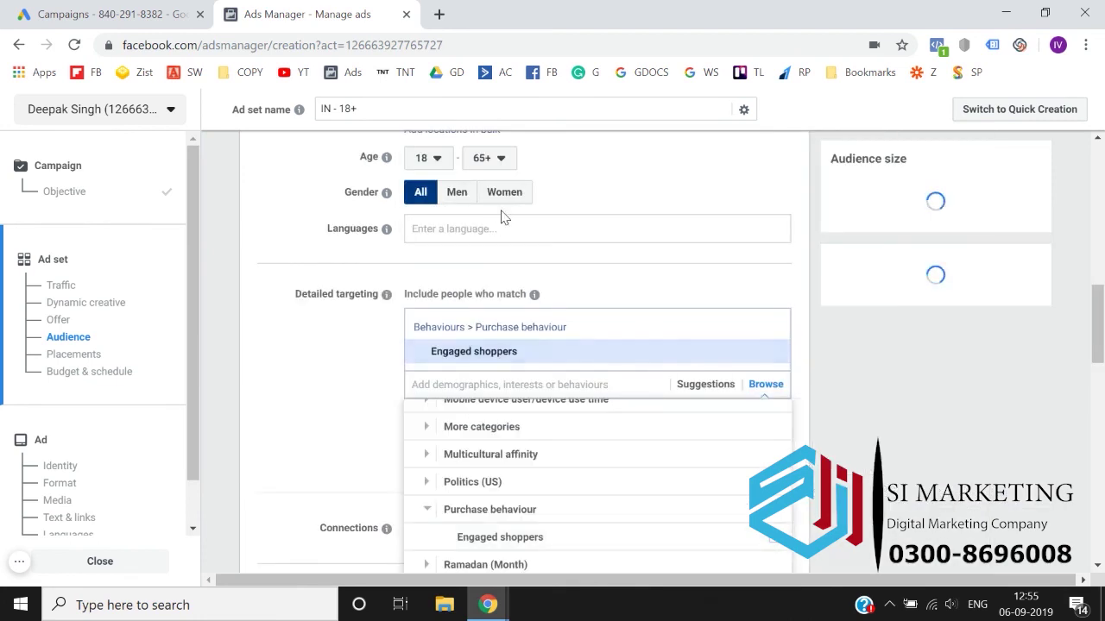
scroll(315, 418, "down", 1)
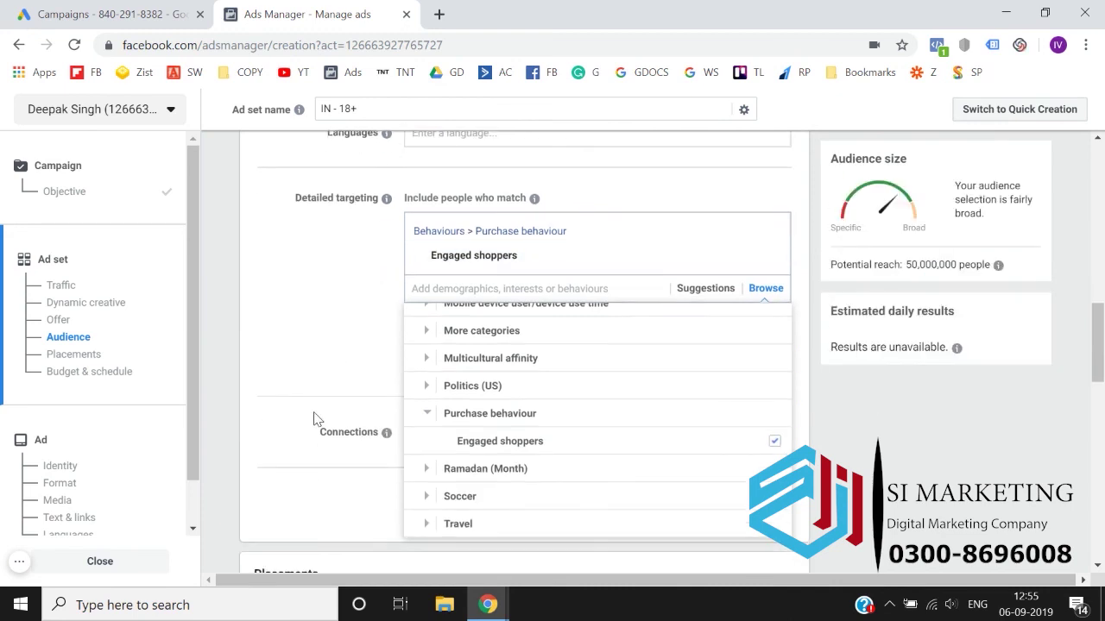
Reopen Purchase behaviour under Behaviours, then remove and re-add Engaged shoppers to compare the potential reach.
left_click(343, 360)
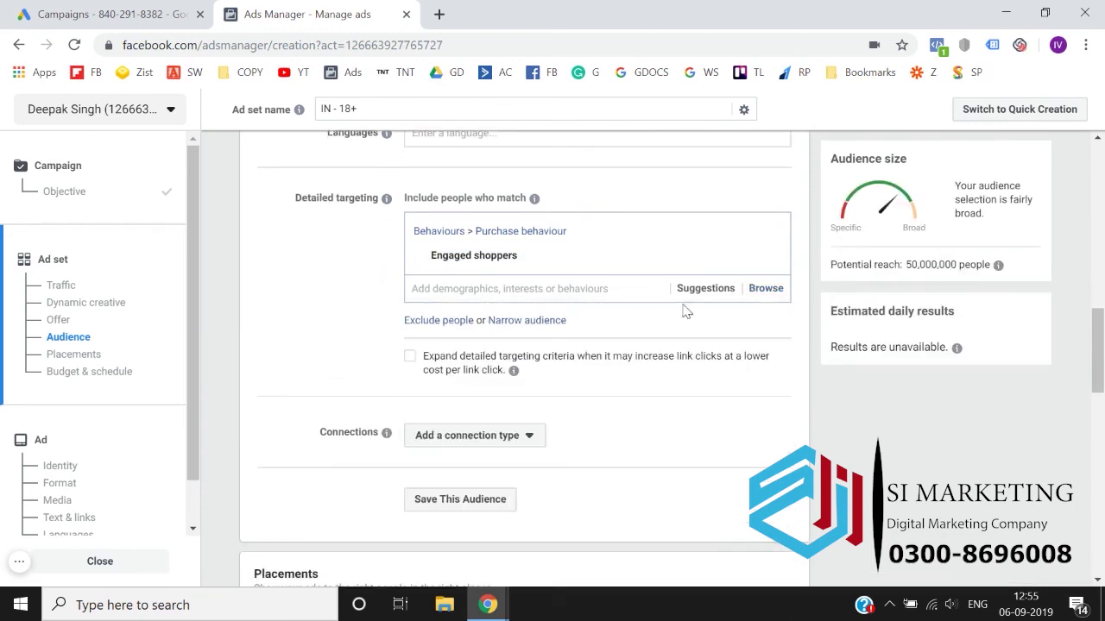
left_click(751, 302)
scroll(518, 307, "down", 1)
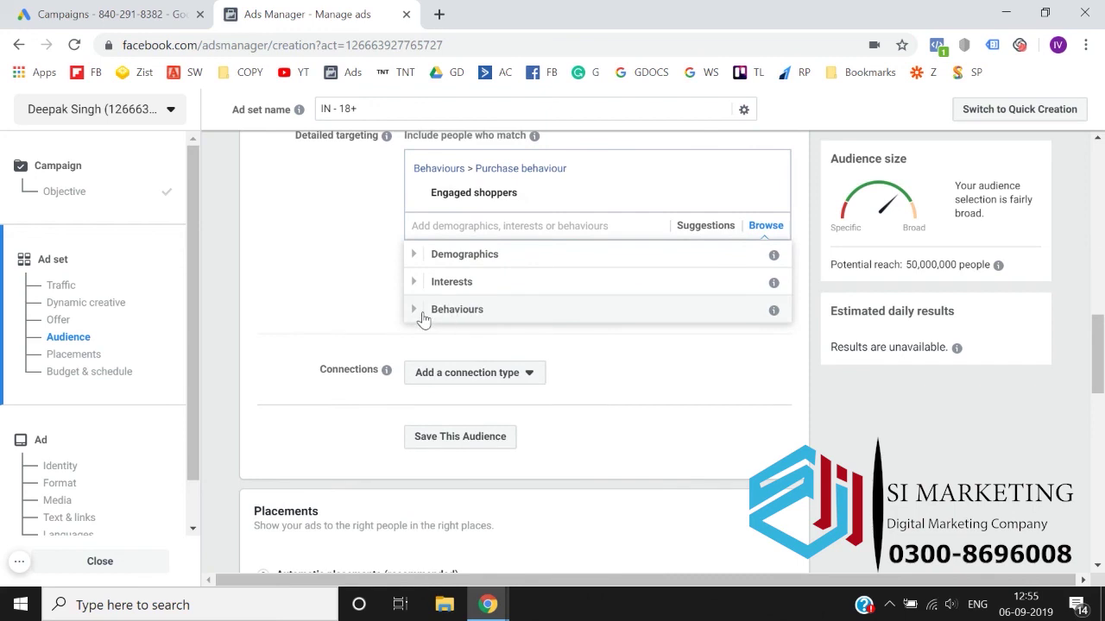
left_click(423, 313)
scroll(423, 317, "down", 3)
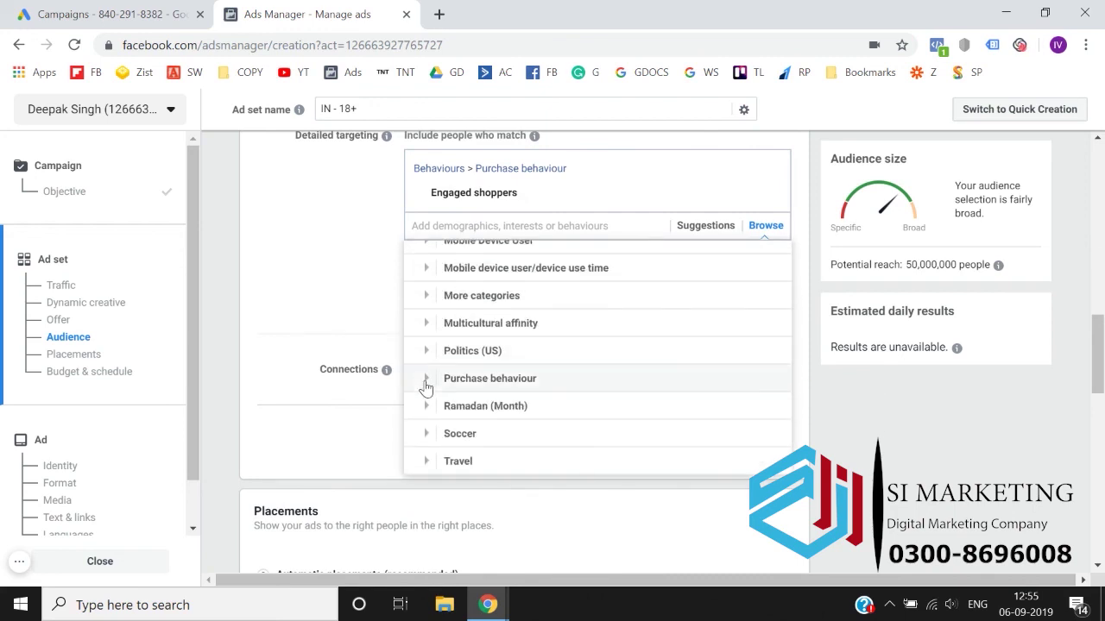
left_click(427, 380)
scroll(572, 380, "down", 1)
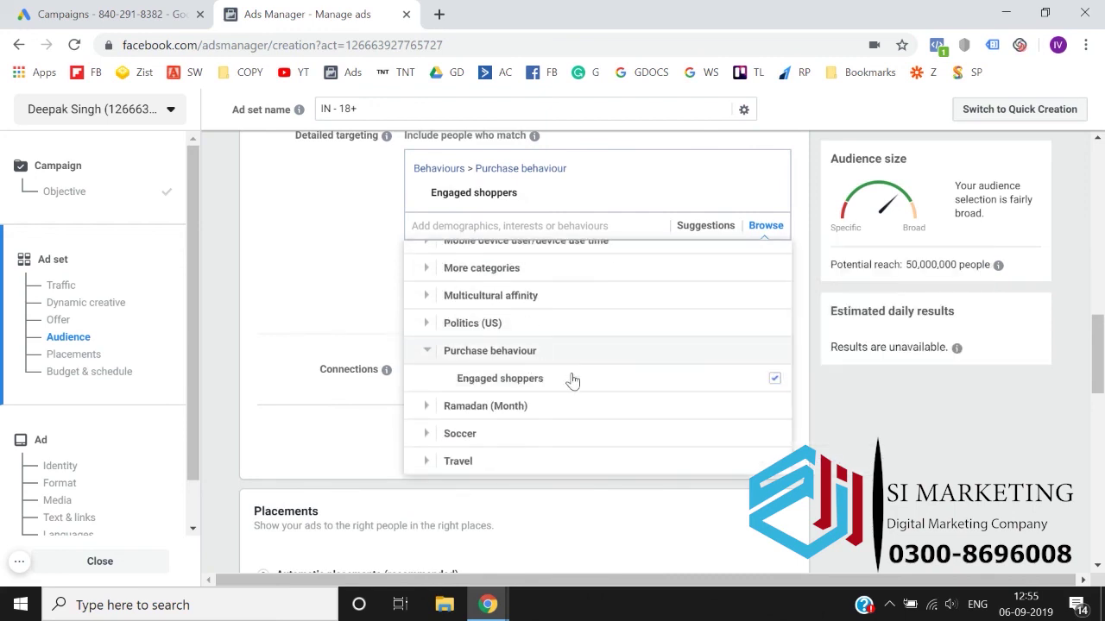
left_click(774, 380)
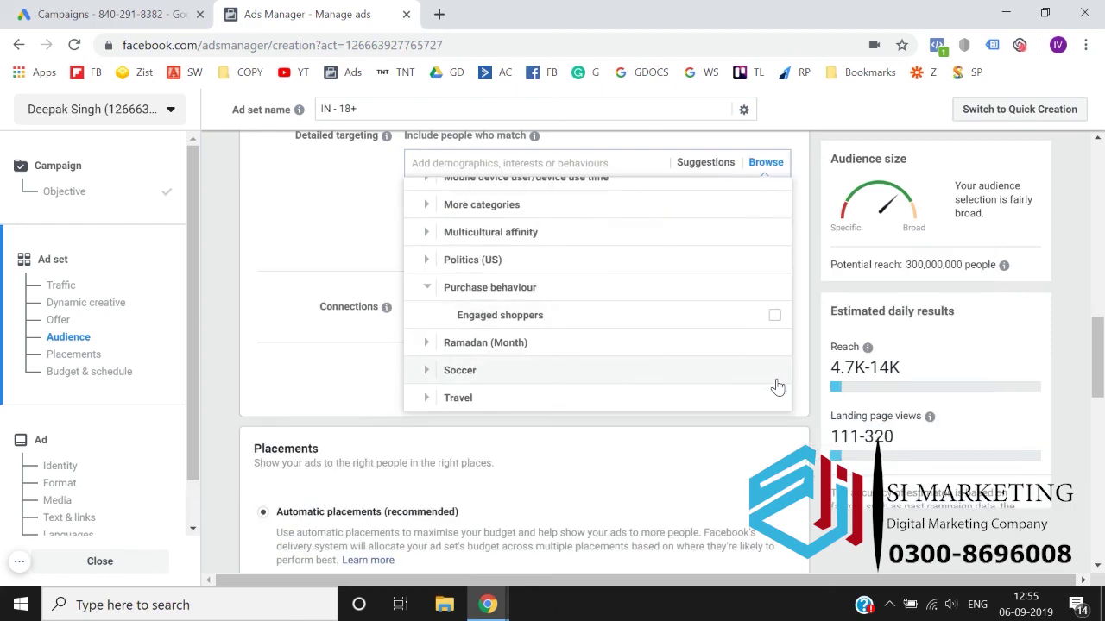
left_click(777, 311)
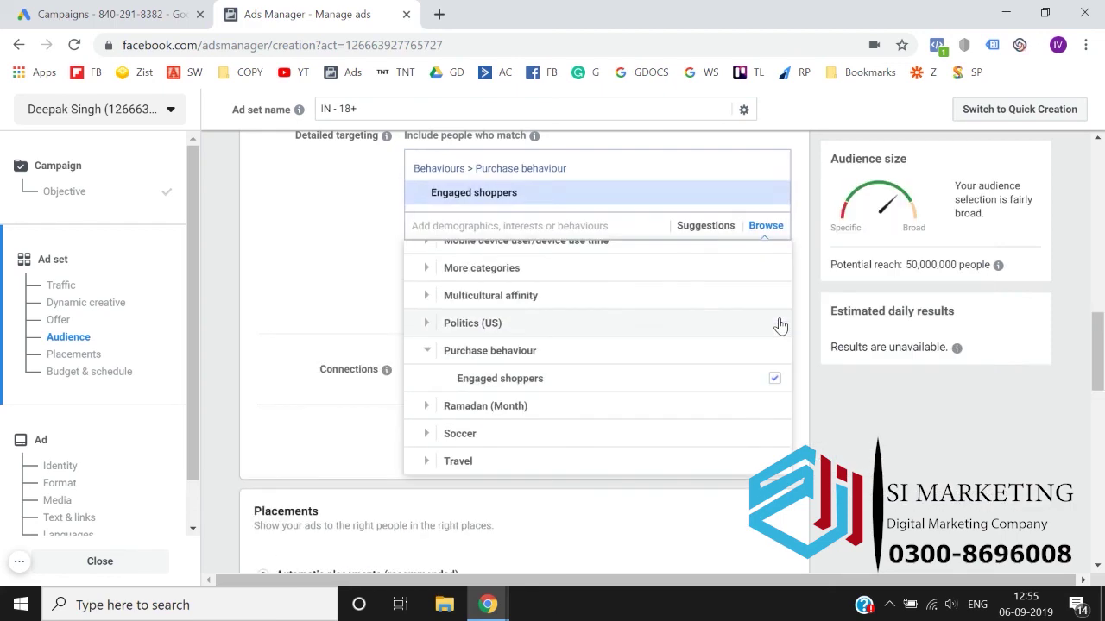
Remove Engaged shoppers from the detailed targeting, read its audience details, and collapse Purchase behaviour.
left_click(774, 381)
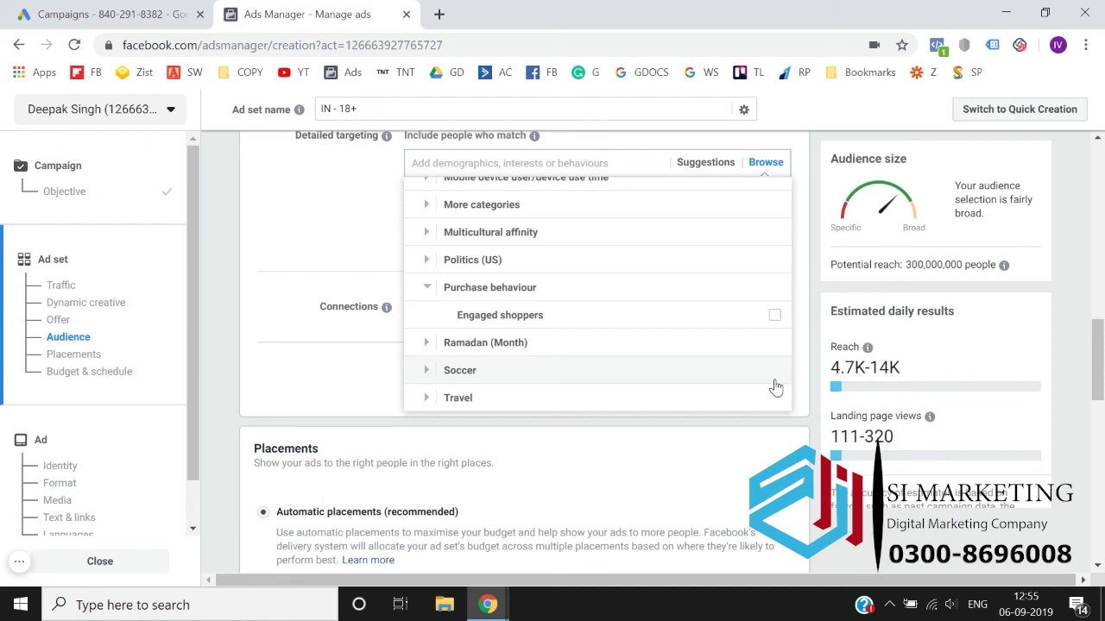
mouse_move(778, 321)
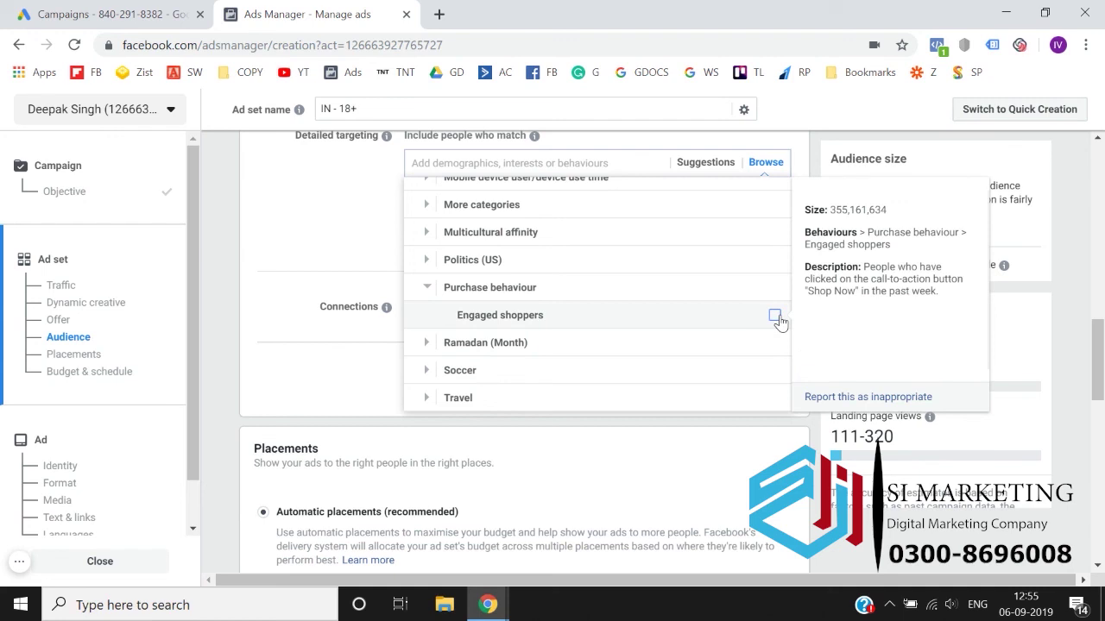
left_click(428, 289)
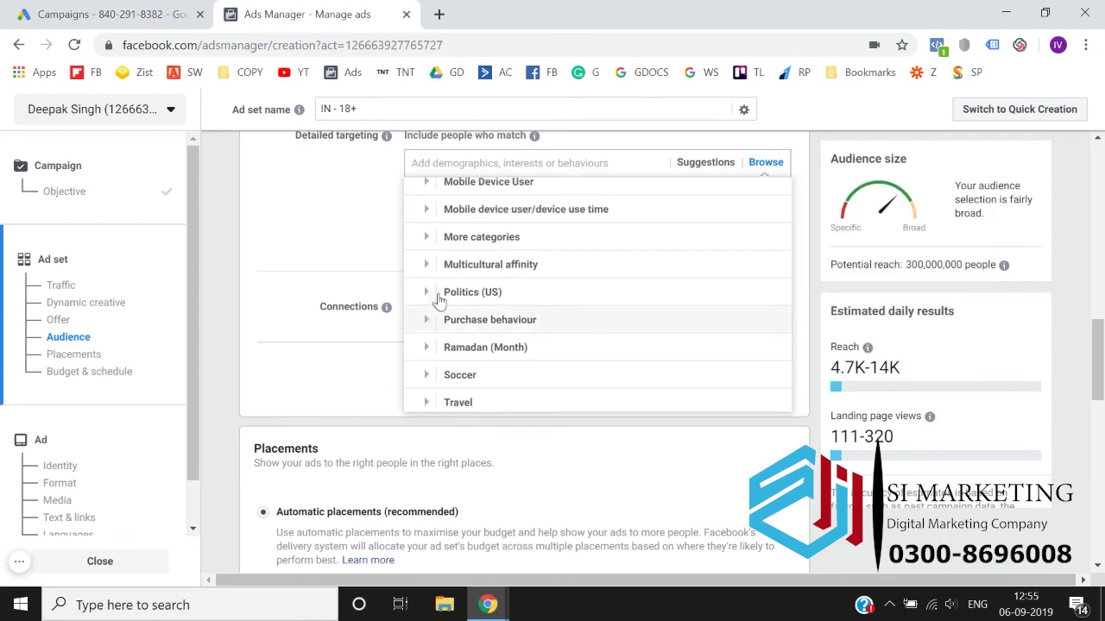
Expand Politics (US) under Behaviours, read the details of its US political content engagement options, and collapse it.
scroll(432, 363, "up", 2)
scroll(431, 372, "down", 4)
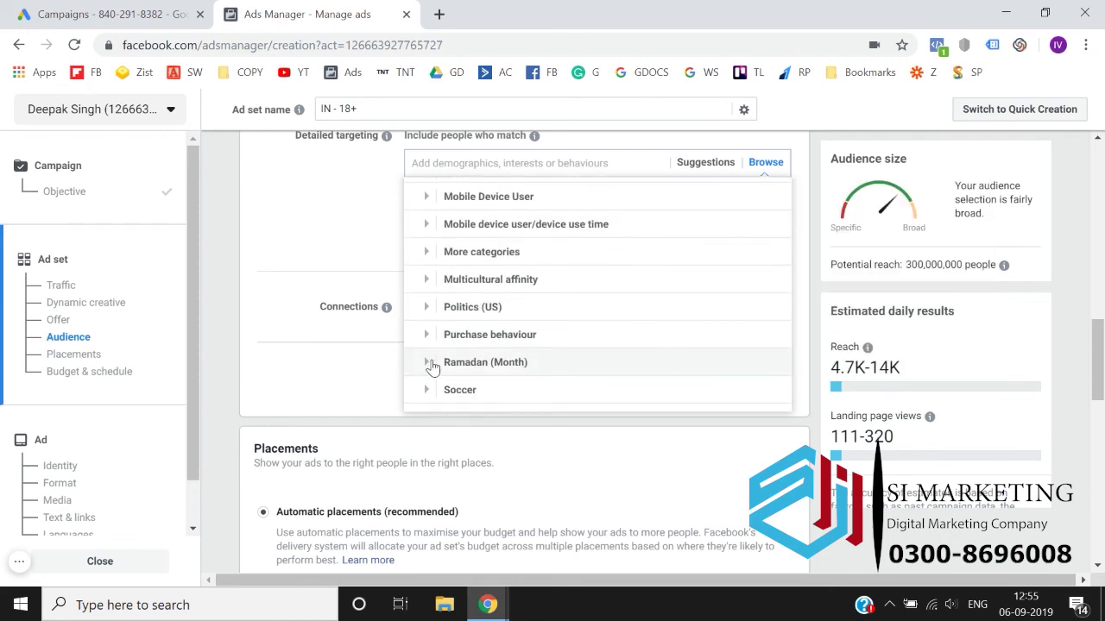
left_click(423, 308)
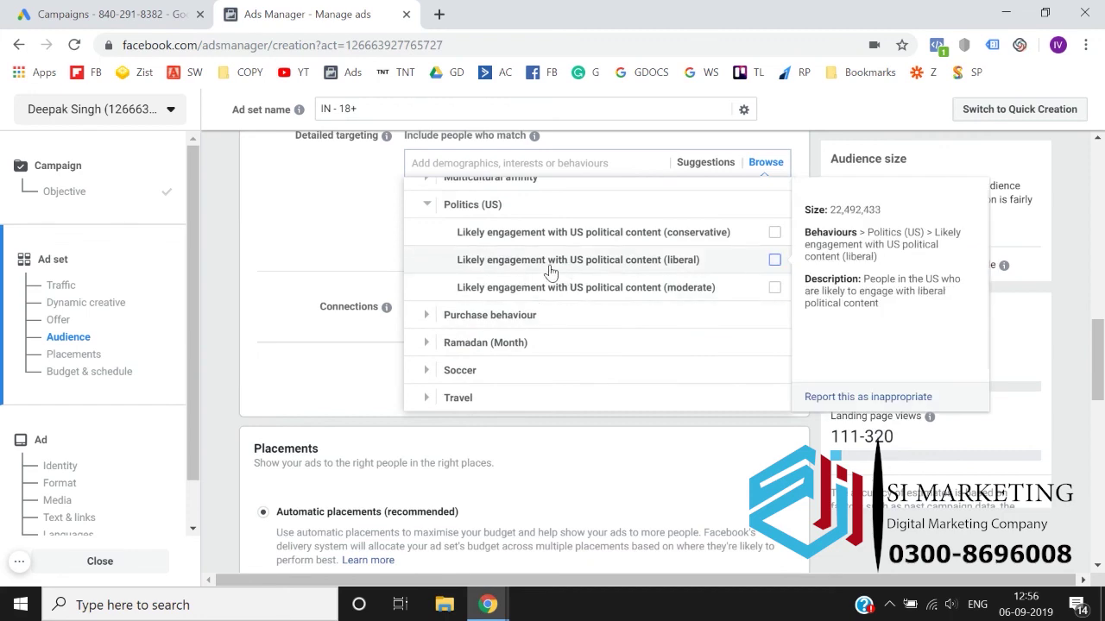
scroll(551, 271, "up", 1)
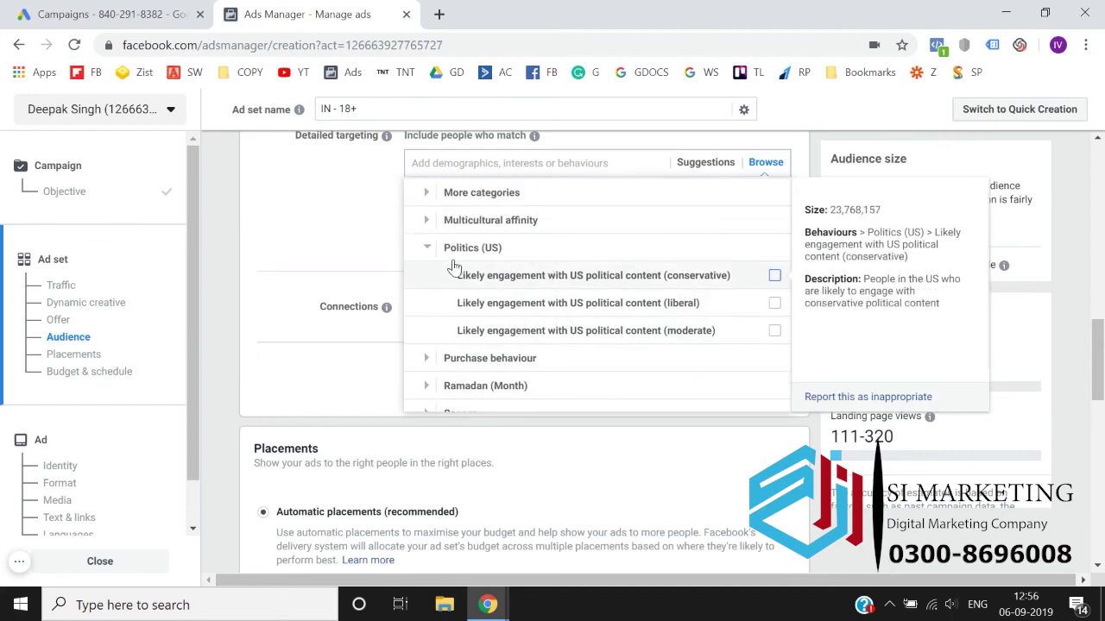
left_click(428, 250)
Expand Multicultural affinity, read the details of its options such as Asian-American (US), then collapse it and the Behaviours category.
scroll(436, 360, "down", 1)
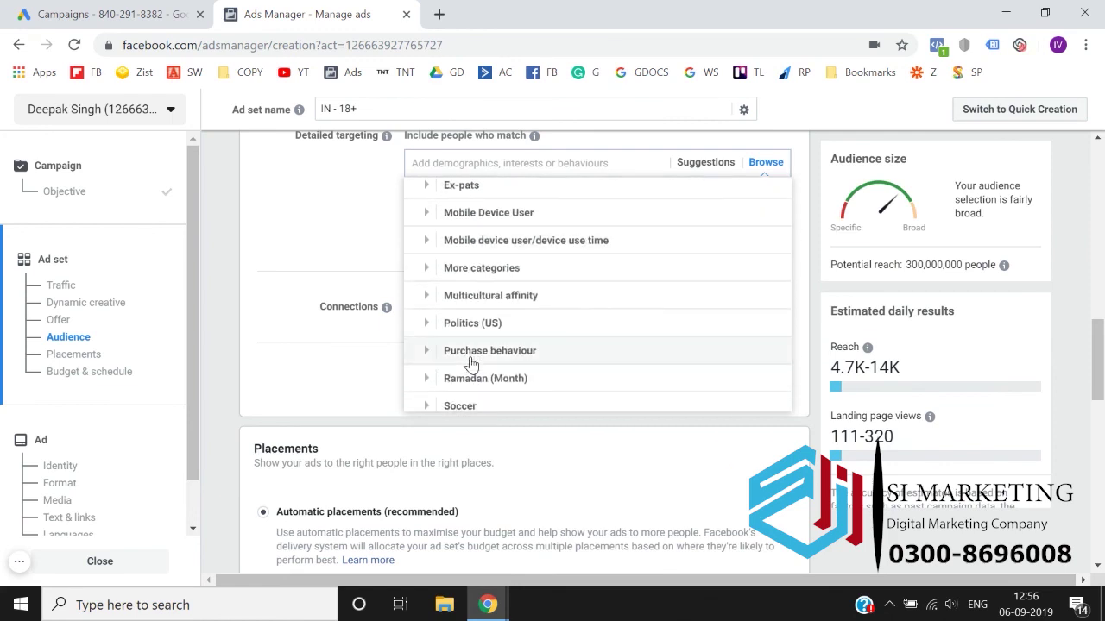
scroll(498, 323, "down", 1)
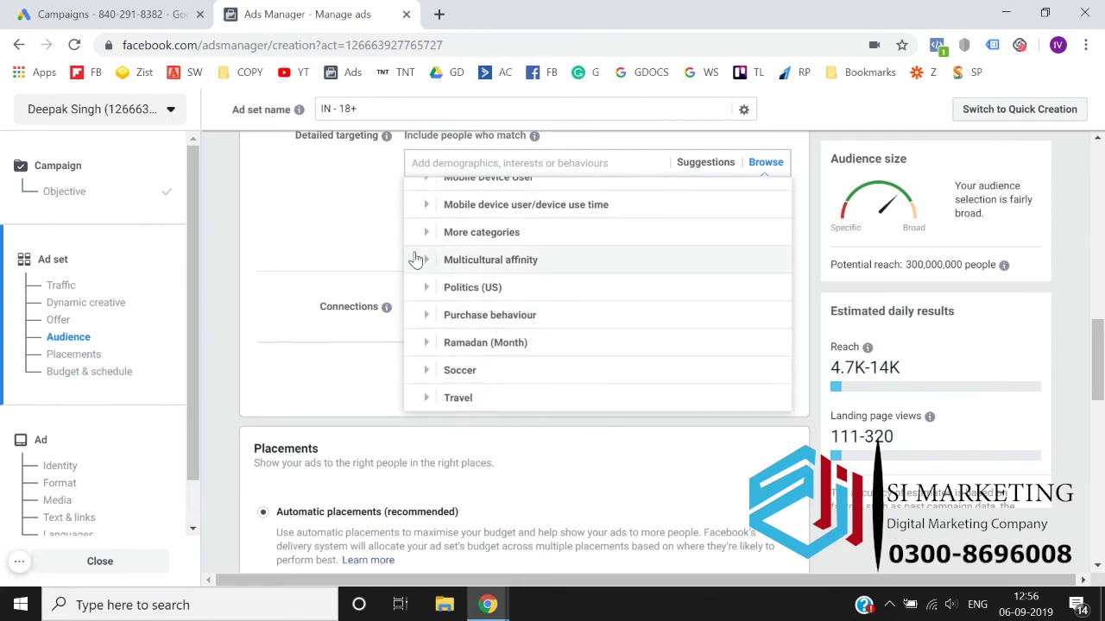
left_click(424, 259)
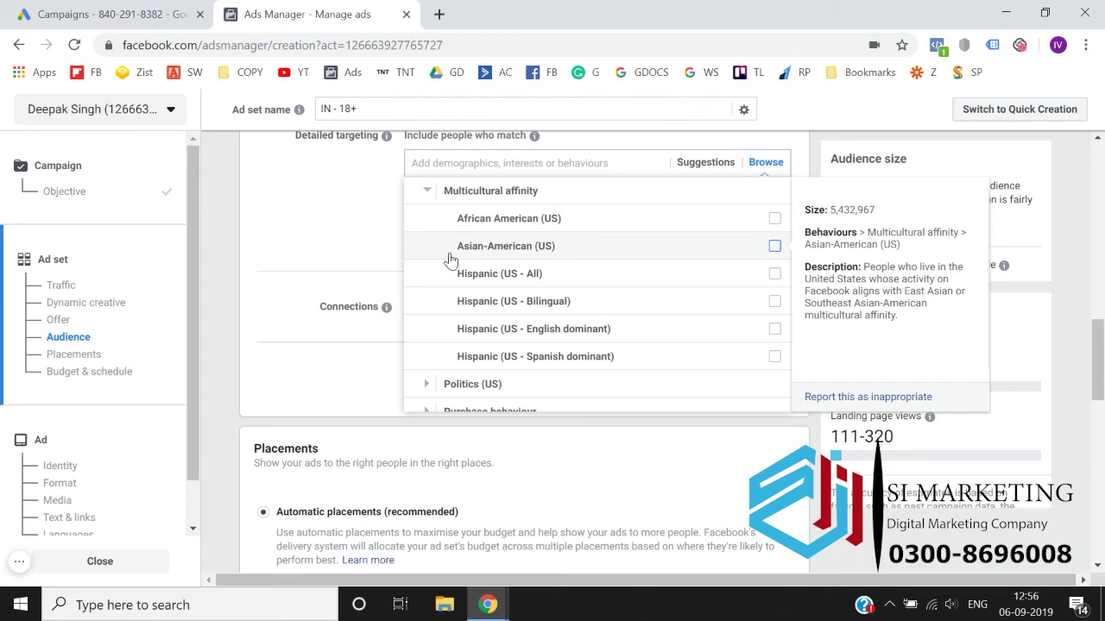
left_click(429, 189)
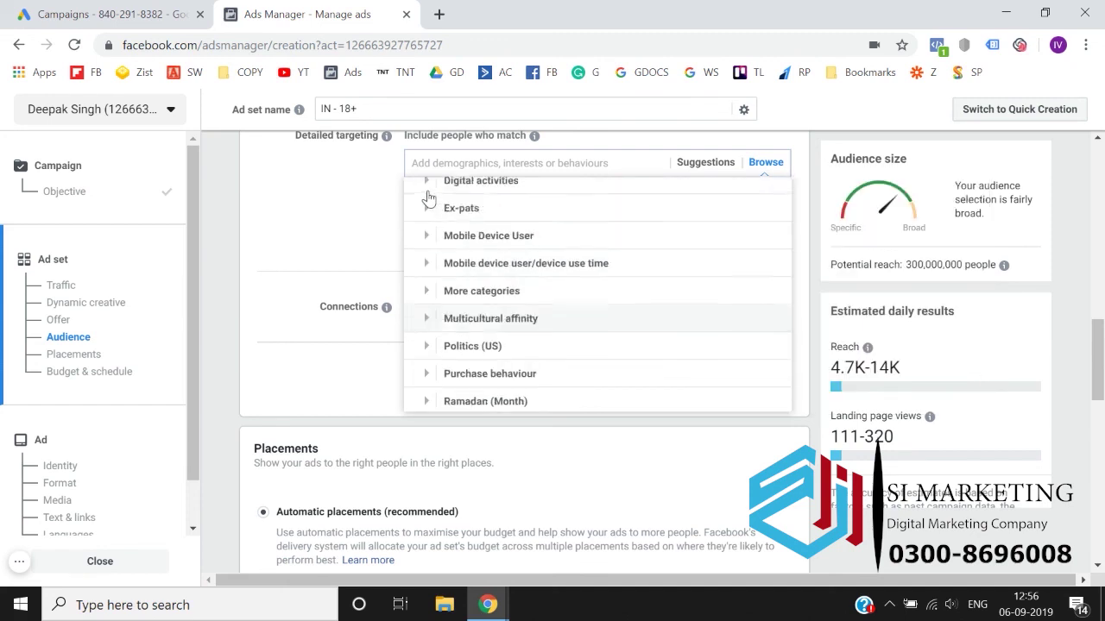
scroll(448, 321, "up", 2)
scroll(448, 321, "down", 1)
scroll(451, 321, "up", 2)
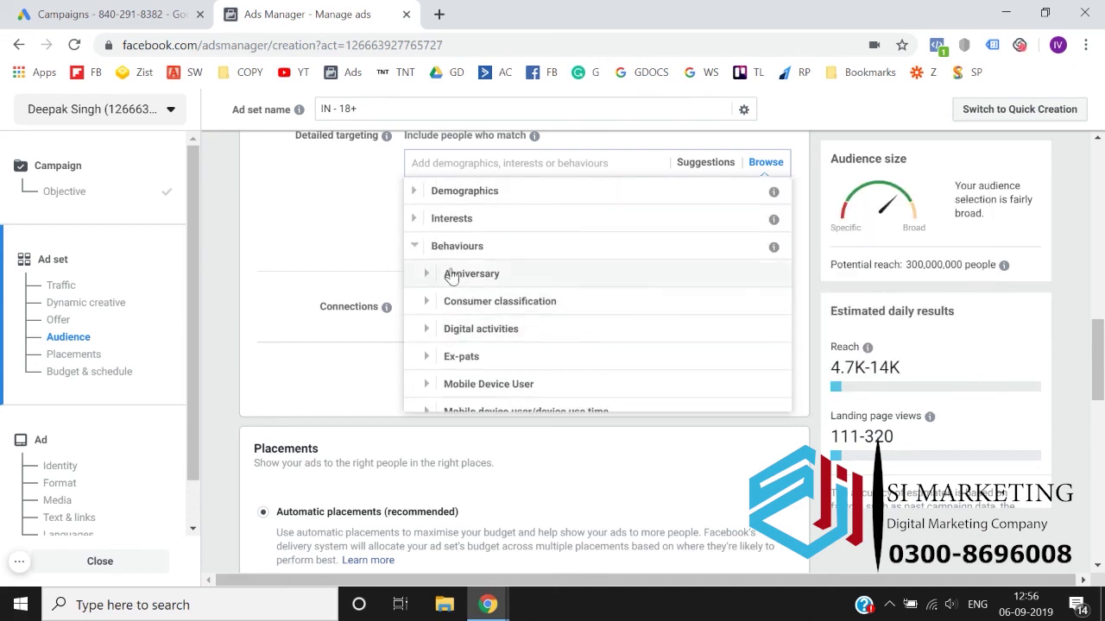
left_click(417, 244)
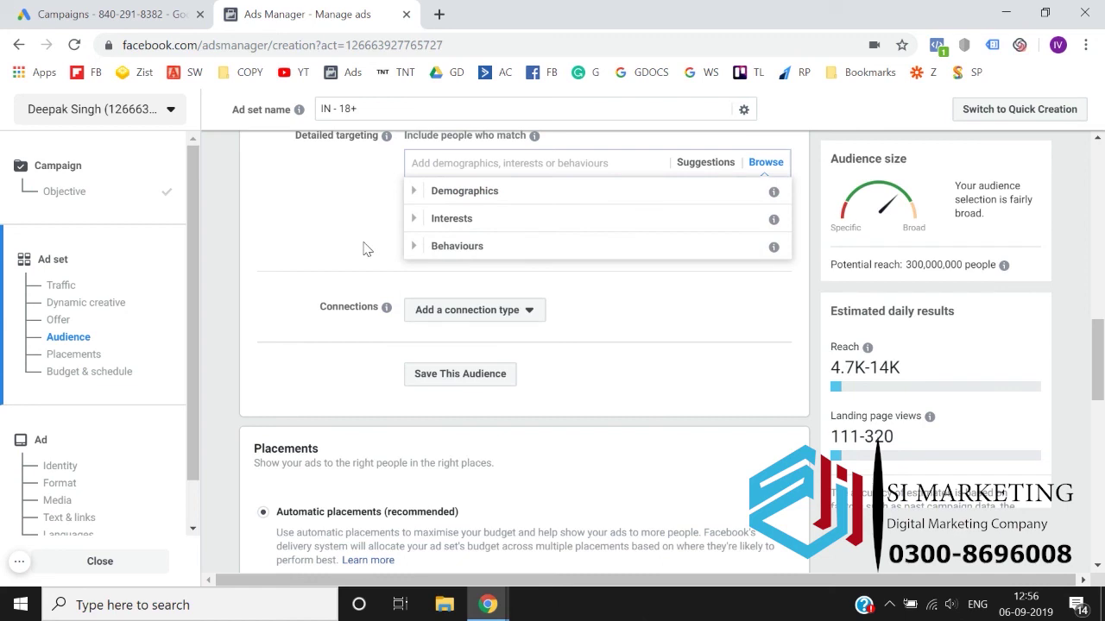
Reopen Behaviours, look through its full list of subcategories from Anniversary to Travel, and collapse it.
left_click(412, 192)
left_click(412, 191)
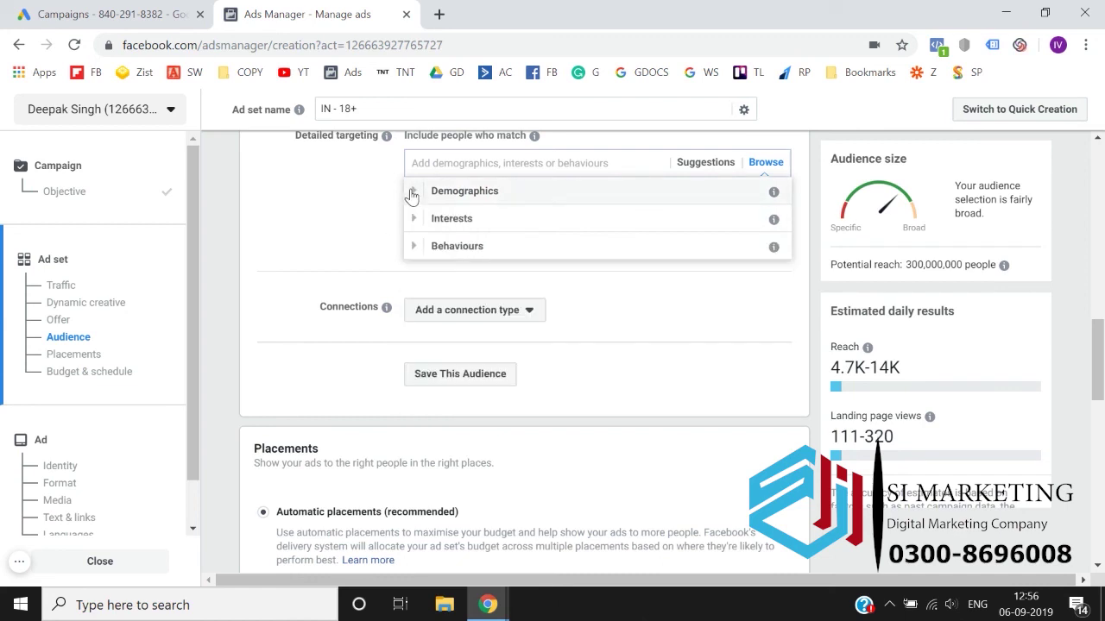
left_click(416, 250)
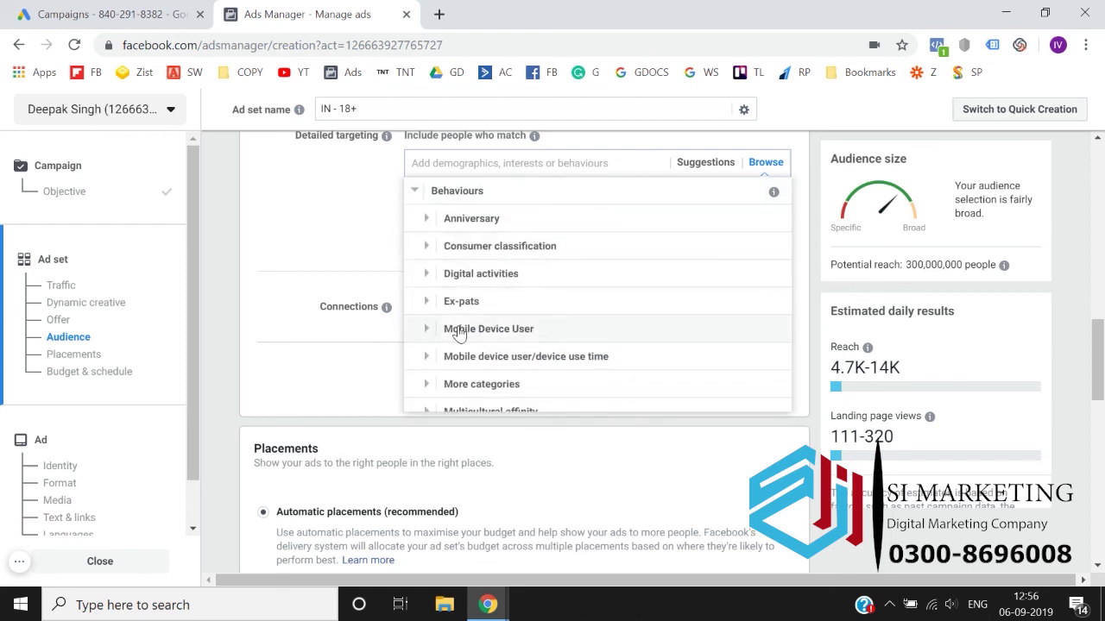
scroll(459, 334, "down", 3)
scroll(458, 334, "down", 1)
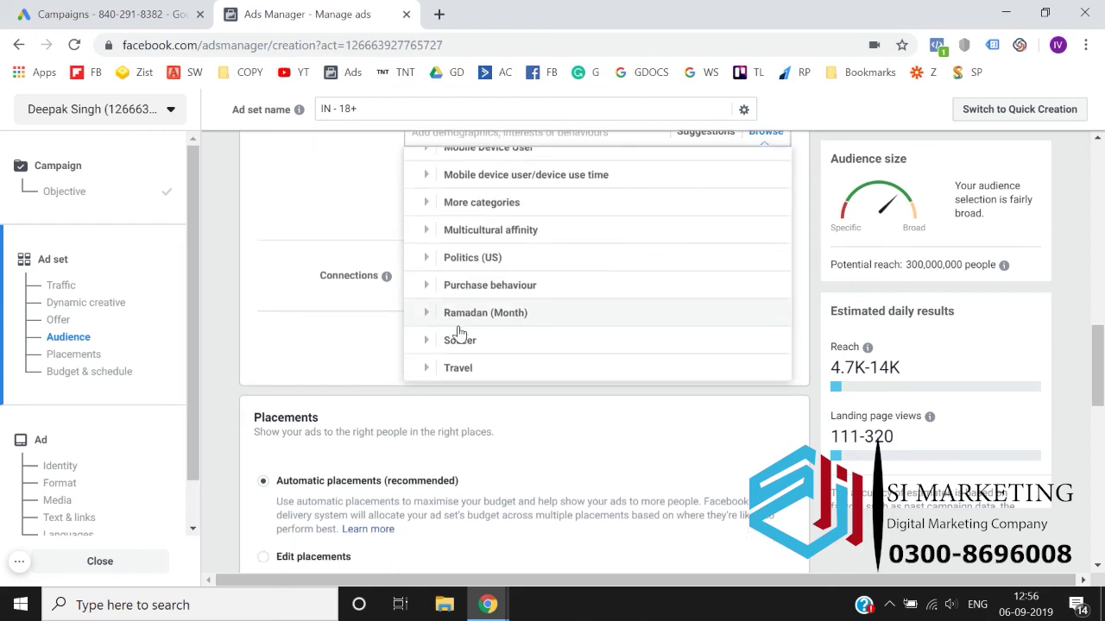
scroll(458, 334, "up", 5)
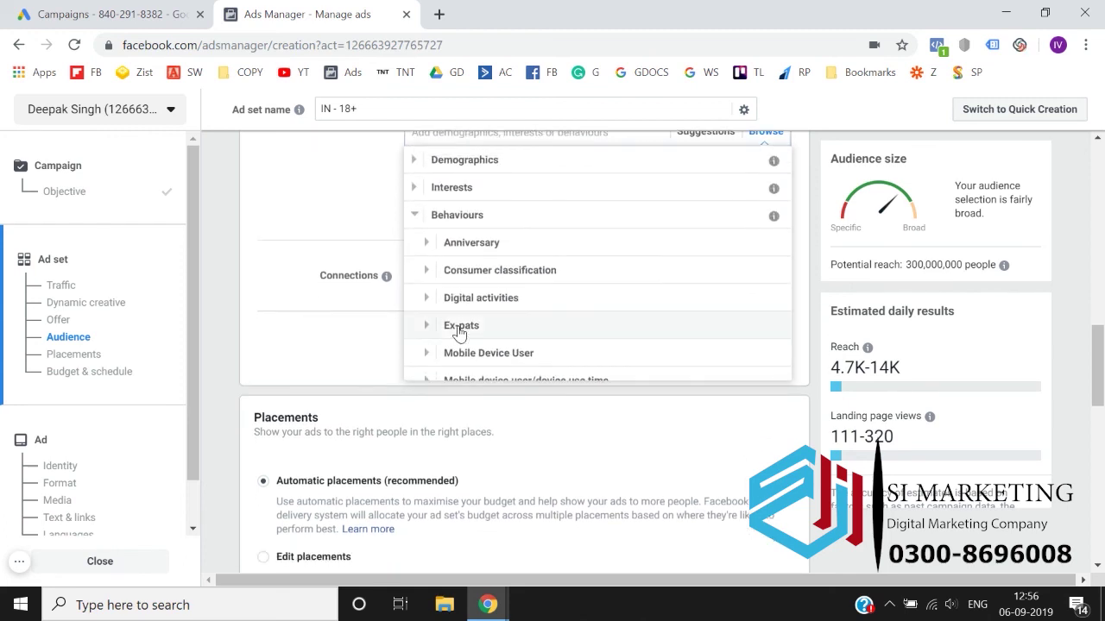
left_click(413, 221)
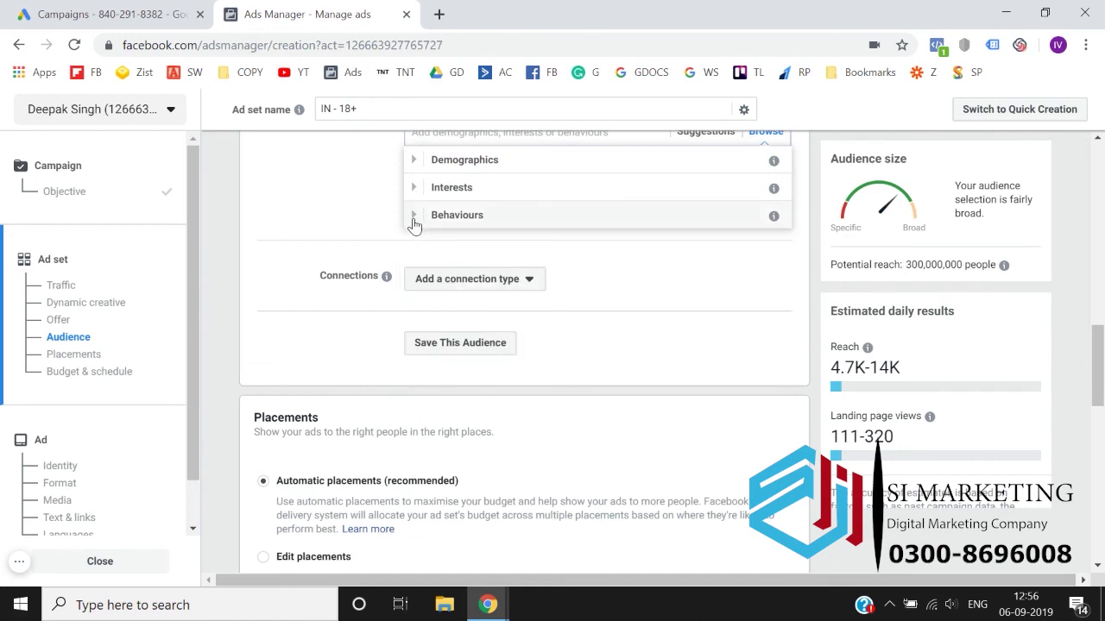
Expand Demographics, review its subcategories such as Education, Financial, Life events and Work, and collapse it.
scroll(356, 221, "up", 2)
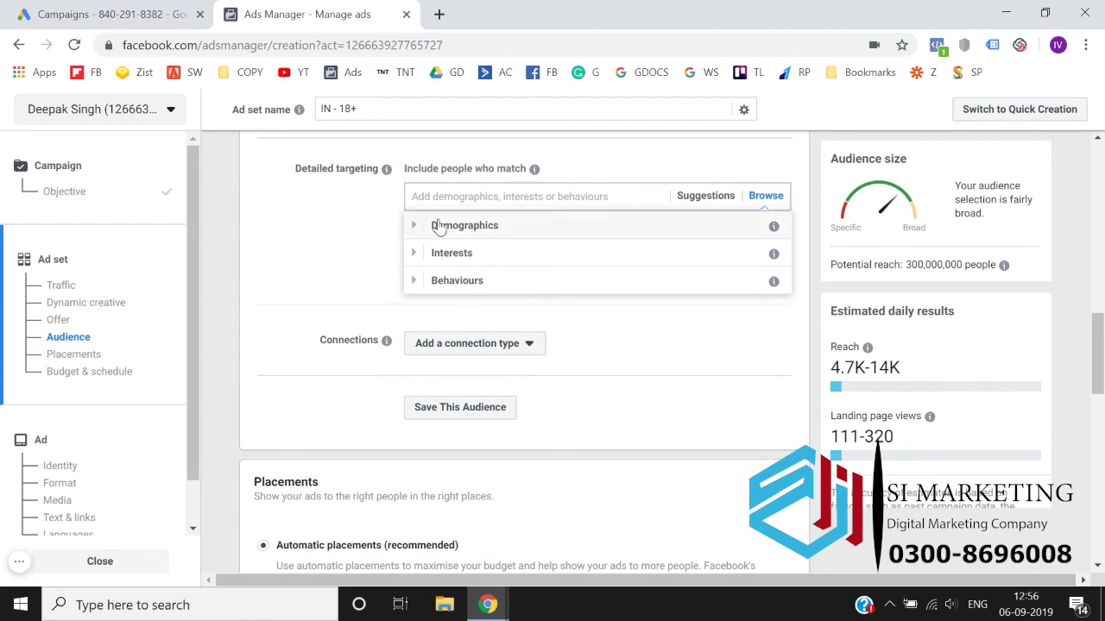
left_click(424, 229)
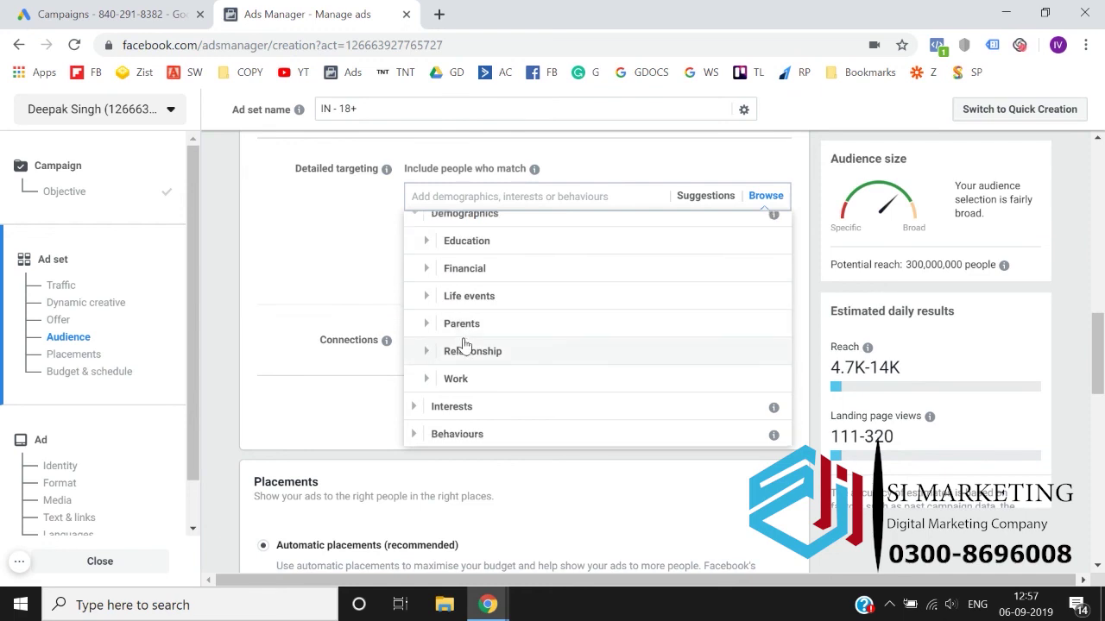
scroll(460, 345, "up", 1)
left_click(415, 226)
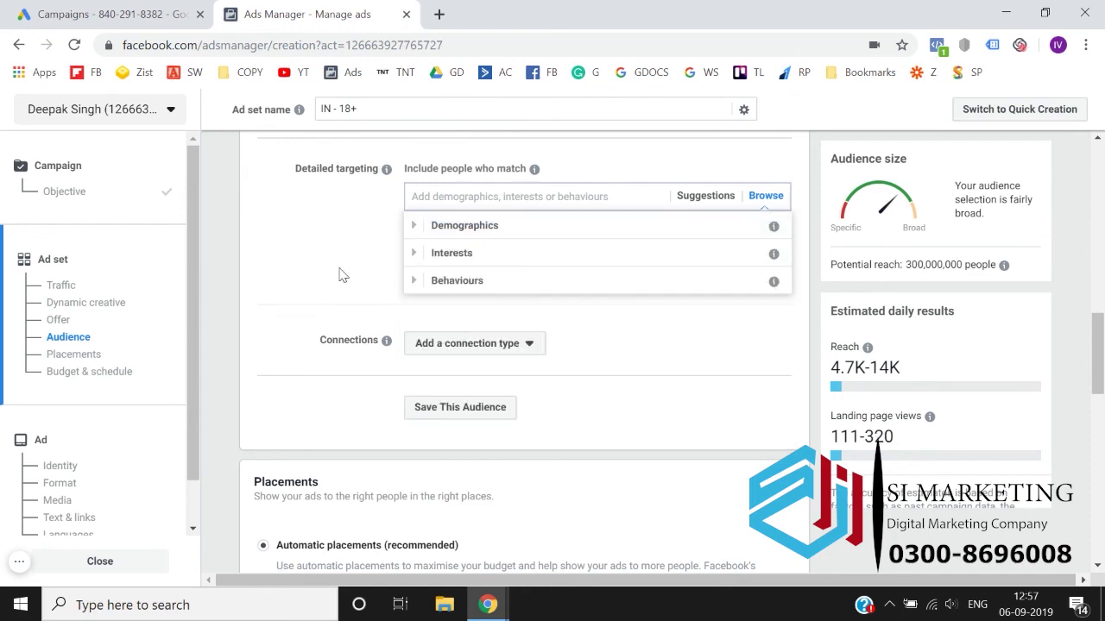